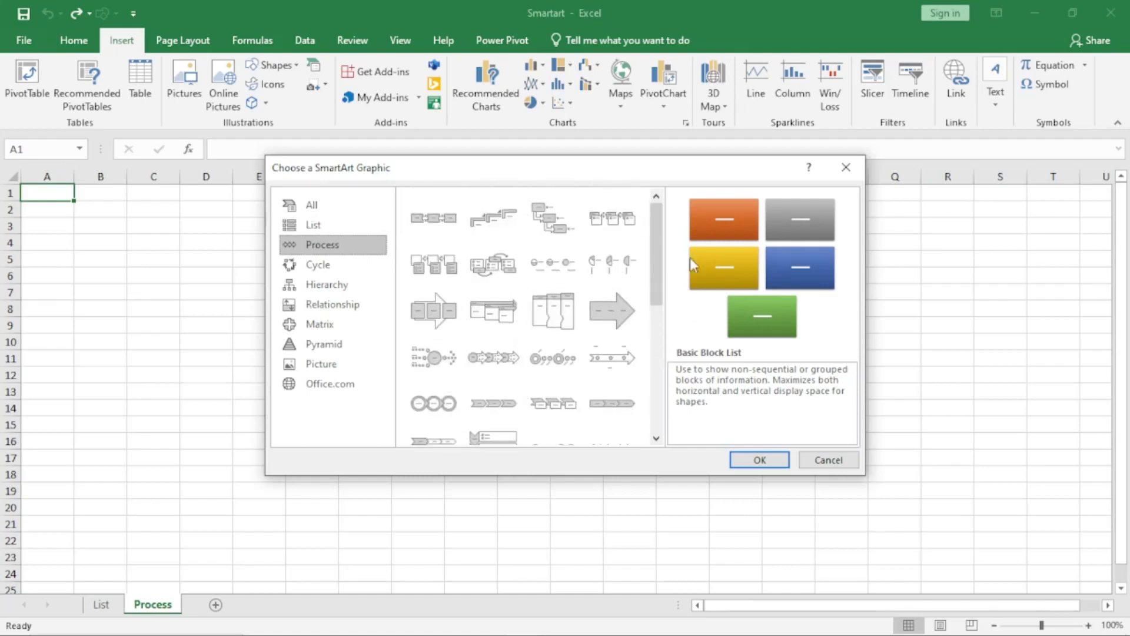
- Insert a Basic Process SmartArt graphic and move it up to about columns G to N, starting at row 1
{"action": "left_click", "coordinate": [421, 224]}
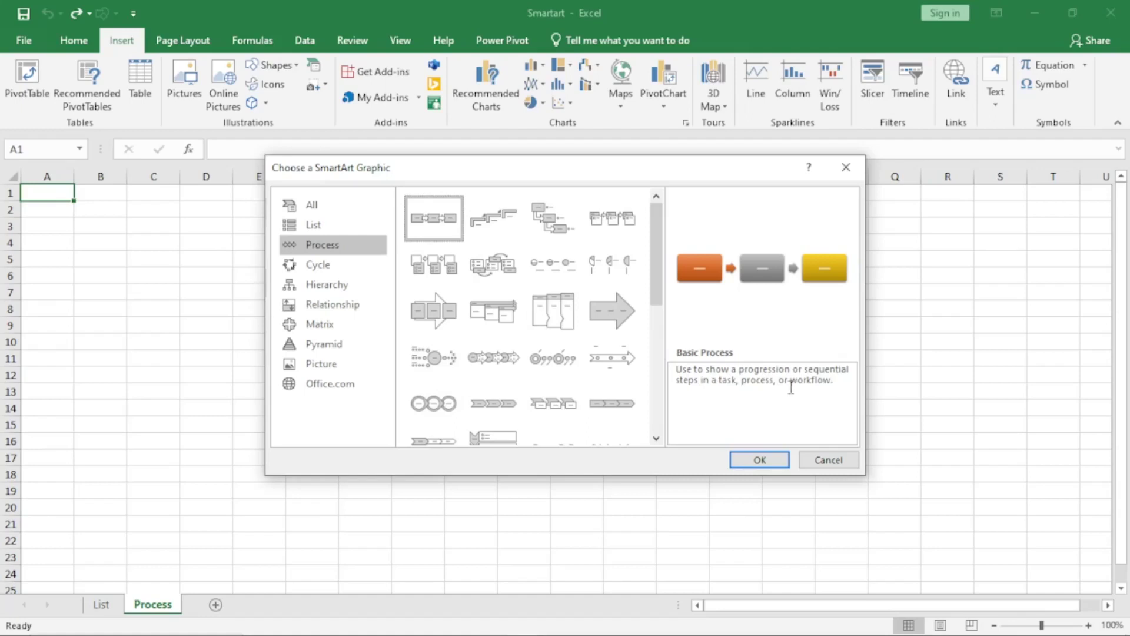
{"action": "left_click", "coordinate": [762, 460]}
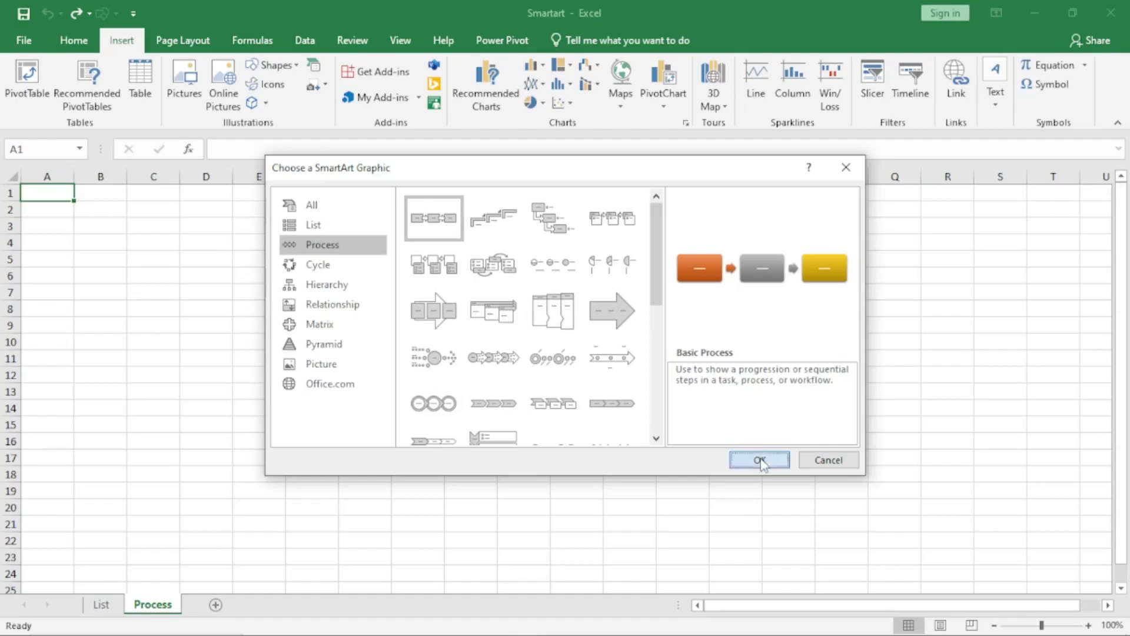
{"action": "left_click_drag", "start_coordinate": [617, 270], "coordinate": [587, 188]}
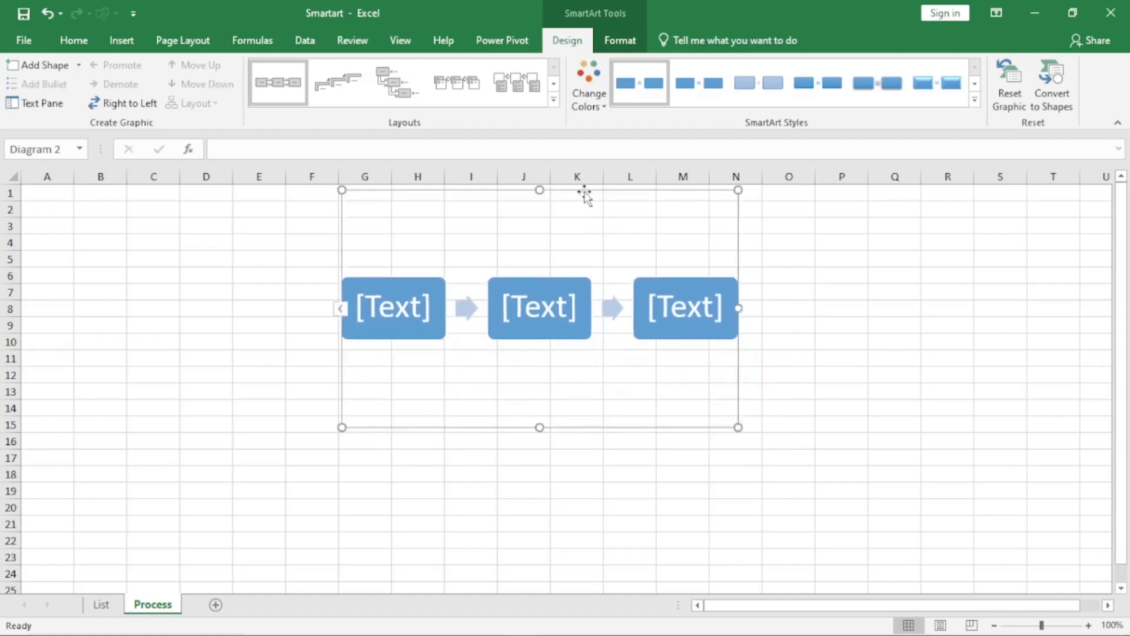
- Label the three process boxes Input, Processing and Output in order
{"action": "left_click", "coordinate": [408, 298]}
{"action": "type", "text": "Input"}
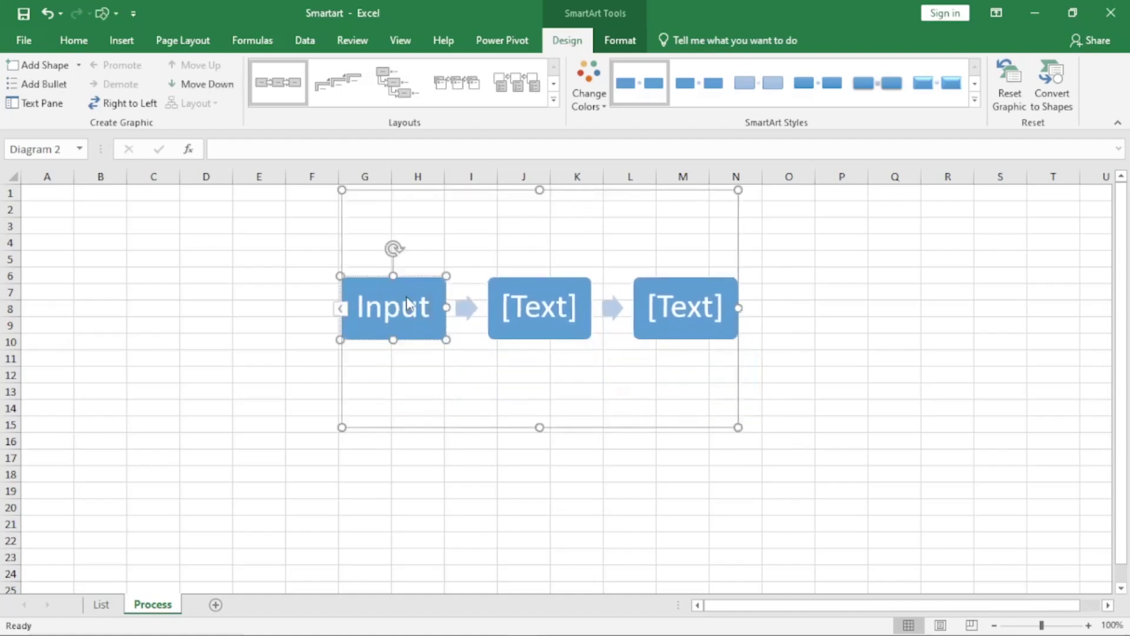
{"action": "left_click", "coordinate": [529, 309]}
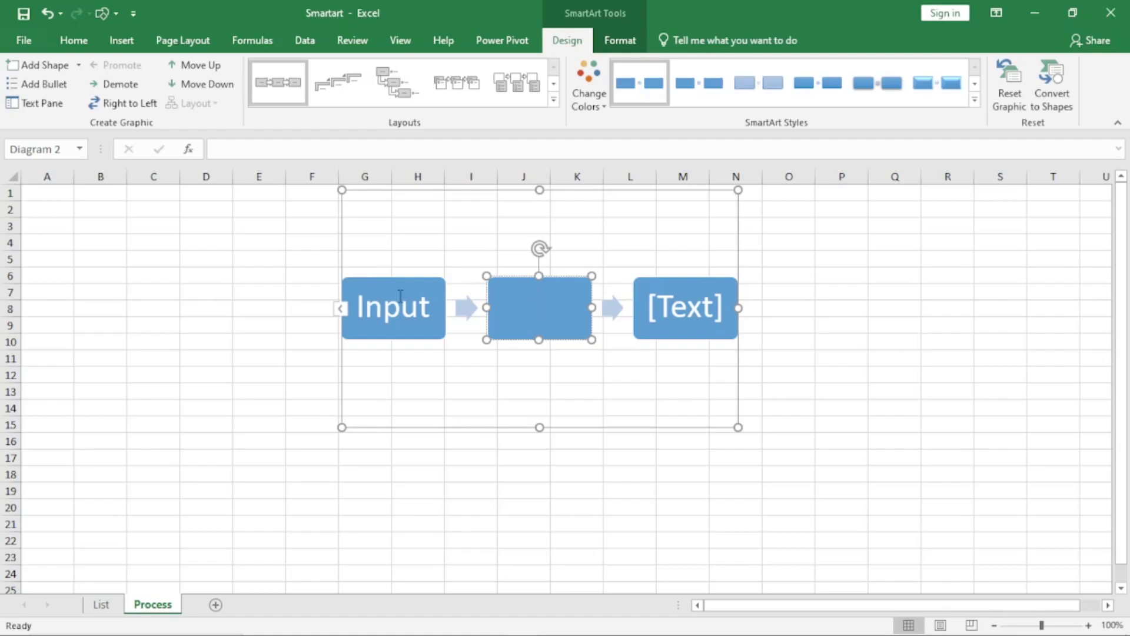
{"action": "left_click", "coordinate": [341, 313]}
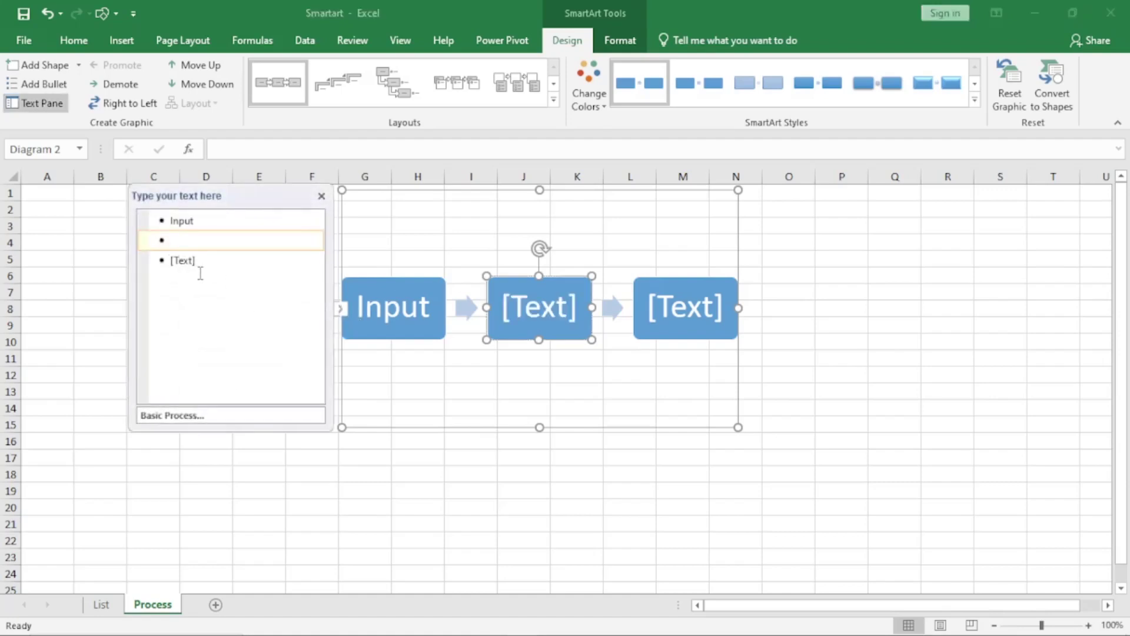
{"action": "type", "text": "P"}
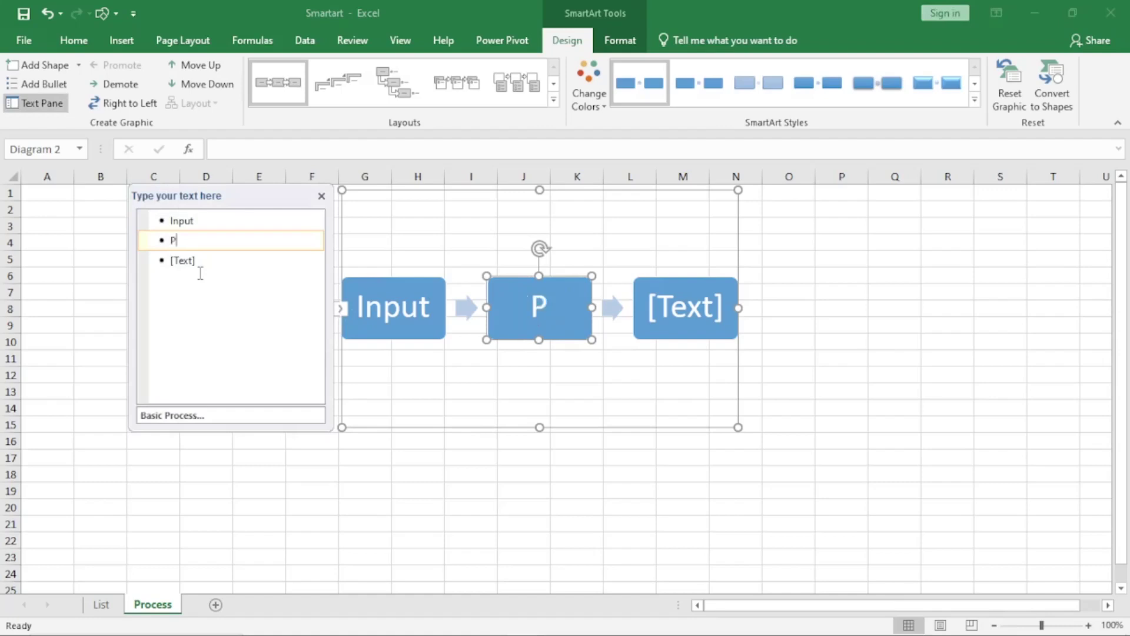
{"action": "type", "text": "rocessing"}
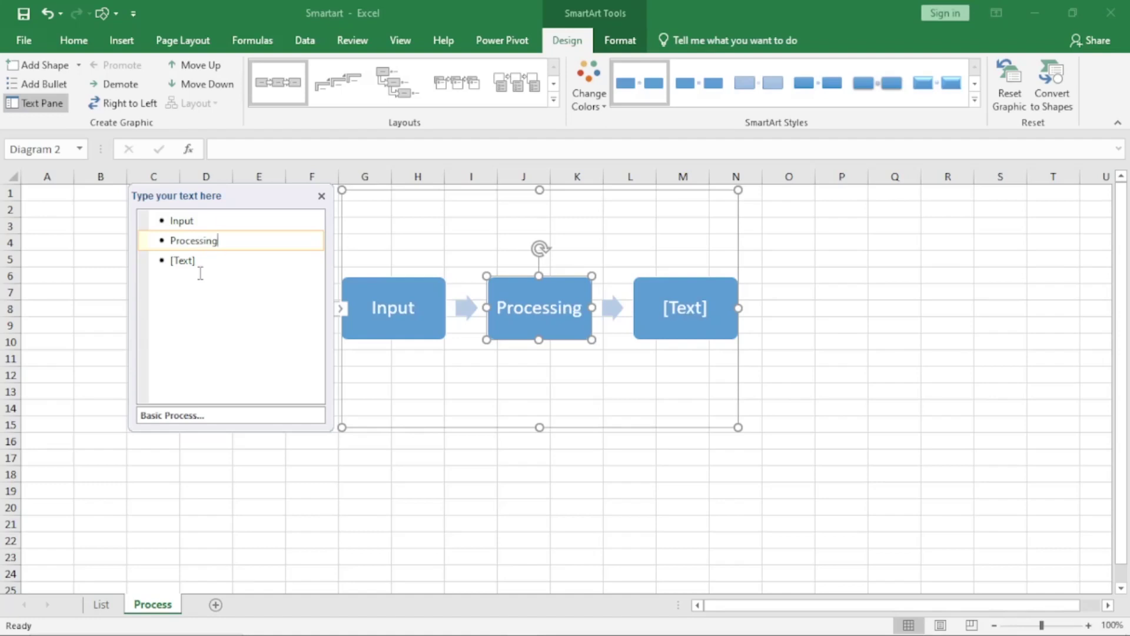
{"action": "key", "text": "Down"}
{"action": "type", "text": "Outpi"}
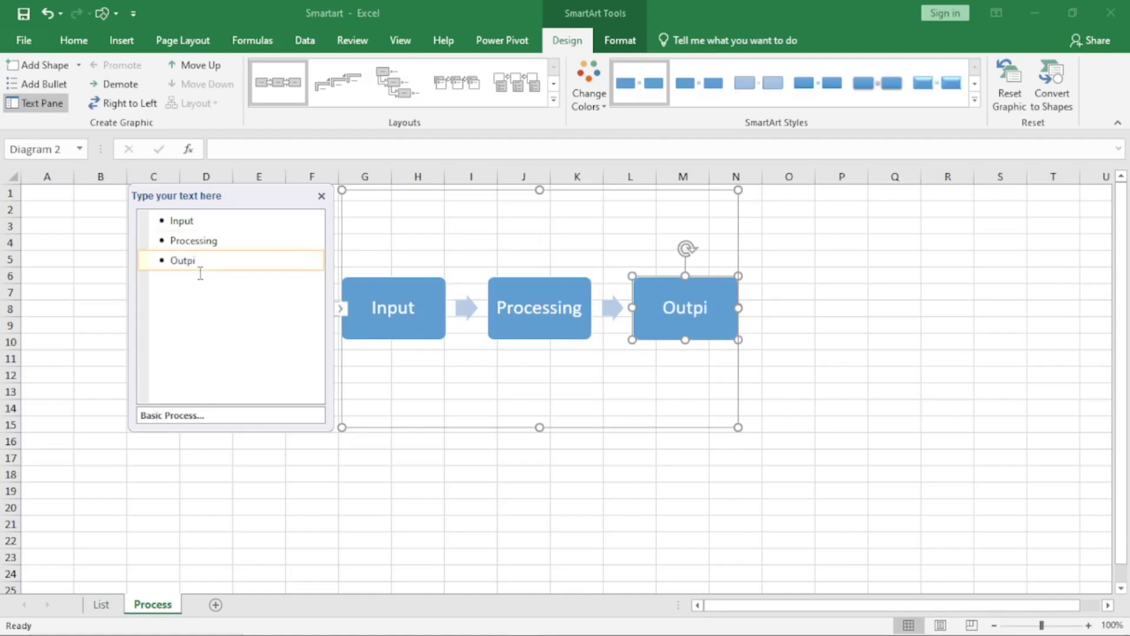
{"action": "key", "text": "BackSpace"}
{"action": "type", "text": "ut"}
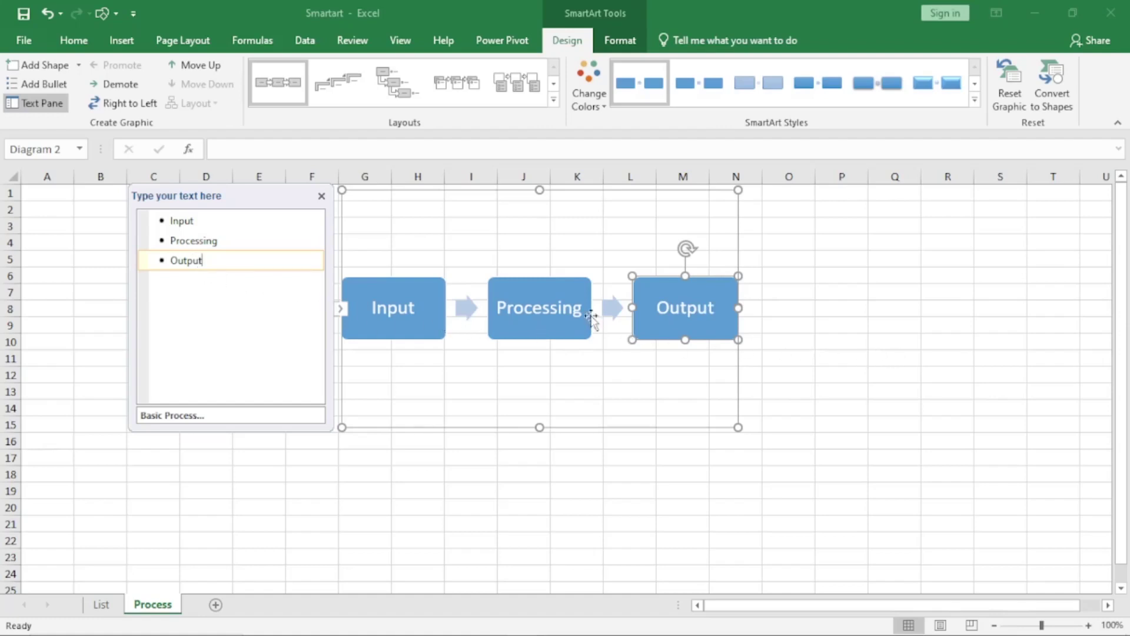
{"action": "left_click", "coordinate": [819, 324]}
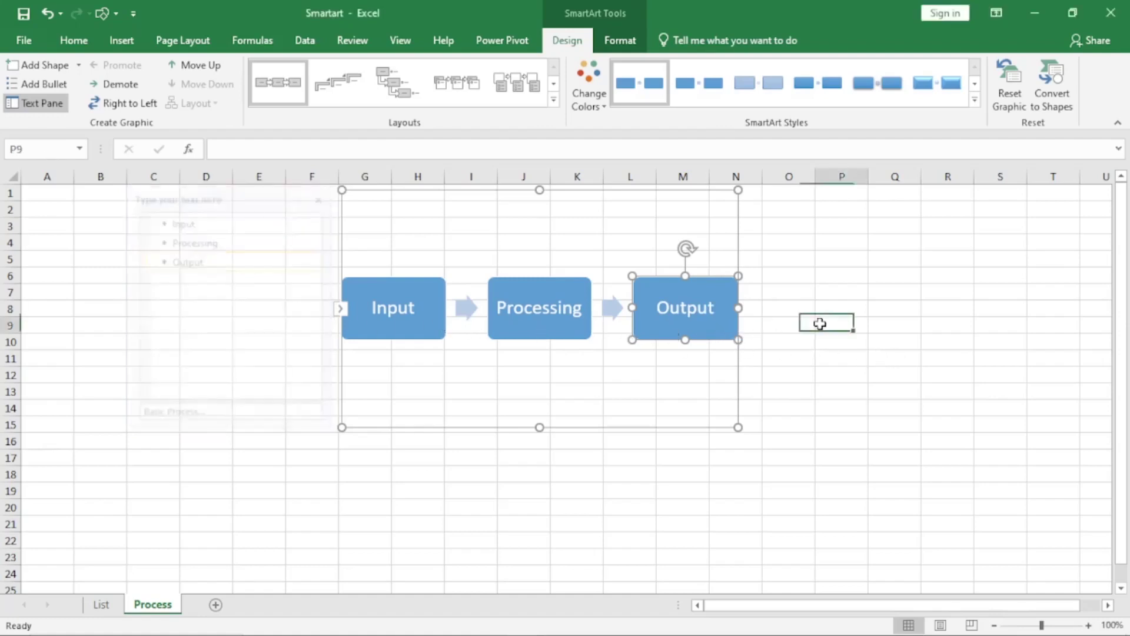
- Try adding an empty item after Output, demoting it to a sub-bullet and promoting it back to a box
{"action": "left_click", "coordinate": [412, 295]}
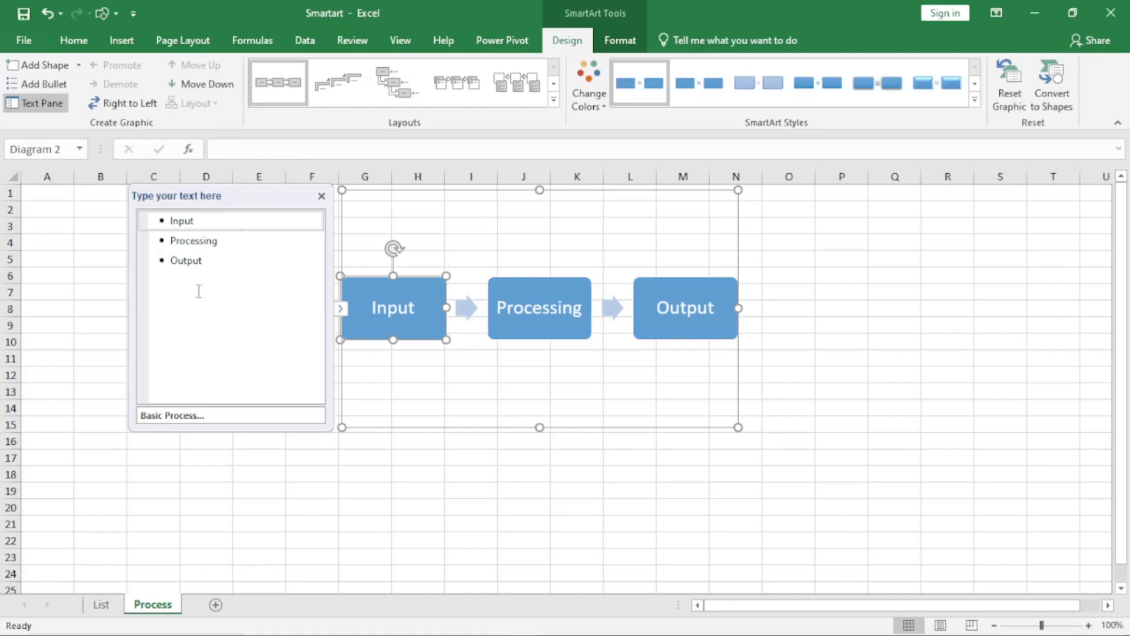
{"action": "left_click", "coordinate": [216, 260]}
{"action": "key", "text": "Return"}
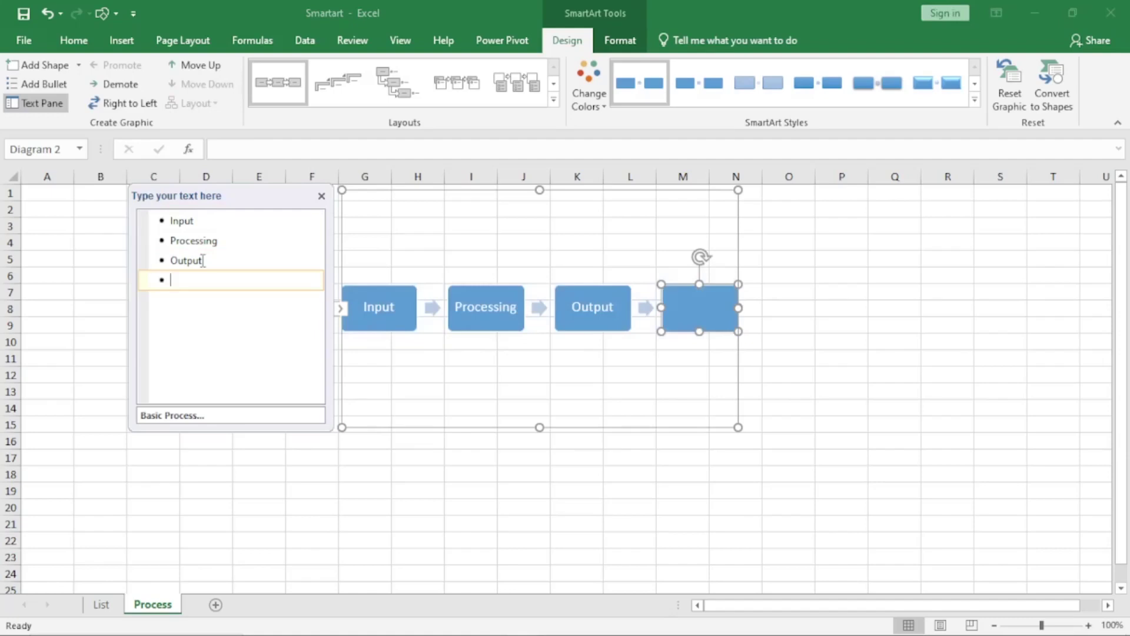
{"action": "key", "text": "Tab"}
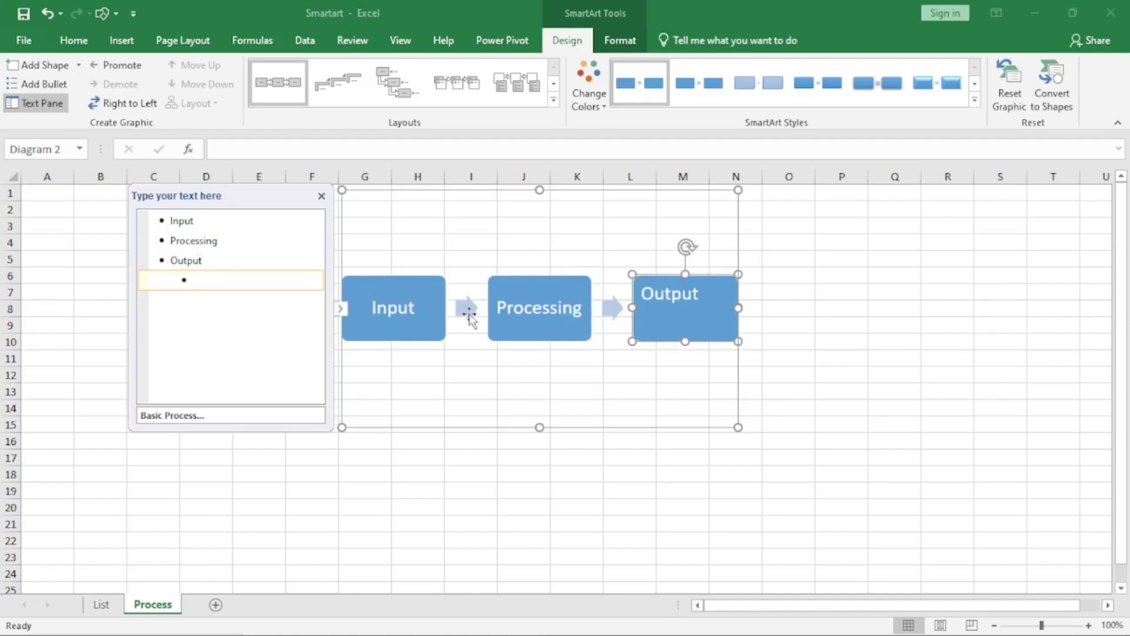
{"action": "left_click", "coordinate": [658, 326]}
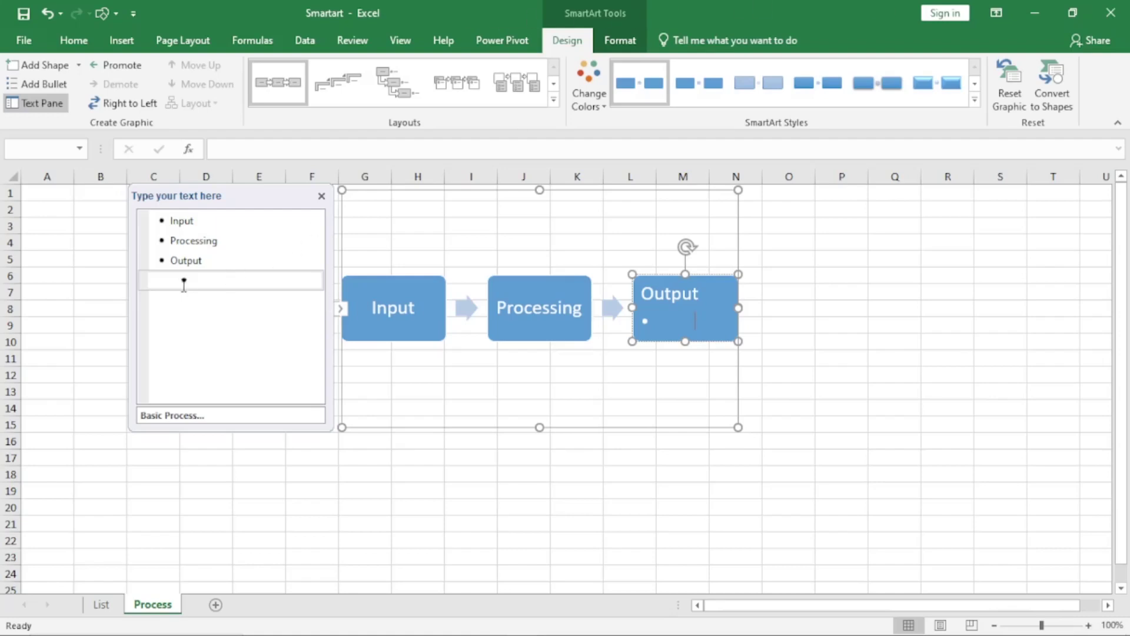
{"action": "left_click", "coordinate": [123, 66]}
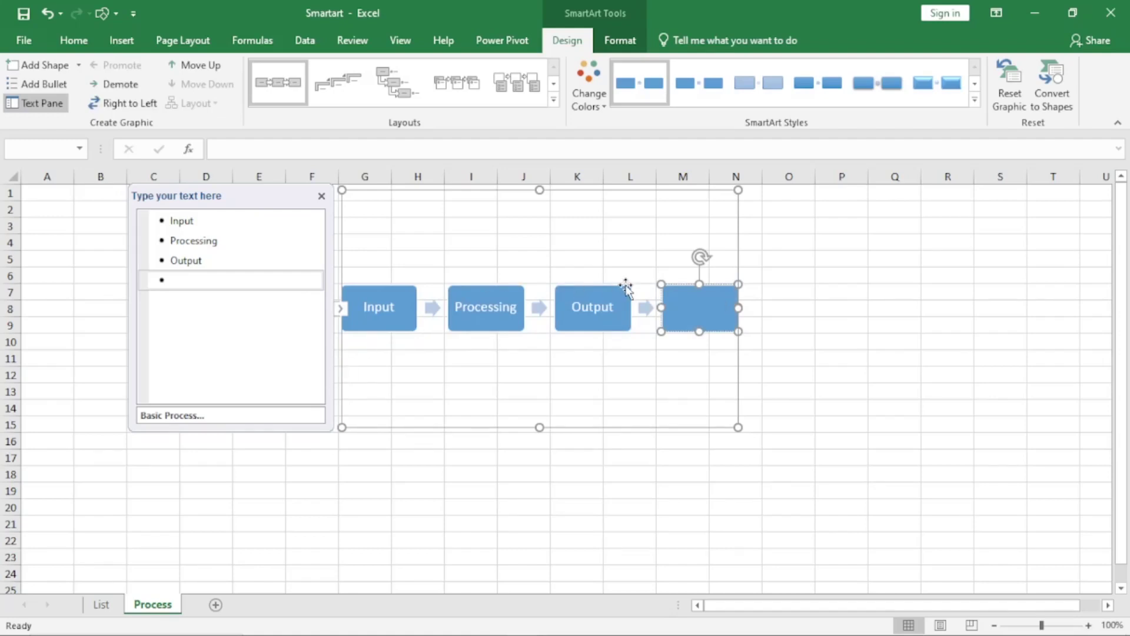
- Undo the promotion of the empty item and delete the blank sub-bullet under Output
{"action": "key", "text": "ctrl+z"}
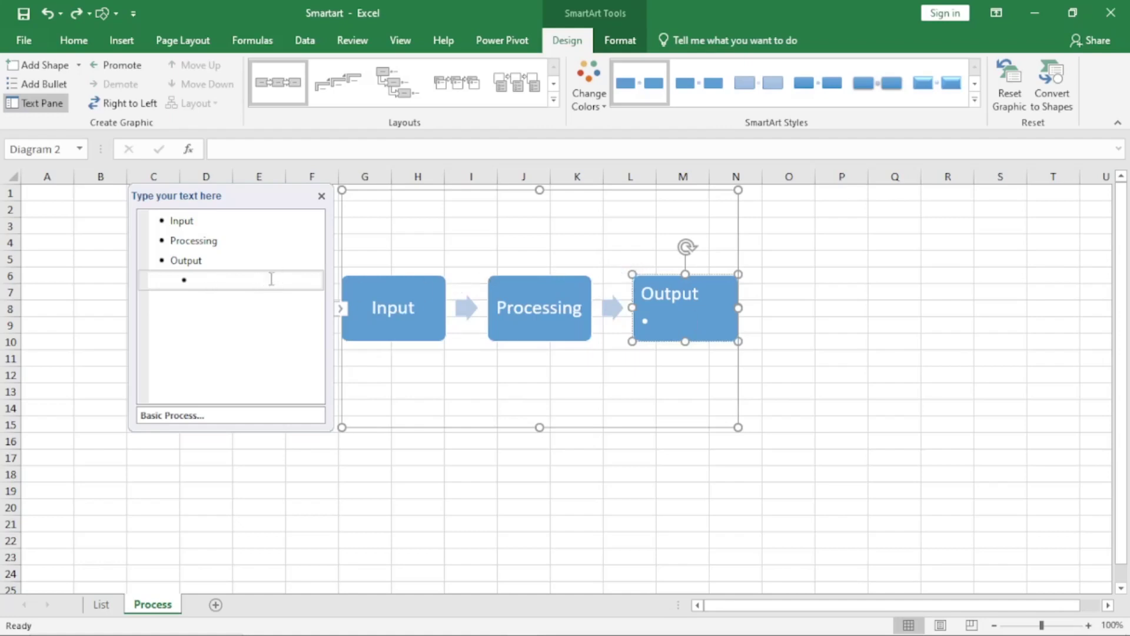
{"action": "left_click", "coordinate": [219, 285]}
{"action": "key", "text": "BackSpace"}
{"action": "key", "text": "BackSpace"}
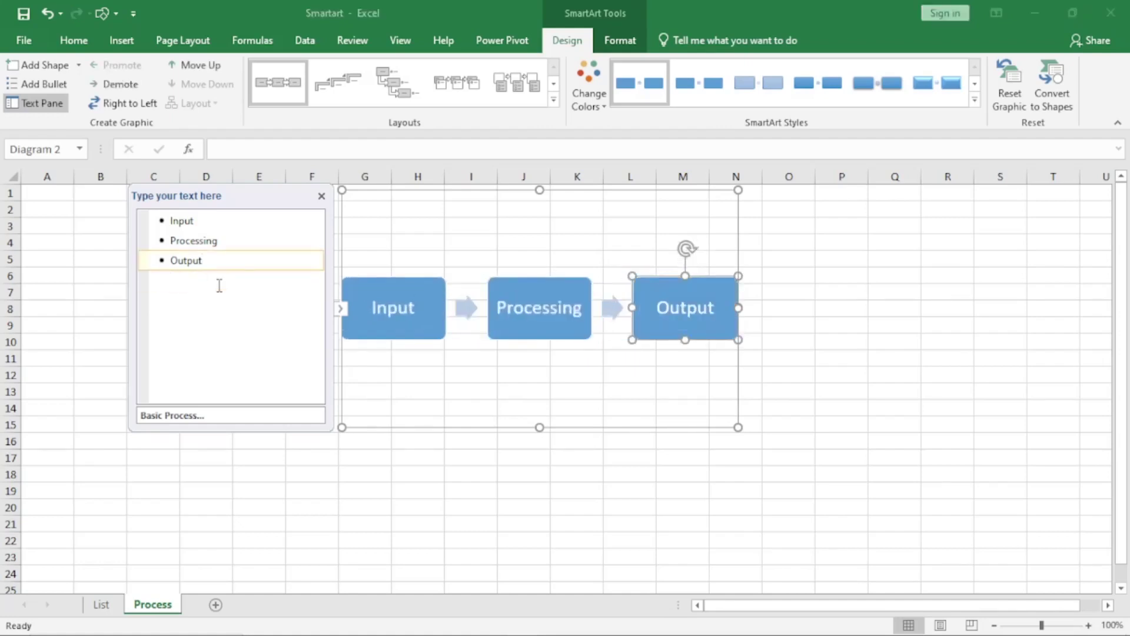
- Close the text pane and move the diagram so its frame starts at about cell E3
{"action": "left_click", "coordinate": [321, 195]}
{"action": "left_click_drag", "start_coordinate": [602, 190], "coordinate": [540, 230]}
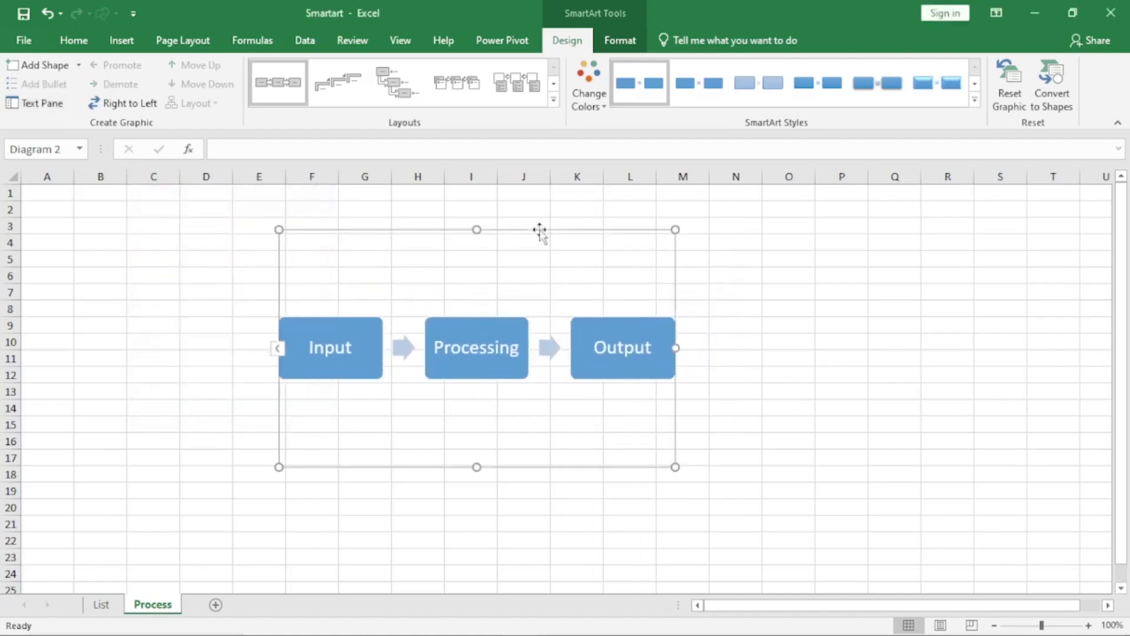
- Recolor the diagram with the gold, green and blue Colorful scheme and apply a beveled, angled 3-D SmartArt style
{"action": "left_click", "coordinate": [587, 82]}
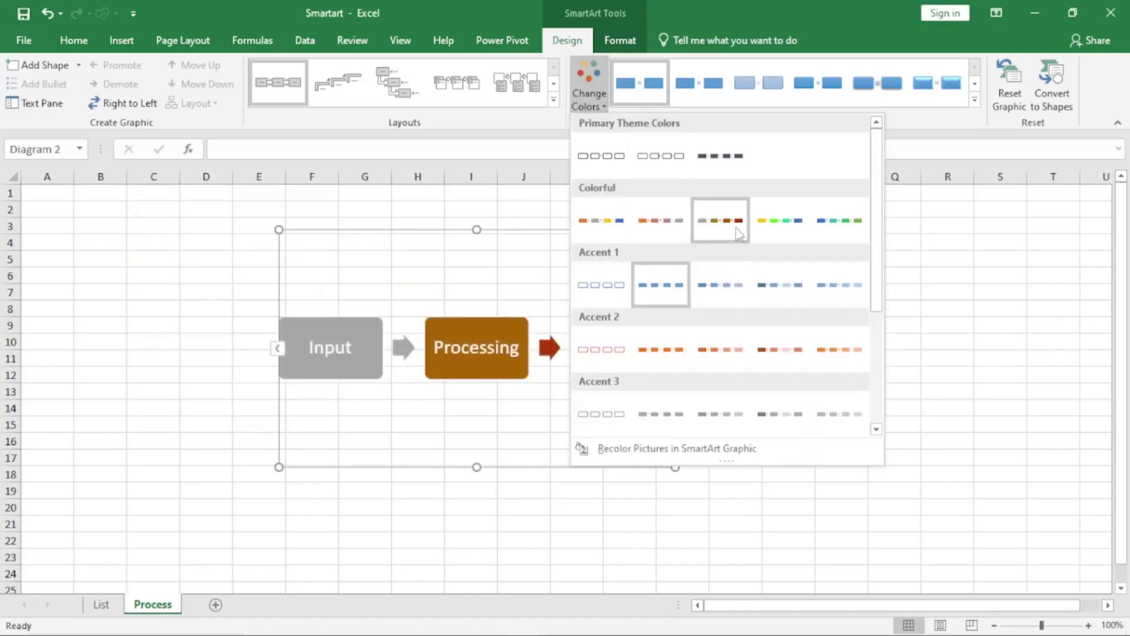
{"action": "left_click", "coordinate": [782, 227]}
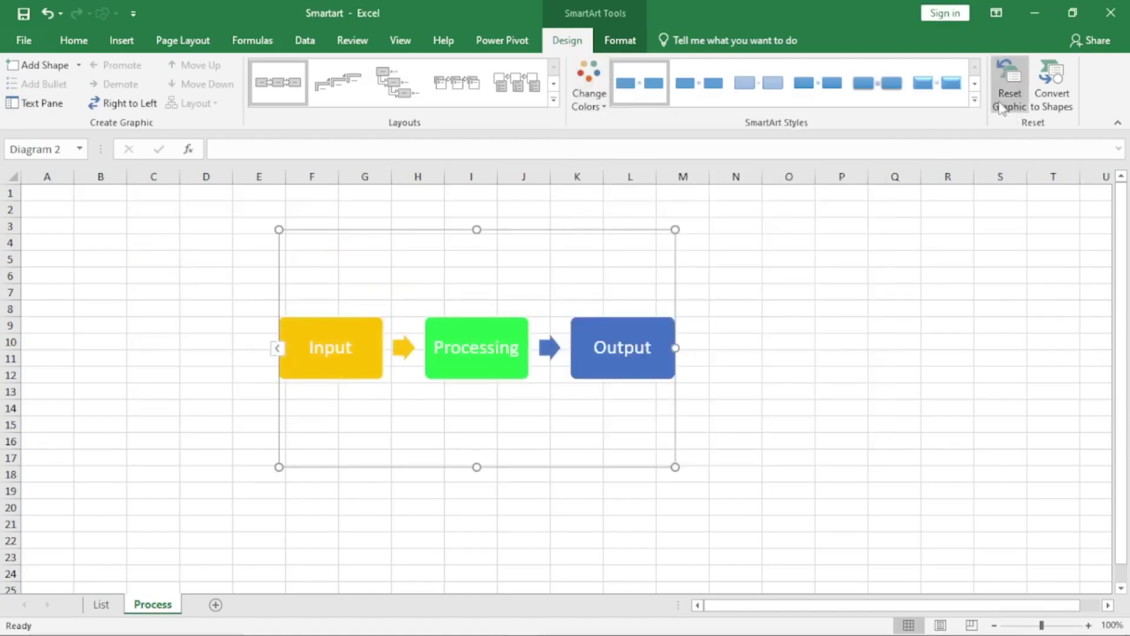
{"action": "left_click", "coordinate": [975, 100]}
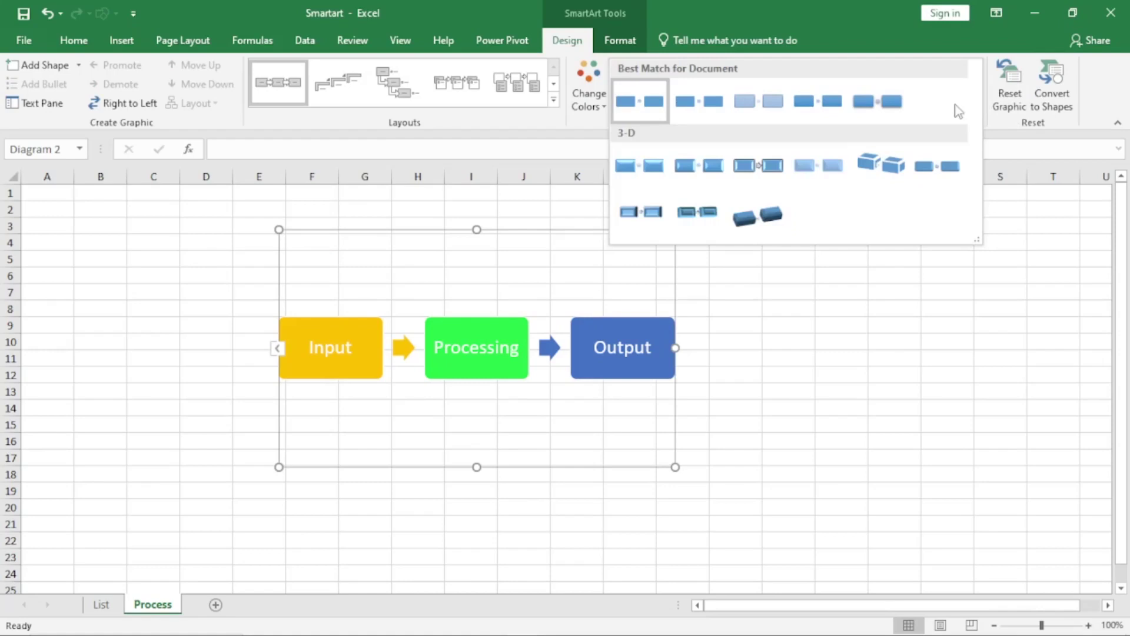
{"action": "left_click", "coordinate": [719, 208]}
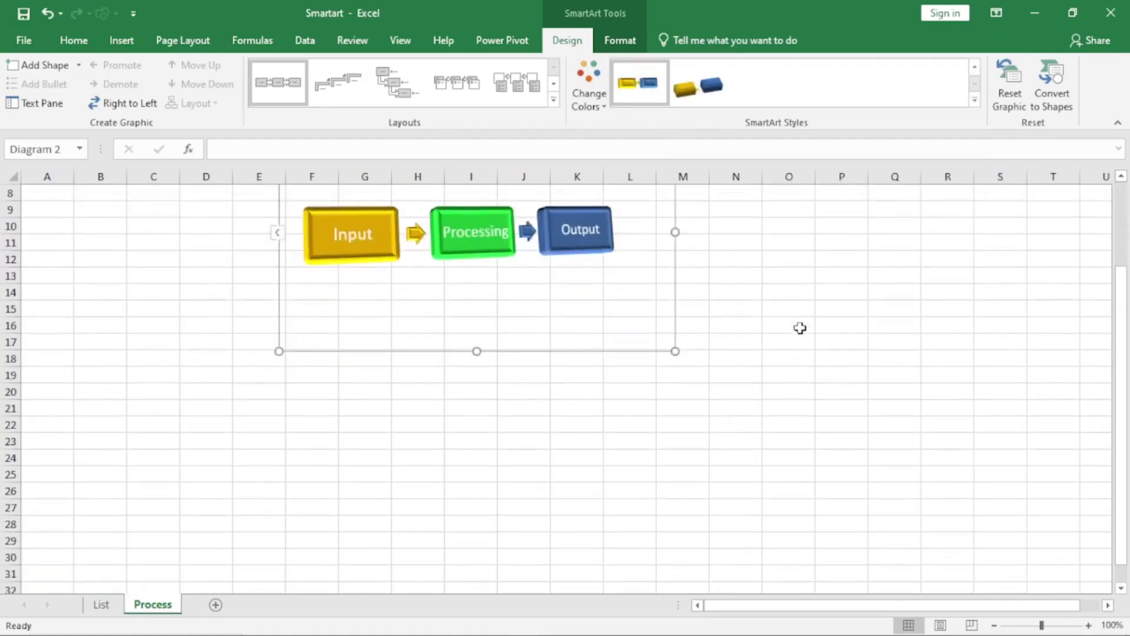
{"action": "left_click", "coordinate": [785, 306]}
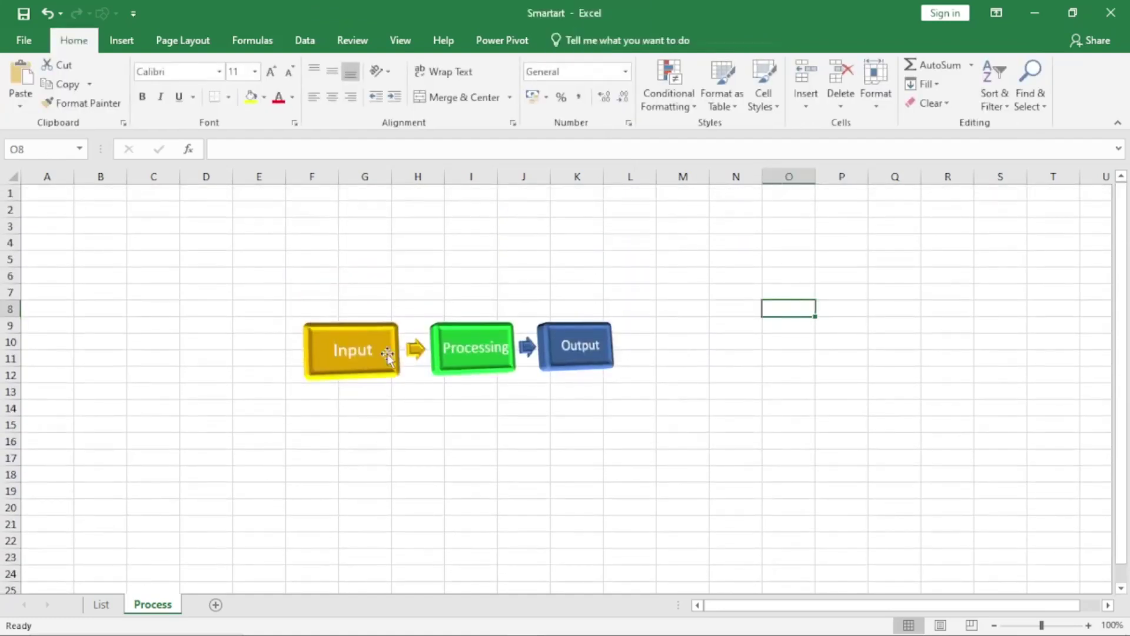
{"action": "scroll", "coordinate": [815, 373], "scroll_direction": "down", "scroll_amount": 3}
{"action": "scroll", "coordinate": [815, 374], "scroll_direction": "up", "scroll_amount": 3}
- Reduce the diagram frame's height from both edges and move it to the top of the sheet, covering about rows 1 to 11
{"action": "left_click", "coordinate": [491, 290]}
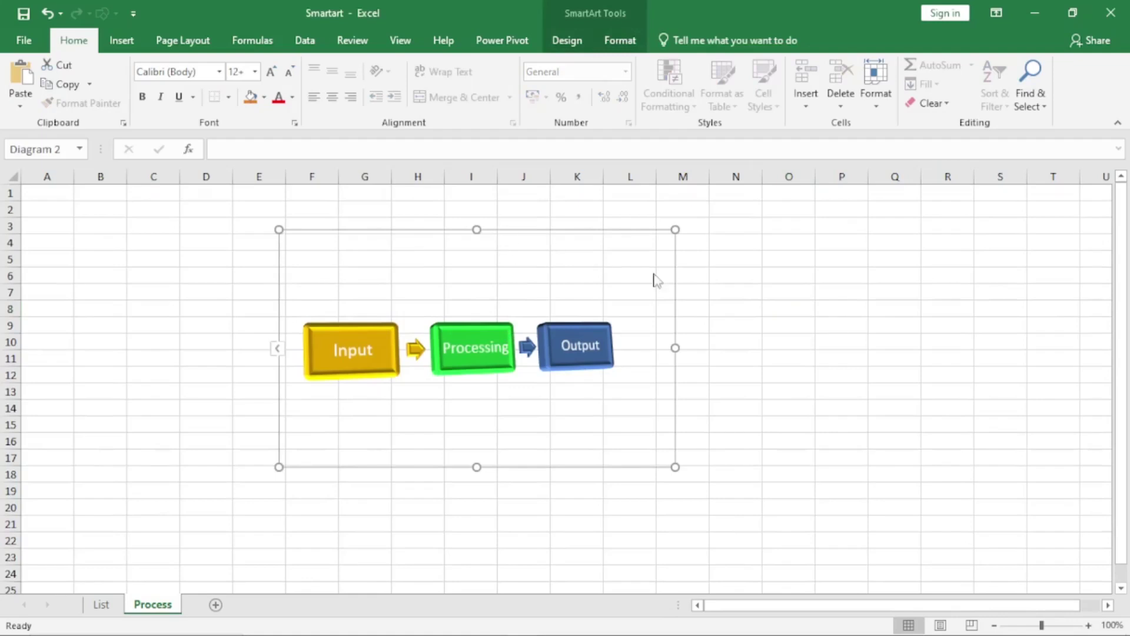
{"action": "left_click_drag", "start_coordinate": [475, 229], "coordinate": [478, 271]}
{"action": "left_click_drag", "start_coordinate": [478, 467], "coordinate": [479, 439]}
{"action": "left_click_drag", "start_coordinate": [504, 269], "coordinate": [500, 187]}
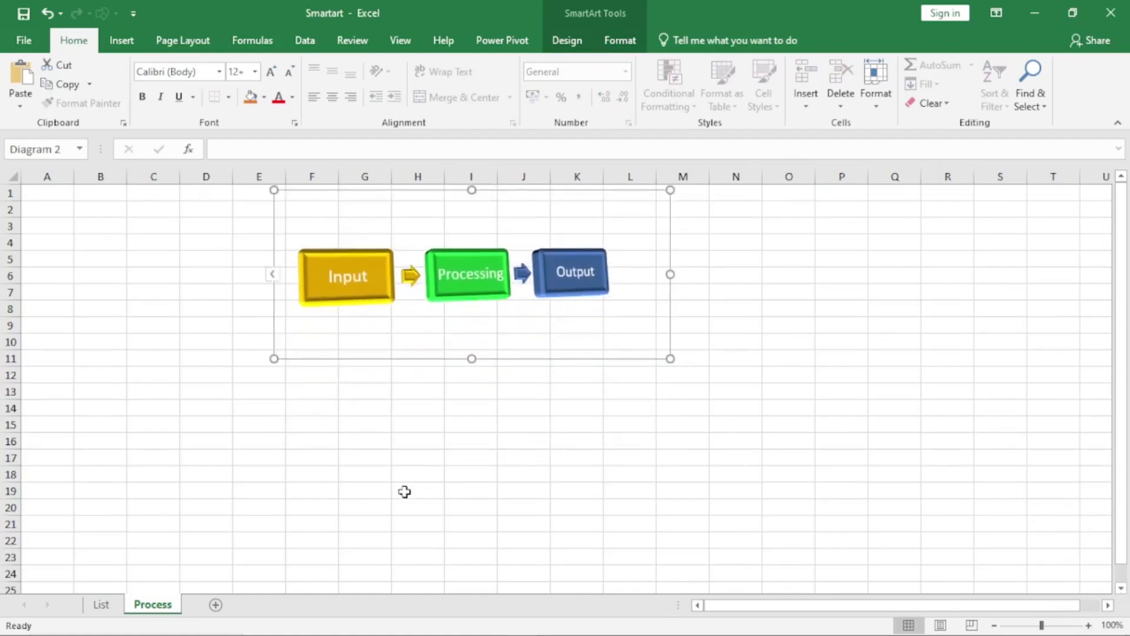
{"action": "left_click", "coordinate": [206, 411]}
{"action": "scroll", "coordinate": [280, 414], "scroll_direction": "down", "scroll_amount": 3}
{"action": "scroll", "coordinate": [280, 414], "scroll_direction": "up", "scroll_amount": 3}
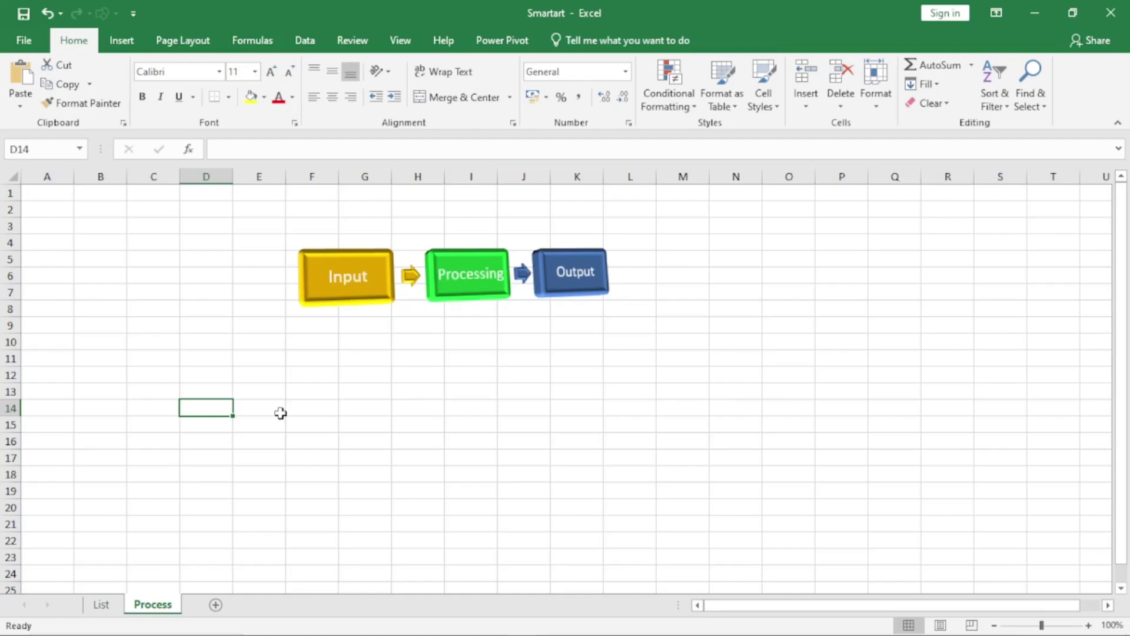
- Insert a second Basic Process SmartArt graphic and place it below the first diagram, starting at about row 10
{"action": "left_click", "coordinate": [123, 42]}
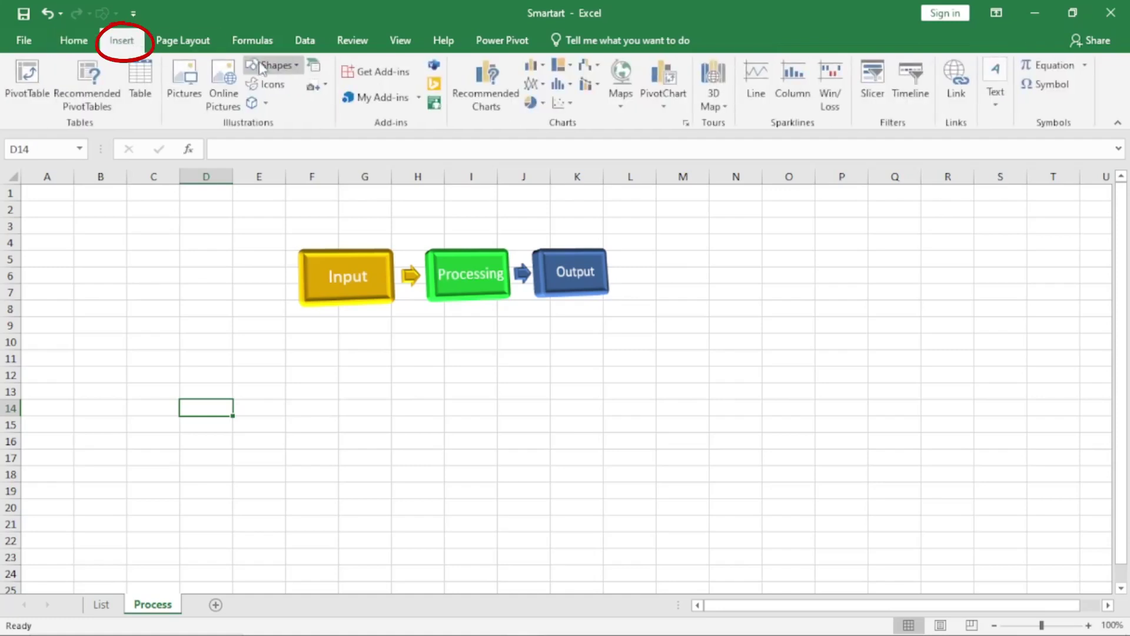
{"action": "left_click", "coordinate": [314, 66]}
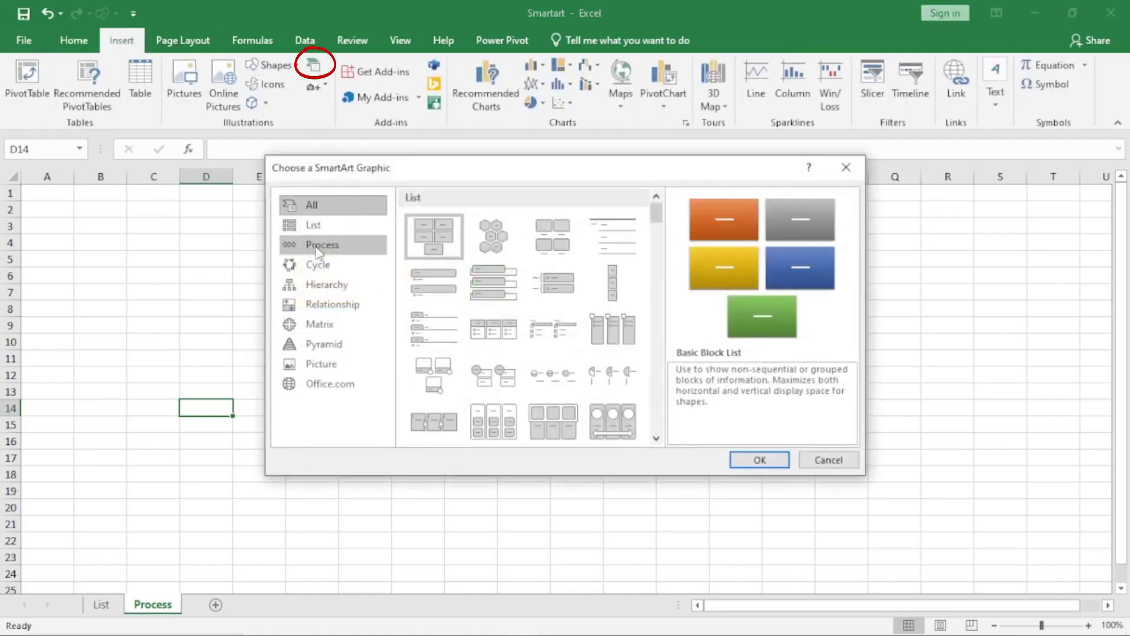
{"action": "left_click", "coordinate": [319, 249]}
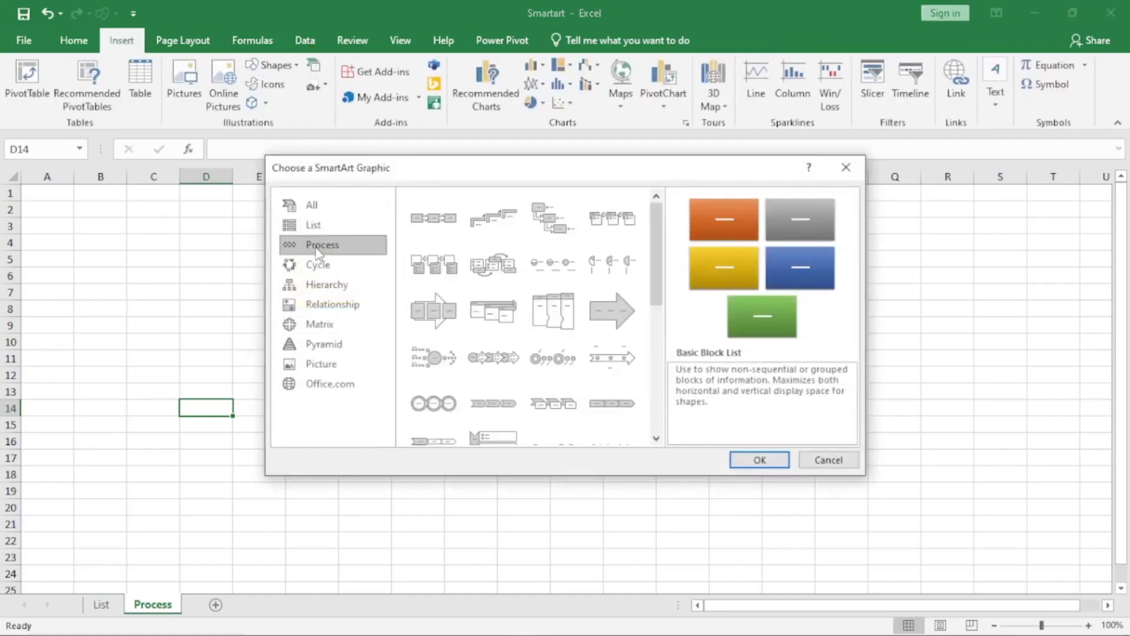
{"action": "left_click", "coordinate": [433, 219]}
{"action": "left_click", "coordinate": [778, 461]}
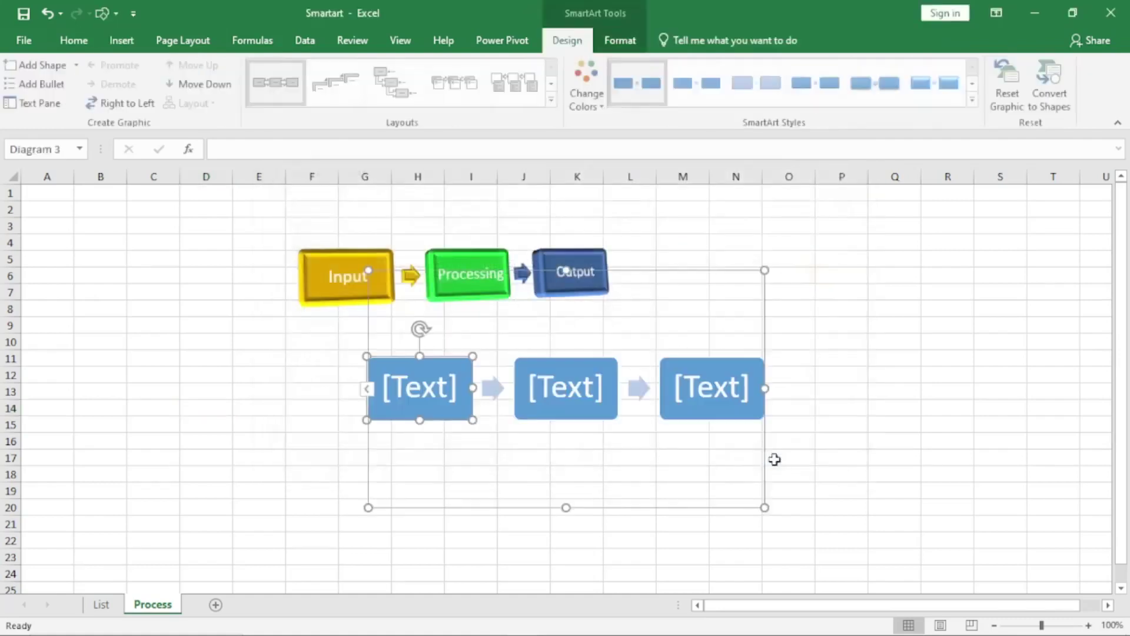
{"action": "left_click_drag", "start_coordinate": [718, 272], "coordinate": [565, 341]}
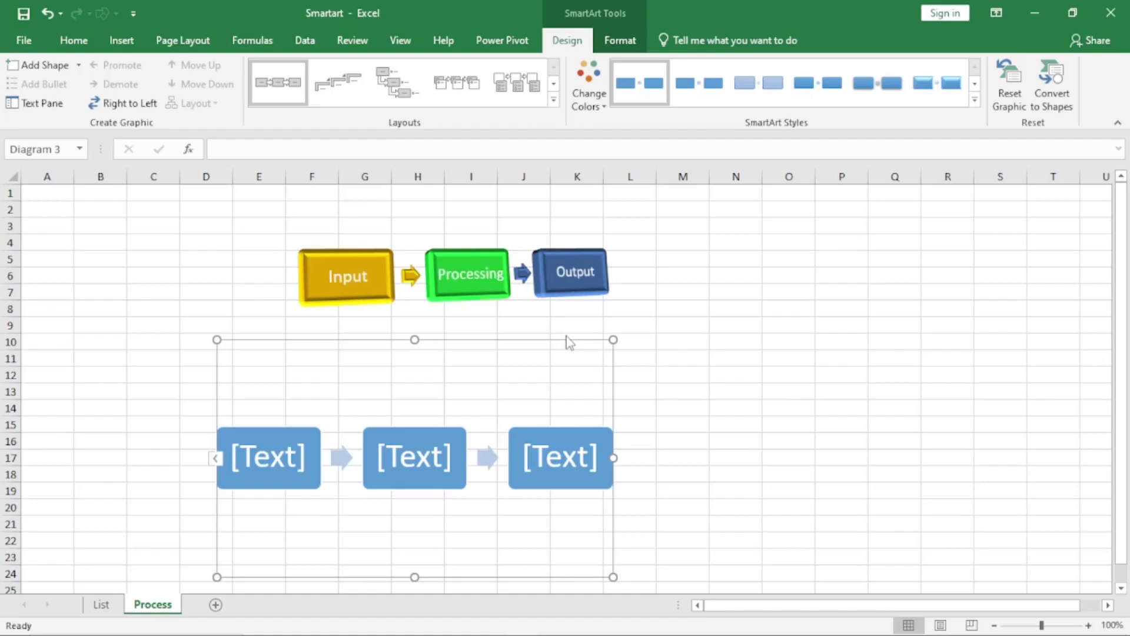
- Enter "Planning" as the text of the first shape in the second process diagram
{"action": "left_click", "coordinate": [276, 461]}
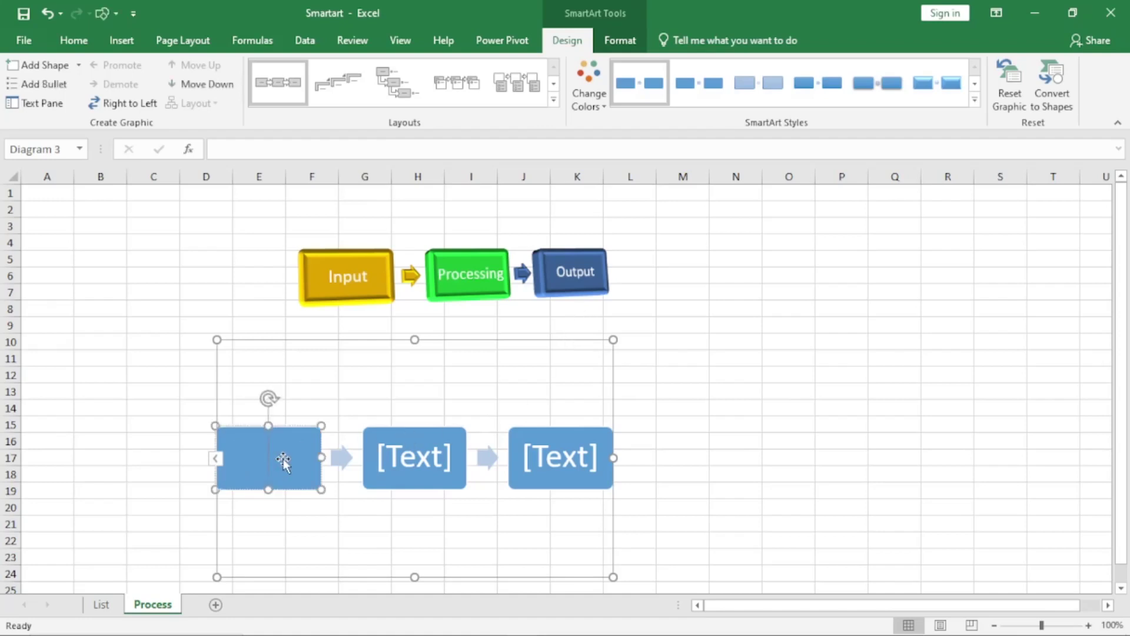
{"action": "type", "text": "Pannin"}
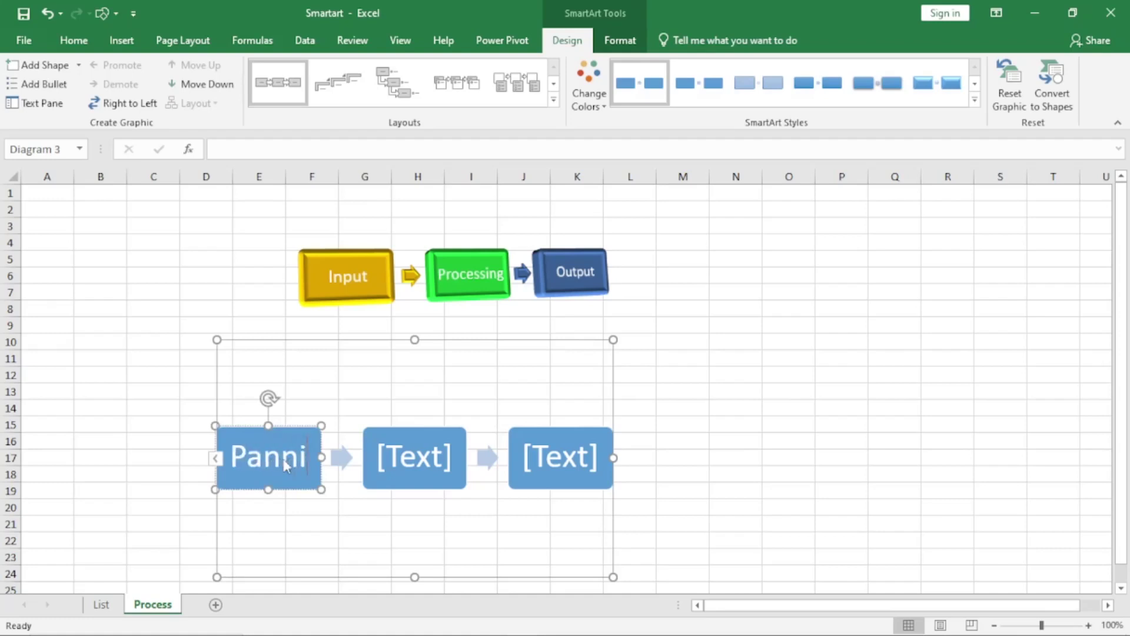
{"action": "key", "text": "BackSpace"}
{"action": "key", "text": "BackSpace"}
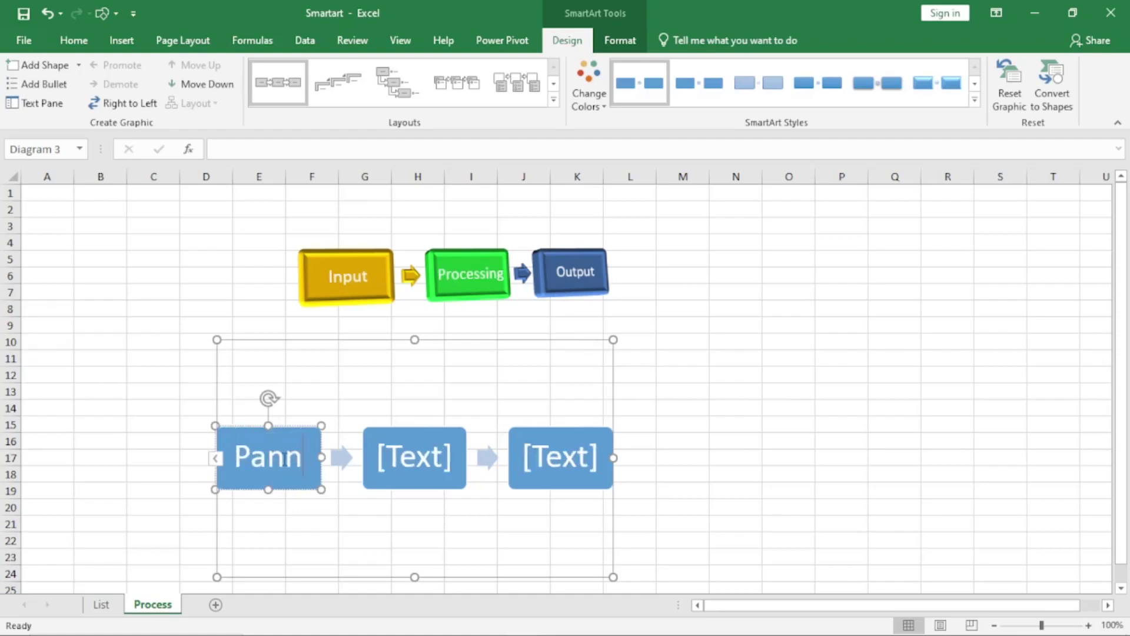
{"action": "key", "text": "BackSpace"}
{"action": "key", "text": "BackSpace"}
{"action": "key", "text": "BackSpace"}
{"action": "type", "text": "lanning"}
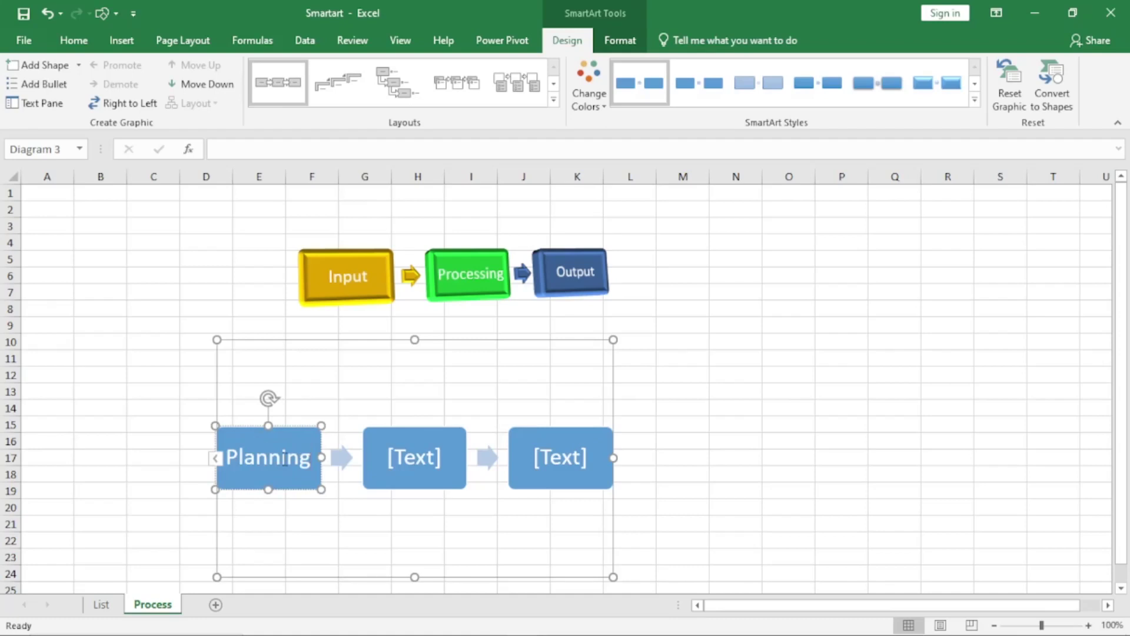
- Show the diagram's text pane and label the second shape "Analysis" and the third shape "design"
{"action": "left_click", "coordinate": [215, 458]}
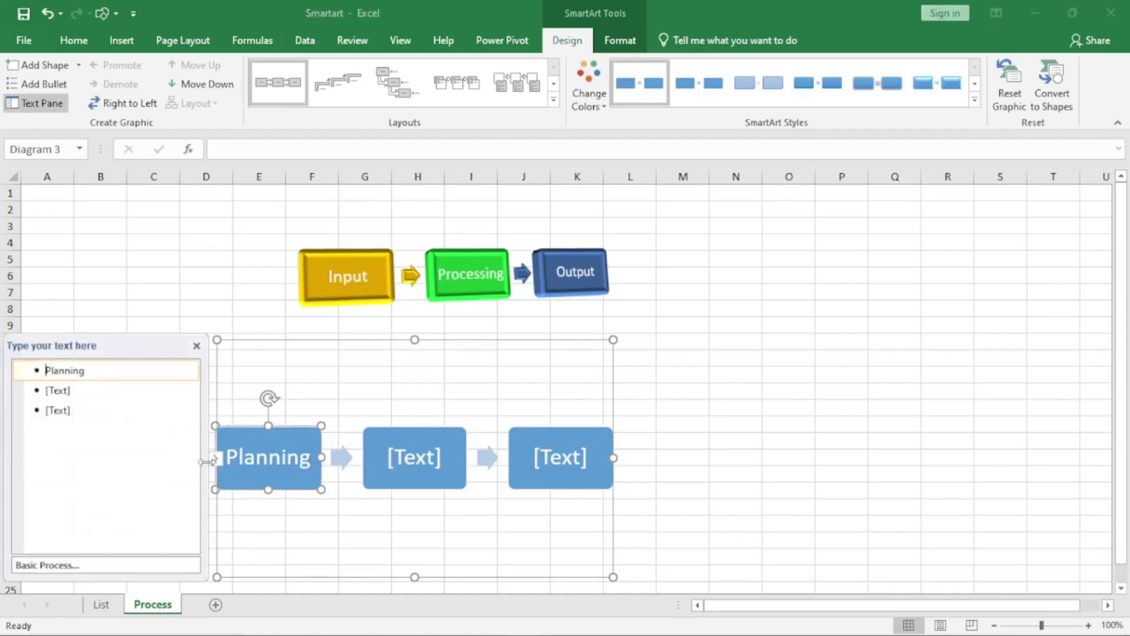
{"action": "left_click", "coordinate": [71, 390]}
{"action": "type", "text": "Analysis"}
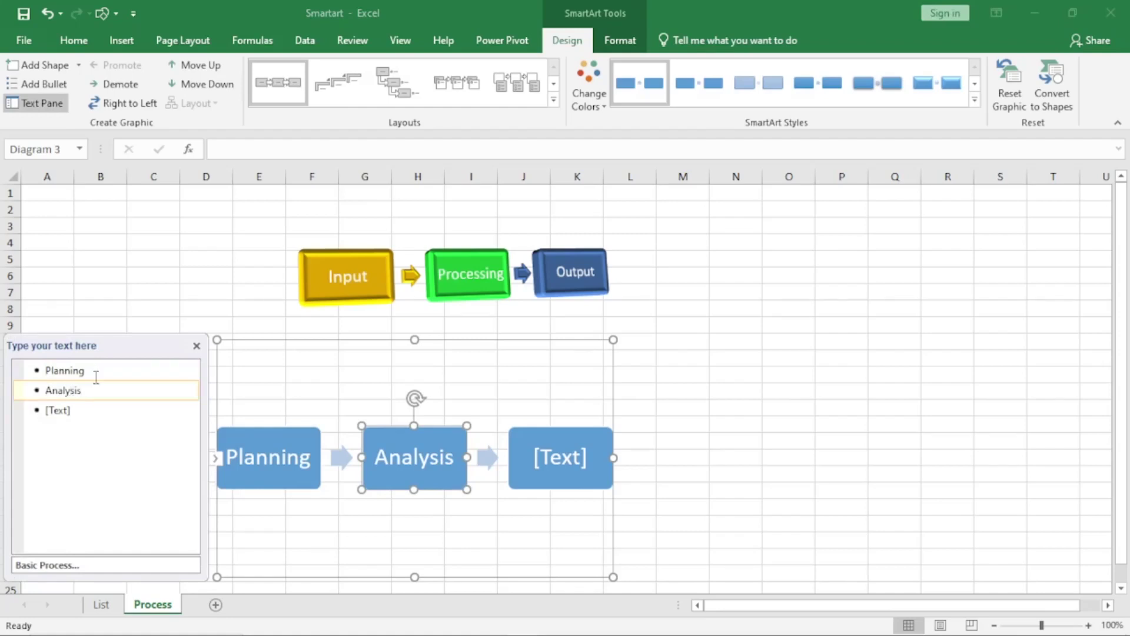
{"action": "left_click", "coordinate": [82, 411]}
{"action": "type", "text": "d"}
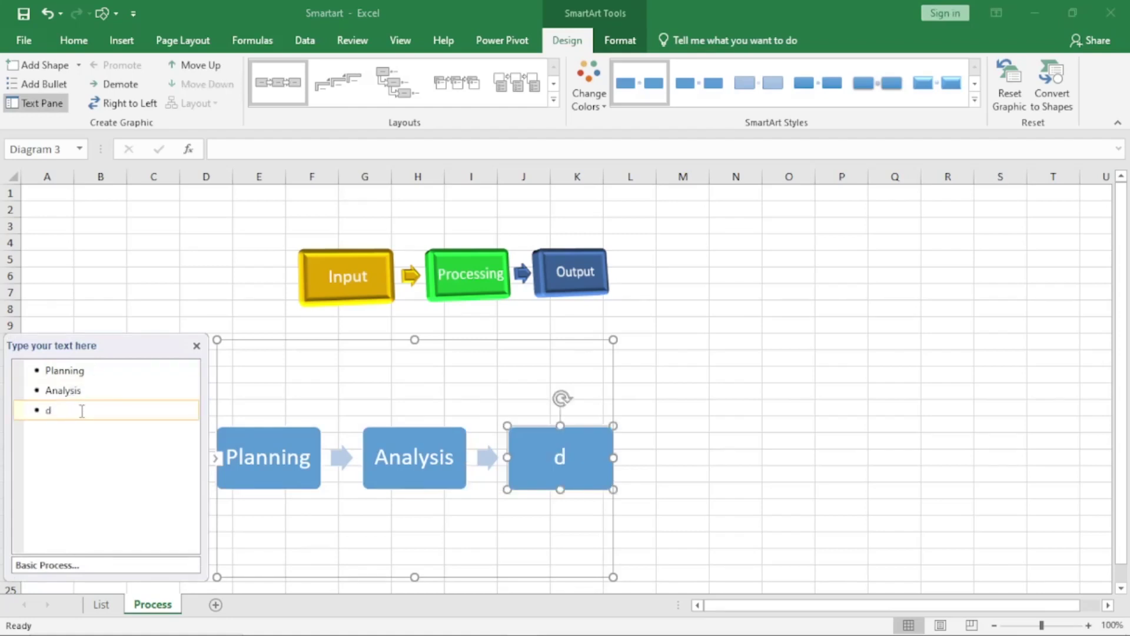
{"action": "type", "text": "esign"}
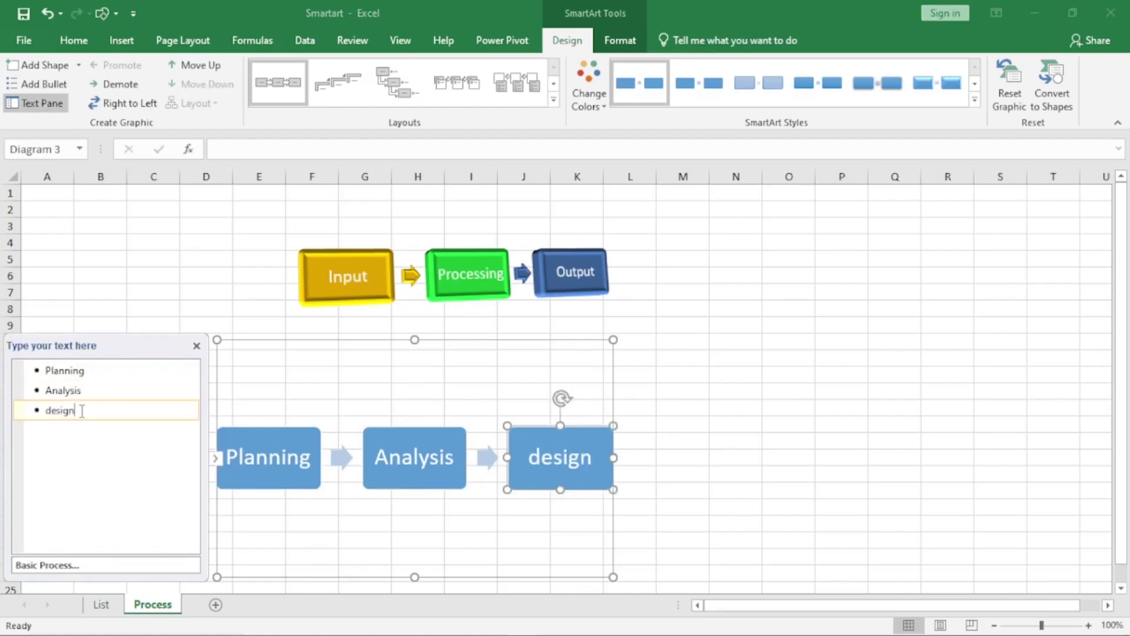
- Add three more process shapes after design, labelled "implimentation", "Testing and integration" and "Maintenance"
{"action": "key", "text": "Return"}
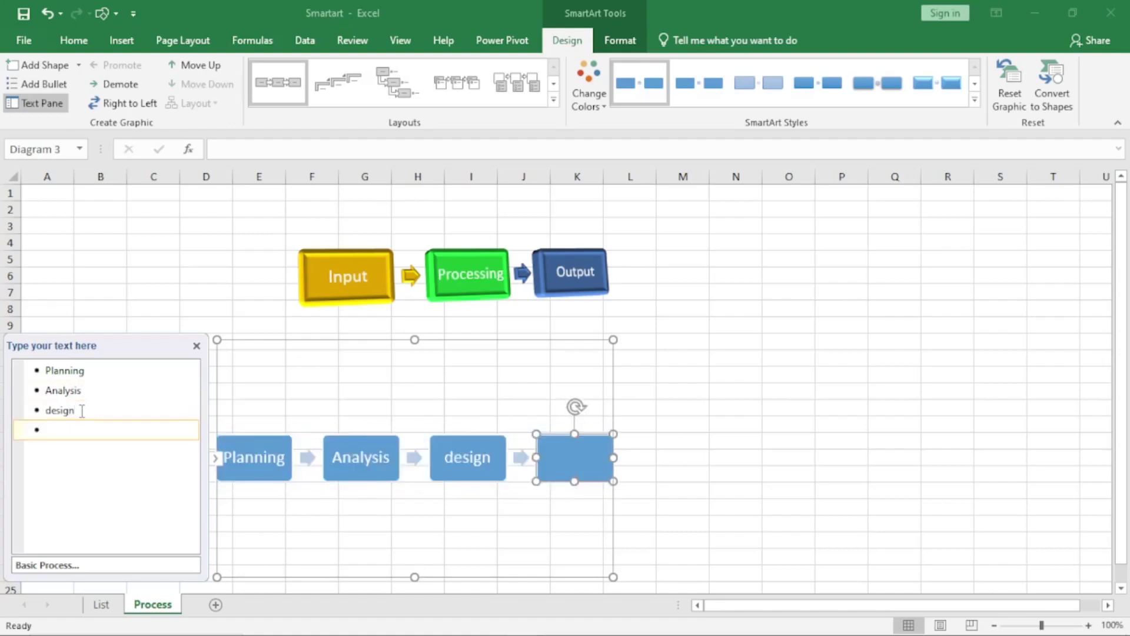
{"action": "type", "text": "implimentation"}
{"action": "key", "text": "Return"}
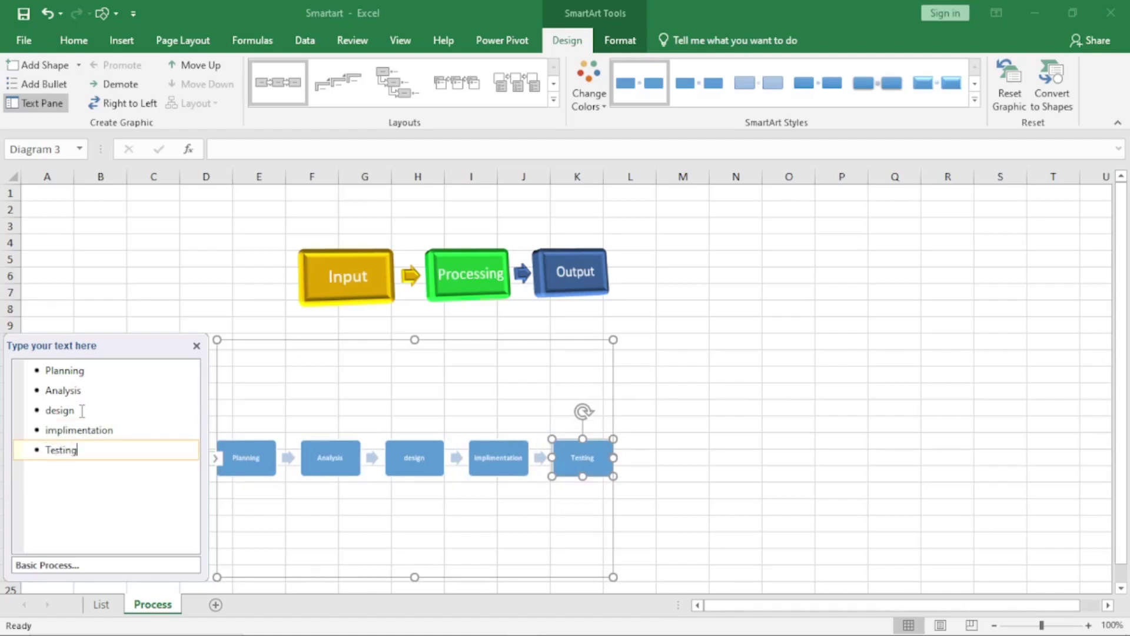
{"action": "type", "text": "Testing and integration"}
{"action": "key", "text": "Return"}
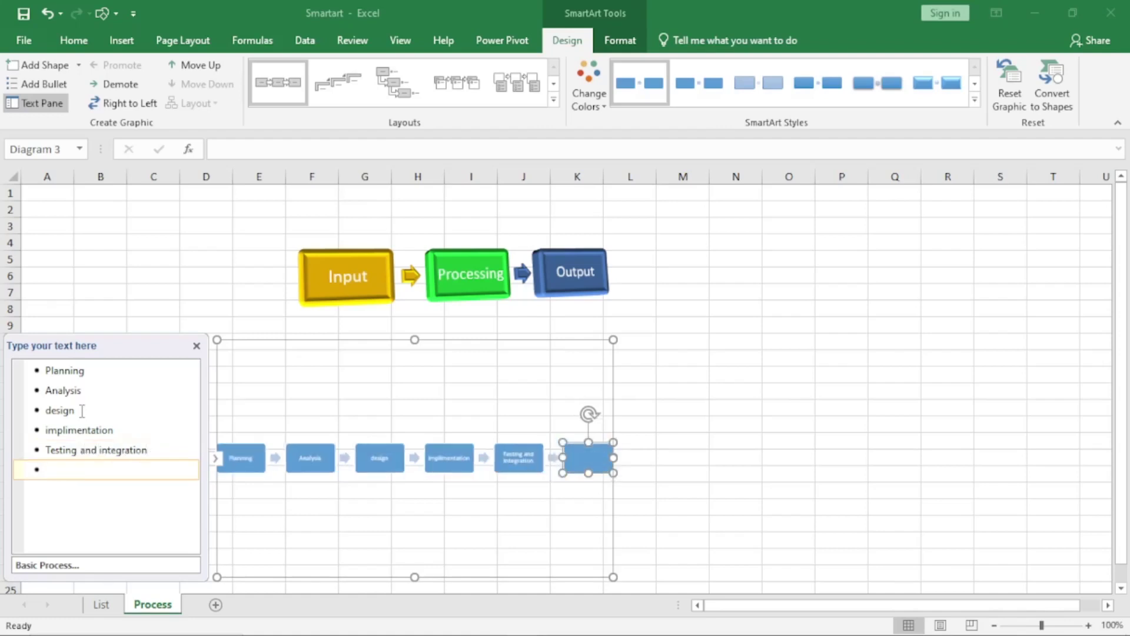
{"action": "type", "text": "Maintenance"}
- Resize the second diagram's frame to span about columns B to S and rows 14 to 21, and deselect it
{"action": "scroll", "coordinate": [380, 394], "scroll_direction": "down", "scroll_amount": 3}
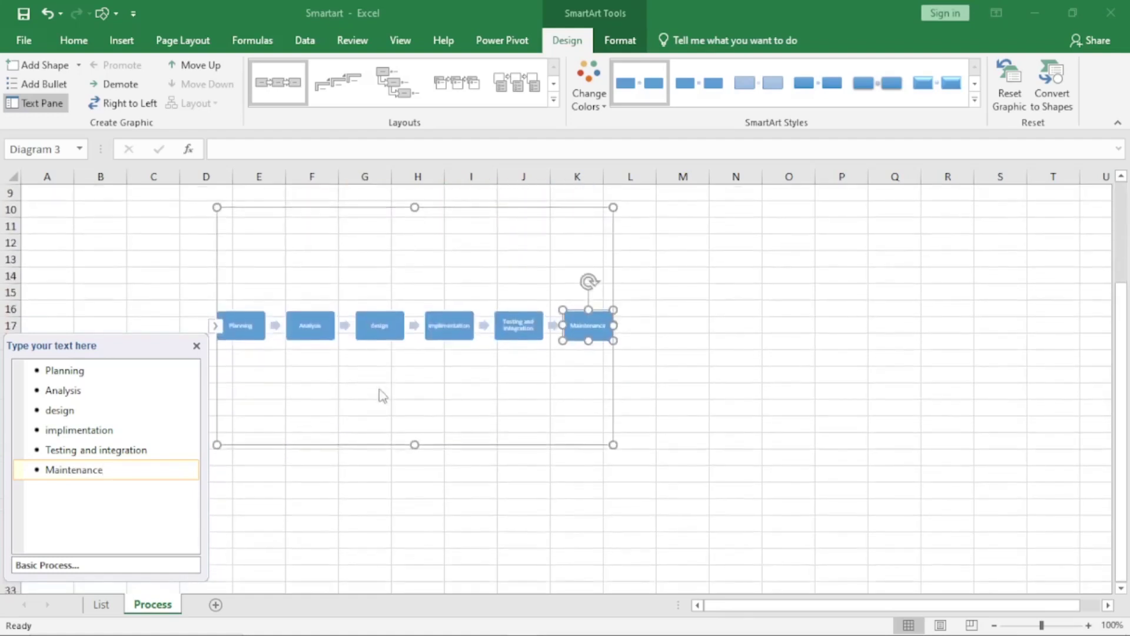
{"action": "left_click", "coordinate": [588, 379]}
{"action": "left_click_drag", "start_coordinate": [613, 444], "coordinate": [816, 518]}
{"action": "left_click", "coordinate": [1048, 323]}
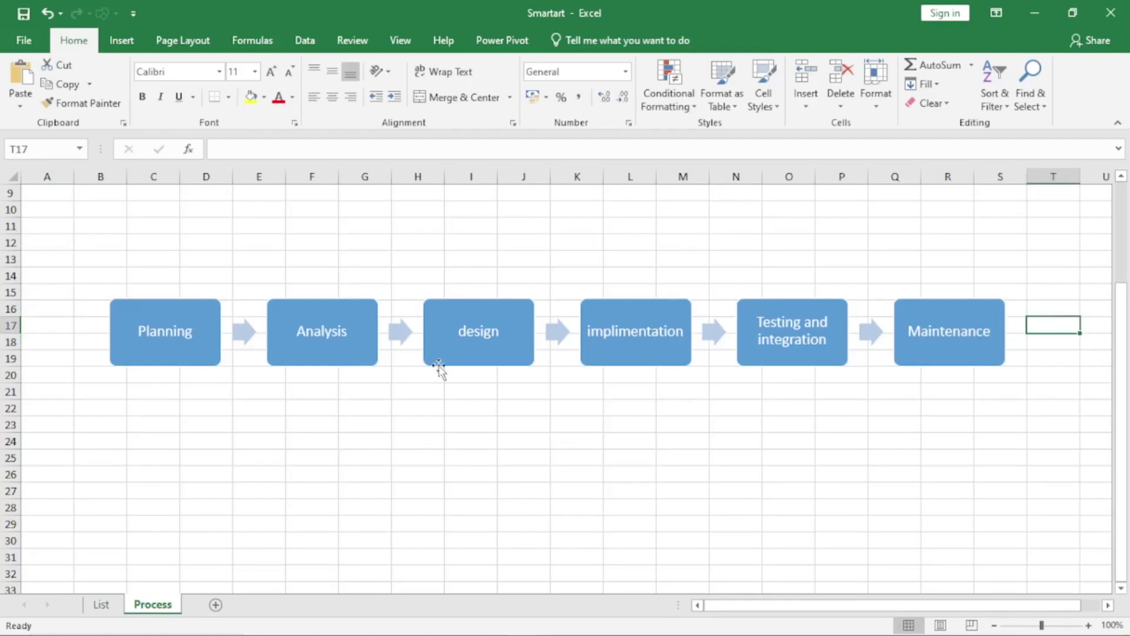
- Apply the glossy, dark-outlined 3-D SmartArt style to the six-shape diagram
{"action": "left_click", "coordinate": [193, 306]}
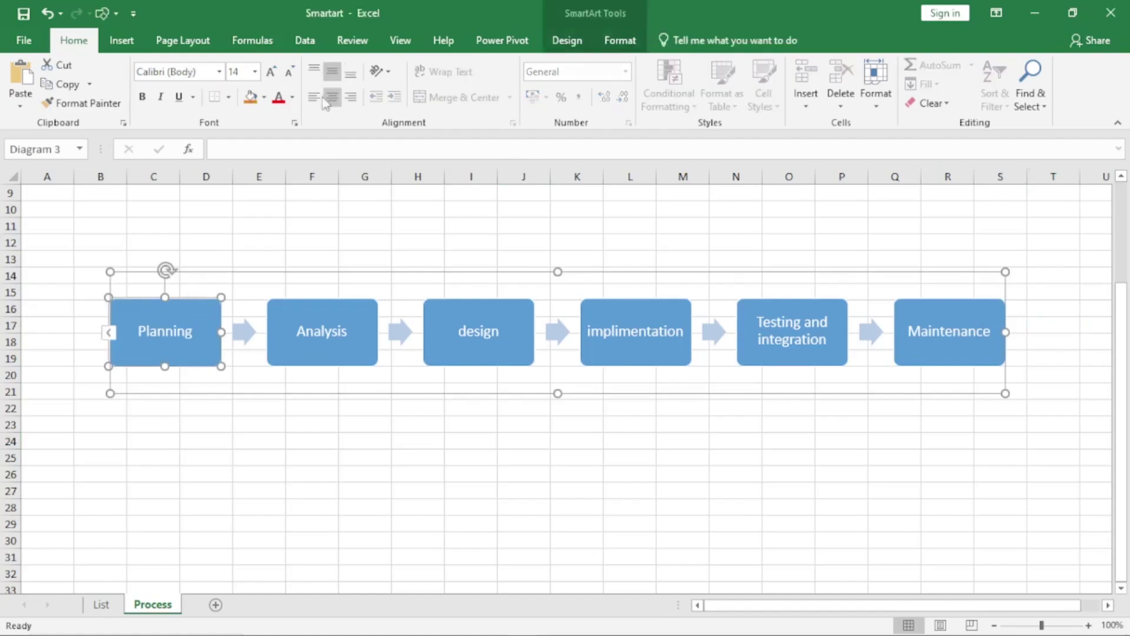
{"action": "left_click", "coordinate": [567, 41]}
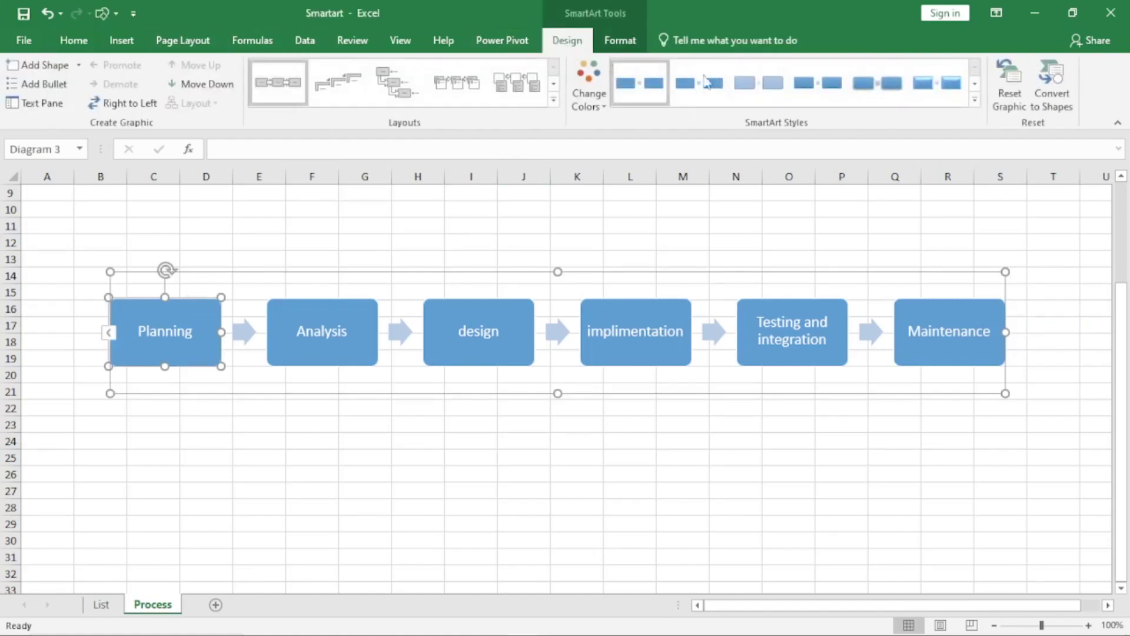
{"action": "left_click", "coordinate": [977, 102]}
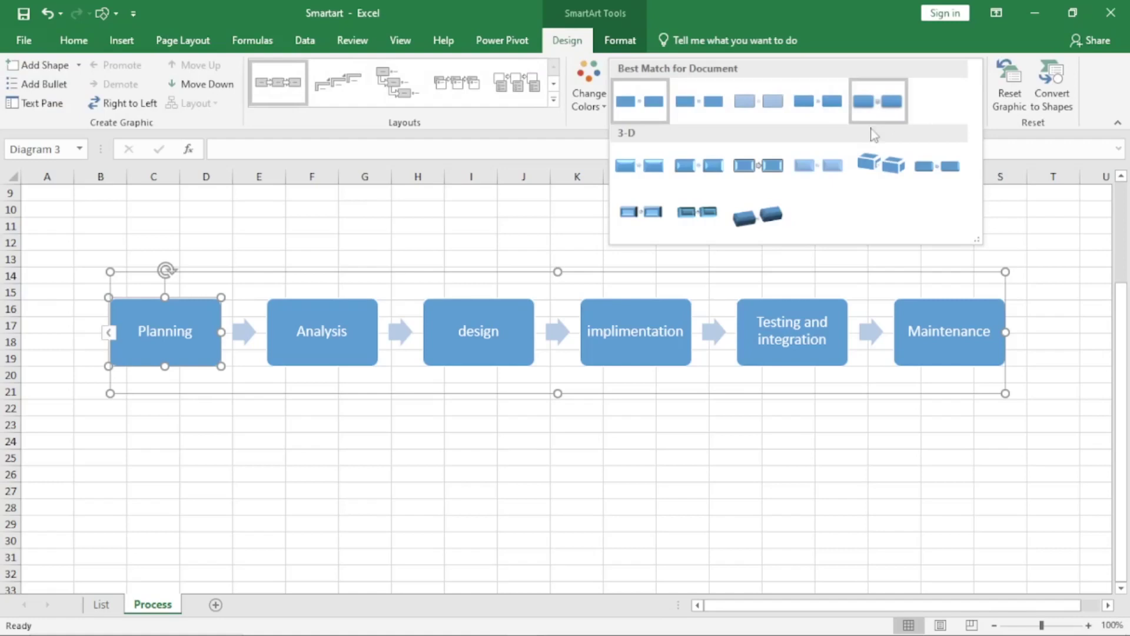
{"action": "left_click", "coordinate": [768, 179]}
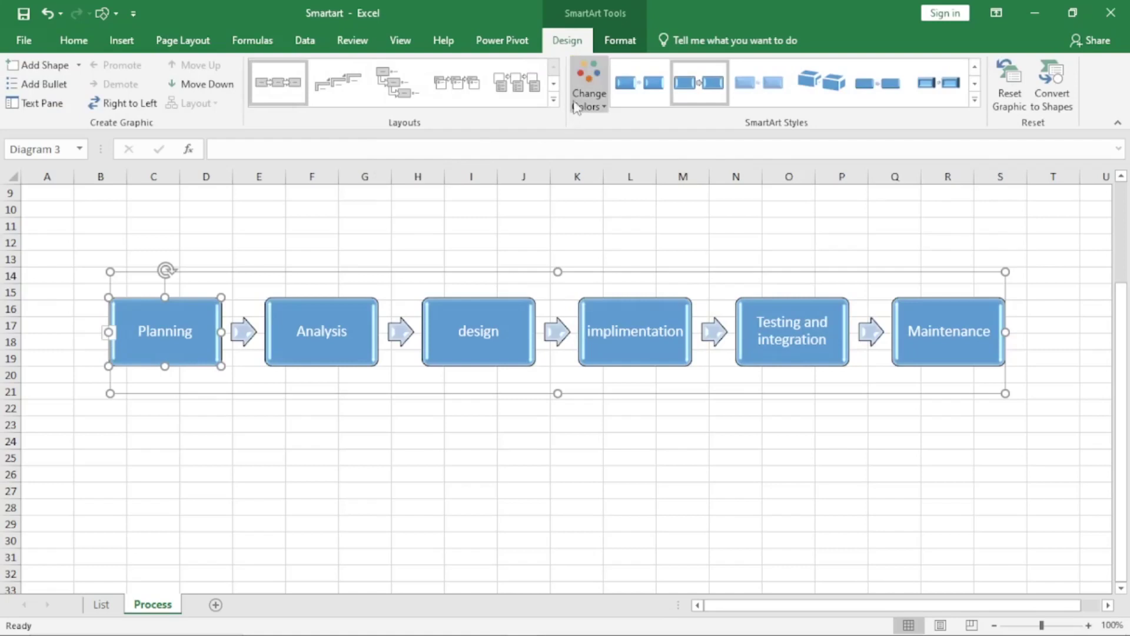
- Change the diagram's layout to Step Up Process and adjust the frame's height to cover about rows 14 to 24
{"action": "left_click", "coordinate": [554, 100]}
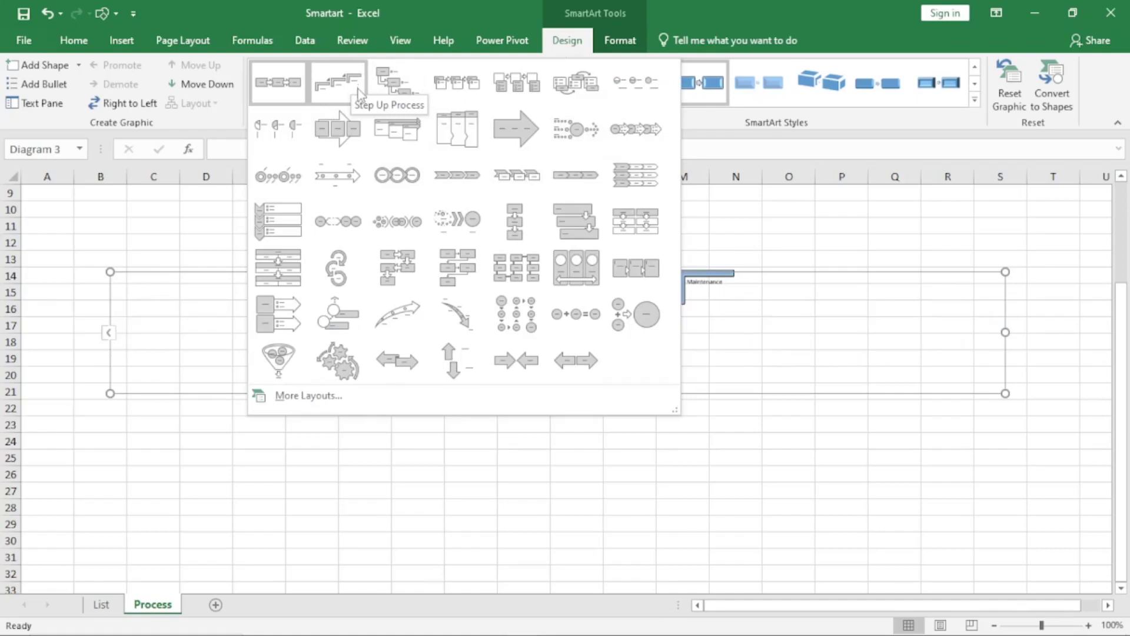
{"action": "left_click", "coordinate": [358, 89]}
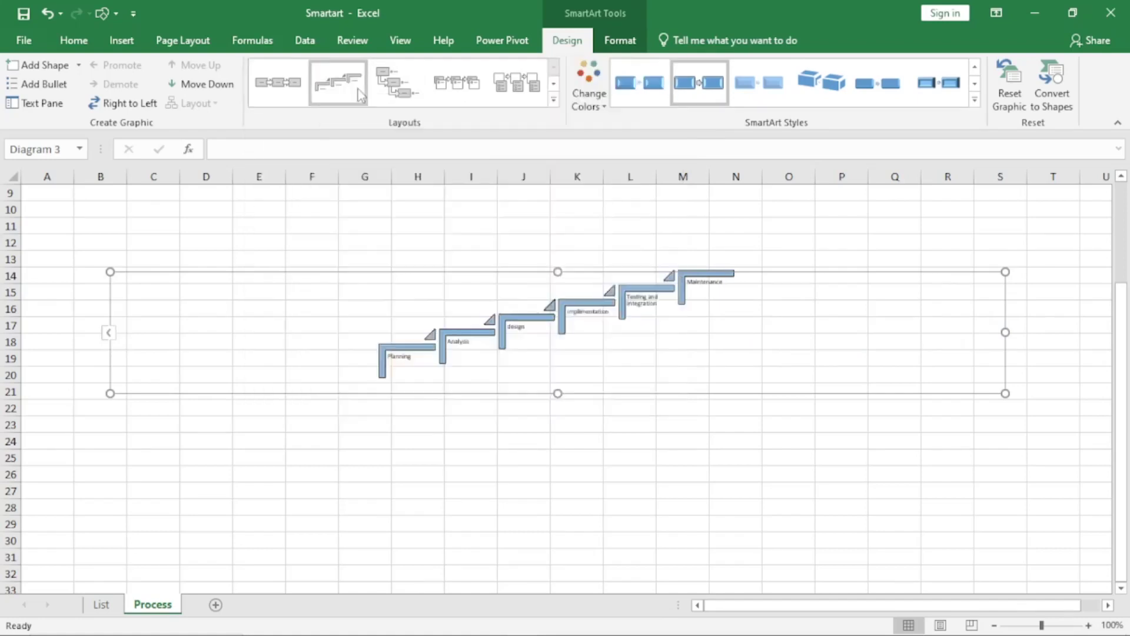
{"action": "left_click_drag", "start_coordinate": [559, 393], "coordinate": [559, 520]}
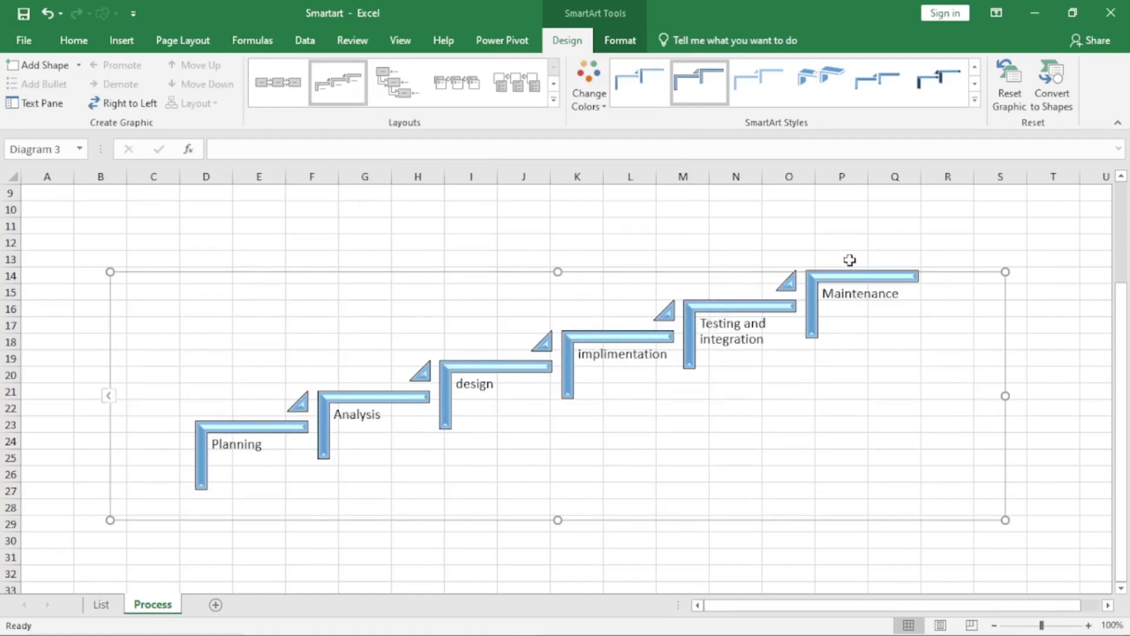
{"action": "left_click_drag", "start_coordinate": [558, 519], "coordinate": [555, 449]}
- Change the diagram to the descending step layout with bent arrows and enlarge its frame to about row 40 and column T
{"action": "left_click", "coordinate": [554, 100]}
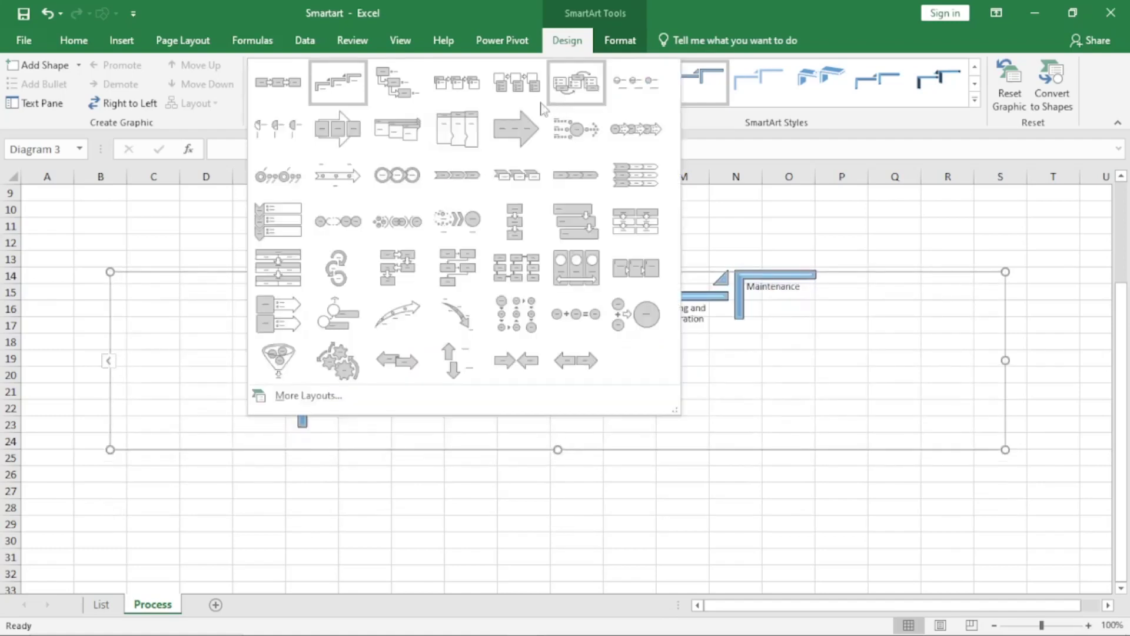
{"action": "left_click", "coordinate": [394, 89]}
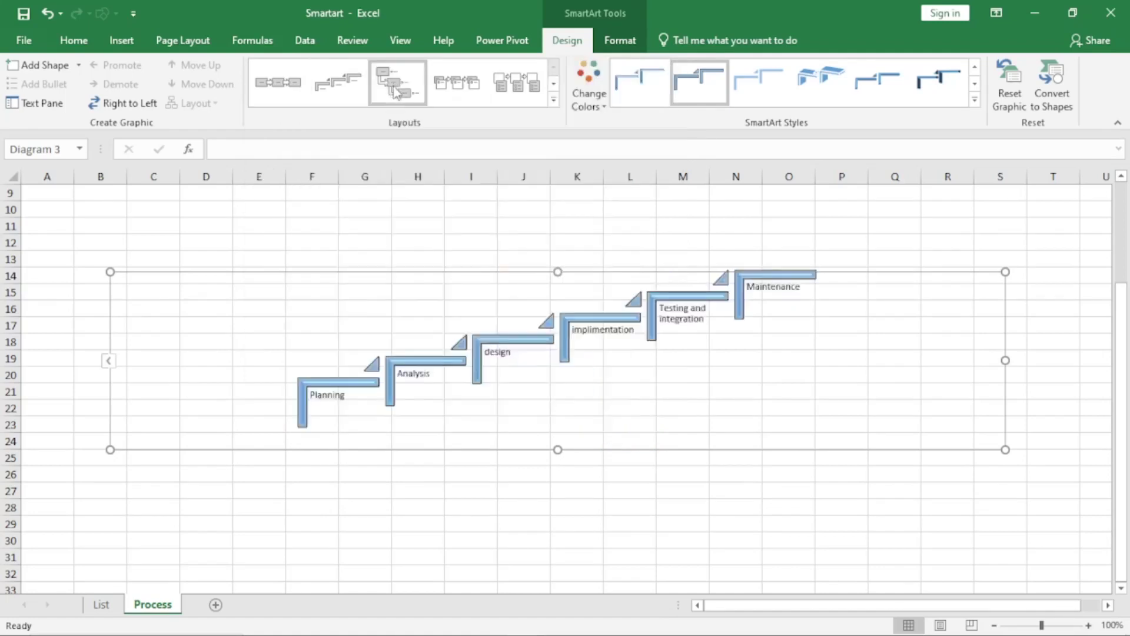
{"action": "left_click_drag", "start_coordinate": [558, 450], "coordinate": [559, 585]}
{"action": "scroll", "coordinate": [560, 493], "scroll_direction": "down", "scroll_amount": 3}
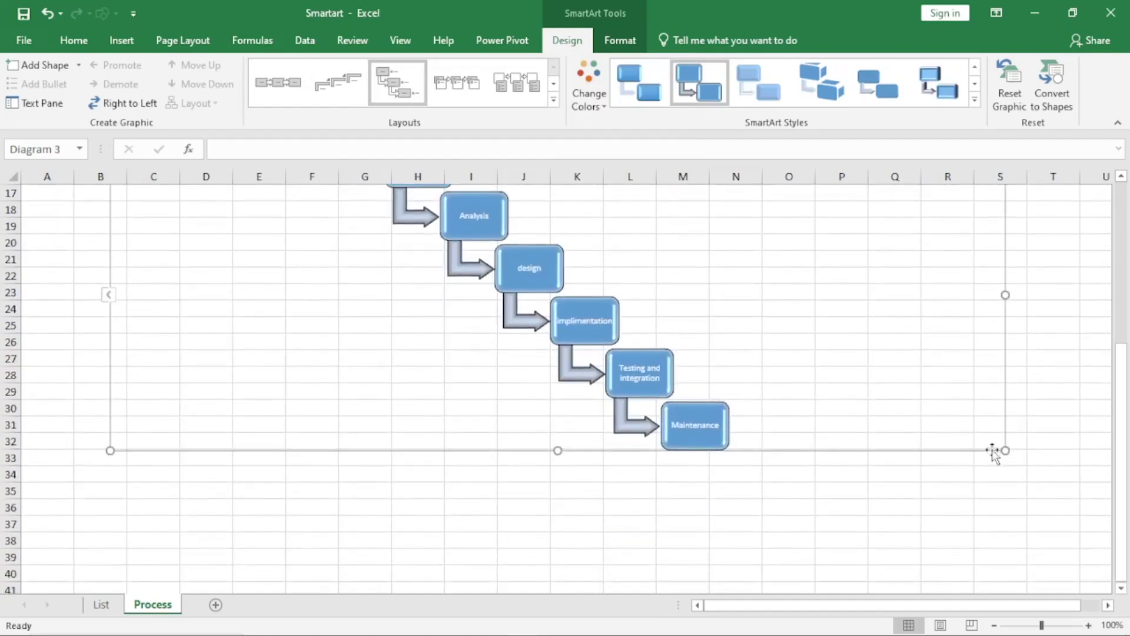
{"action": "left_click_drag", "start_coordinate": [1005, 448], "coordinate": [1036, 498]}
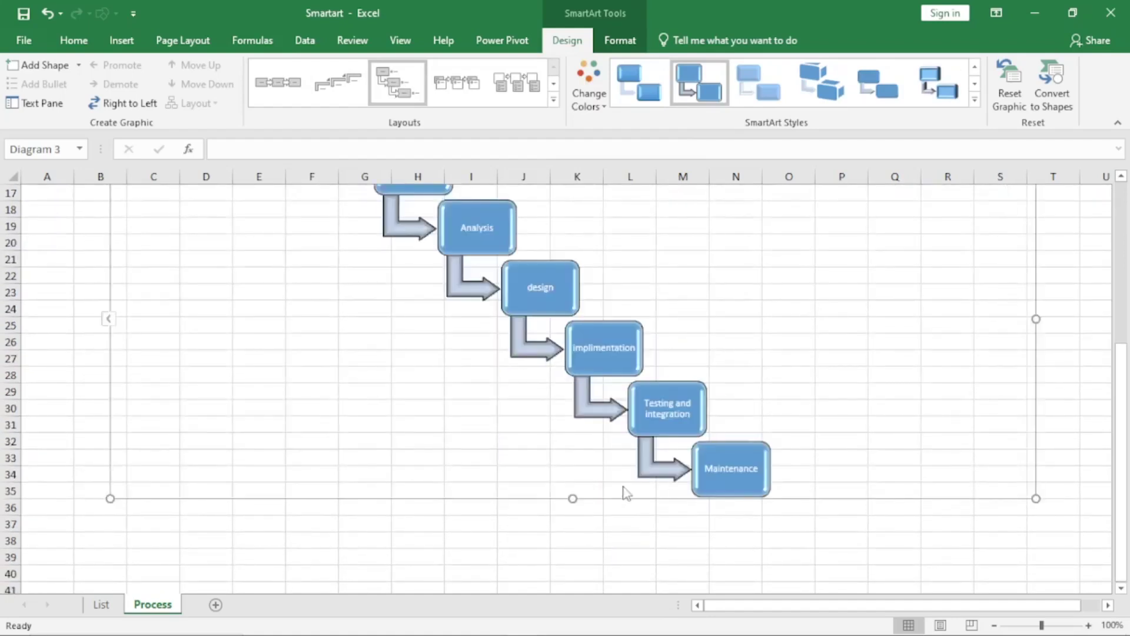
{"action": "left_click_drag", "start_coordinate": [573, 499], "coordinate": [575, 571]}
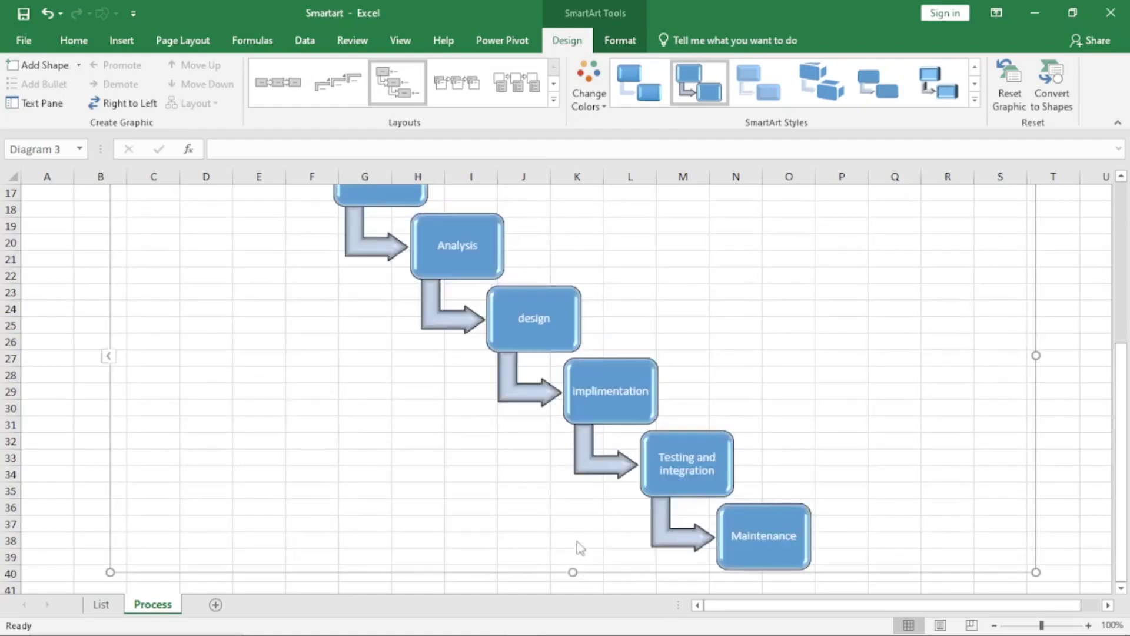
- Examine the descending step diagram from Planning through to Maintenance
{"action": "scroll", "coordinate": [459, 449], "scroll_direction": "up", "scroll_amount": 2}
{"action": "scroll", "coordinate": [459, 448], "scroll_direction": "up", "scroll_amount": 1}
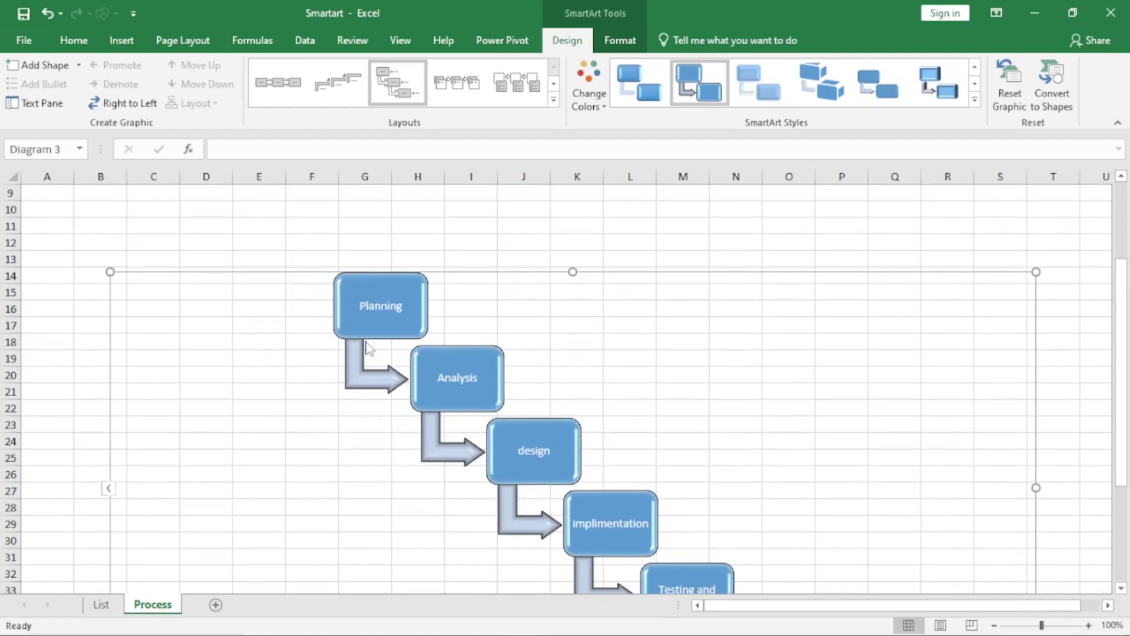
{"action": "scroll", "coordinate": [542, 503], "scroll_direction": "down", "scroll_amount": 2}
{"action": "scroll", "coordinate": [542, 503], "scroll_direction": "down", "scroll_amount": 1}
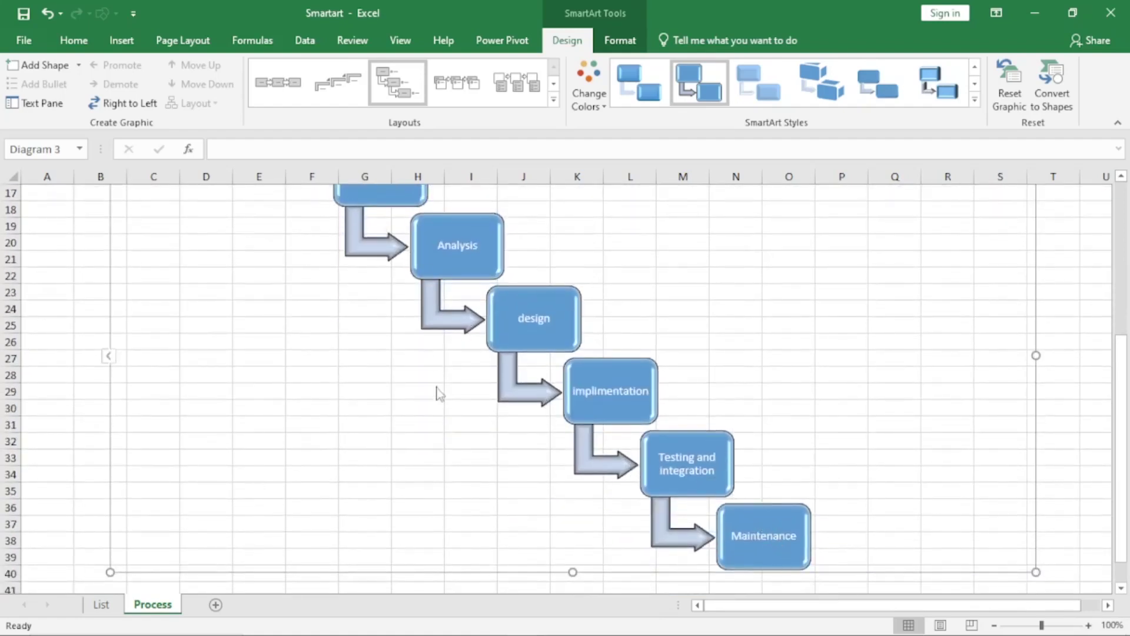
{"action": "scroll", "coordinate": [441, 394], "scroll_direction": "up", "scroll_amount": 3}
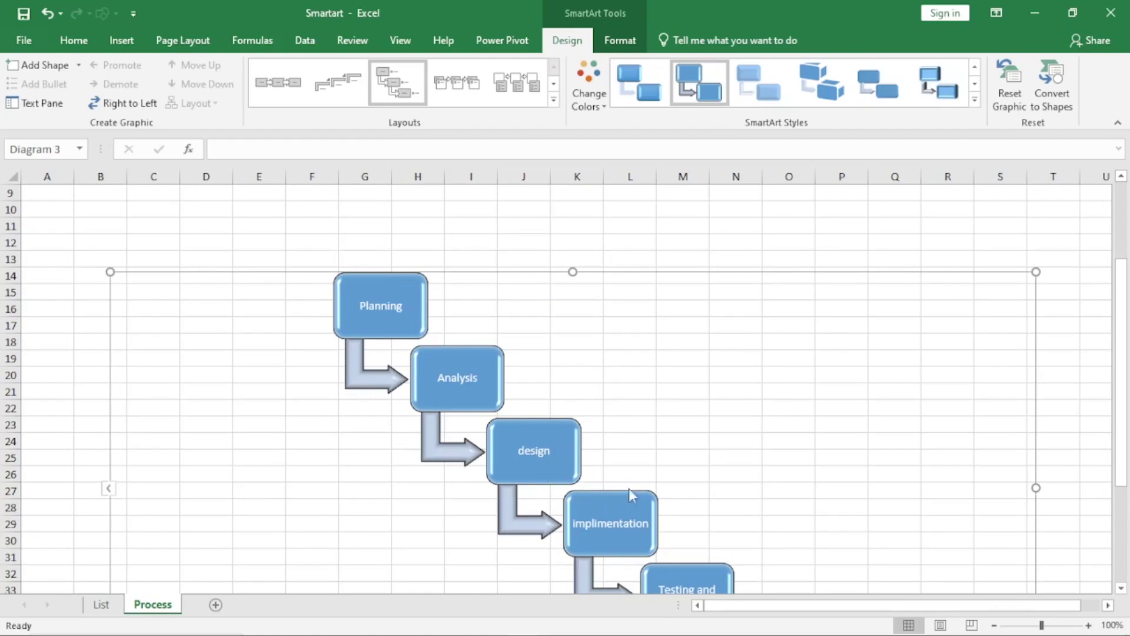
{"action": "scroll", "coordinate": [747, 575], "scroll_direction": "down", "scroll_amount": 3}
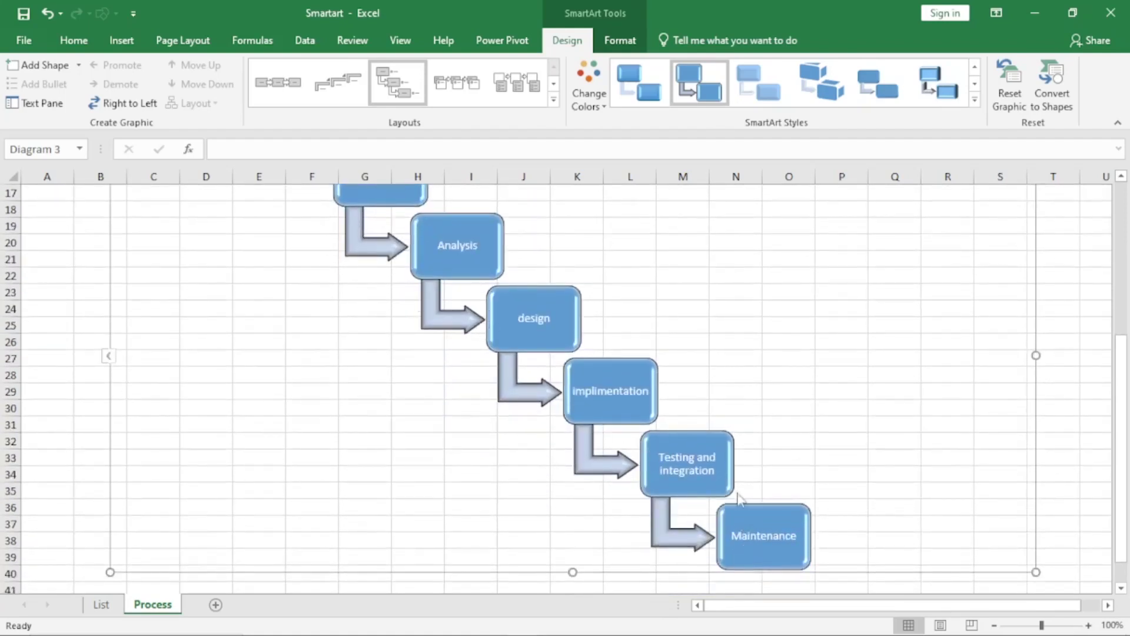
{"action": "scroll", "coordinate": [651, 446], "scroll_direction": "up", "scroll_amount": 3}
{"action": "scroll", "coordinate": [651, 447], "scroll_direction": "down", "scroll_amount": 3}
{"action": "scroll", "coordinate": [606, 439], "scroll_direction": "up", "scroll_amount": 3}
{"action": "scroll", "coordinate": [407, 370], "scroll_direction": "down", "scroll_amount": 3}
{"action": "scroll", "coordinate": [720, 518], "scroll_direction": "up", "scroll_amount": 3}
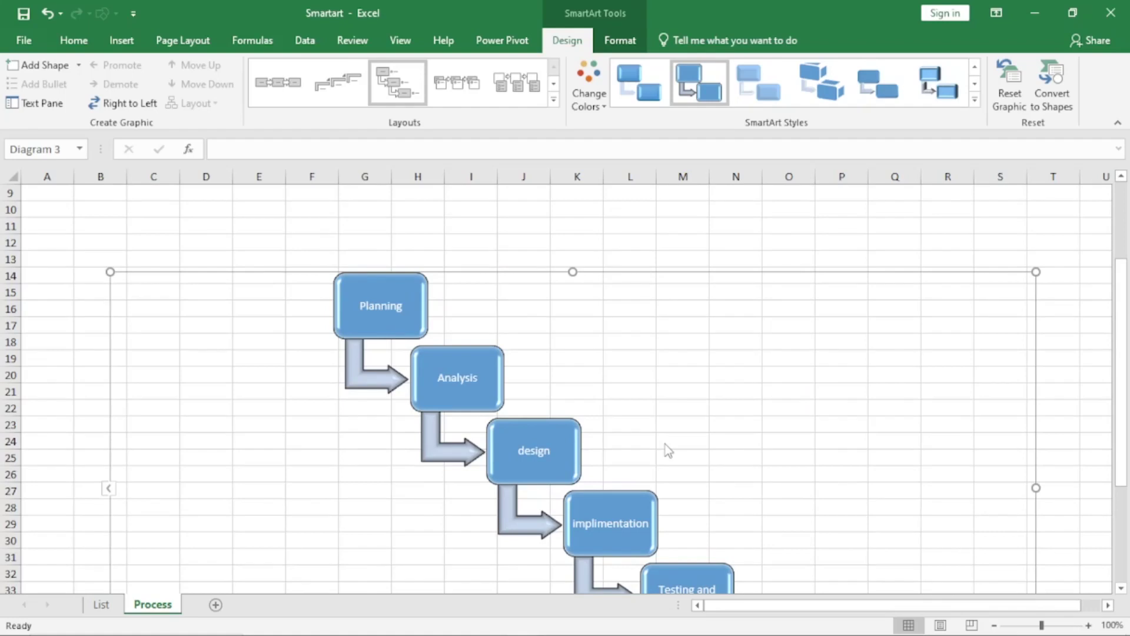
{"action": "scroll", "coordinate": [419, 444], "scroll_direction": "down", "scroll_amount": 4}
{"action": "scroll", "coordinate": [419, 437], "scroll_direction": "up", "scroll_amount": 4}
{"action": "scroll", "coordinate": [419, 437], "scroll_direction": "down", "scroll_amount": 3}
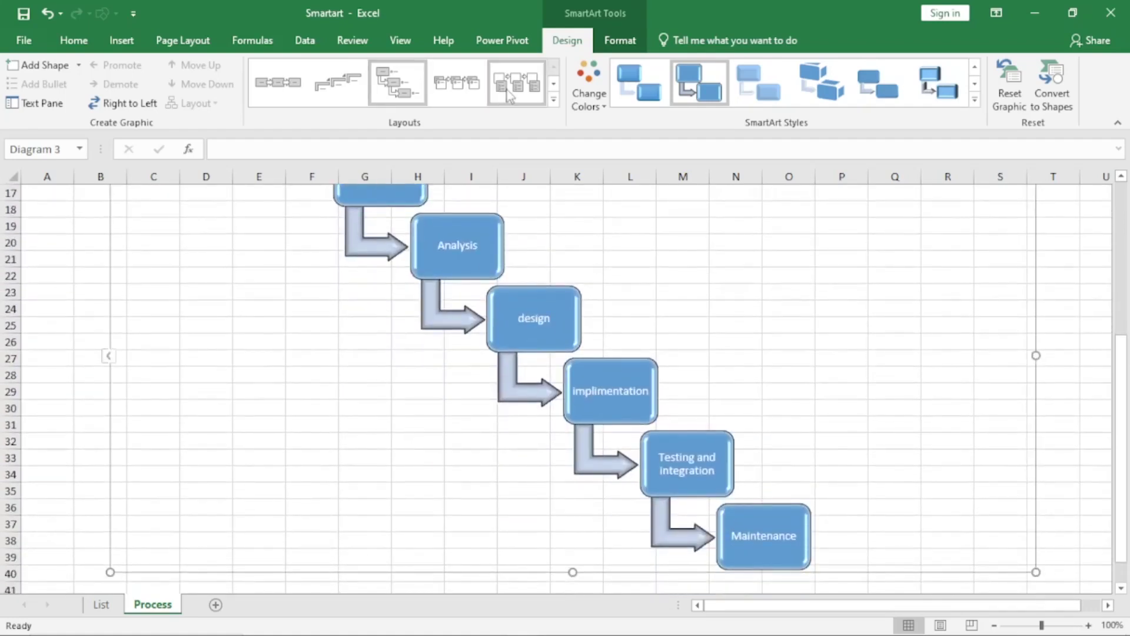
- Try the horizontal layout with a detail box under each stage, and start a bullet in Planning's detail box
{"action": "left_click", "coordinate": [554, 105]}
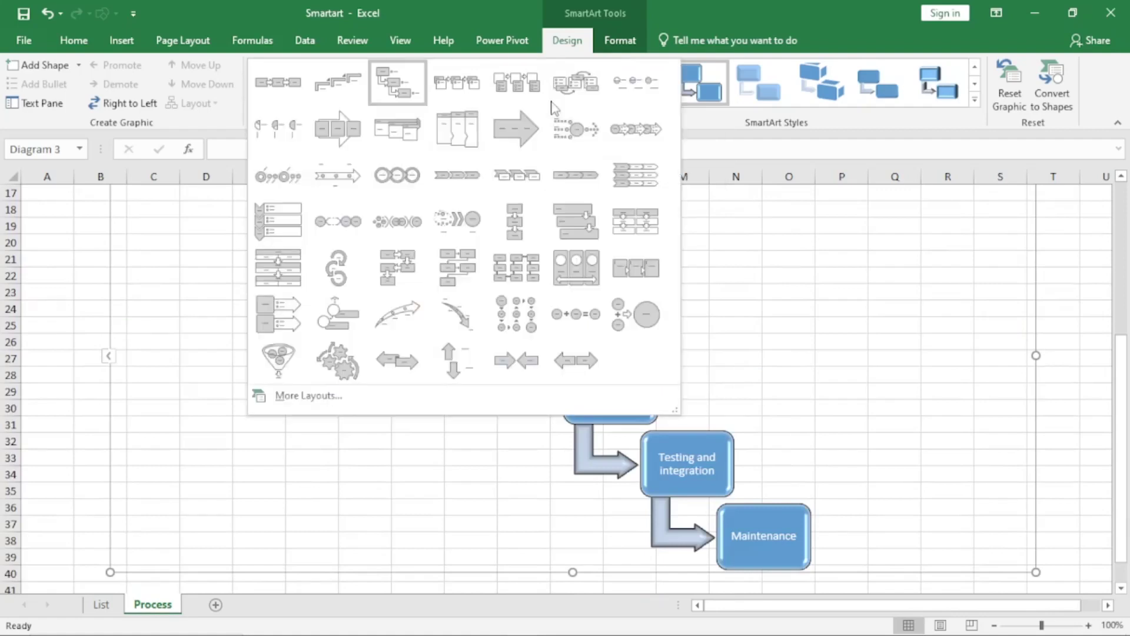
{"action": "left_click", "coordinate": [453, 93]}
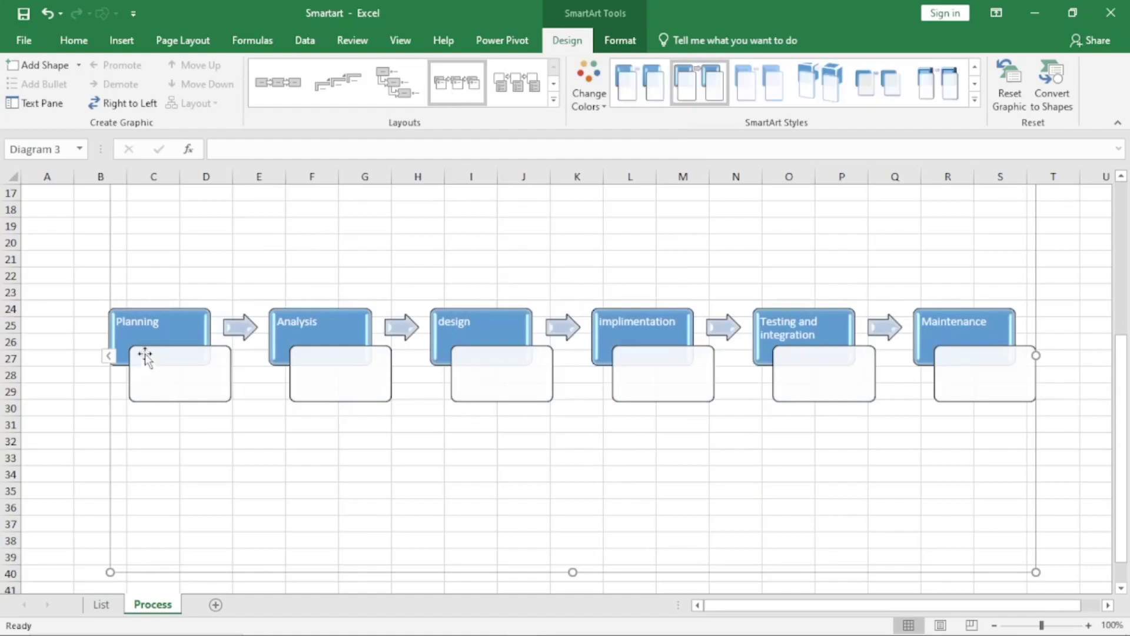
{"action": "left_click", "coordinate": [182, 385]}
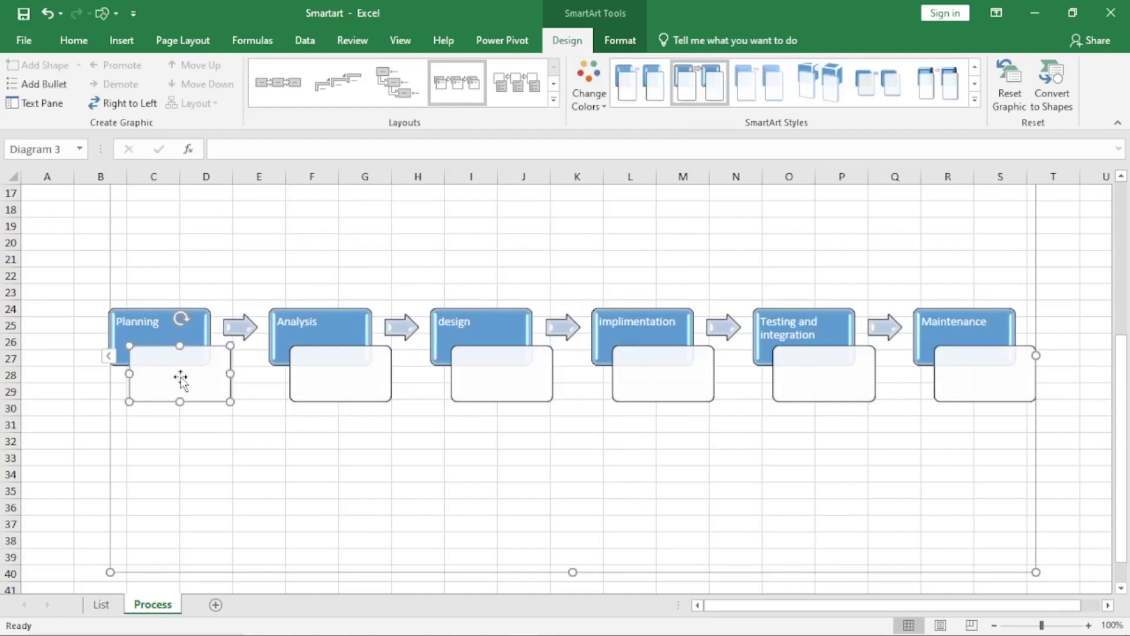
{"action": "type", "text": "h"}
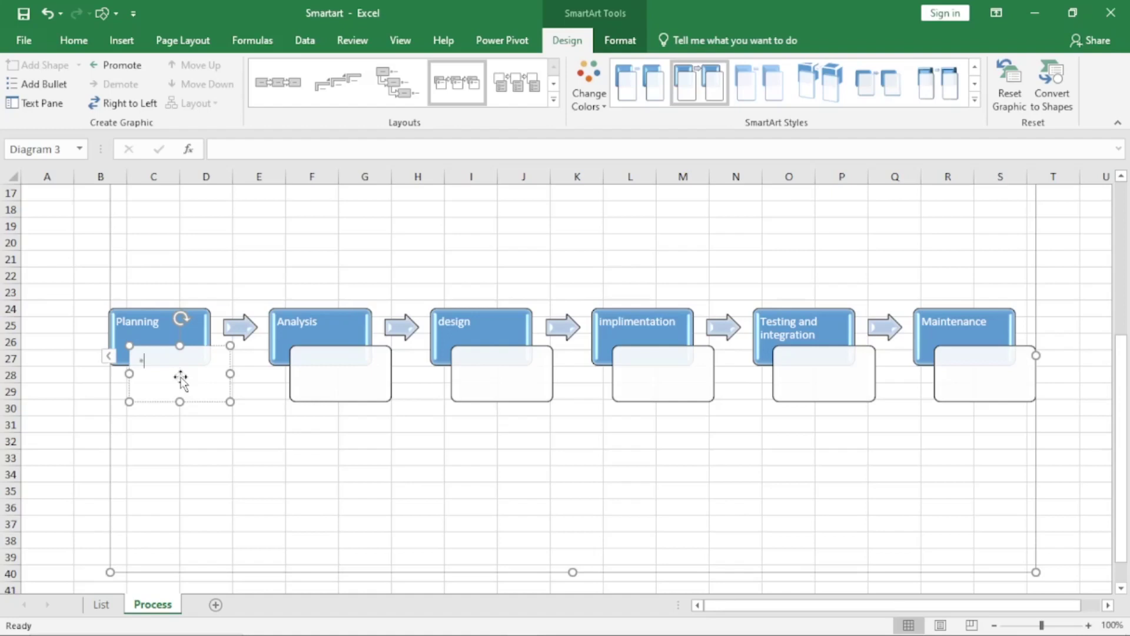
{"action": "left_click", "coordinate": [285, 274]}
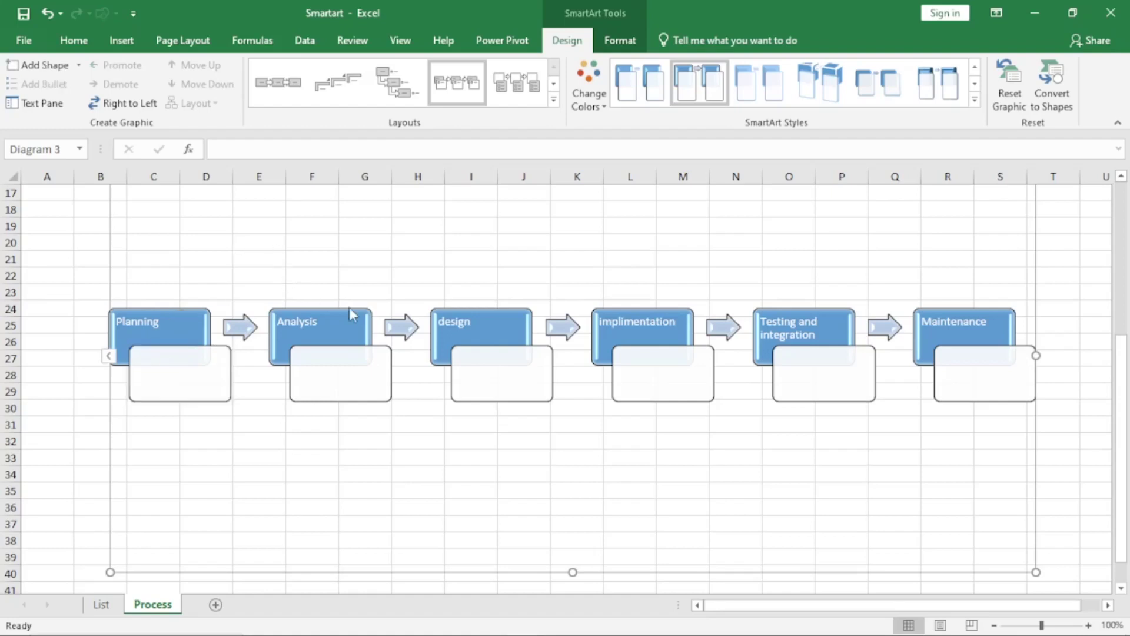
{"action": "left_click", "coordinate": [503, 330]}
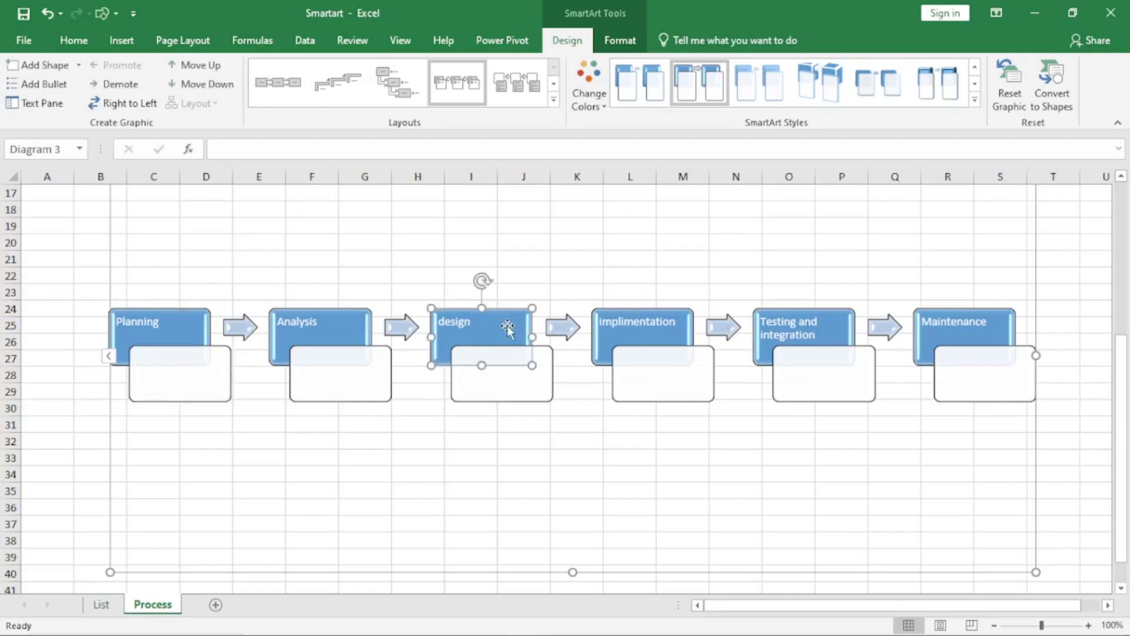
- Try the Picture Accent Process layout and the alternating layout with curved arrows on the six-stage diagram
{"action": "left_click", "coordinate": [556, 101]}
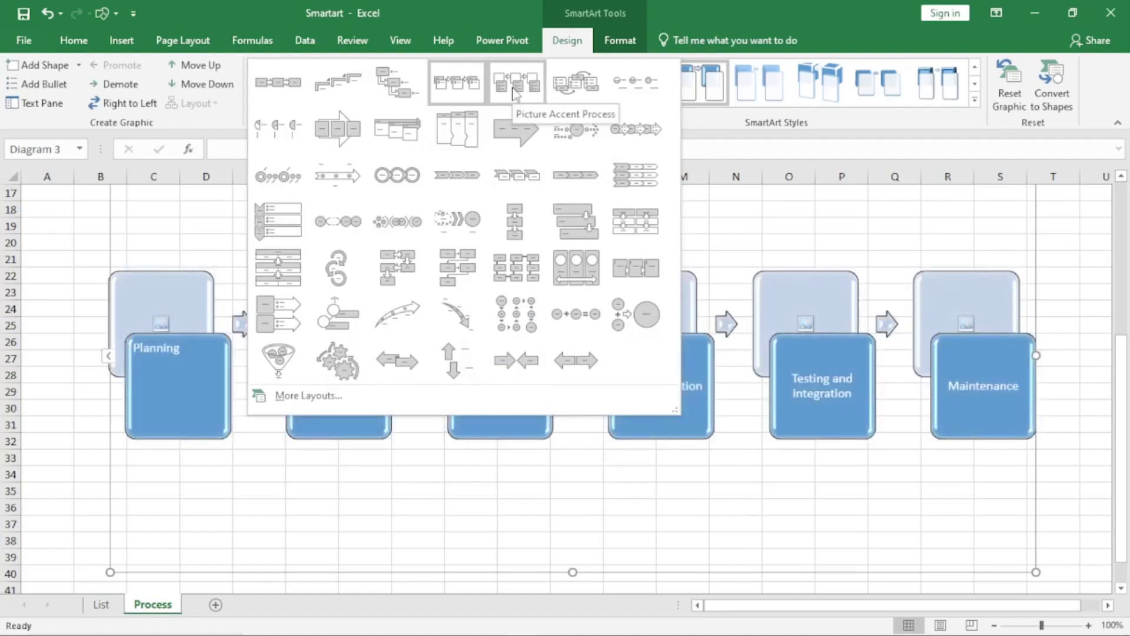
{"action": "left_click", "coordinate": [514, 88]}
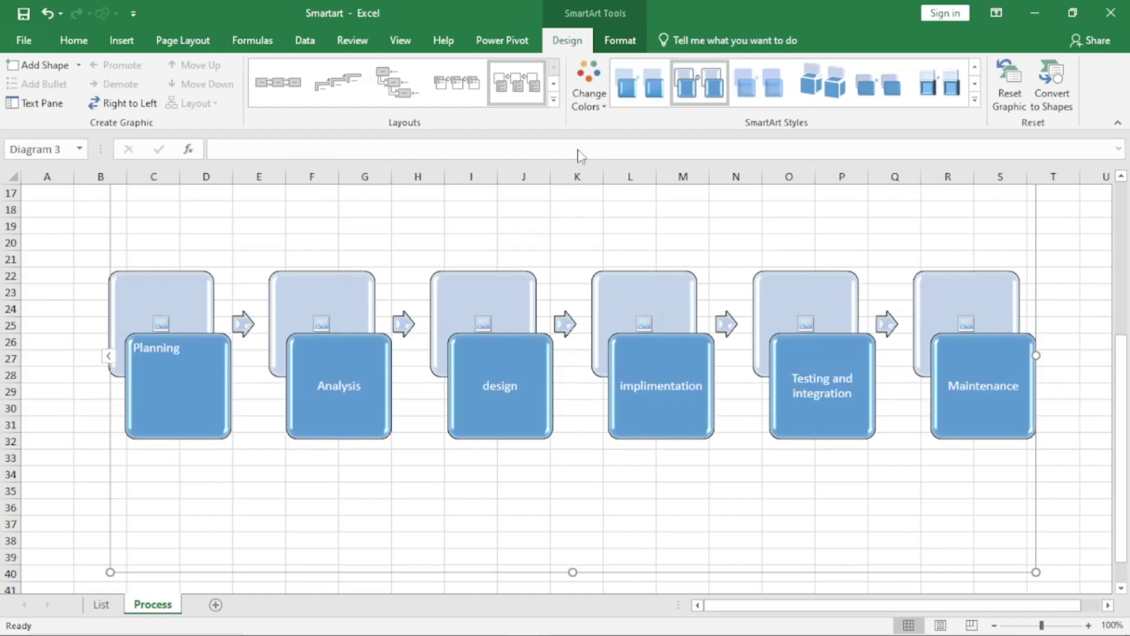
{"action": "left_click", "coordinate": [554, 100]}
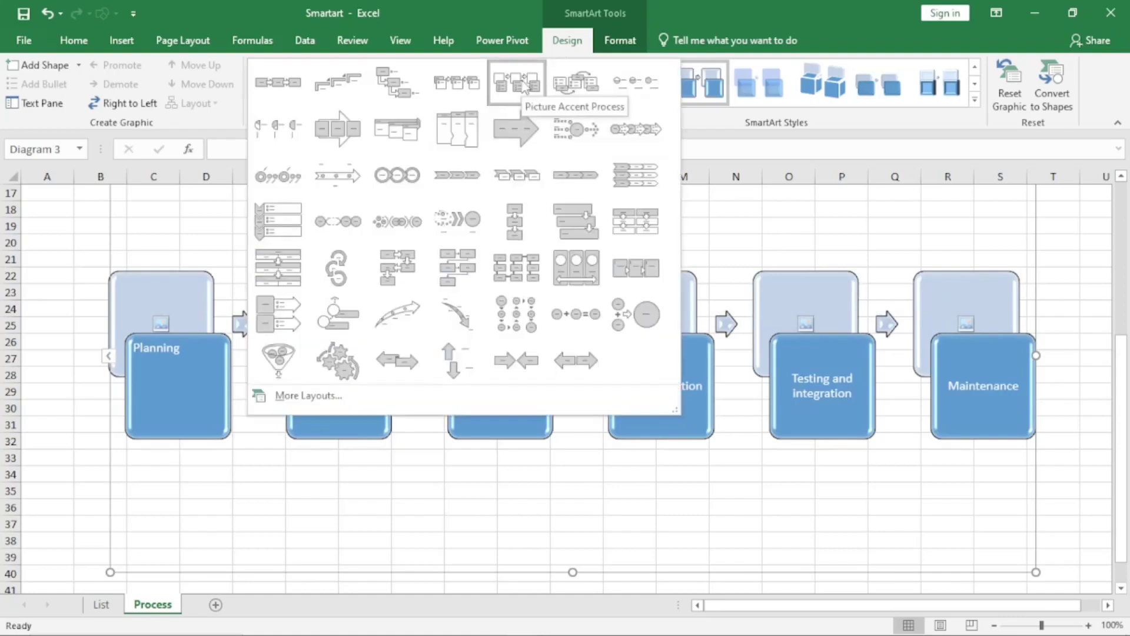
{"action": "left_click", "coordinate": [589, 81]}
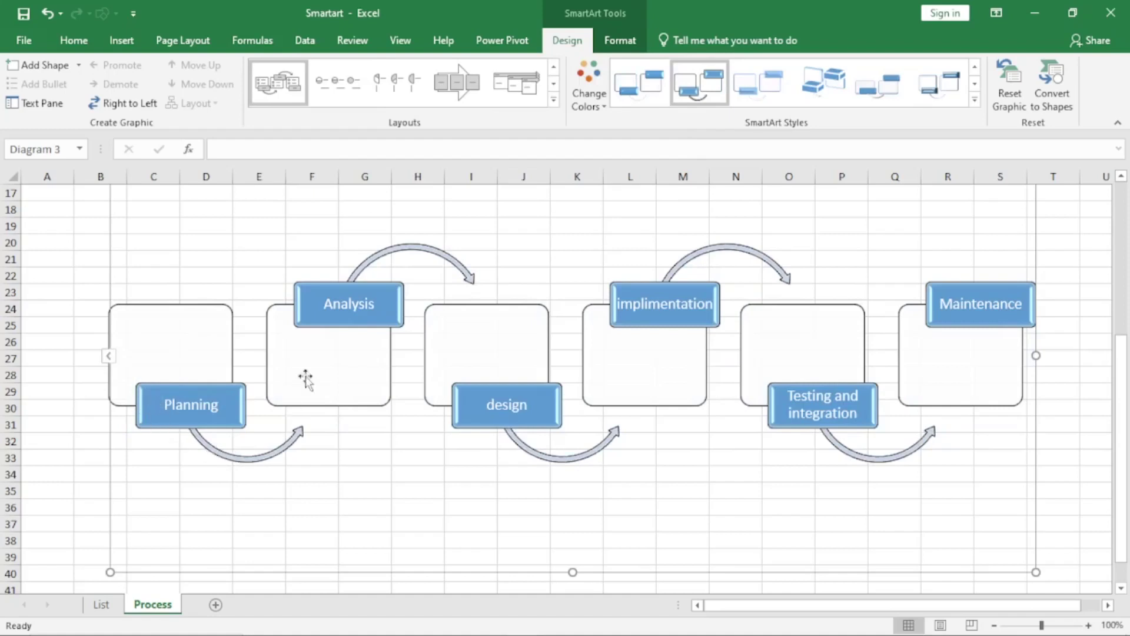
- Change the diagram to the layout with progressively filled circles beside the stage names
{"action": "left_click", "coordinate": [555, 101]}
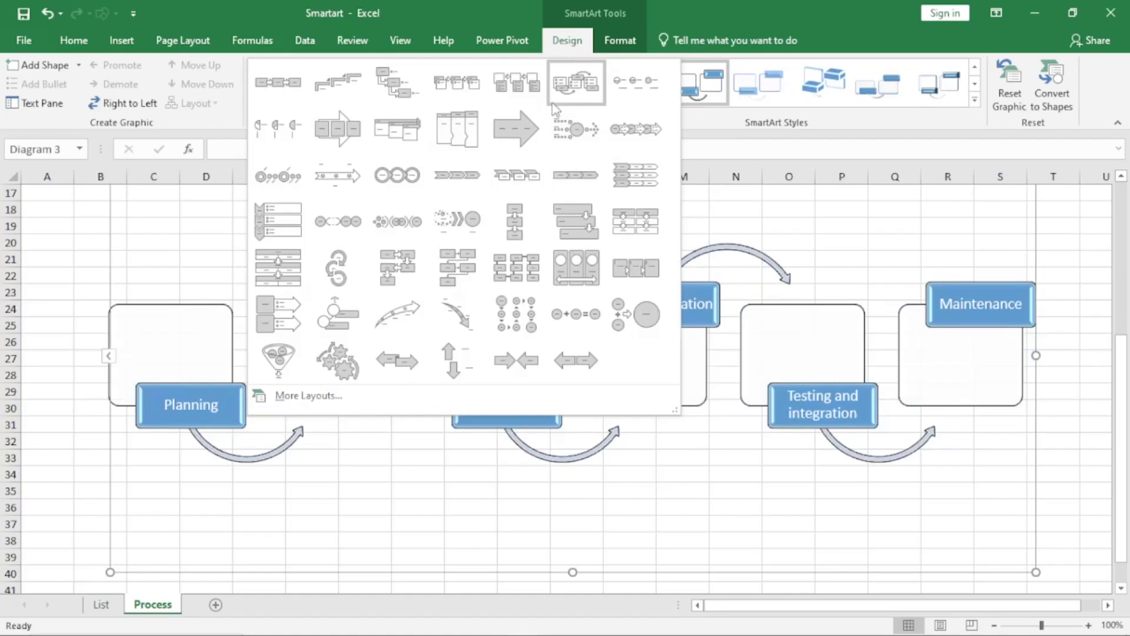
{"action": "left_click", "coordinate": [624, 97]}
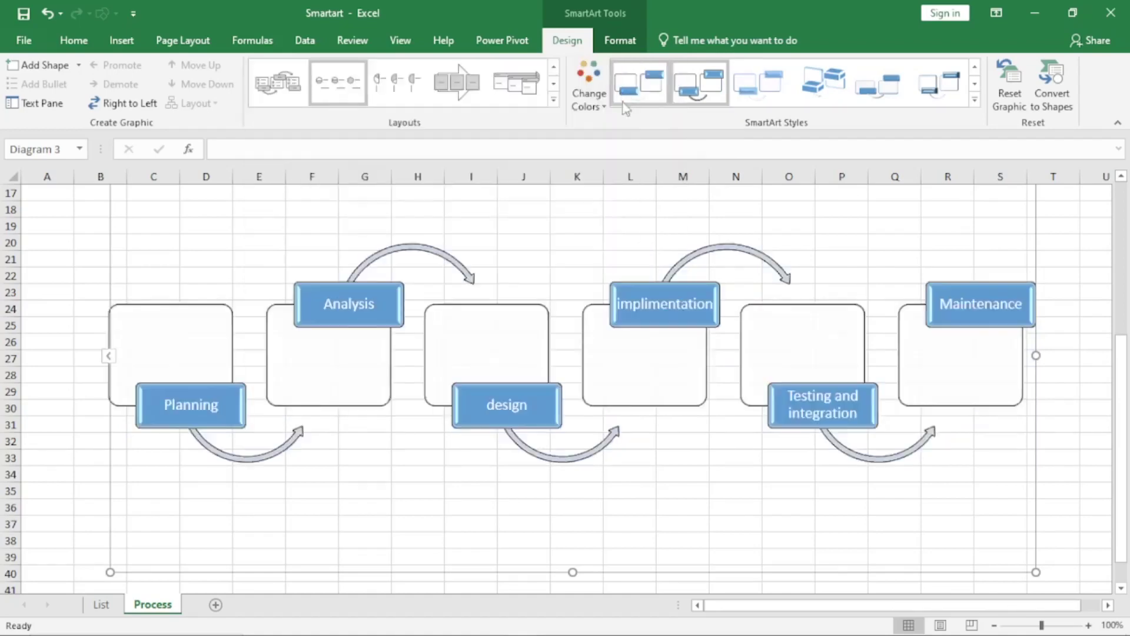
{"action": "scroll", "coordinate": [475, 404], "scroll_direction": "up", "scroll_amount": 5}
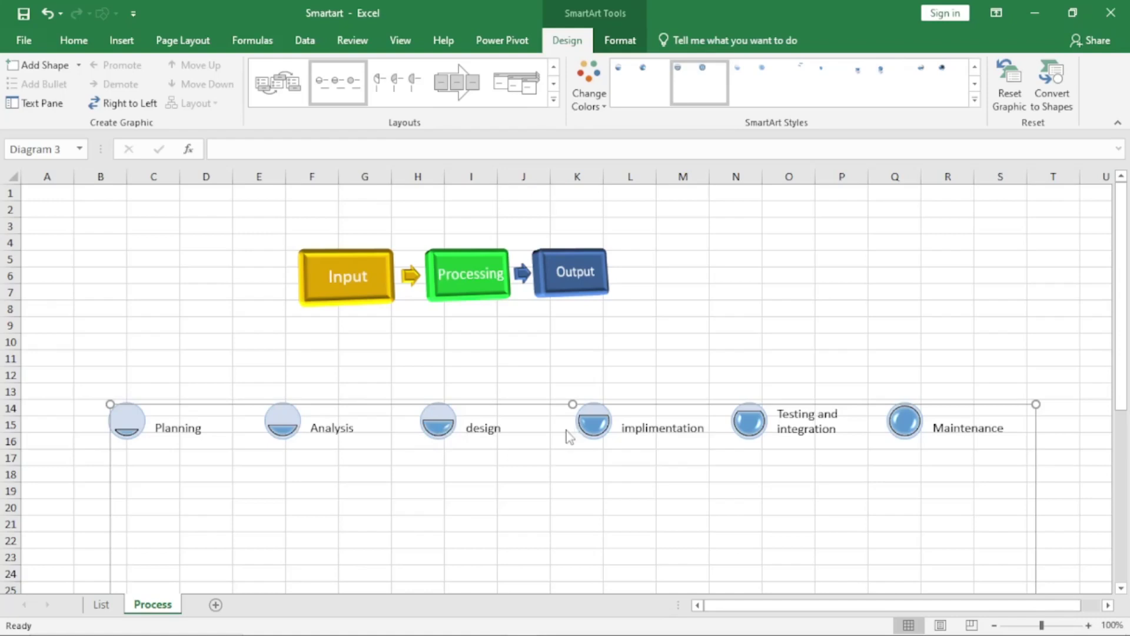
- Change the diagram to the half-circle pie layout with the stage names running vertically
{"action": "left_click", "coordinate": [555, 101]}
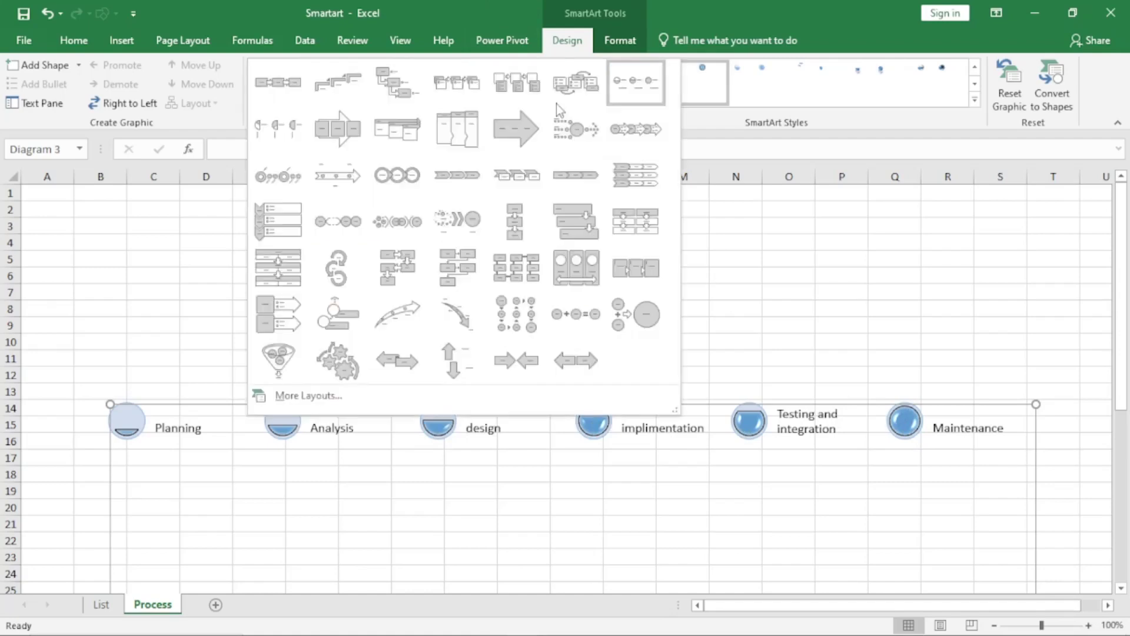
{"action": "left_click", "coordinate": [261, 138]}
{"action": "scroll", "coordinate": [340, 261], "scroll_direction": "down", "scroll_amount": 3}
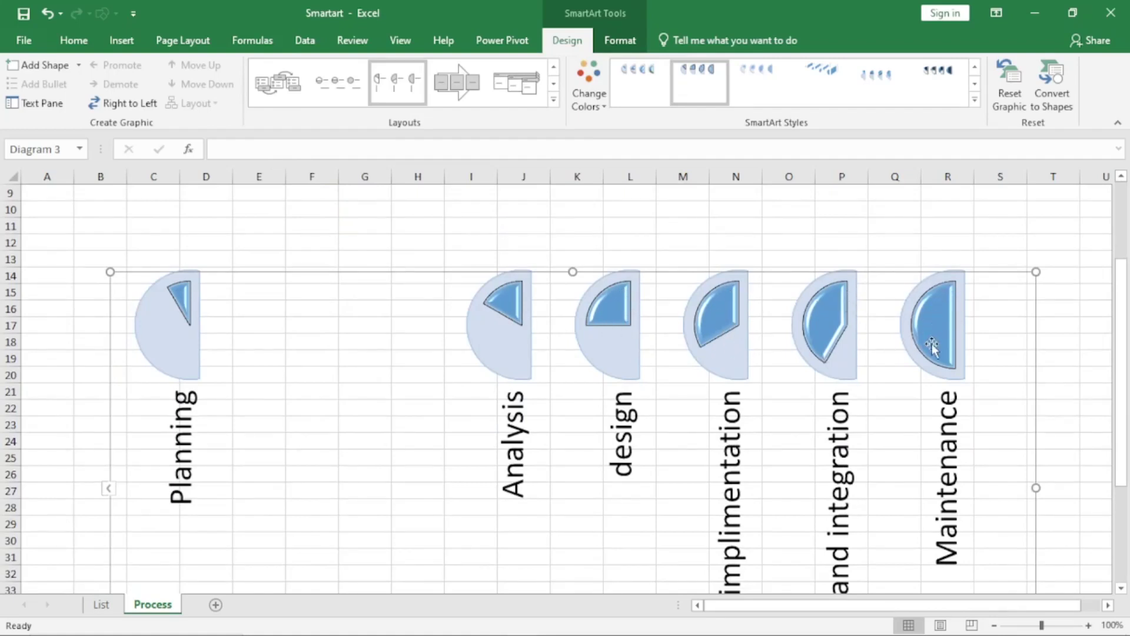
- Try the Continuous Block Process and Increasing Arrows Process layouts on the six-stage diagram
{"action": "left_click", "coordinate": [555, 103]}
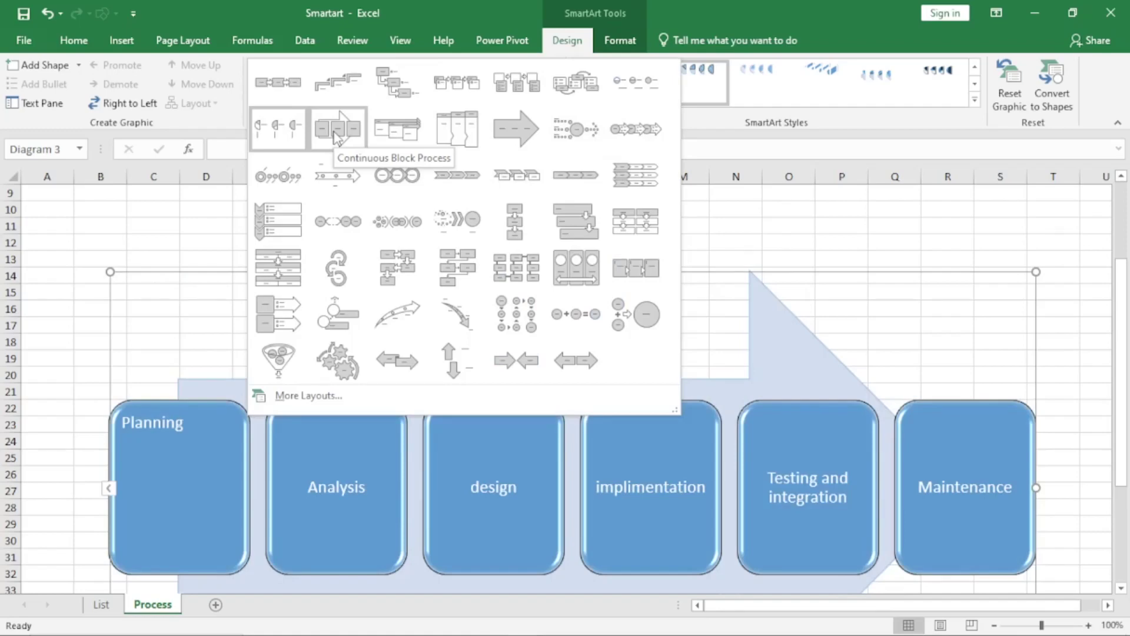
{"action": "left_click", "coordinate": [336, 132]}
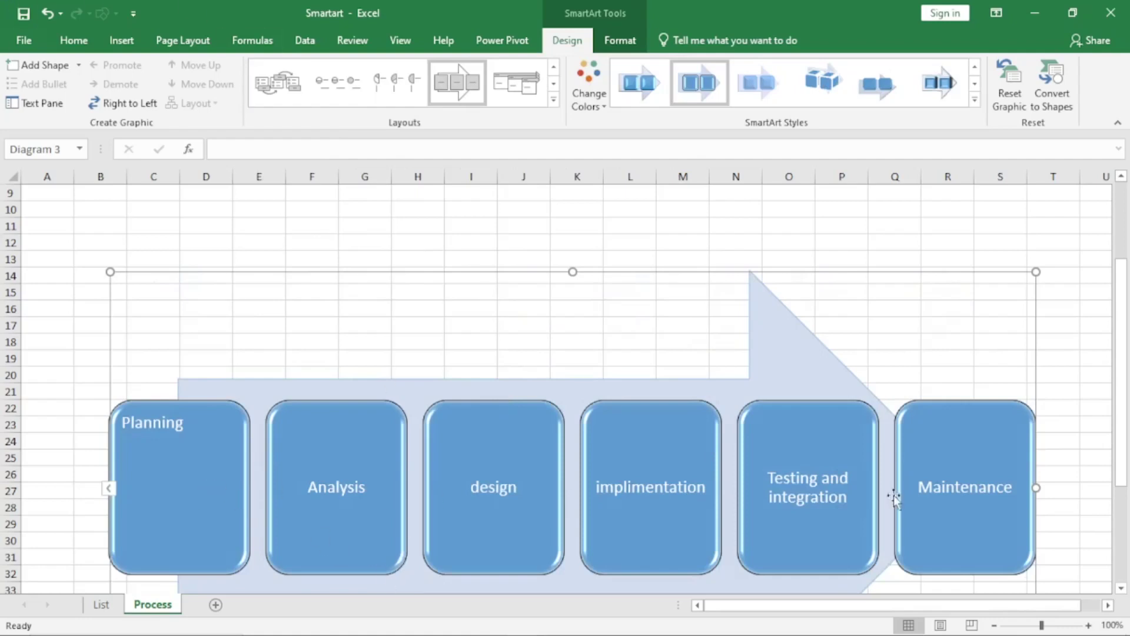
{"action": "left_click", "coordinate": [557, 100]}
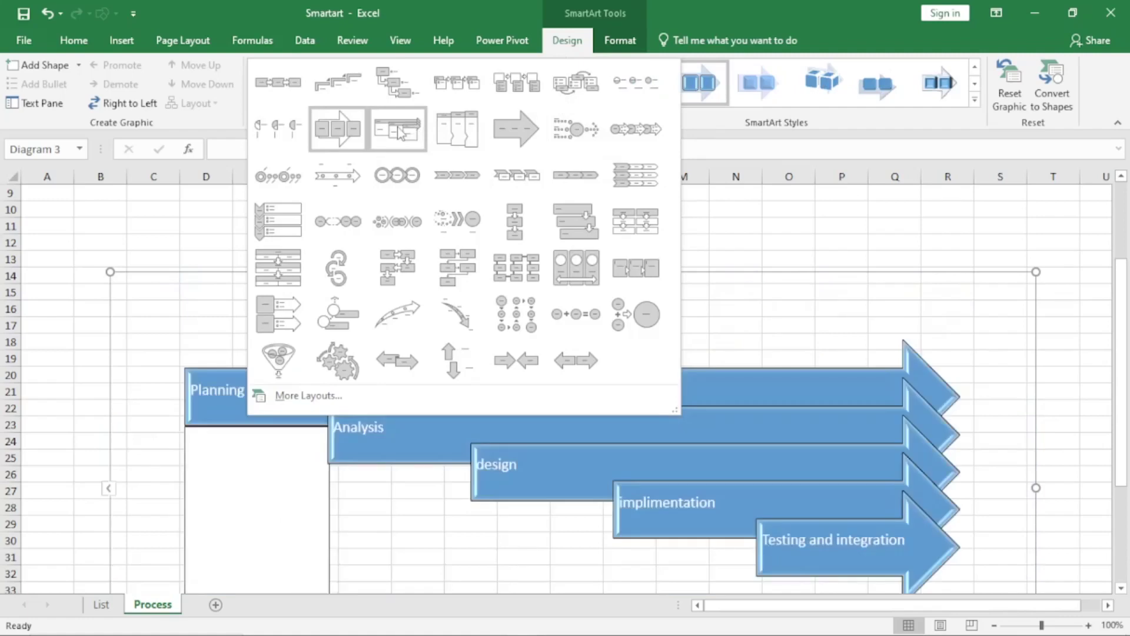
{"action": "left_click", "coordinate": [399, 132]}
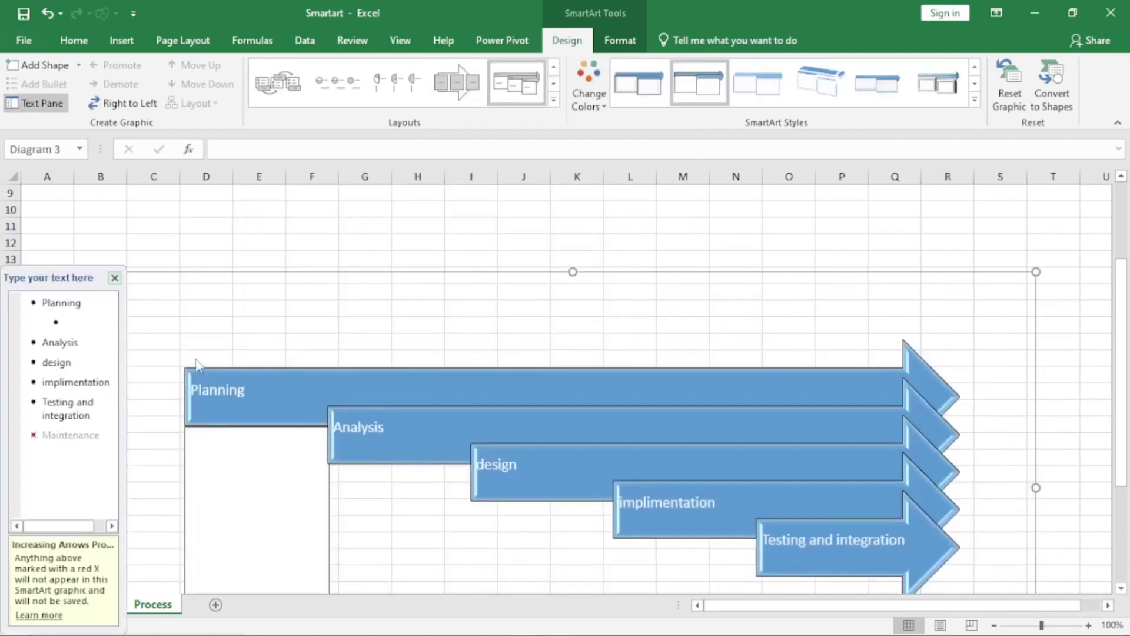
{"action": "left_click", "coordinate": [114, 277]}
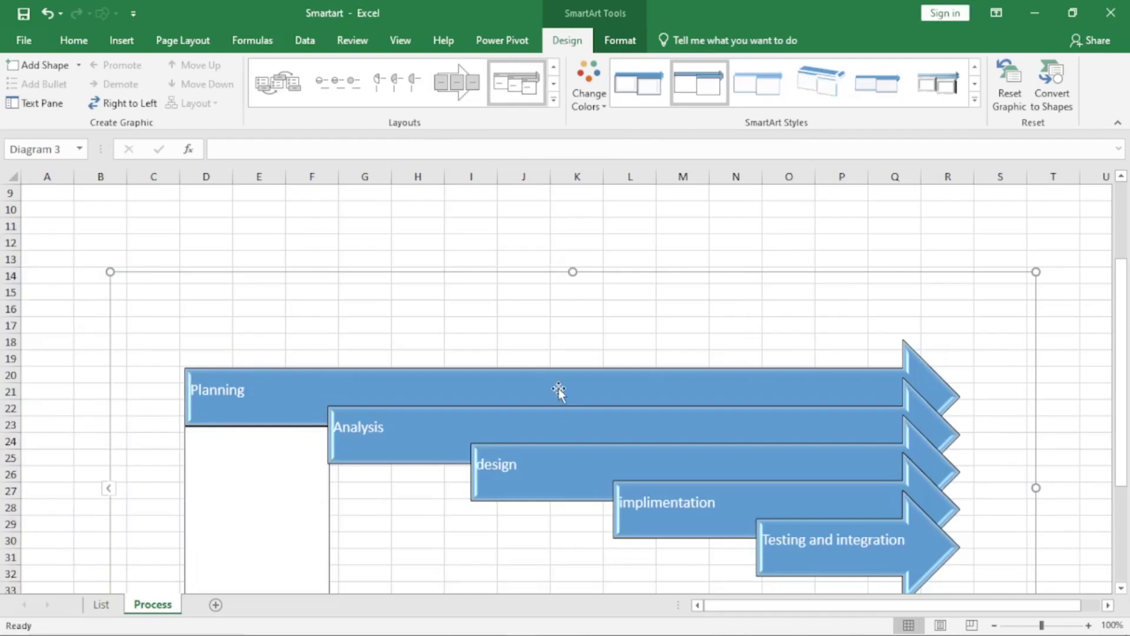
{"action": "scroll", "coordinate": [692, 475], "scroll_direction": "down", "scroll_amount": 3}
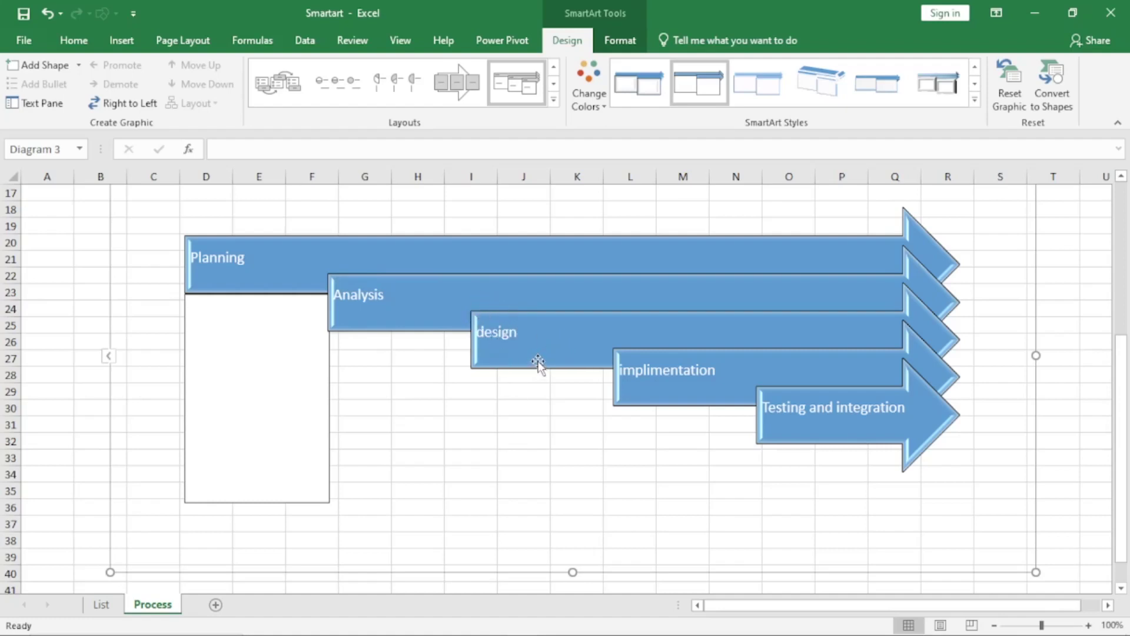
- Change the diagram's layout to Interconnected Block Process and review its columns from Planning to Maintenance
{"action": "left_click", "coordinate": [554, 102]}
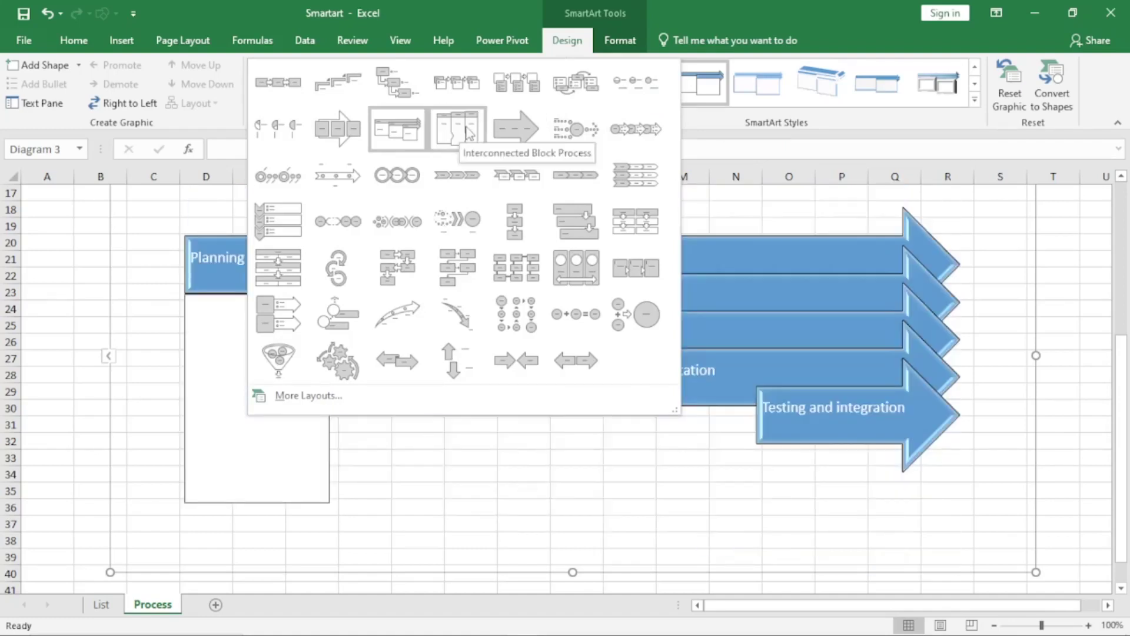
{"action": "left_click", "coordinate": [468, 131]}
{"action": "scroll", "coordinate": [549, 362], "scroll_direction": "up", "scroll_amount": 3}
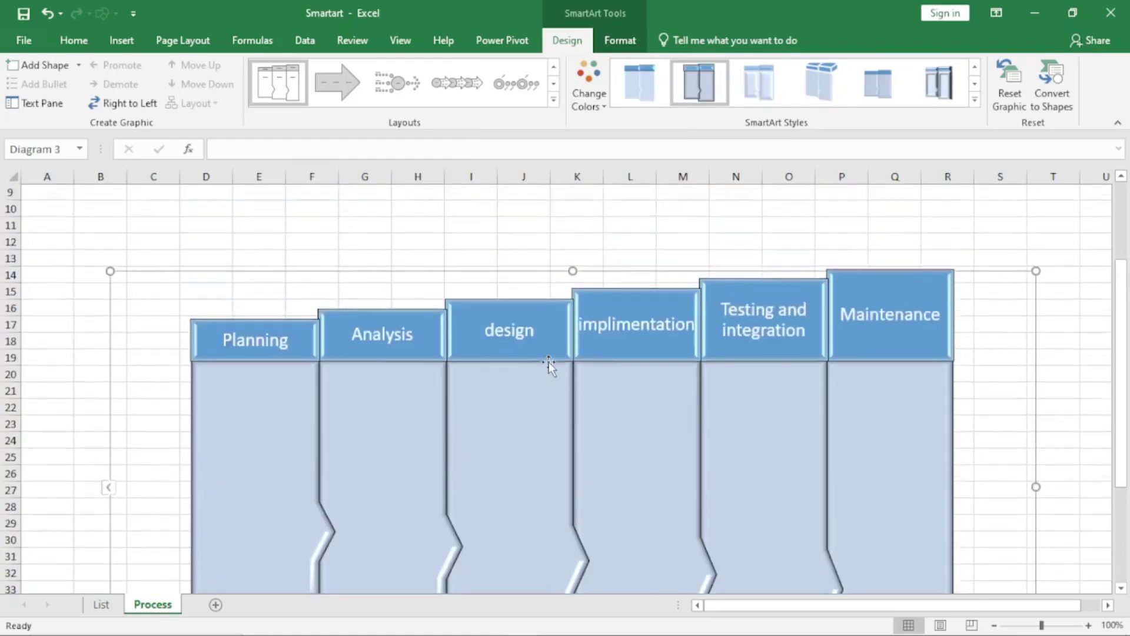
{"action": "scroll", "coordinate": [457, 390], "scroll_direction": "down", "scroll_amount": 3}
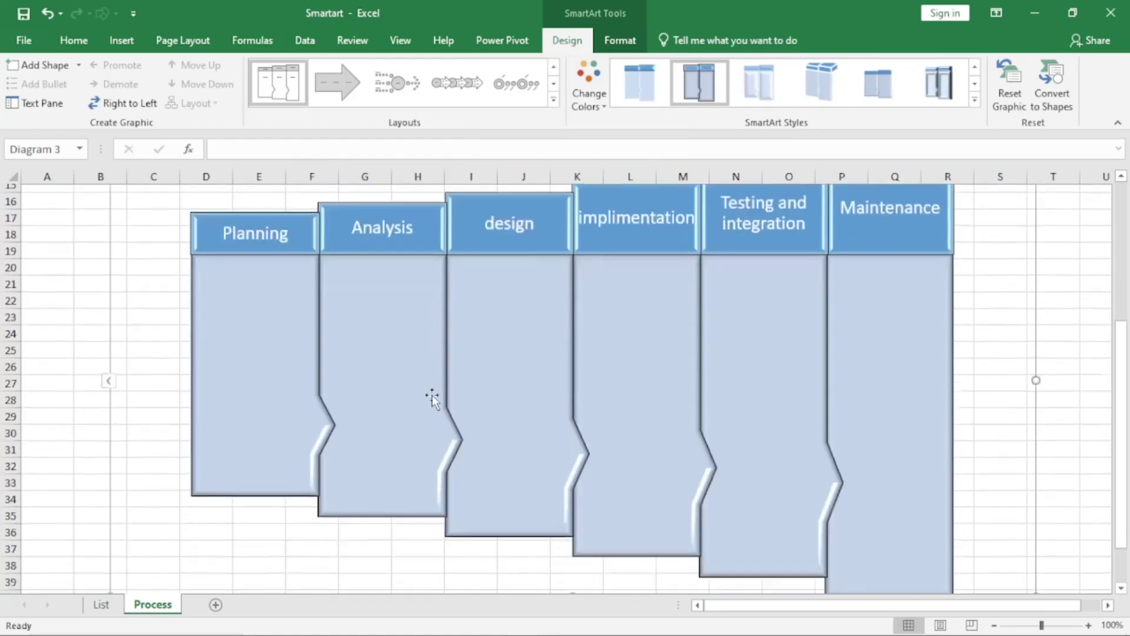
{"action": "scroll", "coordinate": [419, 390], "scroll_direction": "up", "scroll_amount": 3}
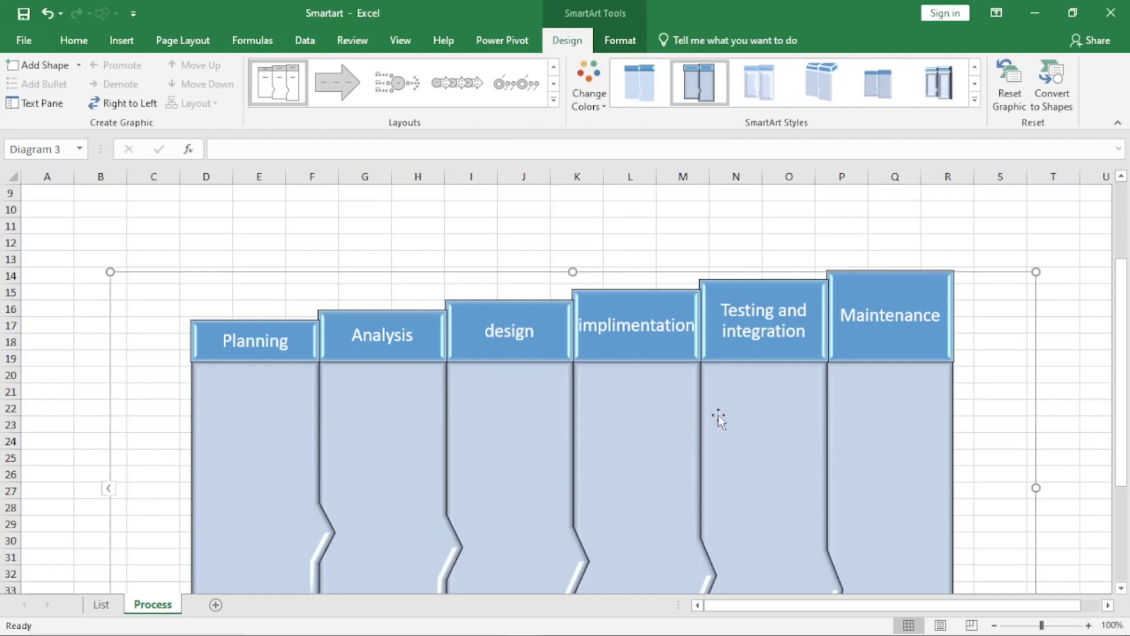
{"action": "scroll", "coordinate": [729, 432], "scroll_direction": "down", "scroll_amount": 3}
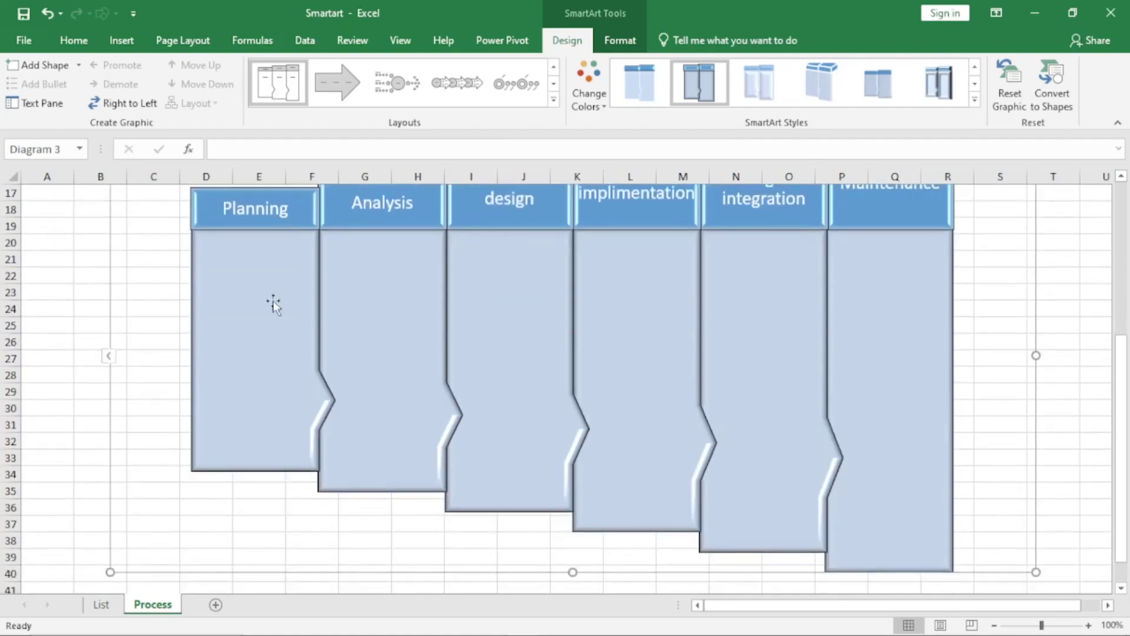
{"action": "scroll", "coordinate": [454, 355], "scroll_direction": "up", "scroll_amount": 3}
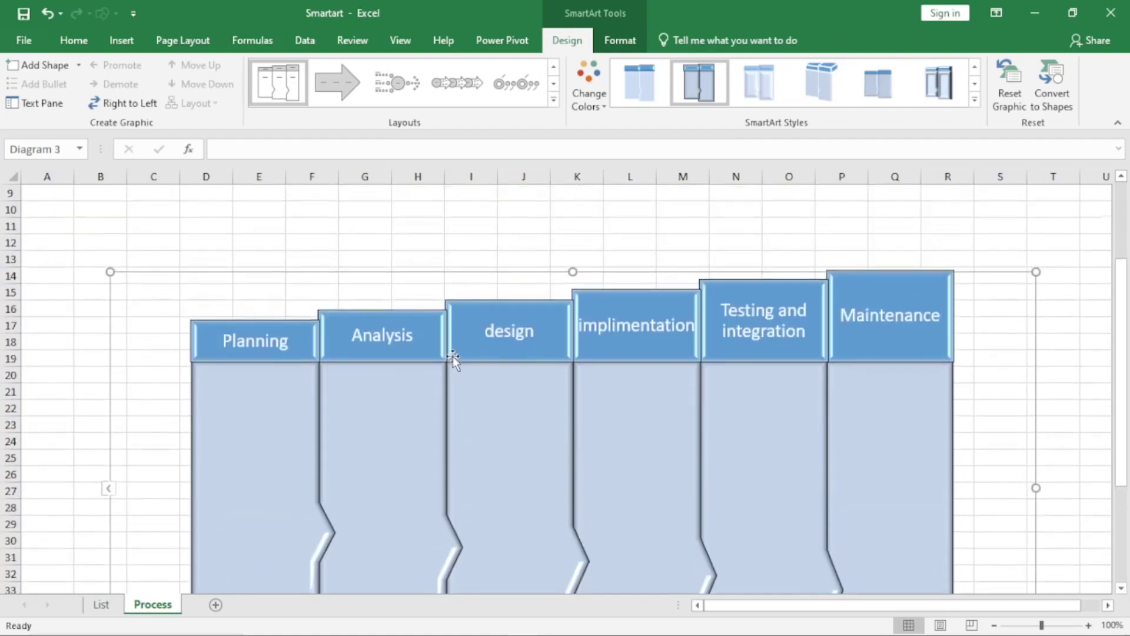
{"action": "left_click", "coordinate": [554, 102]}
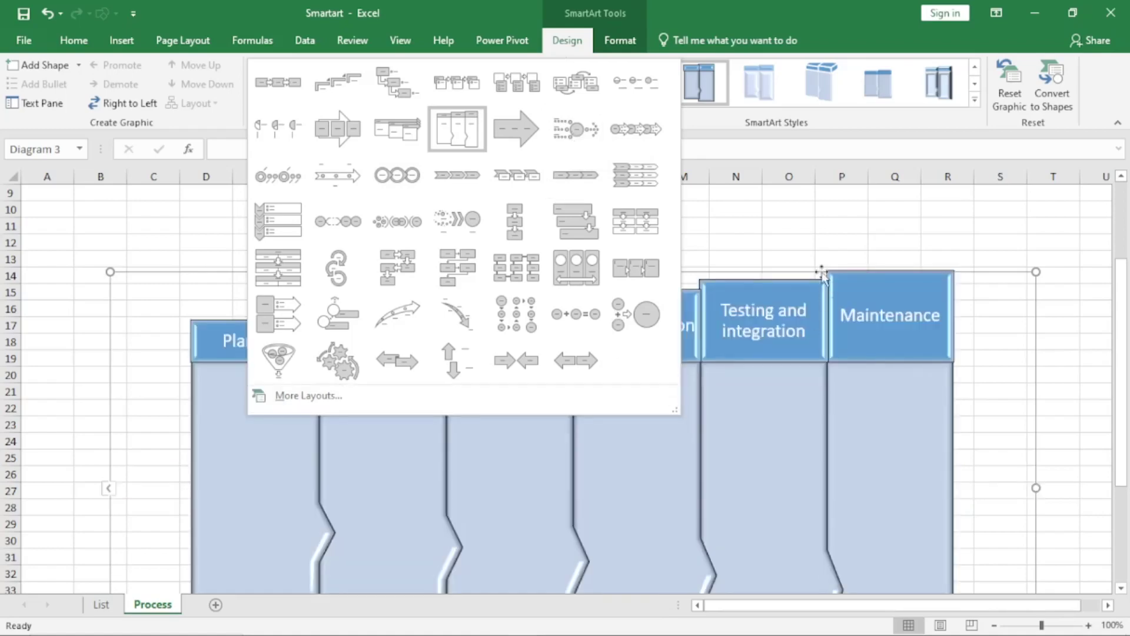
{"action": "left_click", "coordinate": [783, 213]}
- Insert a Converging Text process SmartArt in the empty area below the six-stage diagram, around rows 46 to 60
{"action": "scroll", "coordinate": [763, 329], "scroll_direction": "down", "scroll_amount": 8}
{"action": "scroll", "coordinate": [762, 328], "scroll_direction": "down", "scroll_amount": 3}
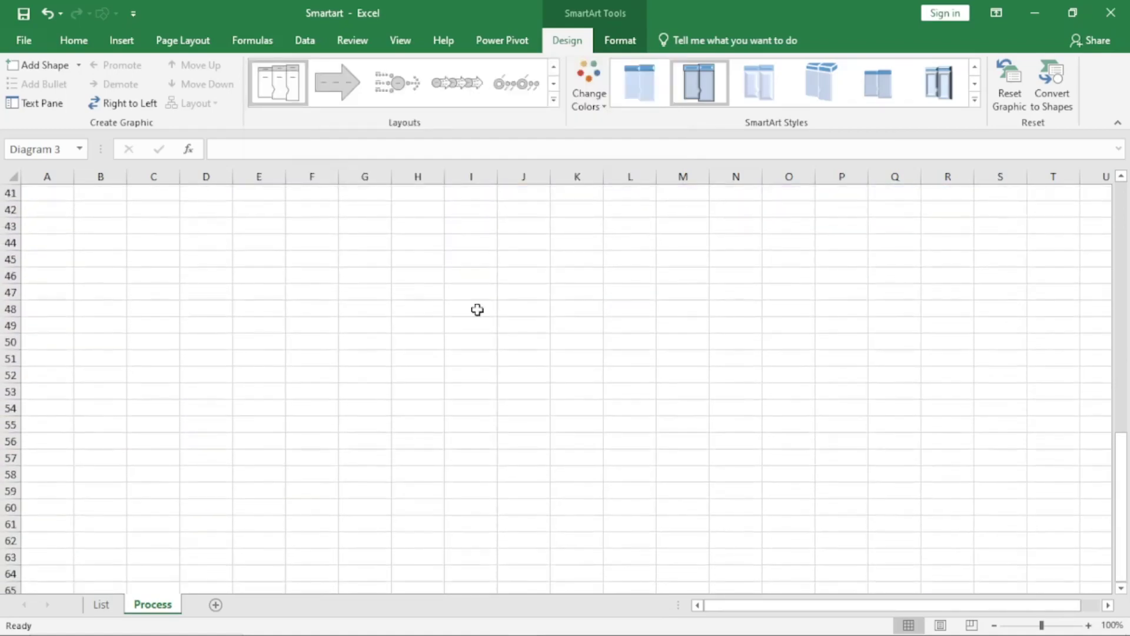
{"action": "left_click", "coordinate": [248, 262]}
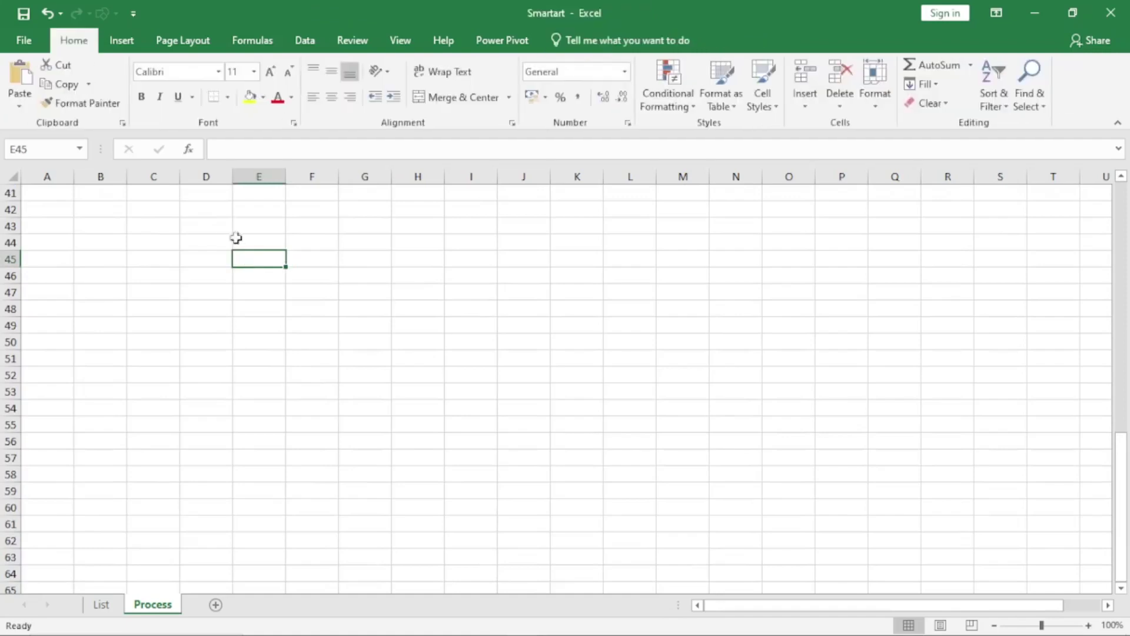
{"action": "left_click", "coordinate": [122, 40]}
{"action": "left_click", "coordinate": [313, 66]}
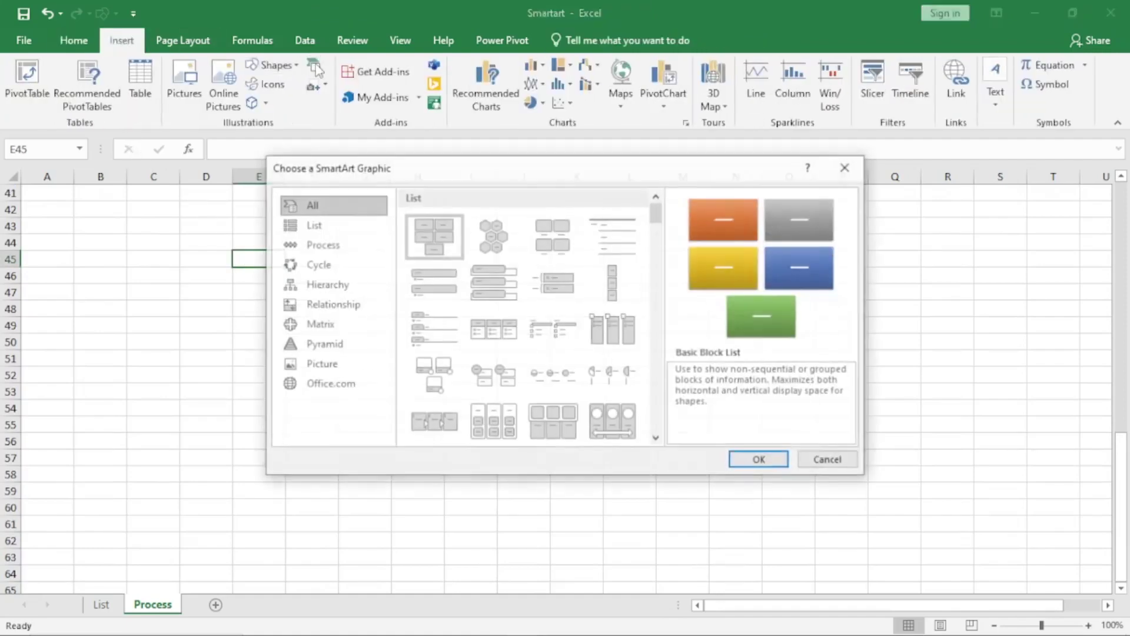
{"action": "left_click", "coordinate": [657, 439]}
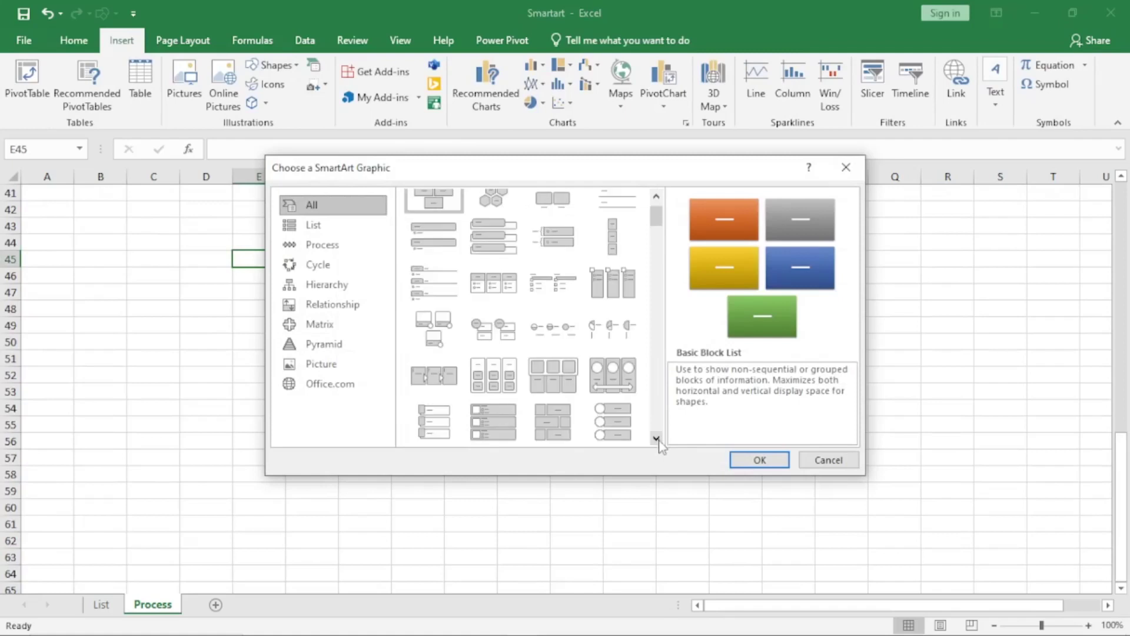
{"action": "left_click", "coordinate": [327, 243]}
{"action": "left_click_drag", "start_coordinate": [655, 270], "coordinate": [667, 284]}
{"action": "left_click", "coordinate": [430, 298]}
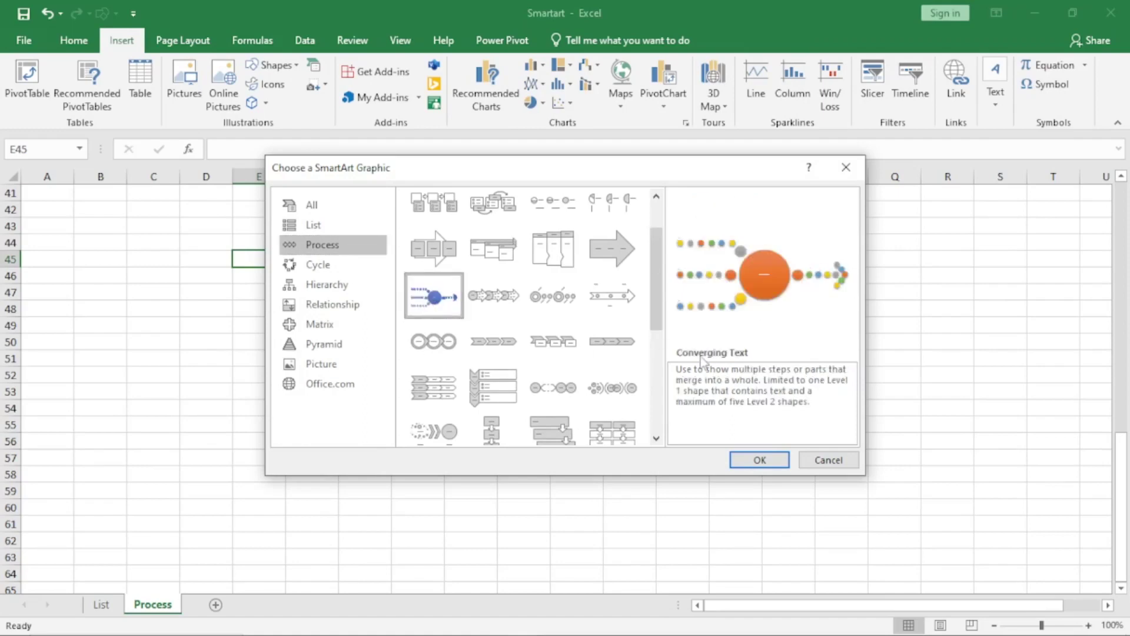
{"action": "left_click", "coordinate": [760, 460]}
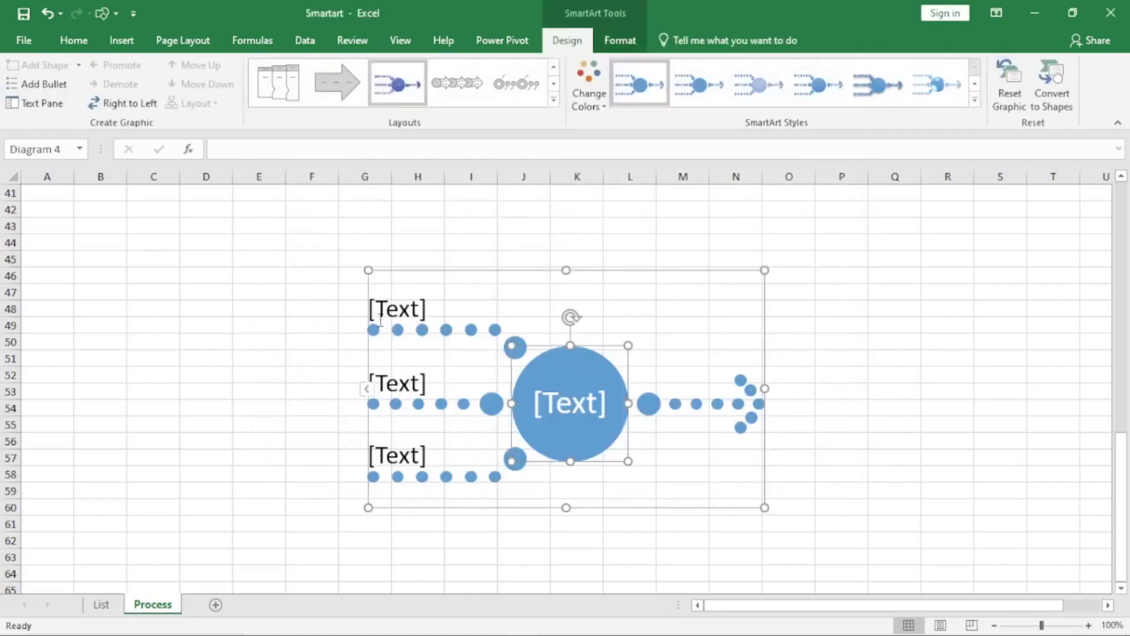
- Examine the three input text placeholders, the central circle and the output arrow of the Converging Text diagram
{"action": "left_click", "coordinate": [391, 307]}
{"action": "left_click", "coordinate": [400, 382]}
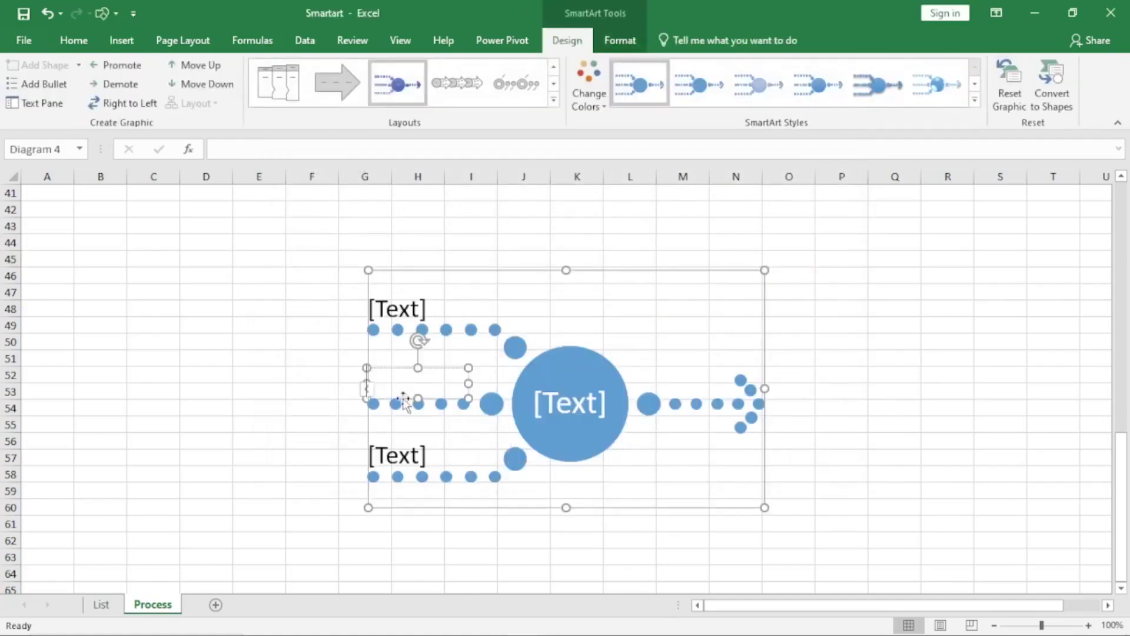
{"action": "left_click", "coordinate": [408, 447]}
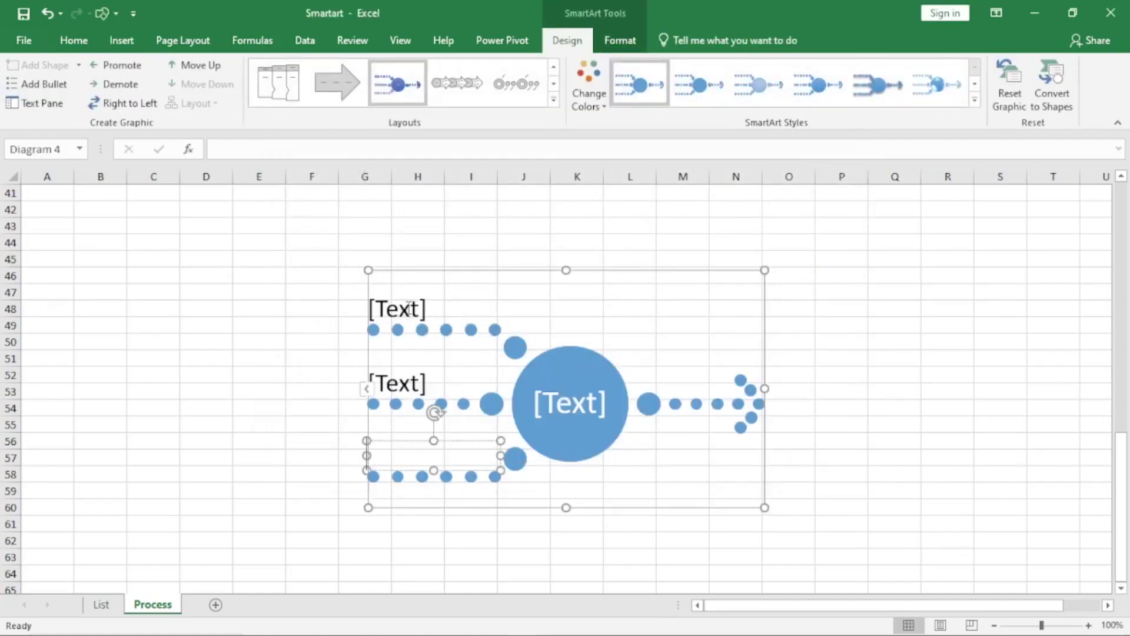
{"action": "left_click", "coordinate": [410, 307]}
{"action": "left_click", "coordinate": [410, 383]}
{"action": "left_click", "coordinate": [410, 455]}
{"action": "left_click", "coordinate": [574, 405]}
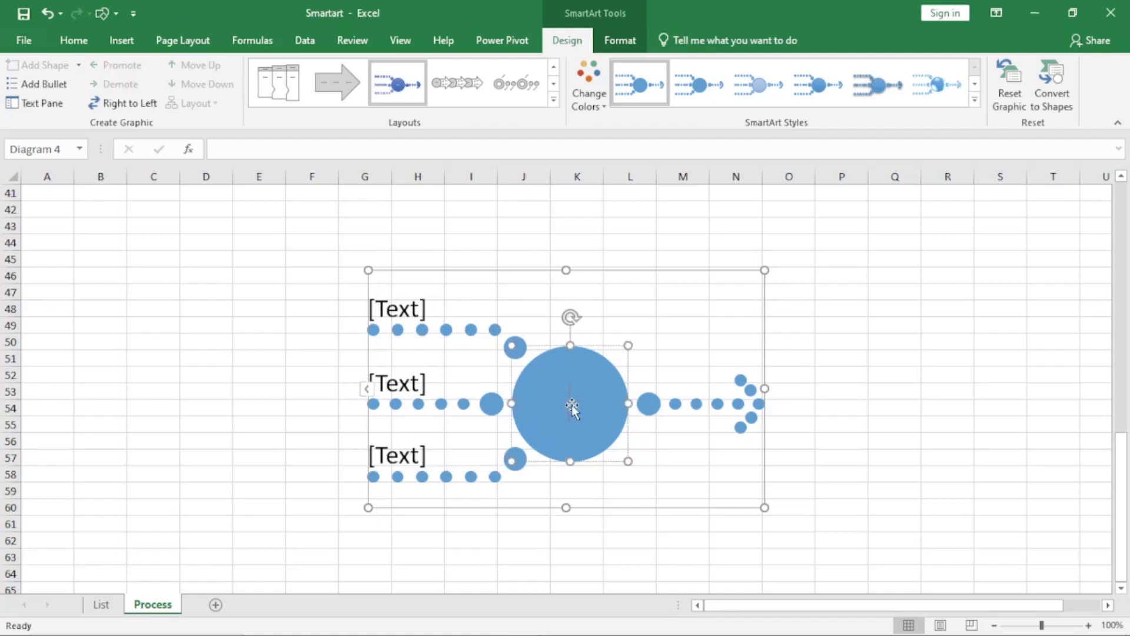
{"action": "left_click", "coordinate": [397, 302]}
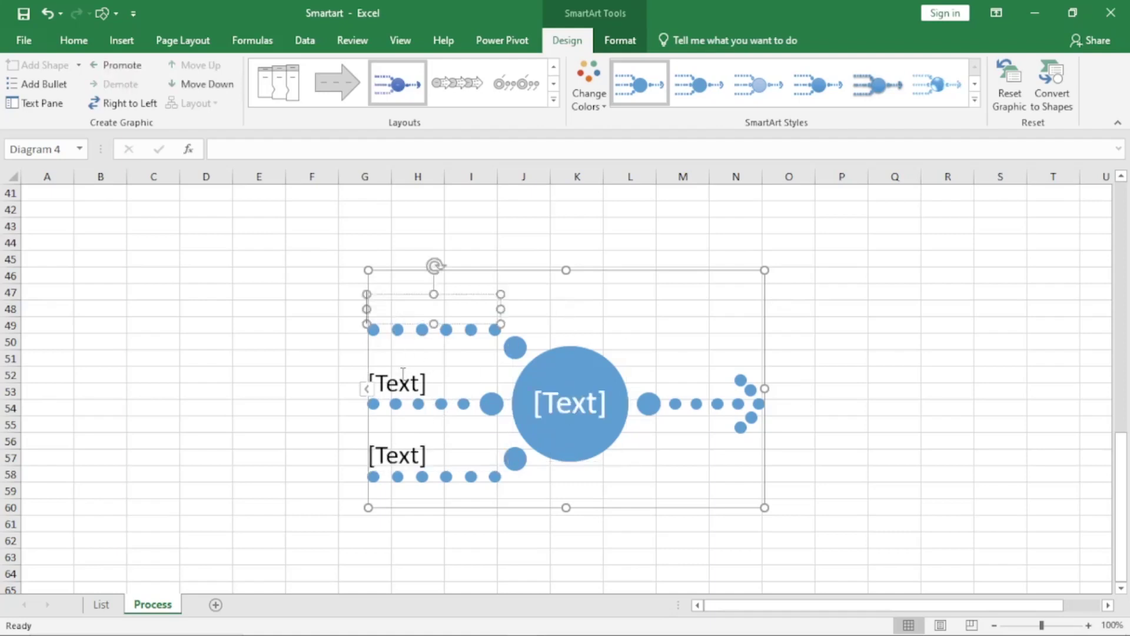
{"action": "left_click", "coordinate": [403, 382]}
{"action": "left_click", "coordinate": [571, 406]}
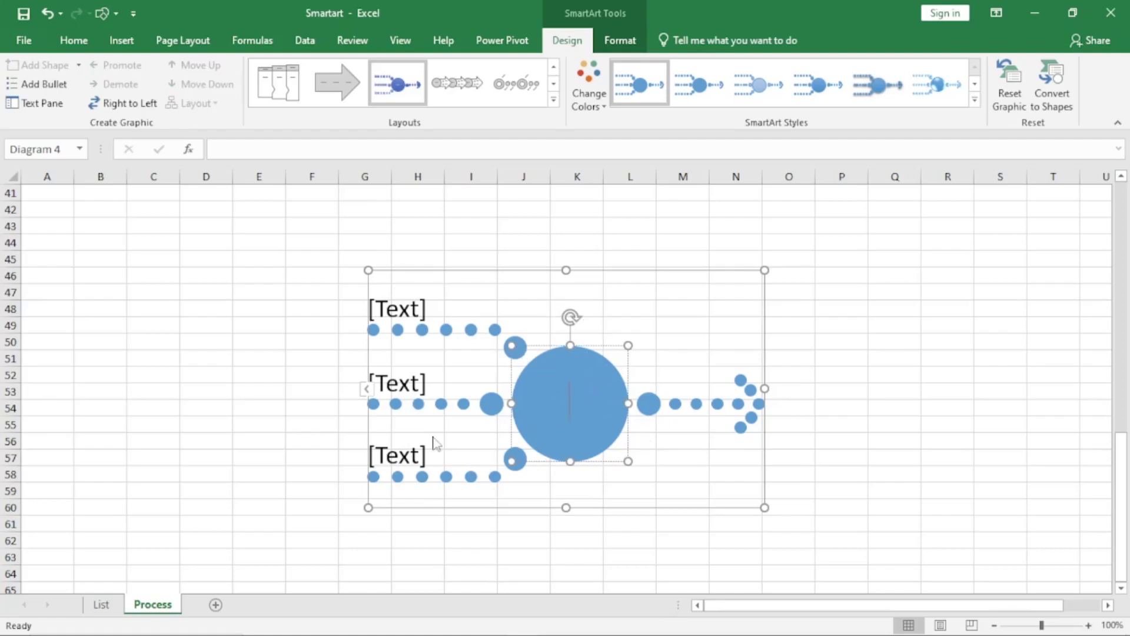
{"action": "left_click", "coordinate": [746, 401]}
- Try the Converging Text layout on the six-stage diagram that runs from Planning to Maintenance
{"action": "scroll", "coordinate": [412, 346], "scroll_direction": "up", "scroll_amount": 8}
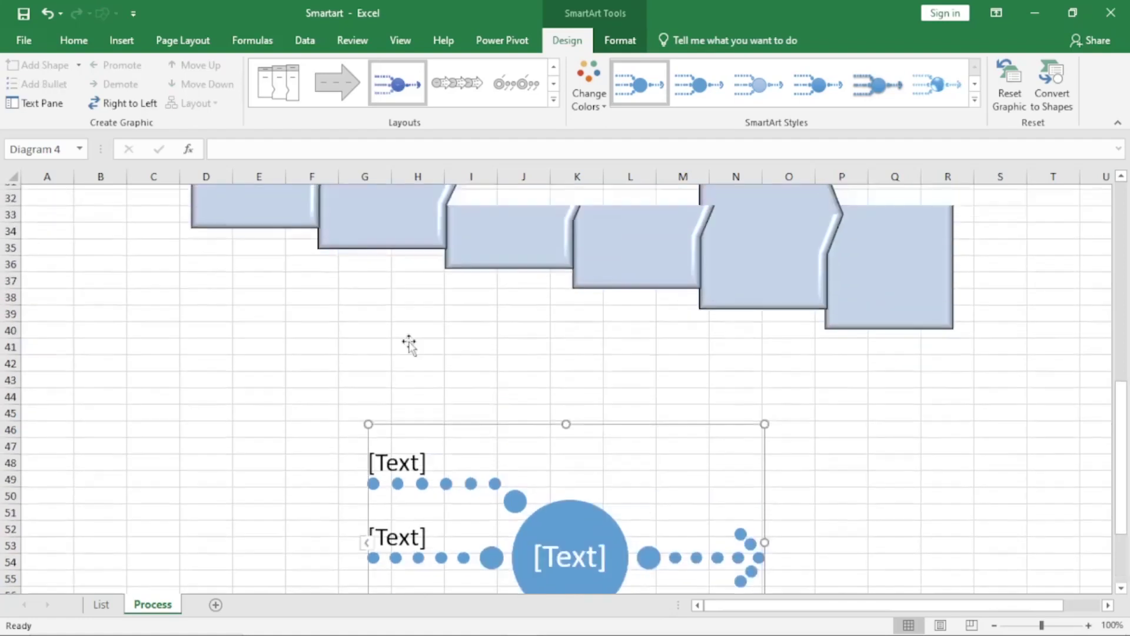
{"action": "scroll", "coordinate": [410, 346], "scroll_direction": "up", "scroll_amount": 3}
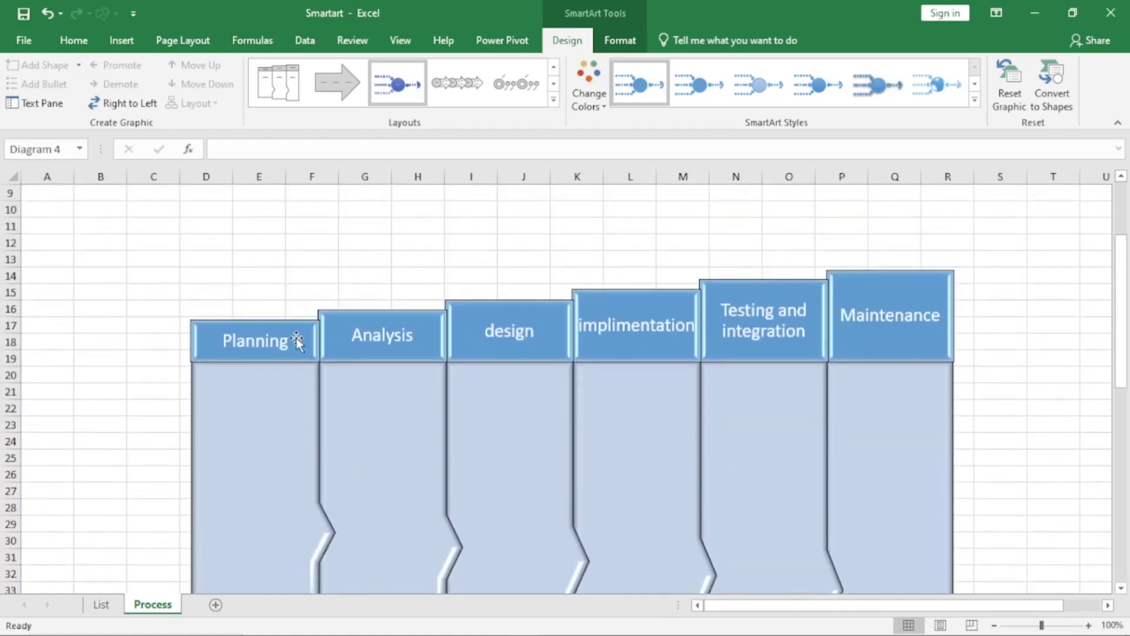
{"action": "left_click", "coordinate": [297, 338]}
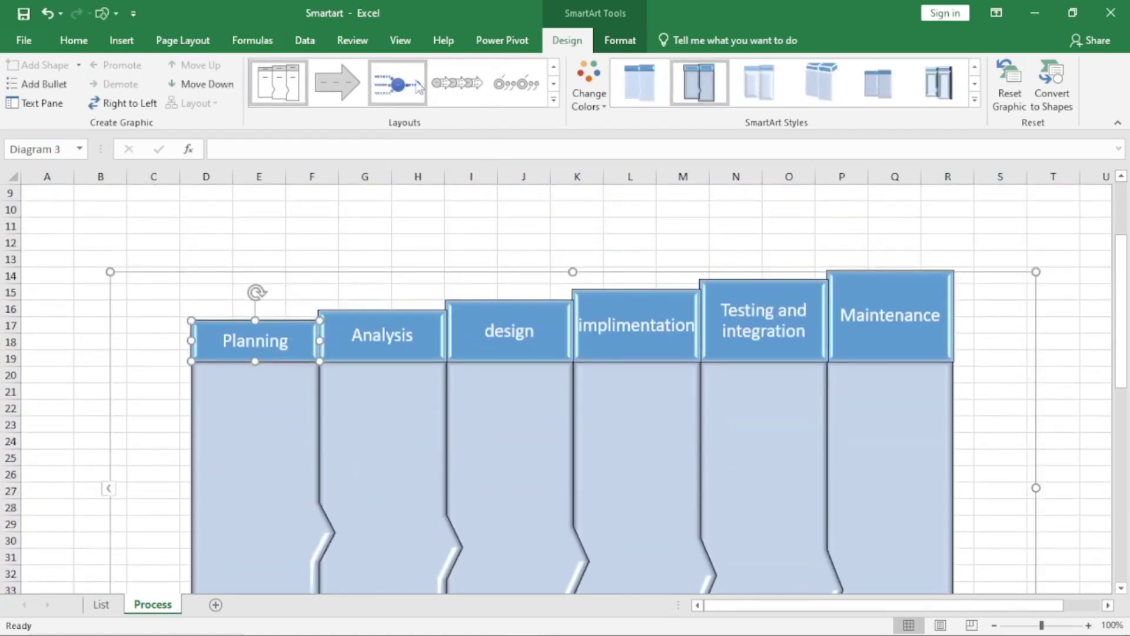
{"action": "left_click", "coordinate": [393, 96]}
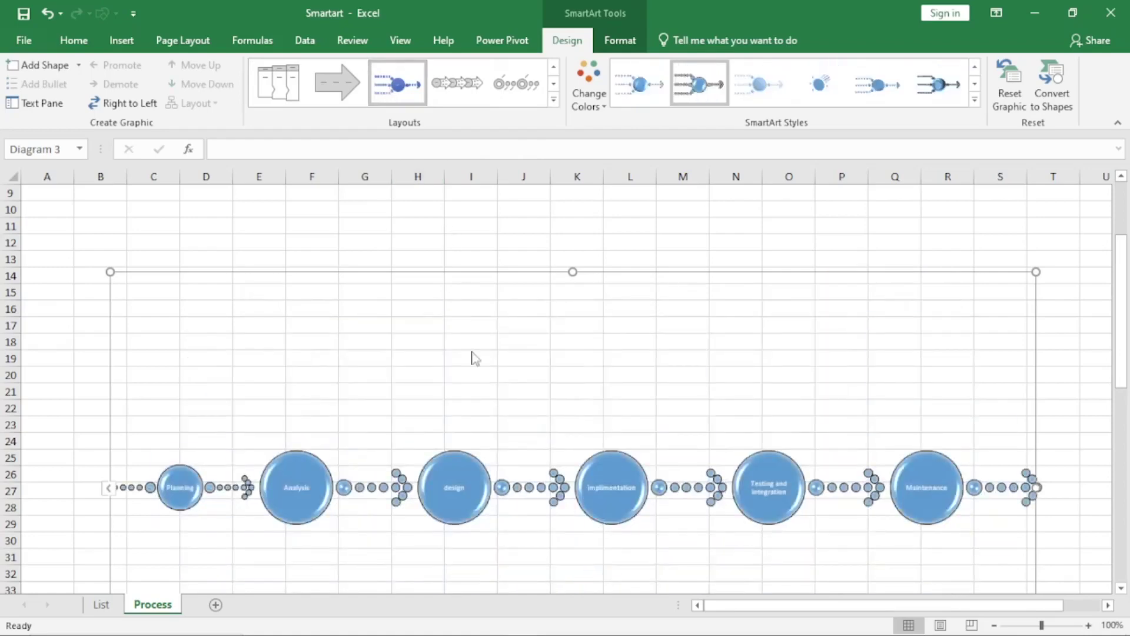
- Review the three input text placeholders of the lower Converging Text diagram and the SmartArt styles available for it
{"action": "scroll", "coordinate": [473, 356], "scroll_direction": "down", "scroll_amount": 11}
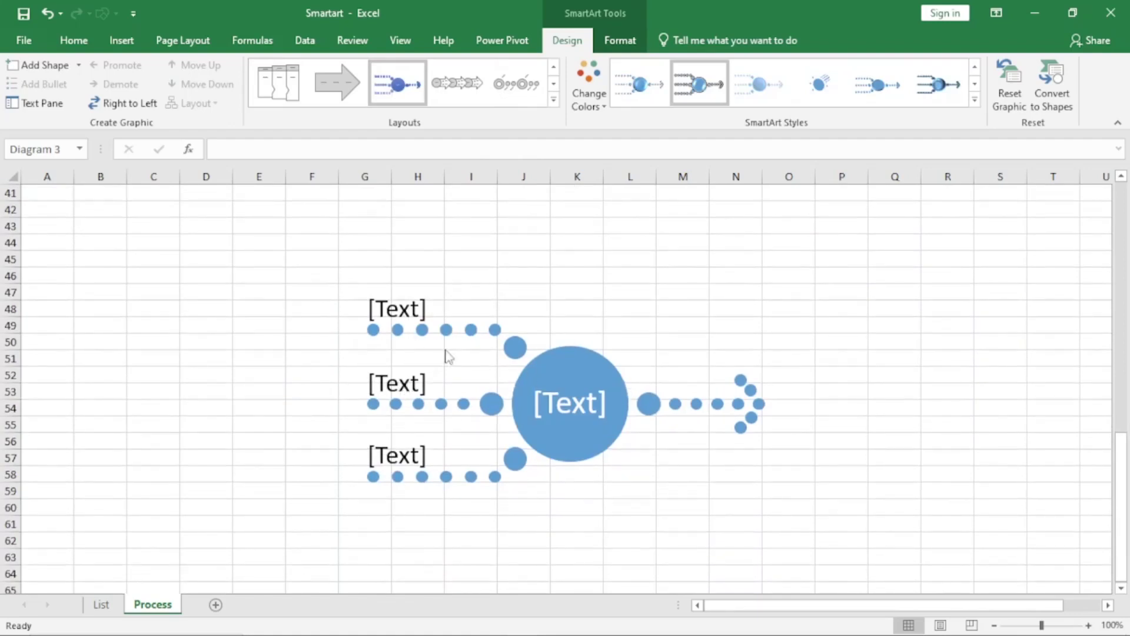
{"action": "left_click", "coordinate": [405, 308]}
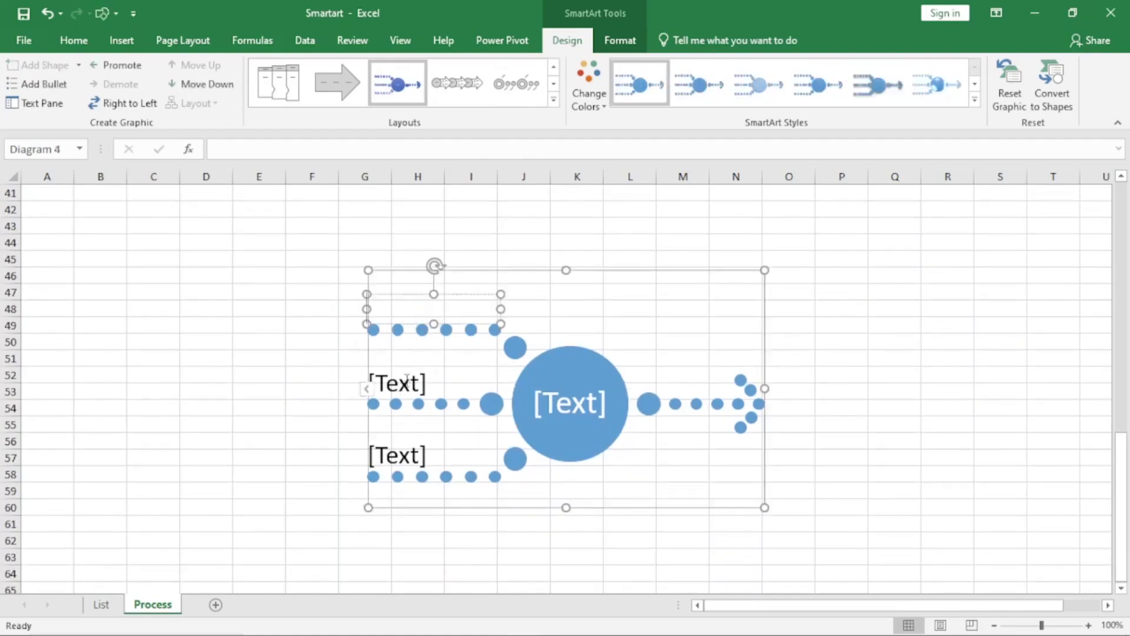
{"action": "left_click", "coordinate": [406, 380]}
{"action": "left_click", "coordinate": [408, 455]}
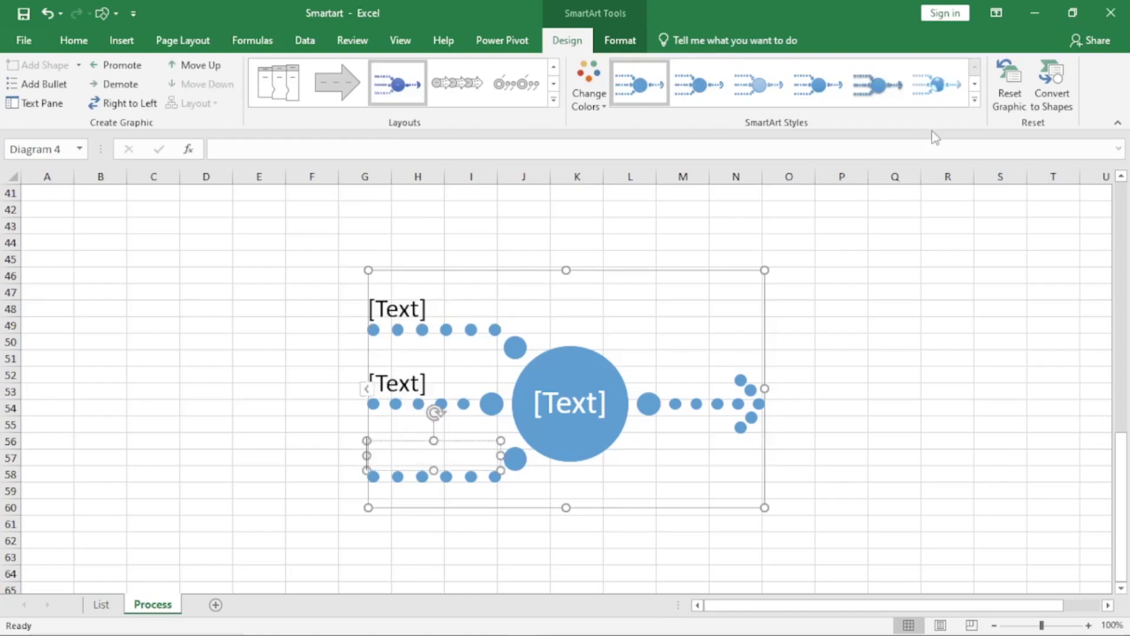
{"action": "left_click", "coordinate": [975, 101]}
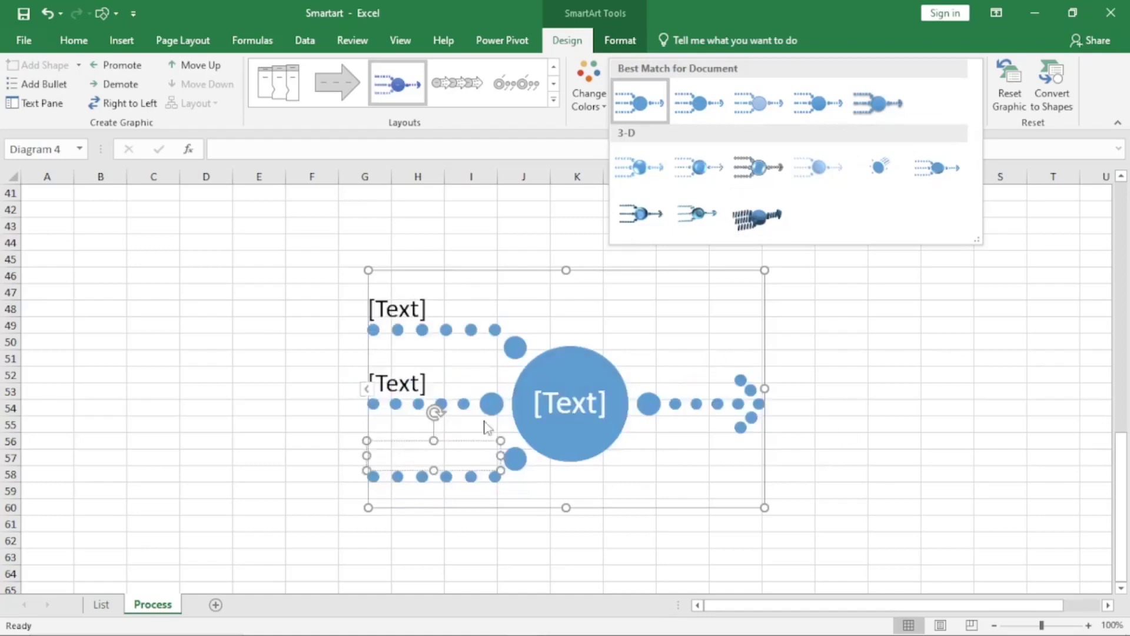
- Try the circles-on-arrows layout and the ring timeline layout with slanted stage names on the six-stage diagram
{"action": "scroll", "coordinate": [486, 428], "scroll_direction": "up", "scroll_amount": 8}
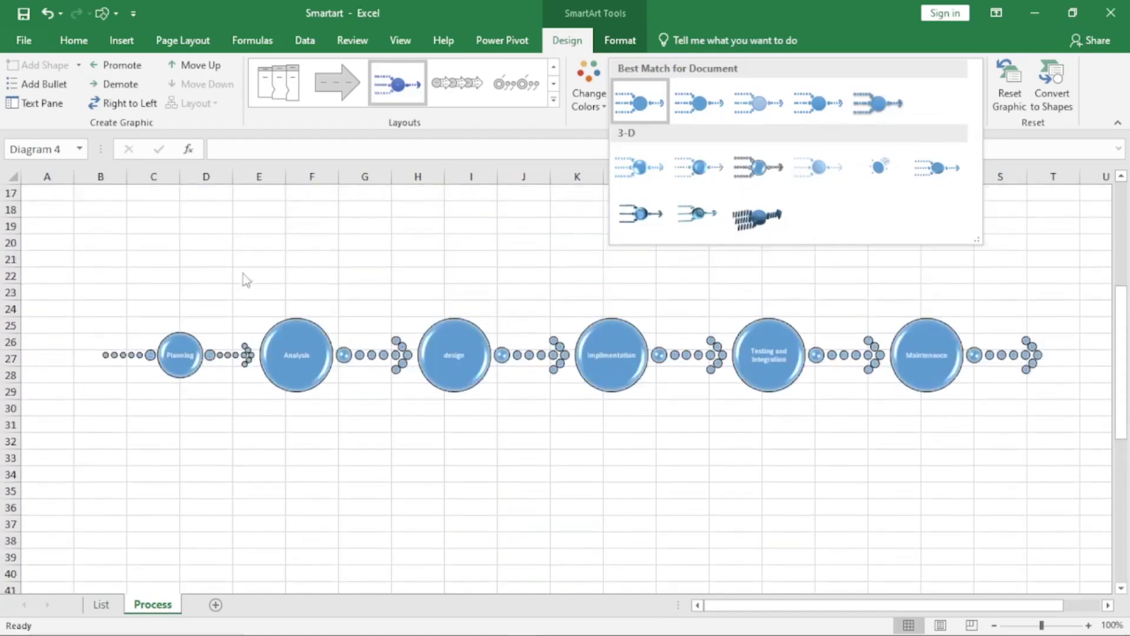
{"action": "left_click", "coordinate": [242, 259]}
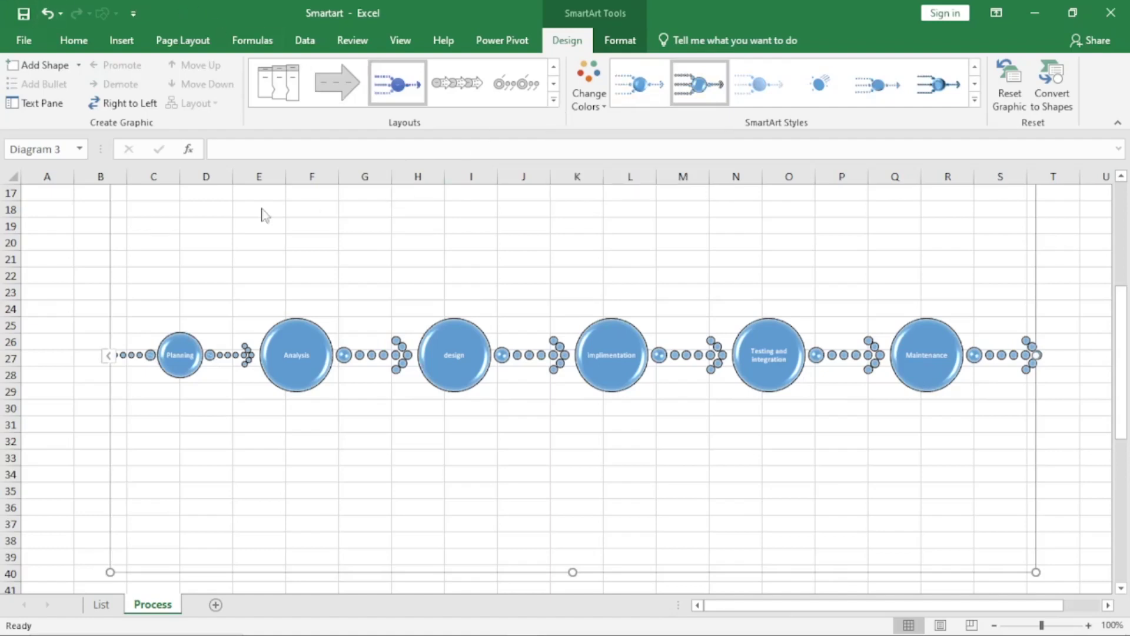
{"action": "left_click", "coordinate": [555, 100]}
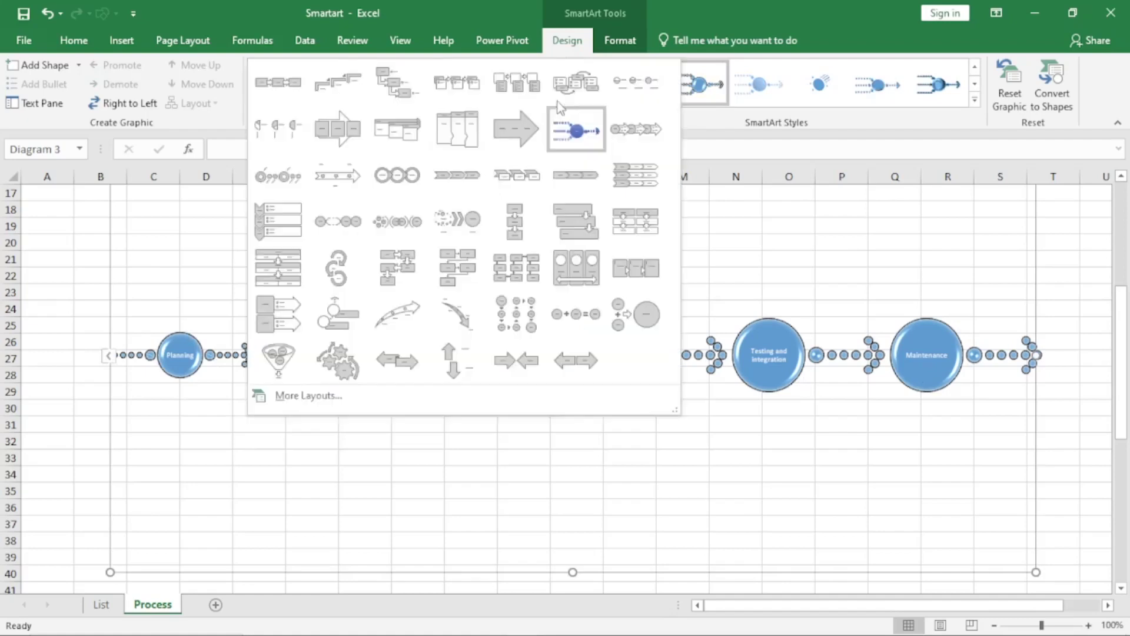
{"action": "left_click", "coordinate": [634, 132]}
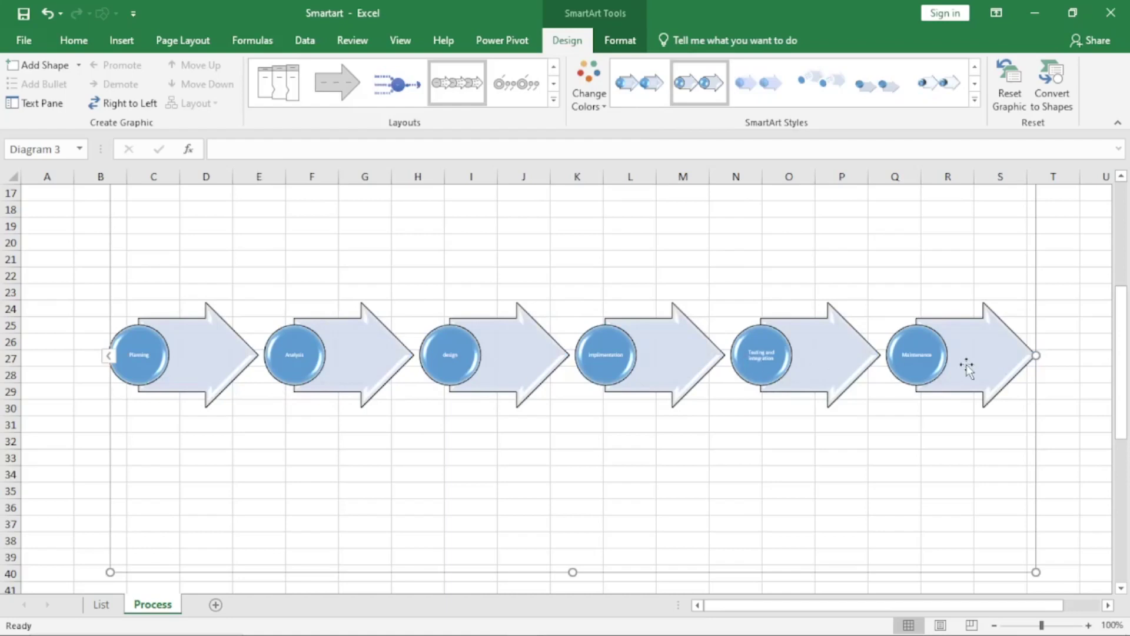
{"action": "left_click", "coordinate": [553, 101]}
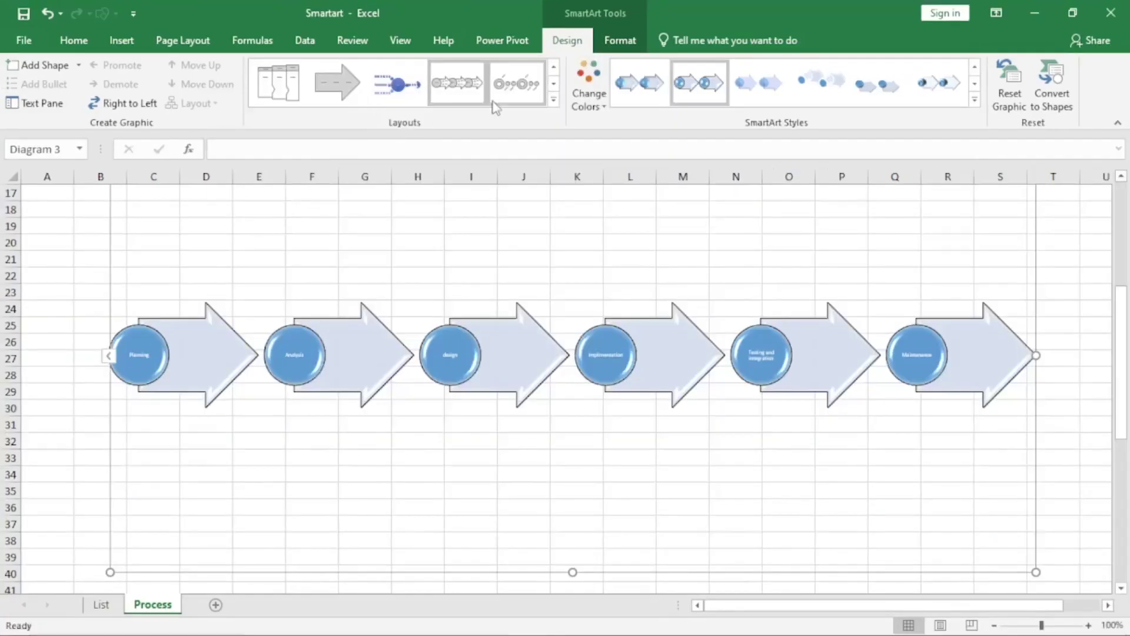
{"action": "left_click", "coordinate": [555, 107]}
{"action": "left_click", "coordinate": [293, 193]}
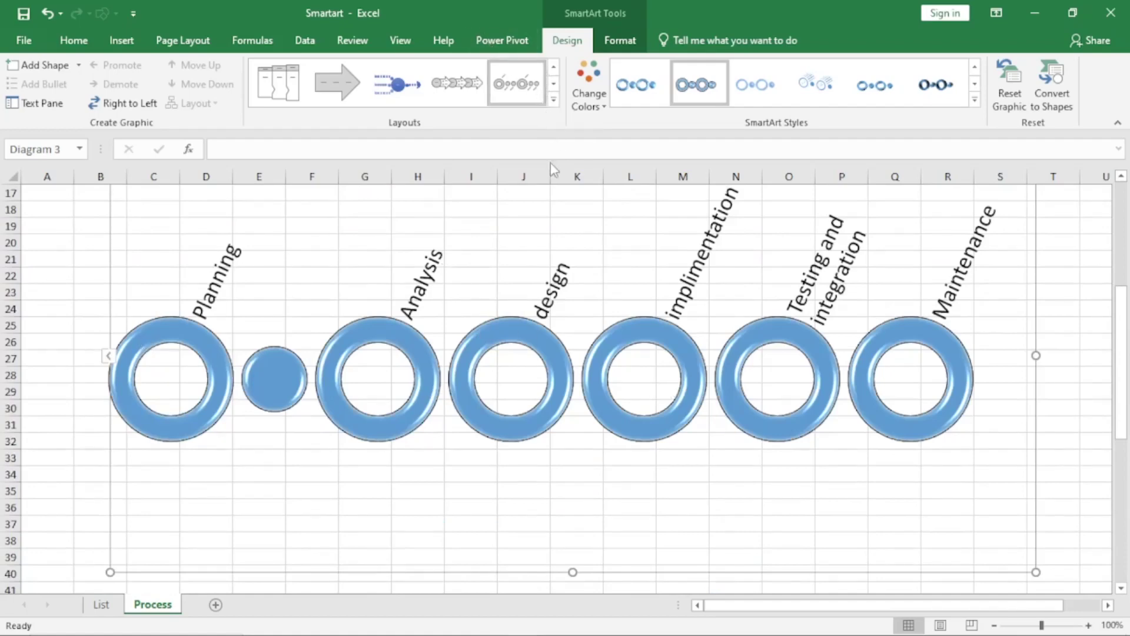
- Try the Basic Timeline and Circle Process layouts on the six-stage diagram
{"action": "scroll", "coordinate": [524, 204], "scroll_direction": "down", "scroll_amount": 13}
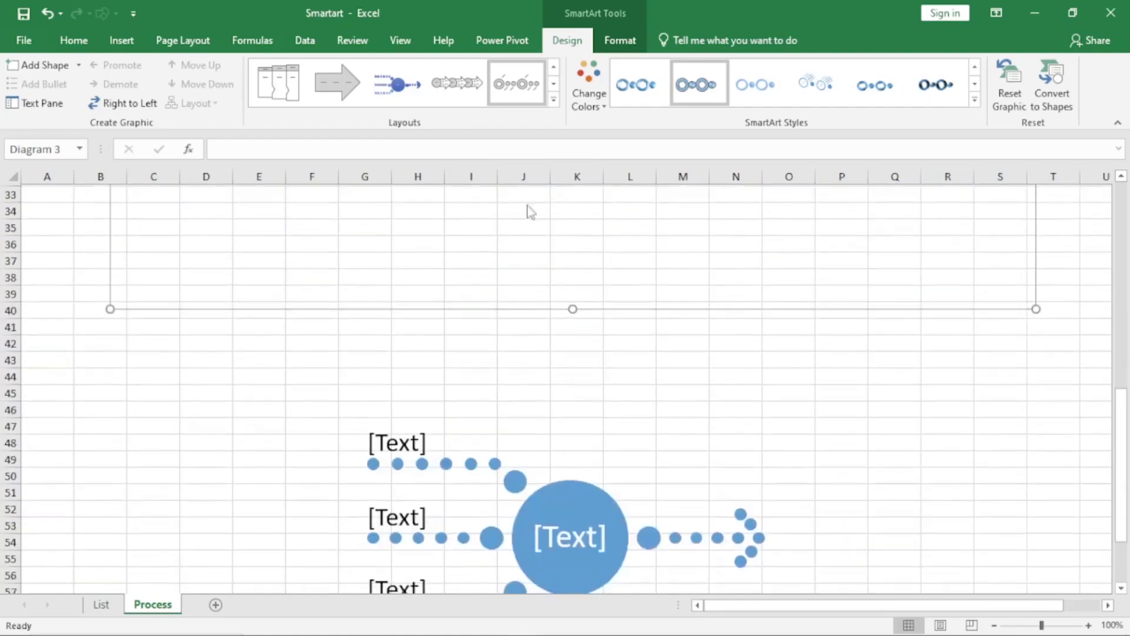
{"action": "scroll", "coordinate": [529, 220], "scroll_direction": "up", "scroll_amount": 16}
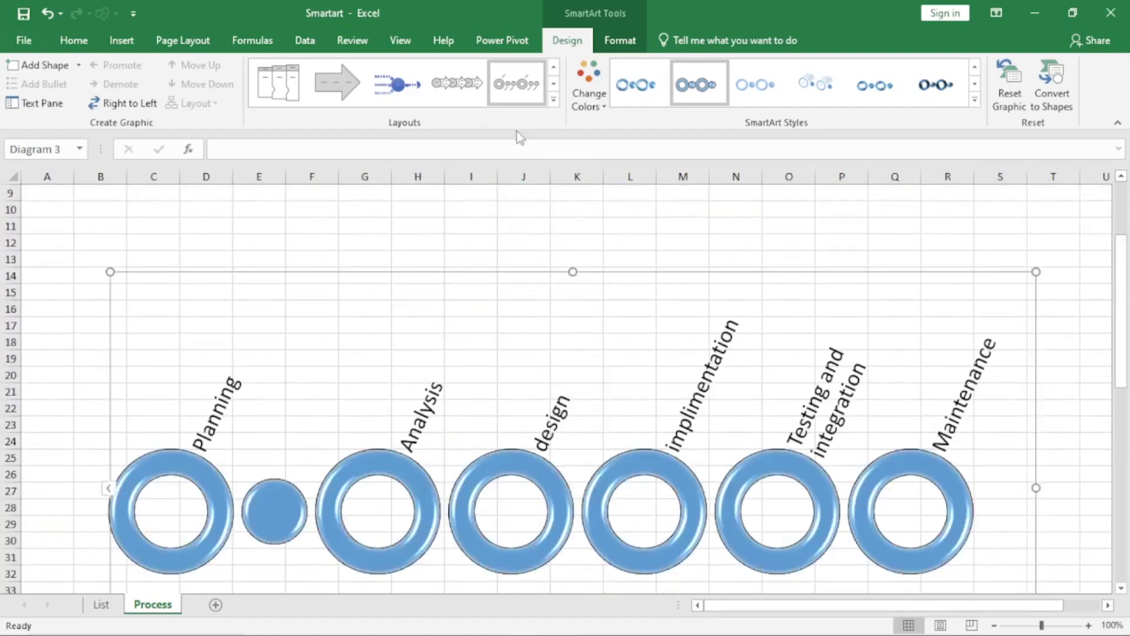
{"action": "left_click", "coordinate": [553, 99]}
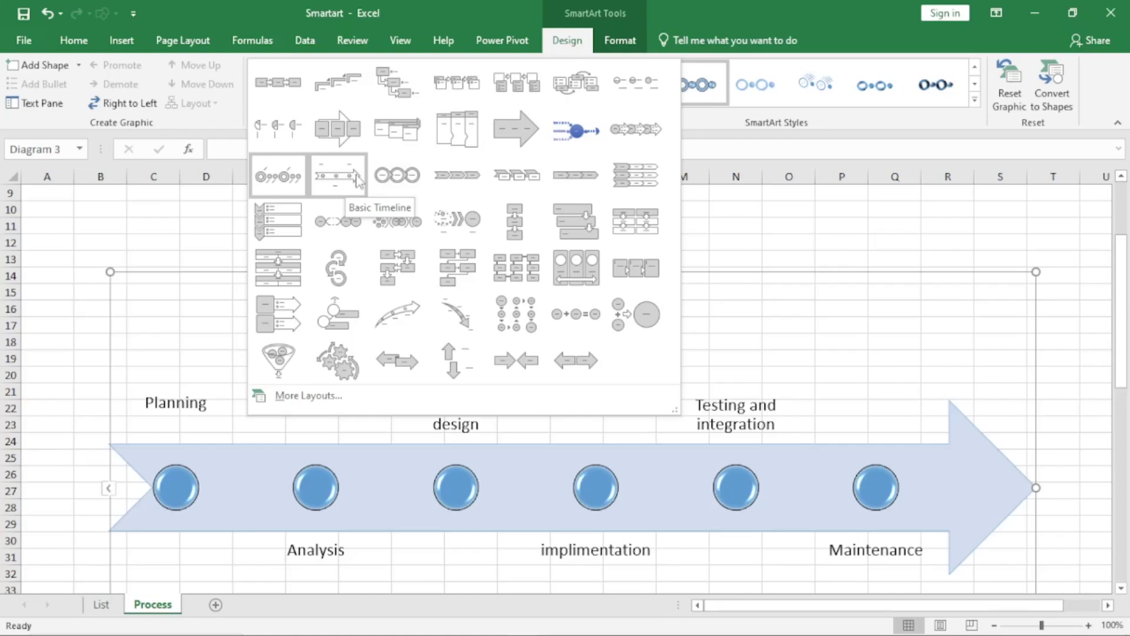
{"action": "left_click", "coordinate": [358, 179]}
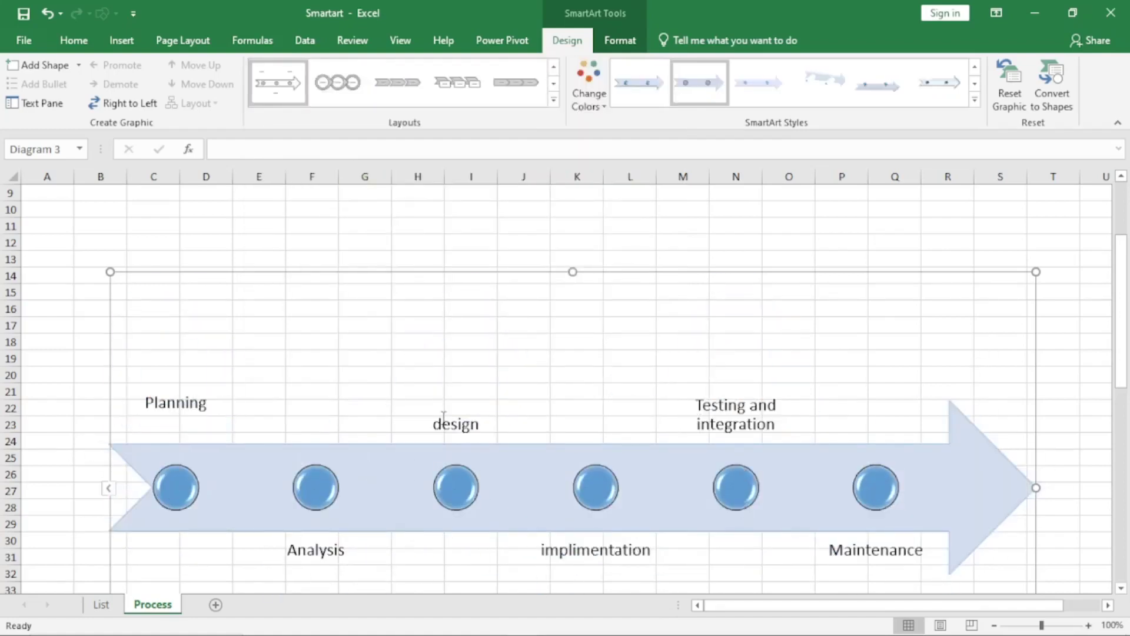
{"action": "left_click", "coordinate": [553, 101]}
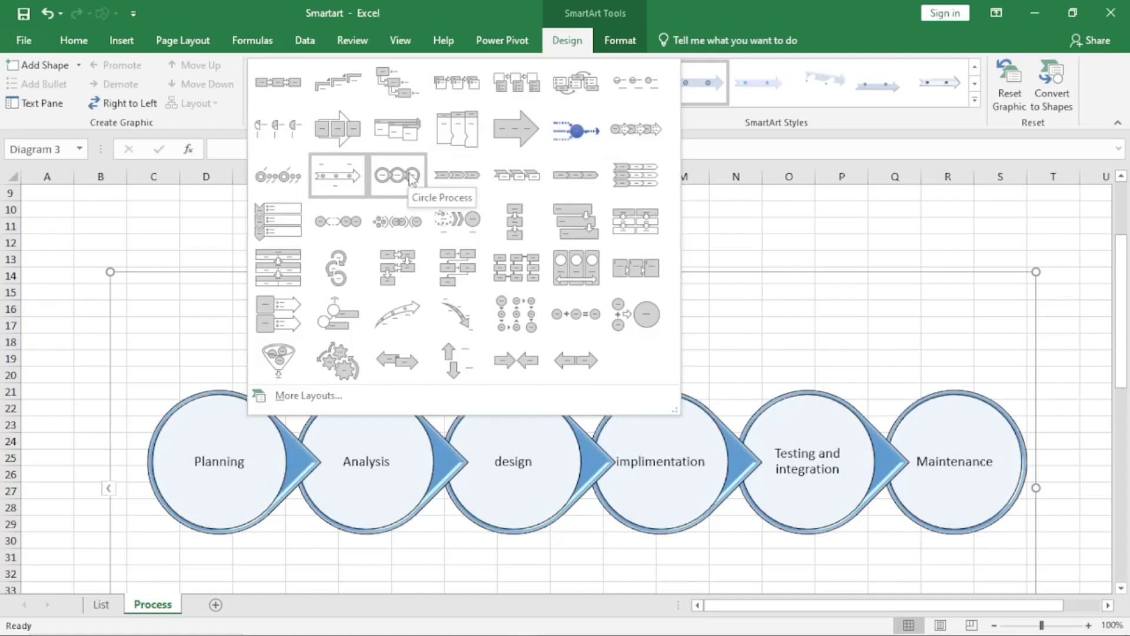
{"action": "left_click", "coordinate": [409, 176]}
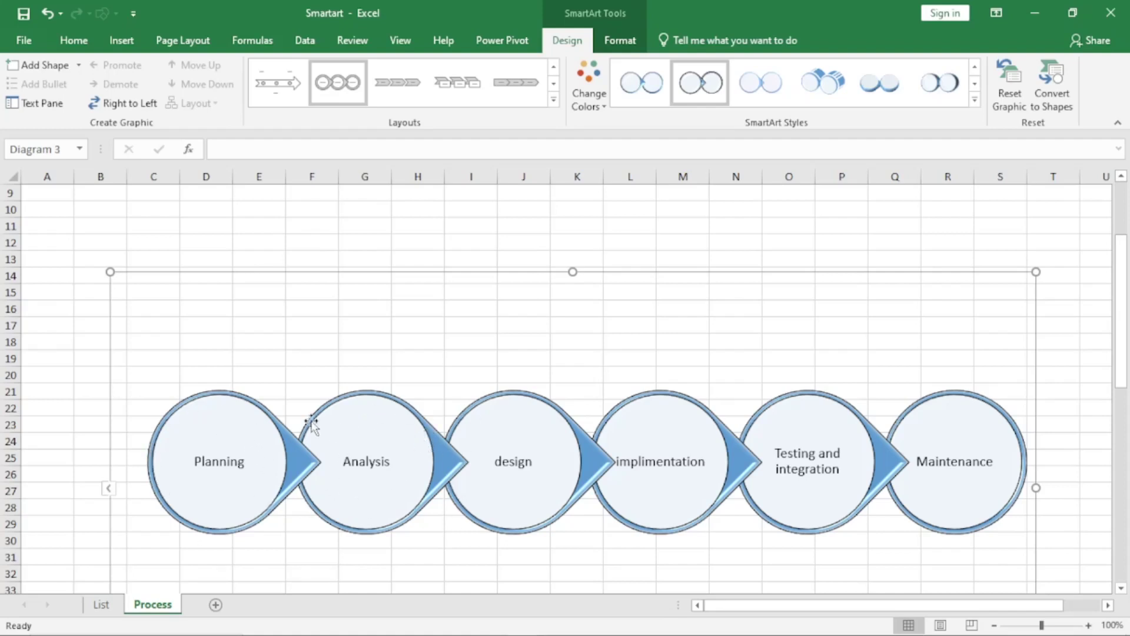
- Change the six-stage diagram's layout to Chevron List and review its rows from Planning to Maintenance
{"action": "left_click", "coordinate": [552, 101]}
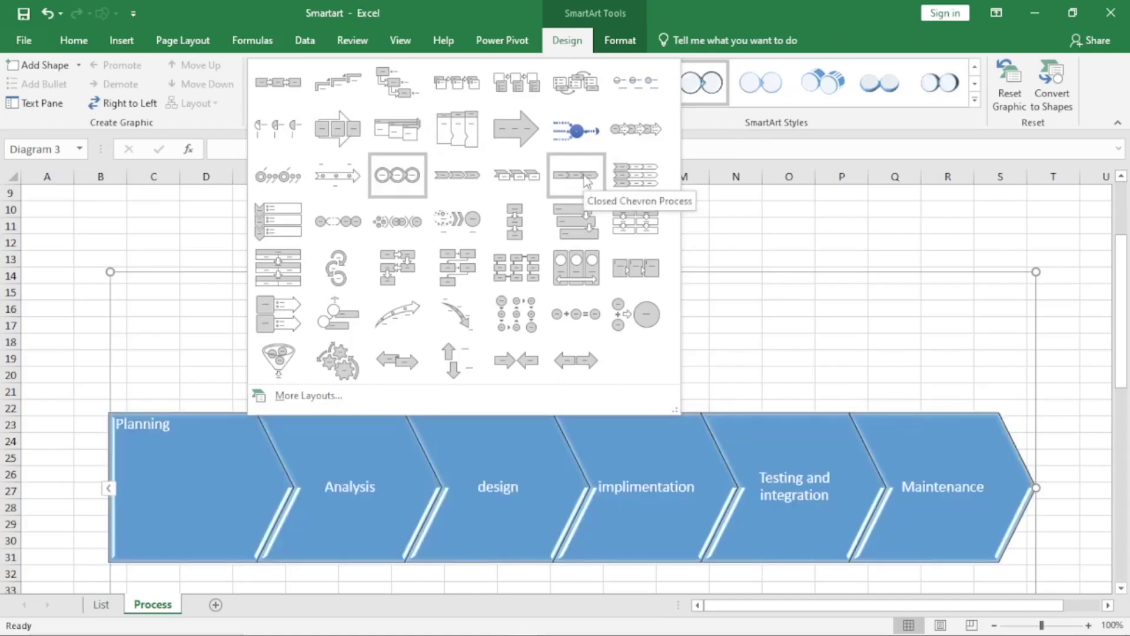
{"action": "left_click", "coordinate": [629, 181]}
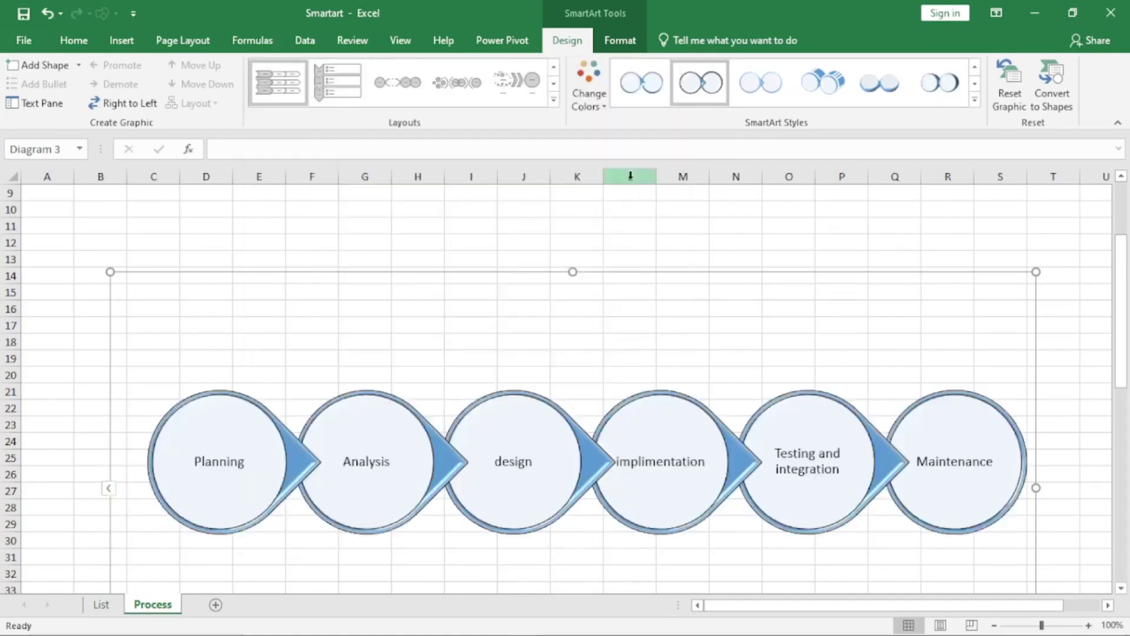
{"action": "scroll", "coordinate": [714, 366], "scroll_direction": "down", "scroll_amount": 8}
{"action": "scroll", "coordinate": [715, 368], "scroll_direction": "up", "scroll_amount": 7}
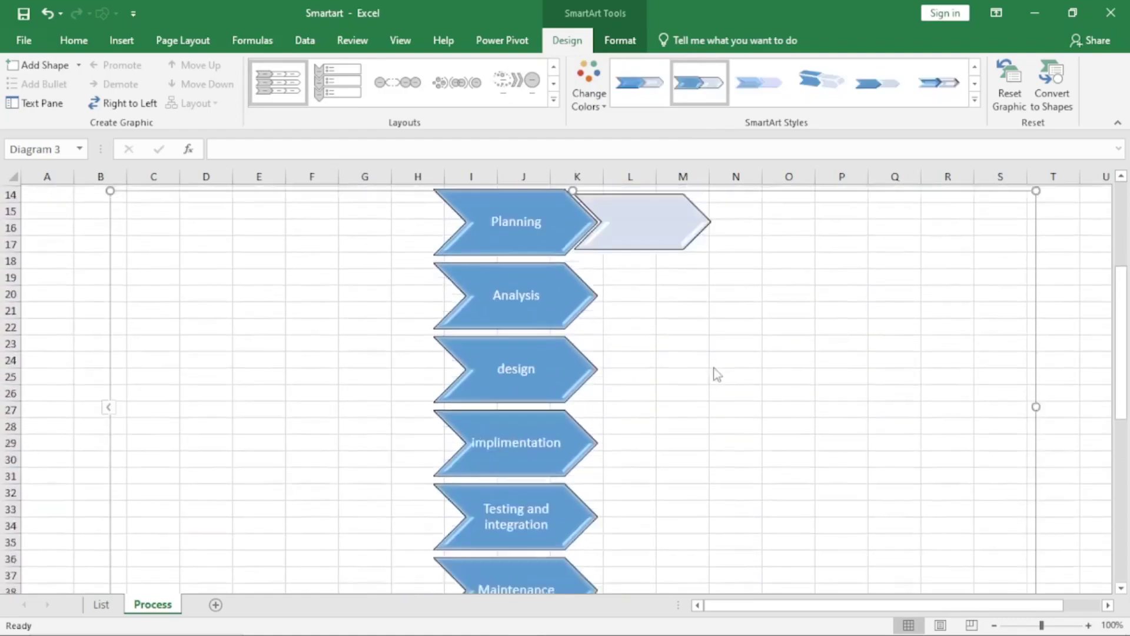
{"action": "scroll", "coordinate": [696, 377], "scroll_direction": "down", "scroll_amount": 6}
{"action": "scroll", "coordinate": [696, 377], "scroll_direction": "down", "scroll_amount": 9}
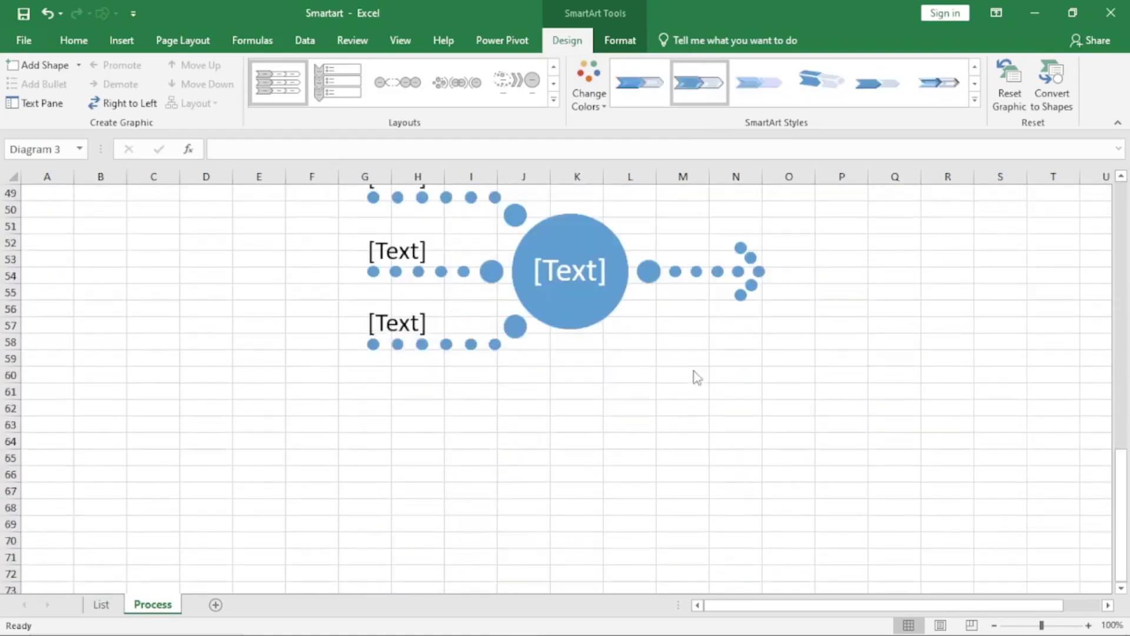
- Insert a Chevron List process SmartArt below the Converging Text diagram, starting around row 62
{"action": "left_click", "coordinate": [293, 308]}
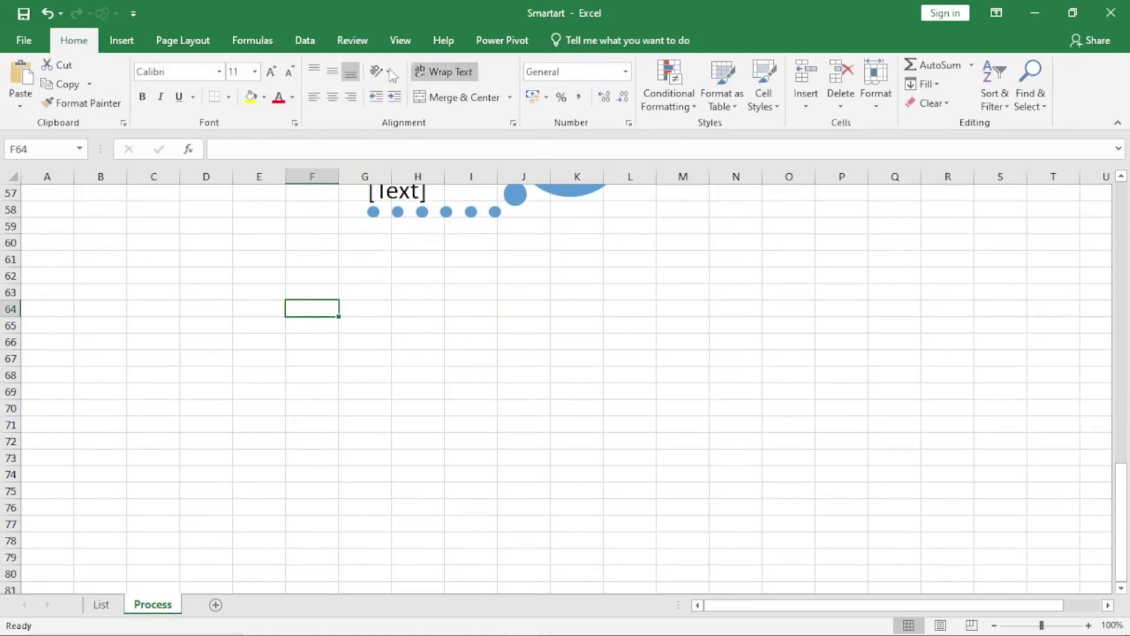
{"action": "left_click", "coordinate": [134, 48]}
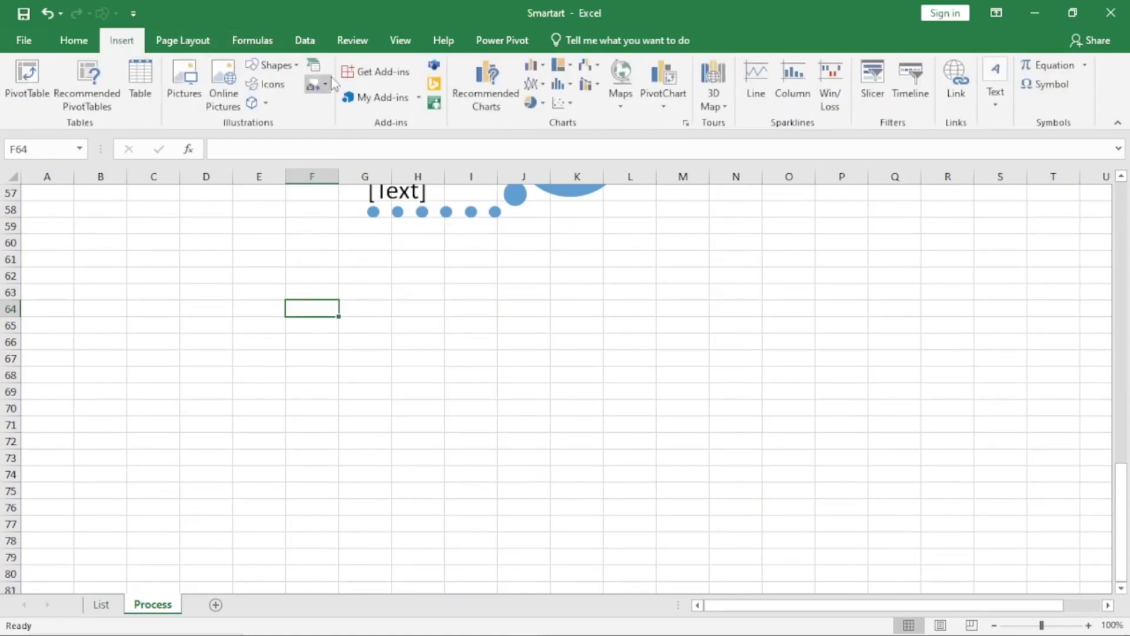
{"action": "left_click", "coordinate": [314, 67]}
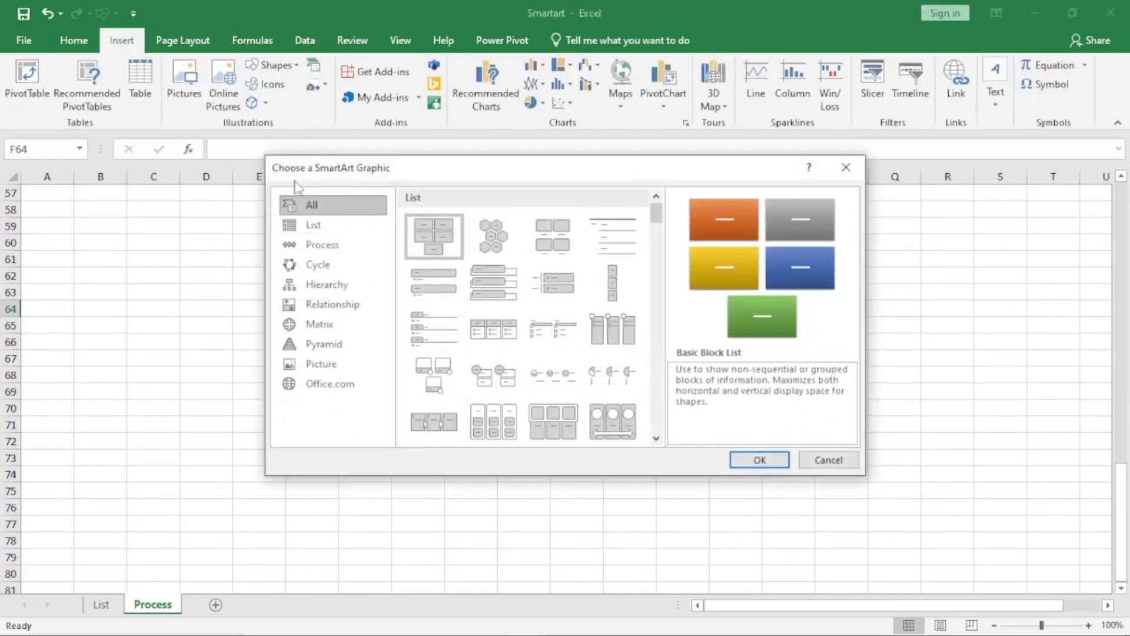
{"action": "left_click", "coordinate": [295, 245]}
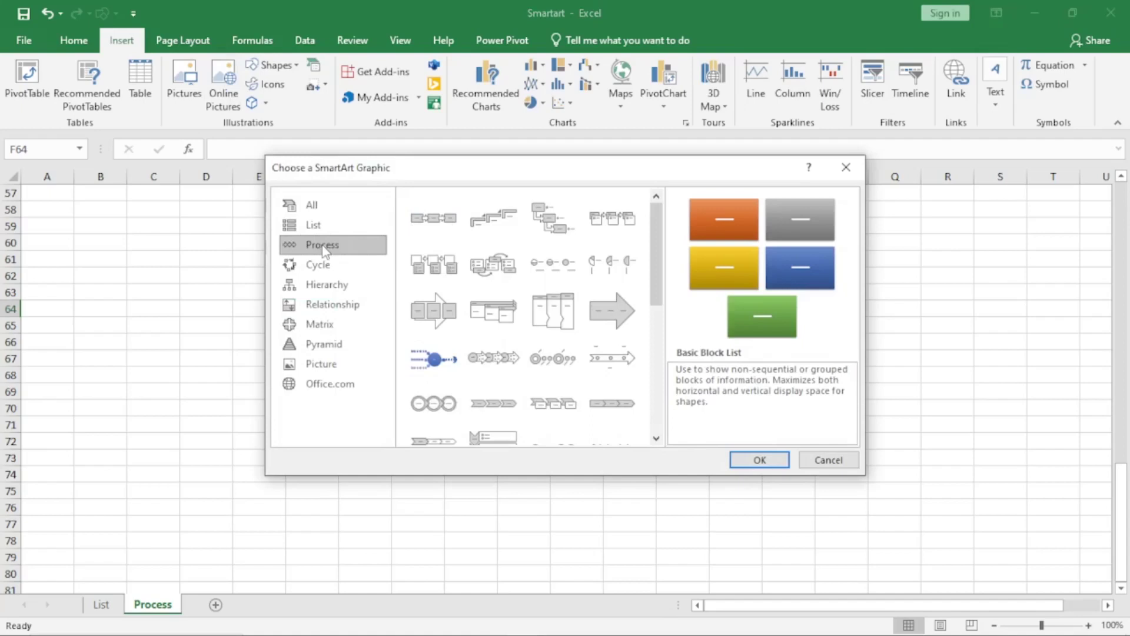
{"action": "left_click", "coordinate": [660, 444]}
{"action": "left_click", "coordinate": [660, 443]}
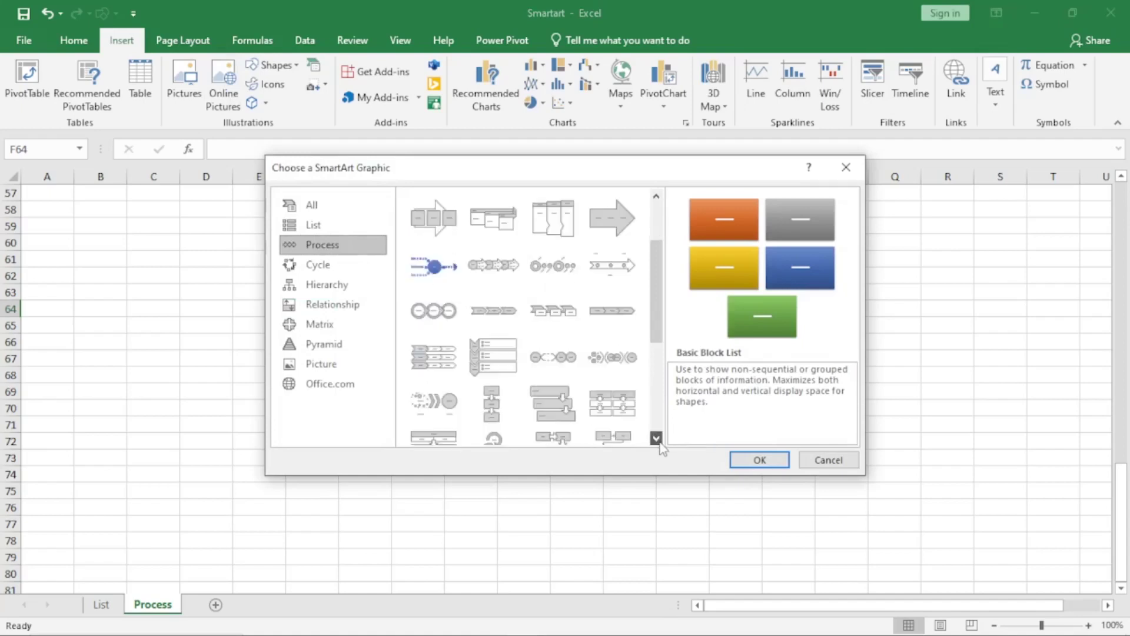
{"action": "left_click", "coordinate": [443, 358]}
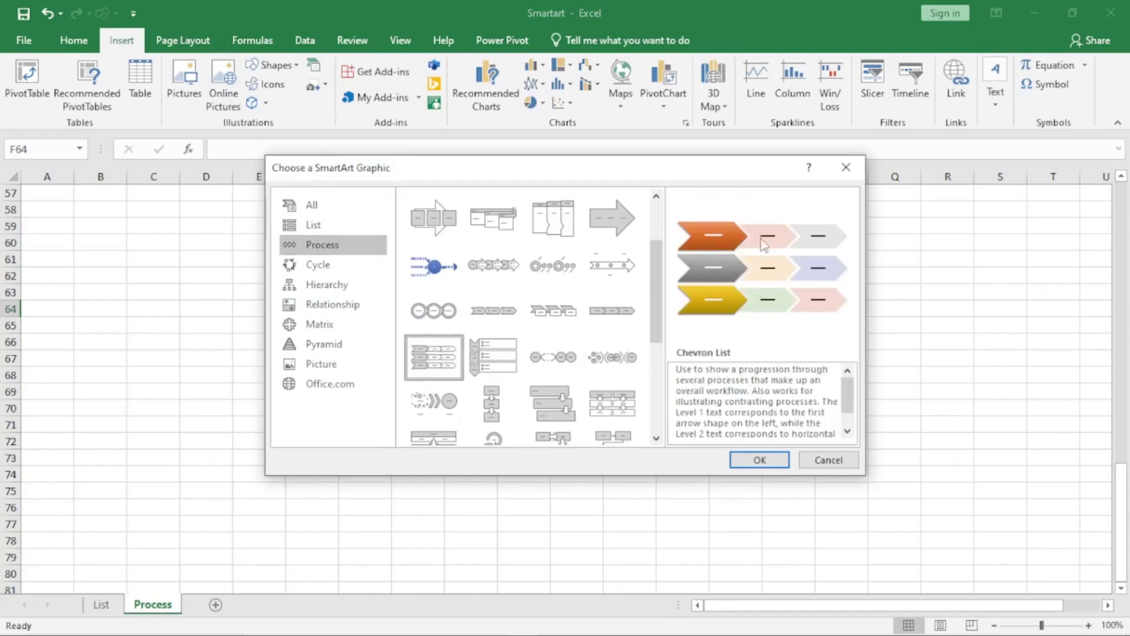
{"action": "left_click", "coordinate": [769, 459]}
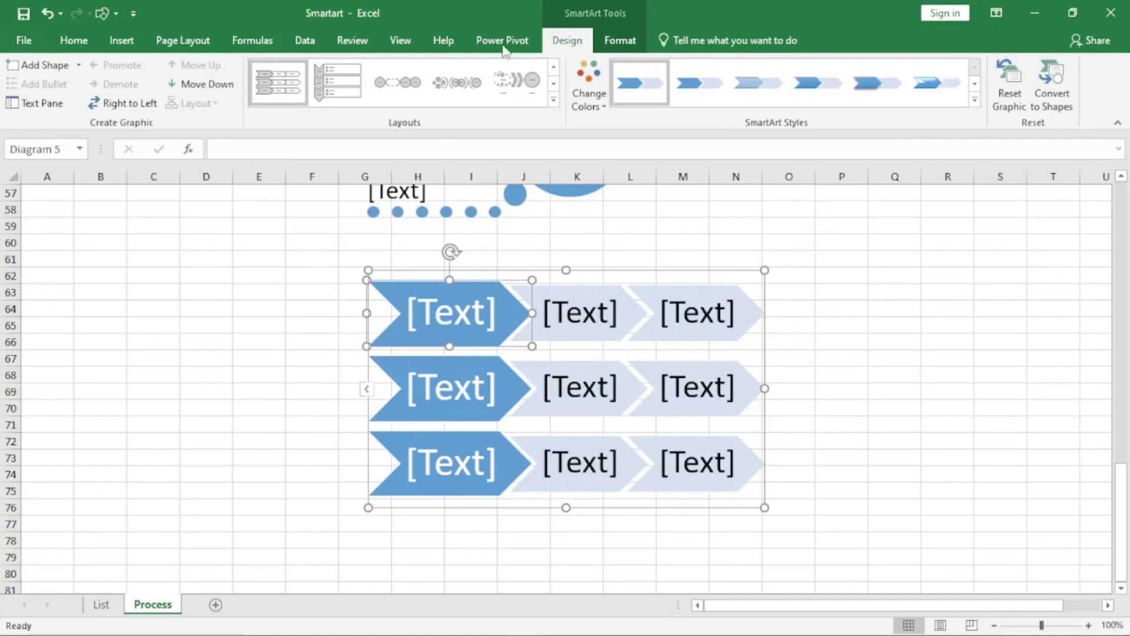
{"action": "key", "text": "Escape"}
- Read the Chevron List layout's description among the process graphics and review the chevron rows of the six-stage diagram
{"action": "left_click", "coordinate": [125, 42]}
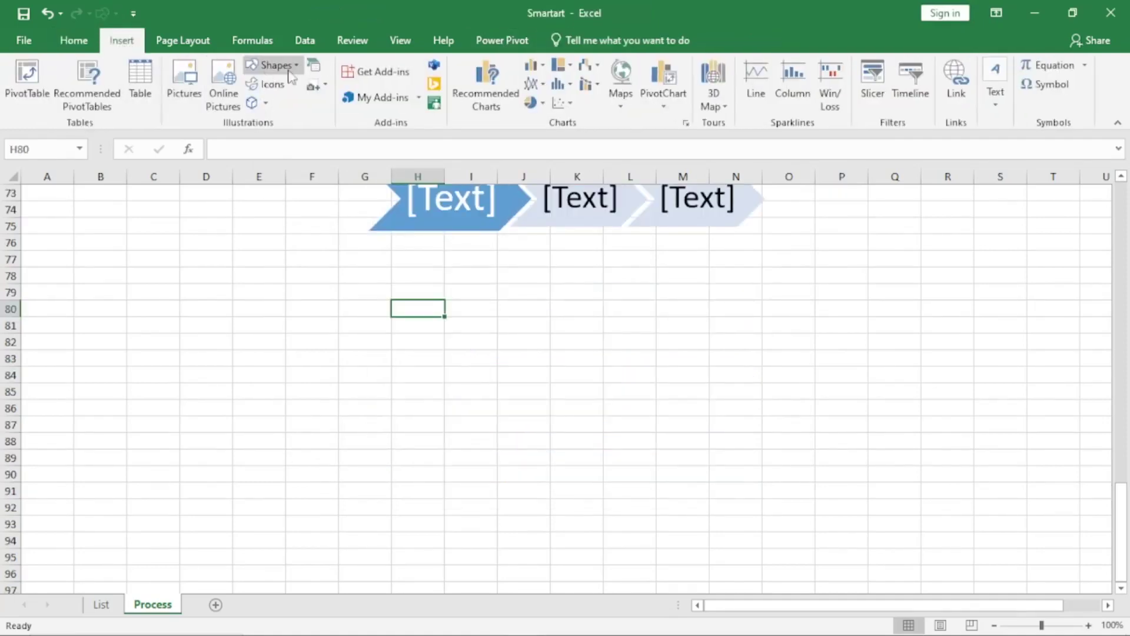
{"action": "left_click", "coordinate": [315, 67]}
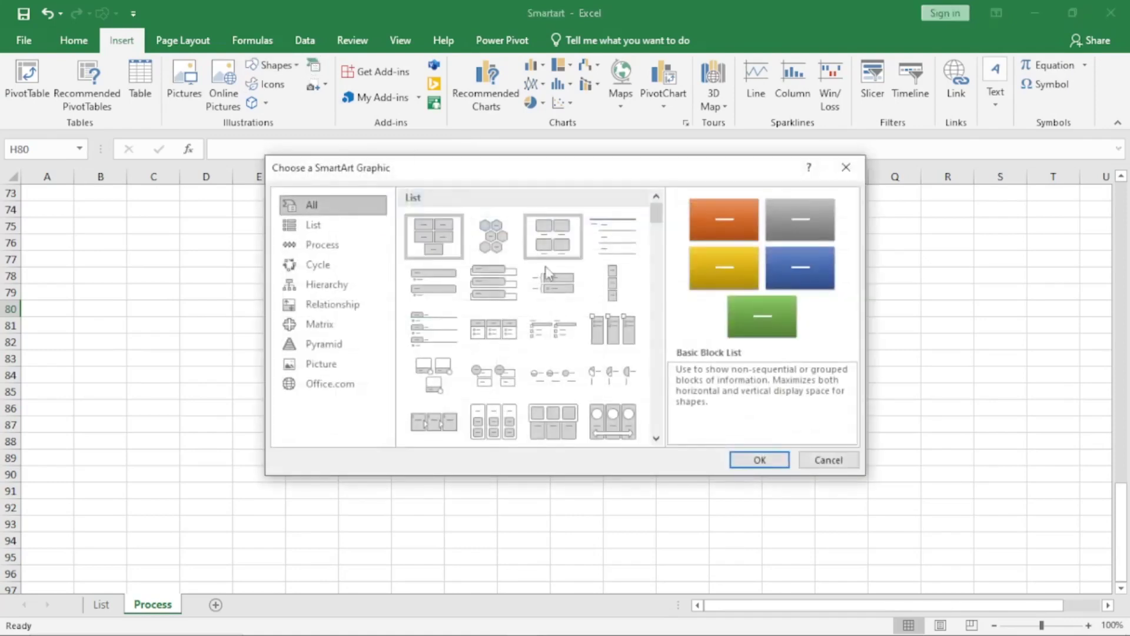
{"action": "left_click", "coordinate": [331, 251]}
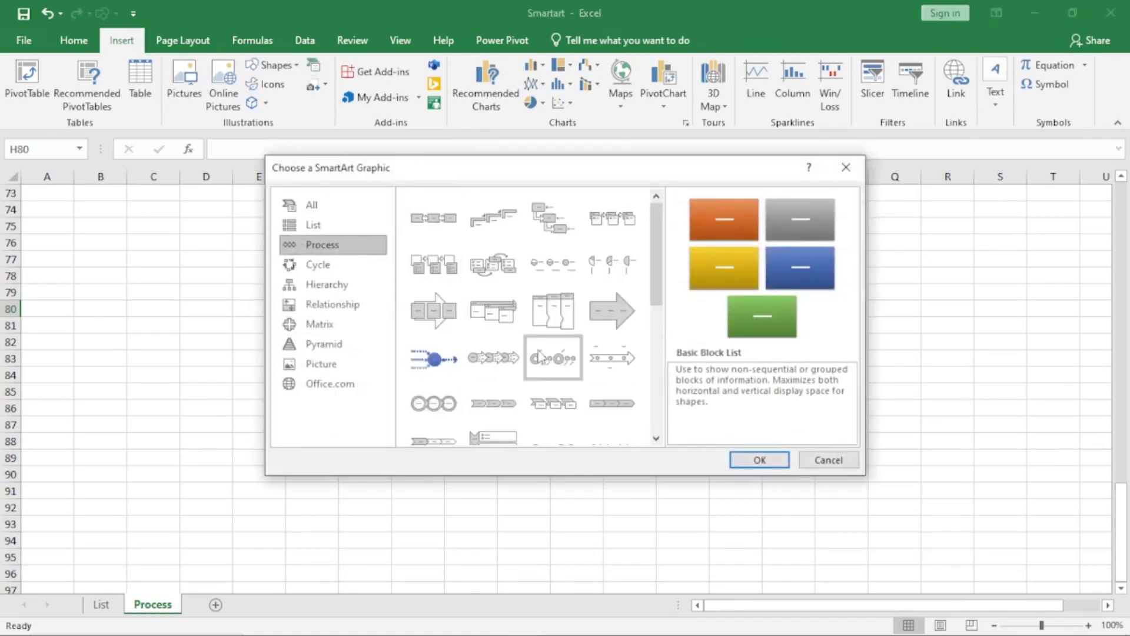
{"action": "left_click", "coordinate": [656, 439]}
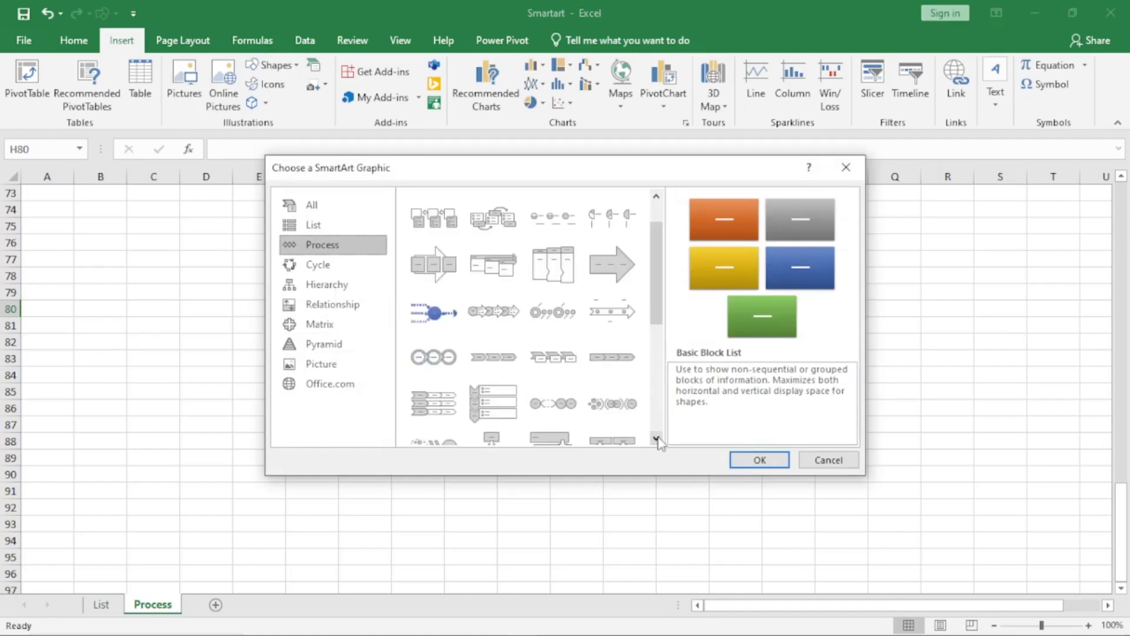
{"action": "left_click", "coordinate": [430, 405]}
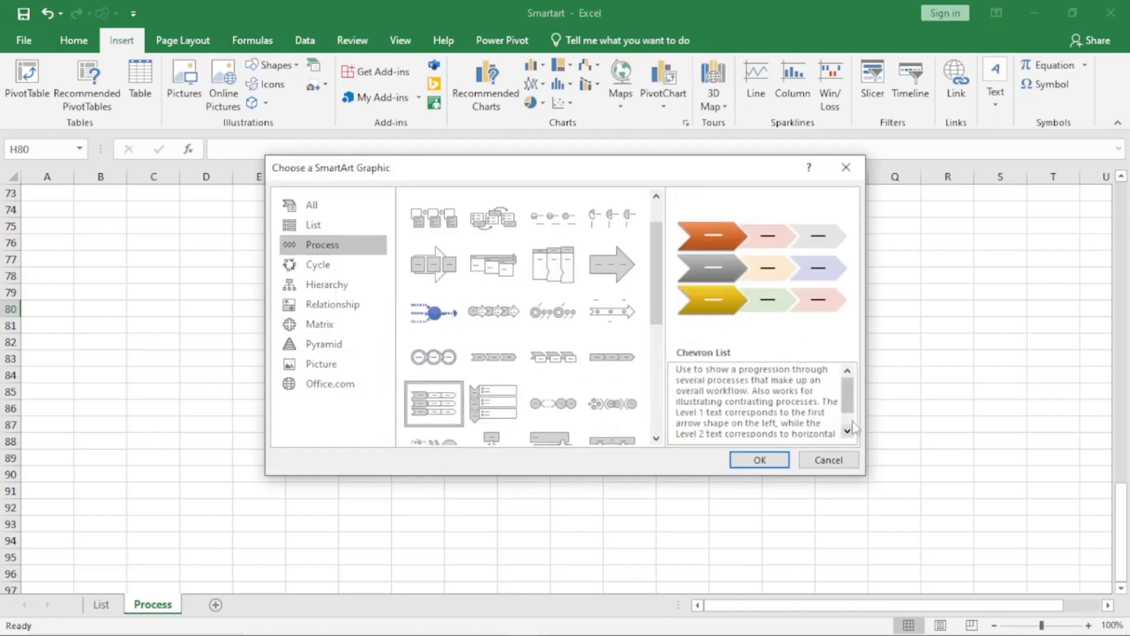
{"action": "mouse_move", "coordinate": [849, 404]}
{"action": "left_mouse_down"}
{"action": "mouse_move", "coordinate": [849, 415]}
{"action": "mouse_move", "coordinate": [849, 403]}
{"action": "left_mouse_up"}
{"action": "left_click", "coordinate": [830, 460]}
{"action": "scroll", "coordinate": [589, 462], "scroll_direction": "up", "scroll_amount": 16}
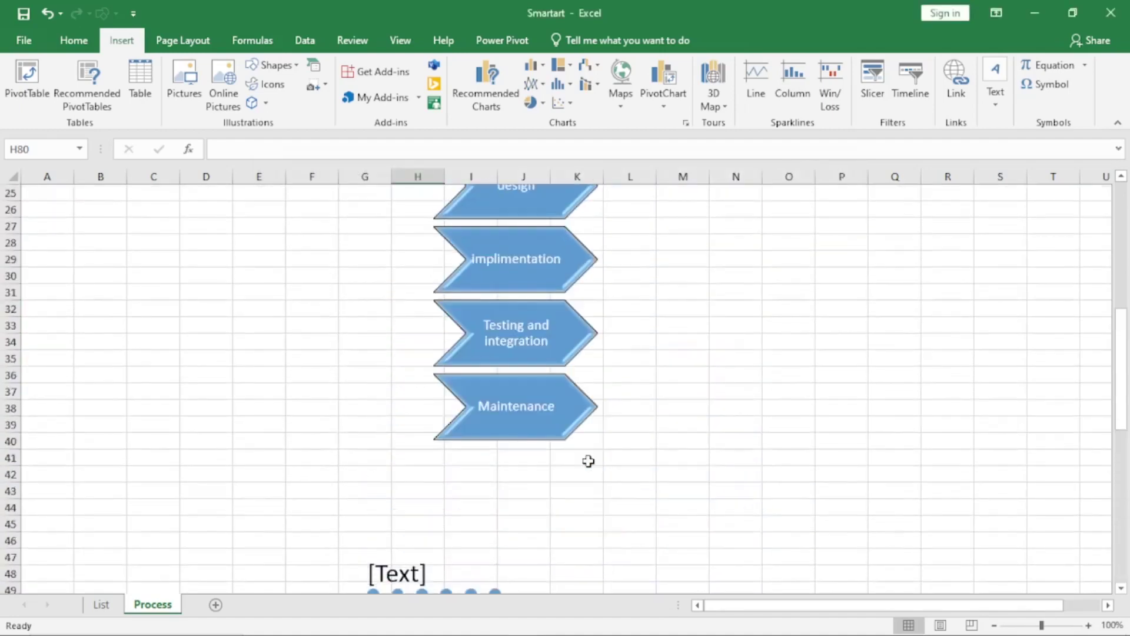
{"action": "scroll", "coordinate": [589, 461], "scroll_direction": "up", "scroll_amount": 5}
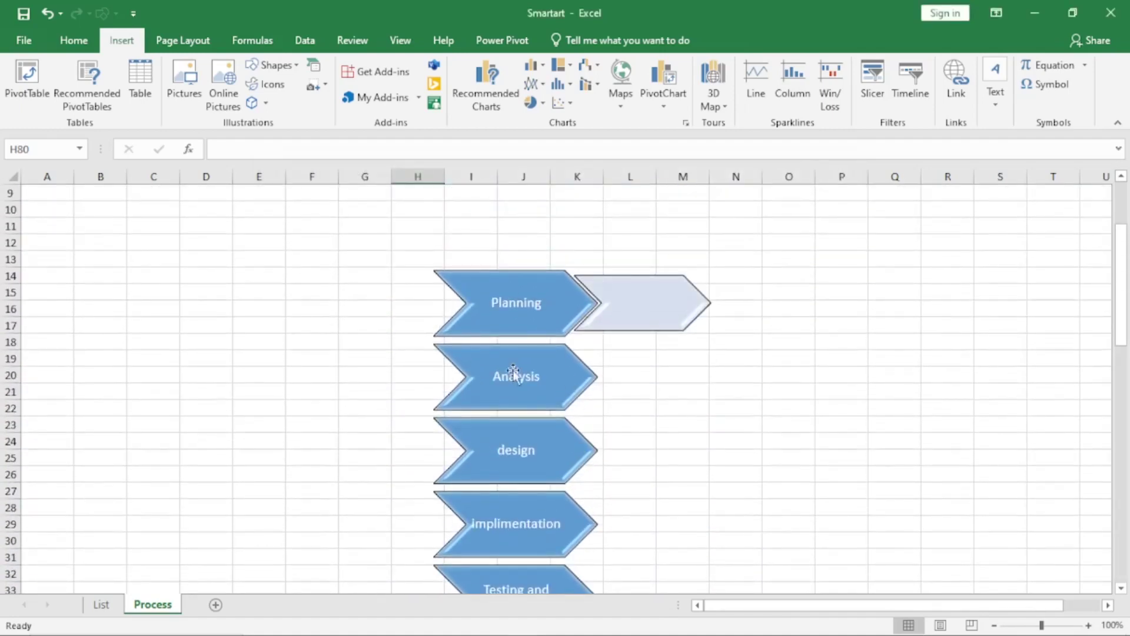
{"action": "scroll", "coordinate": [515, 338], "scroll_direction": "down", "scroll_amount": 5}
{"action": "scroll", "coordinate": [513, 424], "scroll_direction": "up", "scroll_amount": 5}
{"action": "scroll", "coordinate": [520, 537], "scroll_direction": "down", "scroll_amount": 4}
{"action": "scroll", "coordinate": [525, 567], "scroll_direction": "up", "scroll_amount": 7}
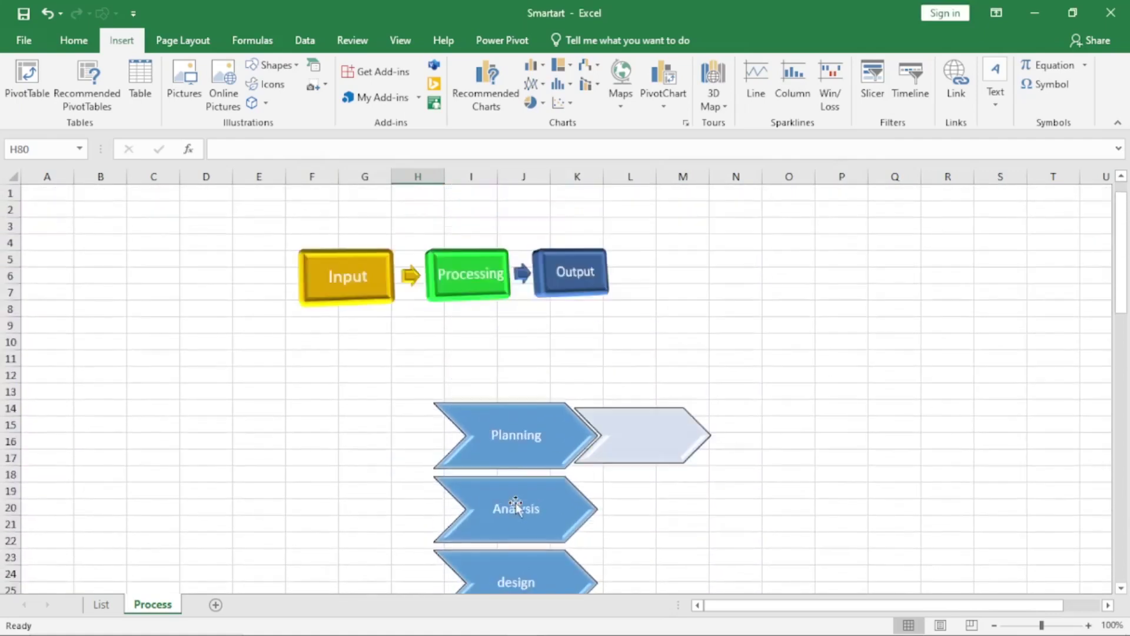
- Insert a Sub-Step Process SmartArt and place it beside the Input-Processing-Output diagram, over about columns M to S and rows 2 to 16
{"action": "left_click", "coordinate": [516, 429]}
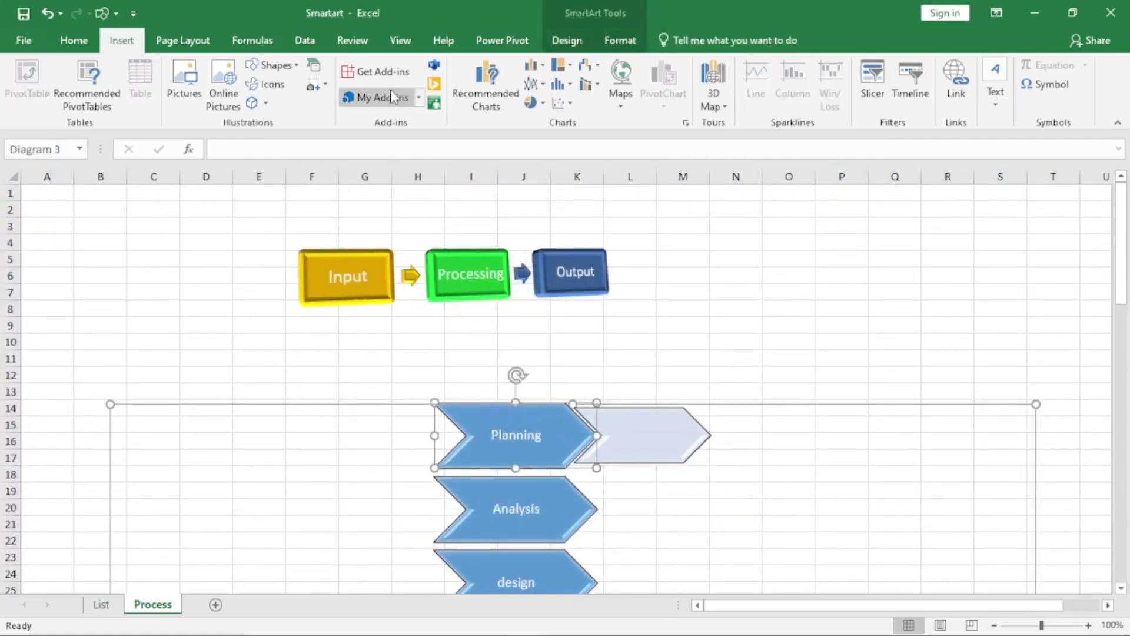
{"action": "left_click", "coordinate": [312, 66]}
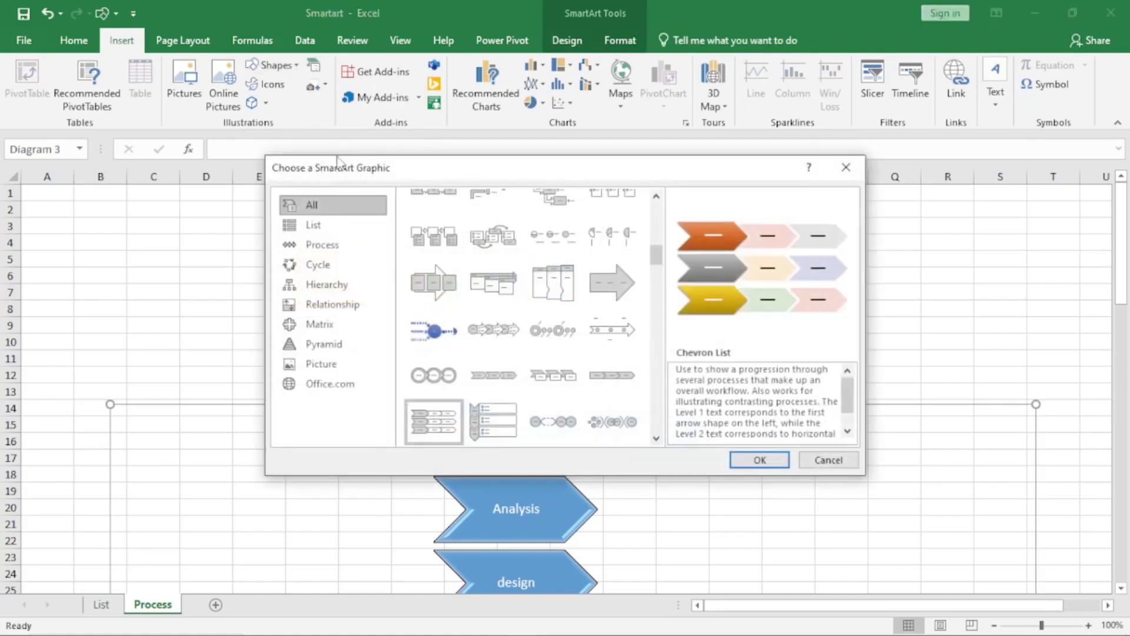
{"action": "left_click", "coordinate": [322, 245]}
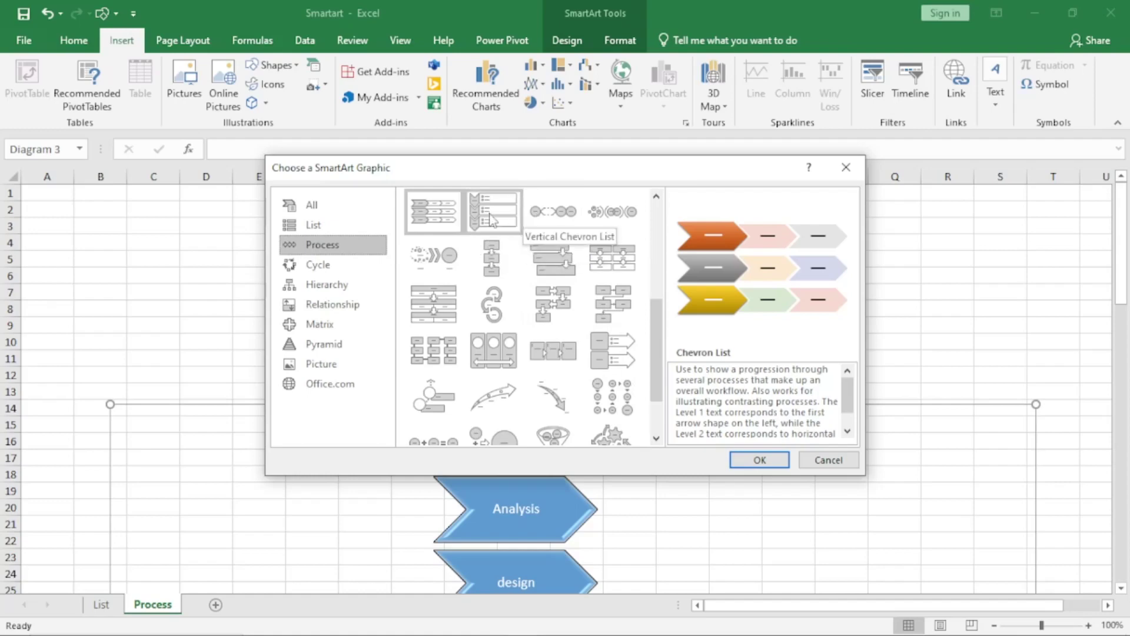
{"action": "left_click", "coordinate": [511, 223]}
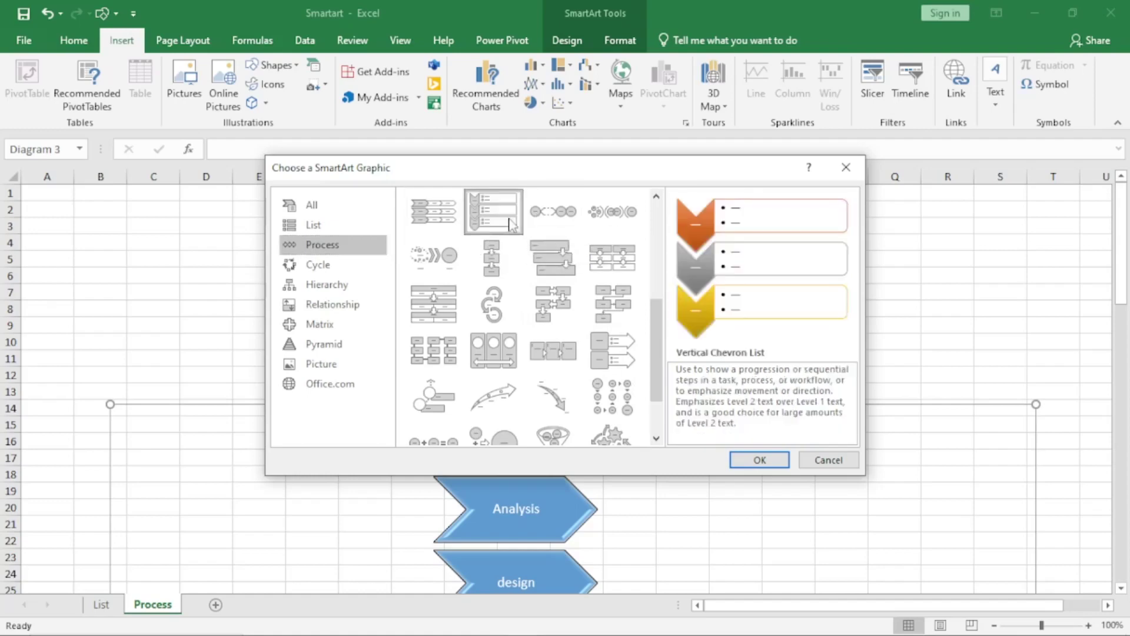
{"action": "left_click", "coordinate": [549, 224]}
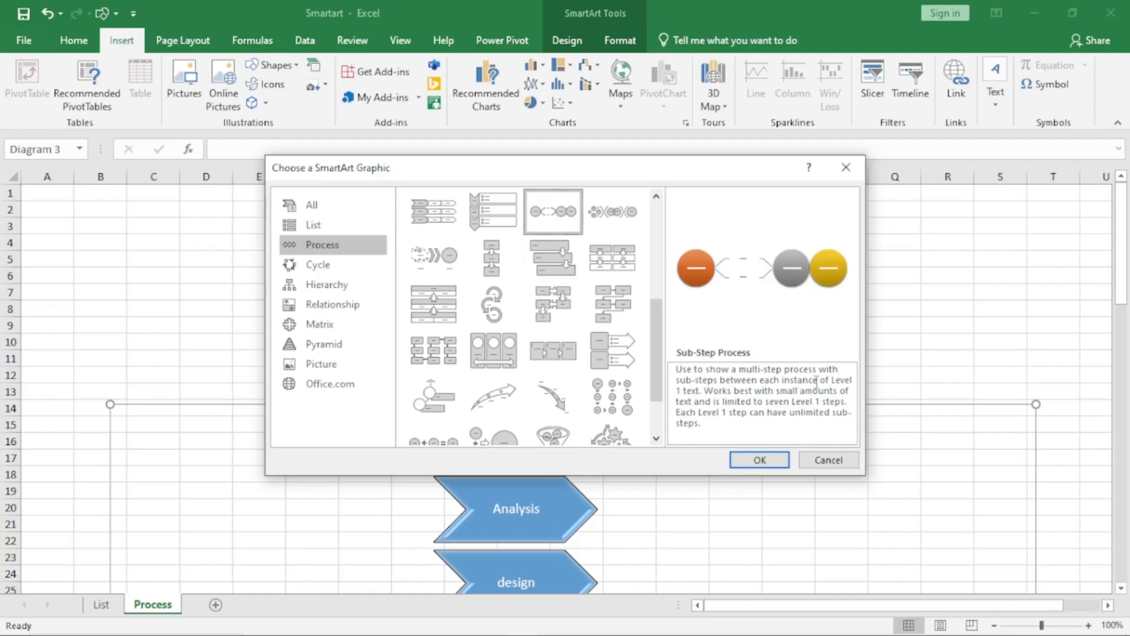
{"action": "left_click", "coordinate": [761, 461]}
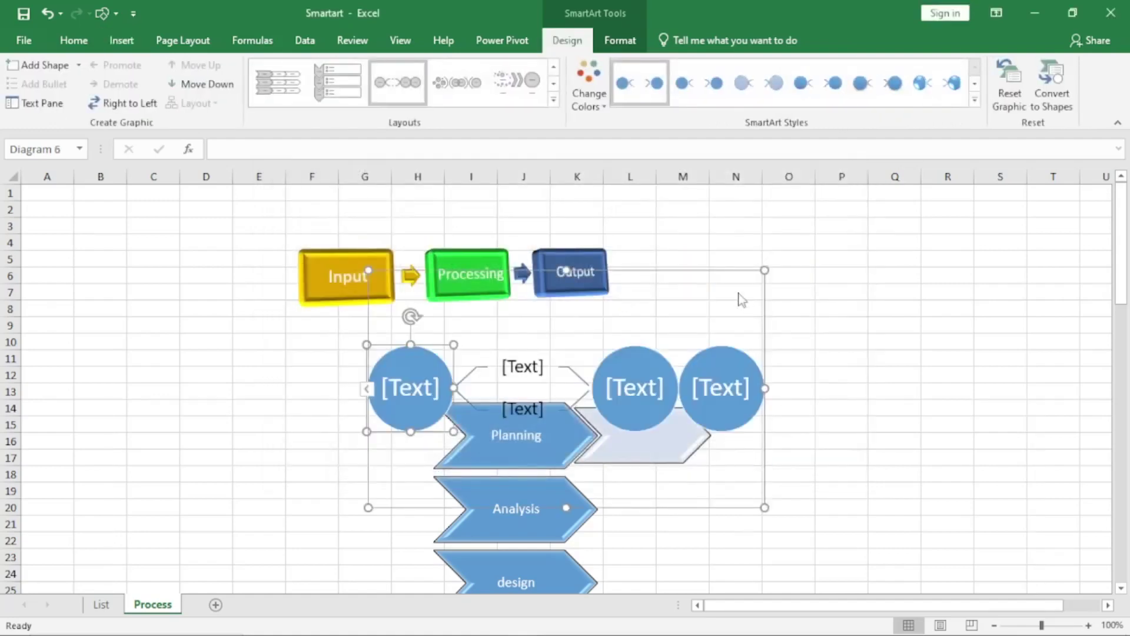
{"action": "left_click_drag", "start_coordinate": [724, 267], "coordinate": [1003, 200]}
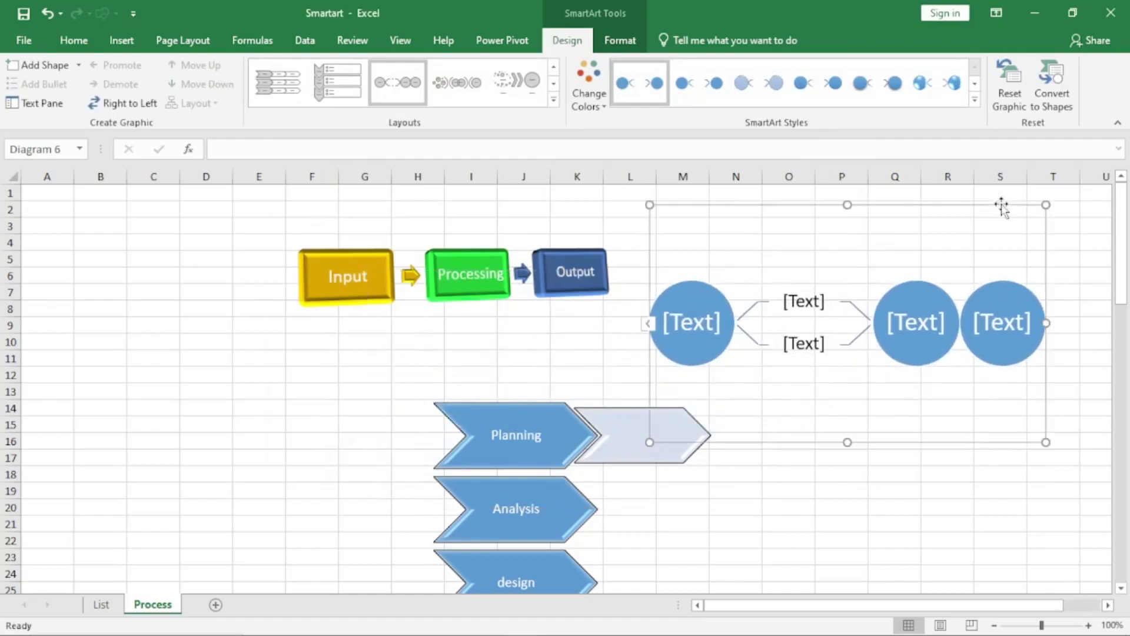
- Try the Sub-Step Process and Phased Process layouts on the six-stage diagram
{"action": "left_click", "coordinate": [522, 414]}
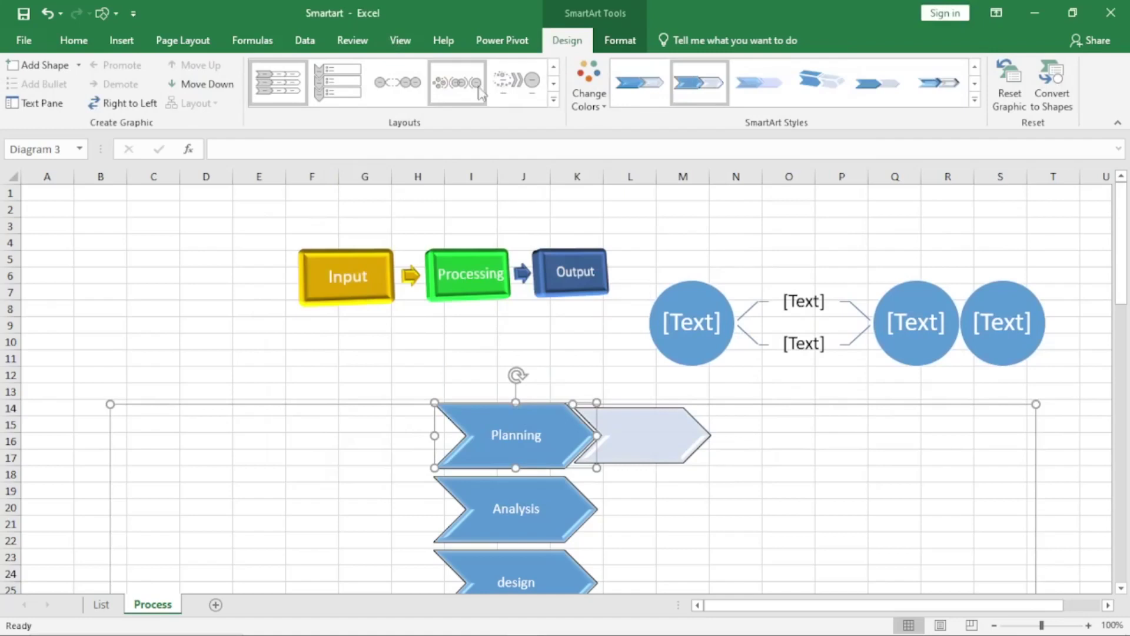
{"action": "left_click", "coordinate": [397, 82]}
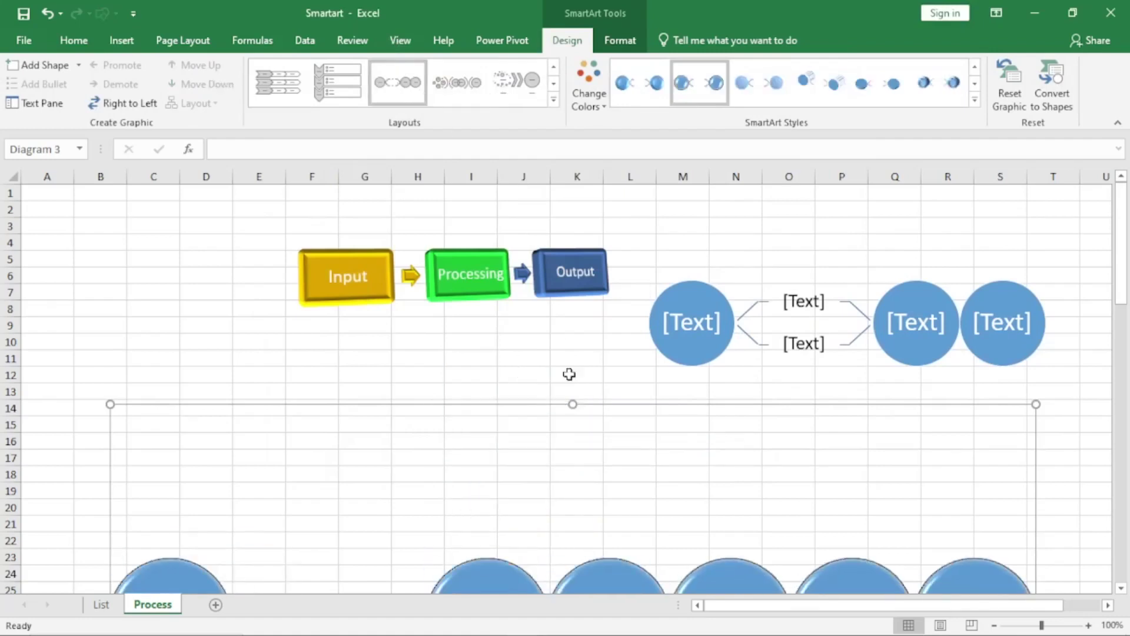
{"action": "scroll", "coordinate": [569, 374], "scroll_direction": "down", "scroll_amount": 5}
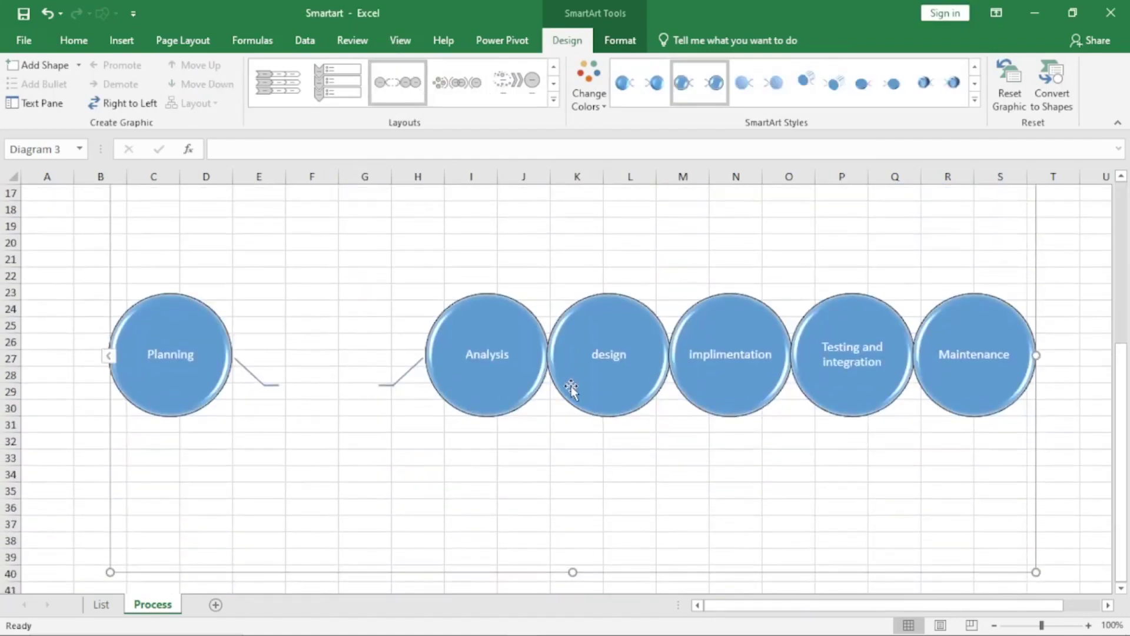
{"action": "scroll", "coordinate": [571, 387], "scroll_direction": "up", "scroll_amount": 3}
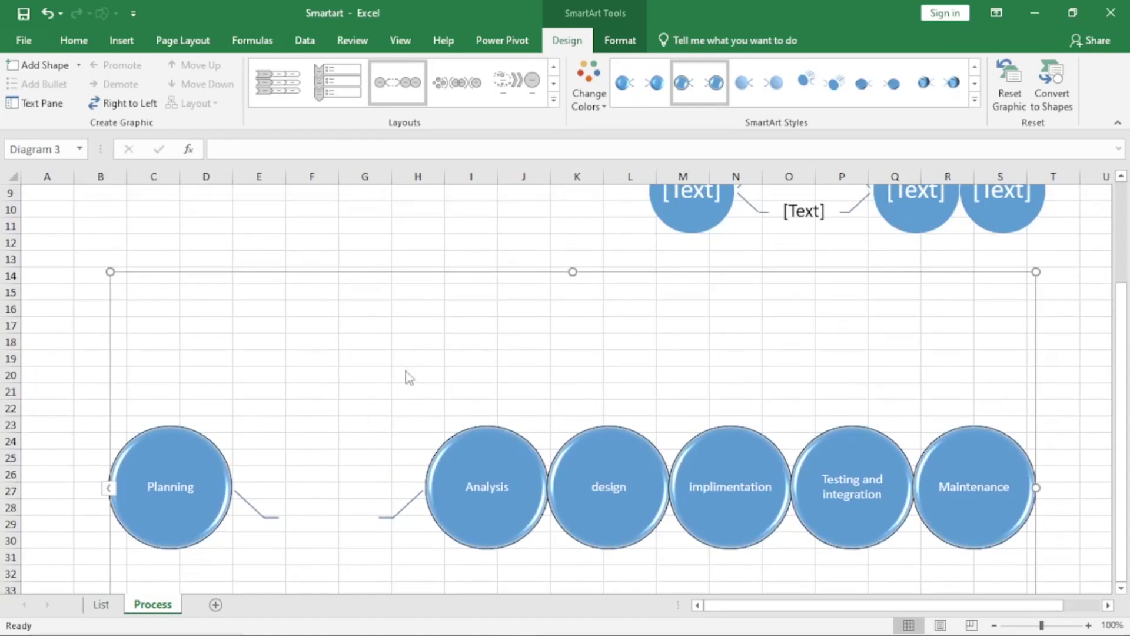
{"action": "scroll", "coordinate": [406, 377], "scroll_direction": "up", "scroll_amount": 3}
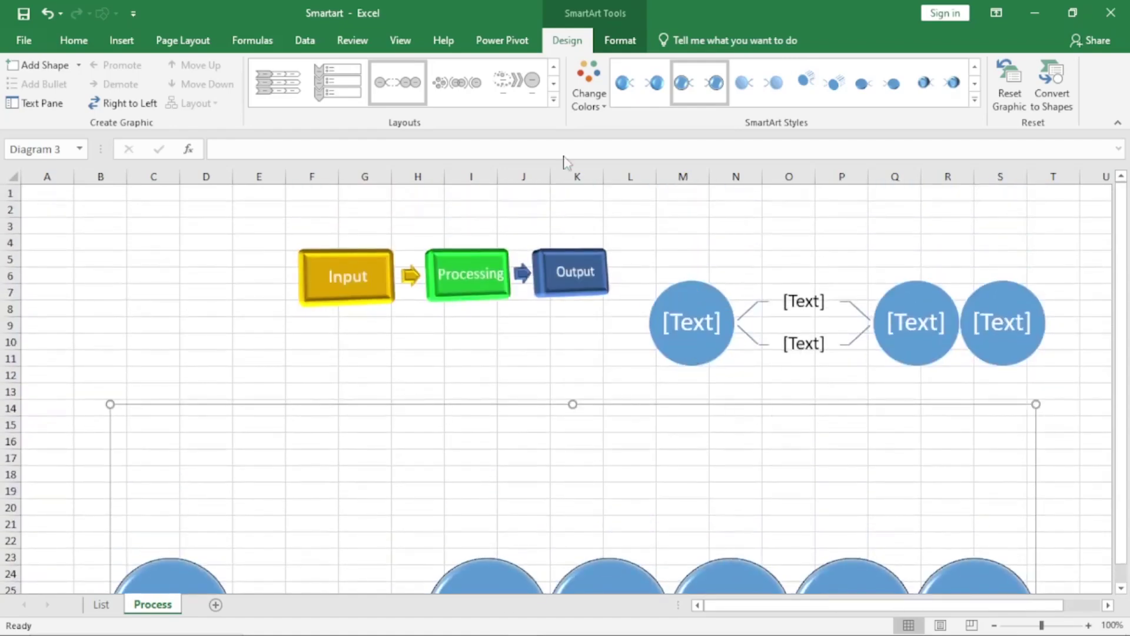
{"action": "left_click", "coordinate": [460, 89]}
{"action": "scroll", "coordinate": [597, 458], "scroll_direction": "down", "scroll_amount": 5}
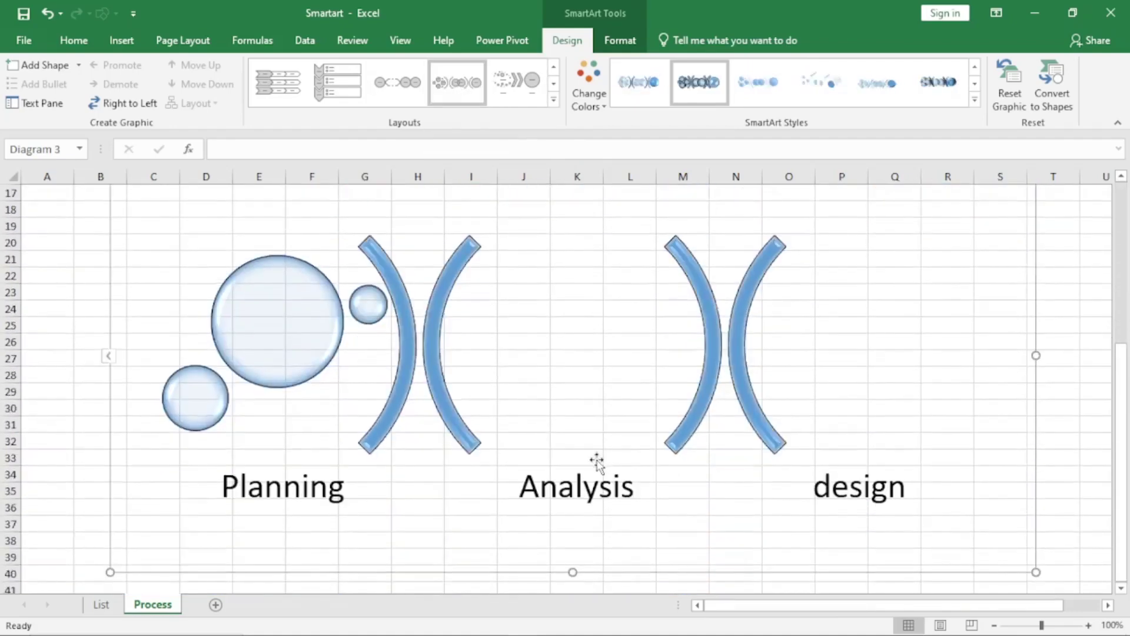
- Change the six-stage diagram to the process layout with scattered dots around Planning, chevrons between stages and a final Maintenance circle
{"action": "left_click", "coordinate": [554, 100]}
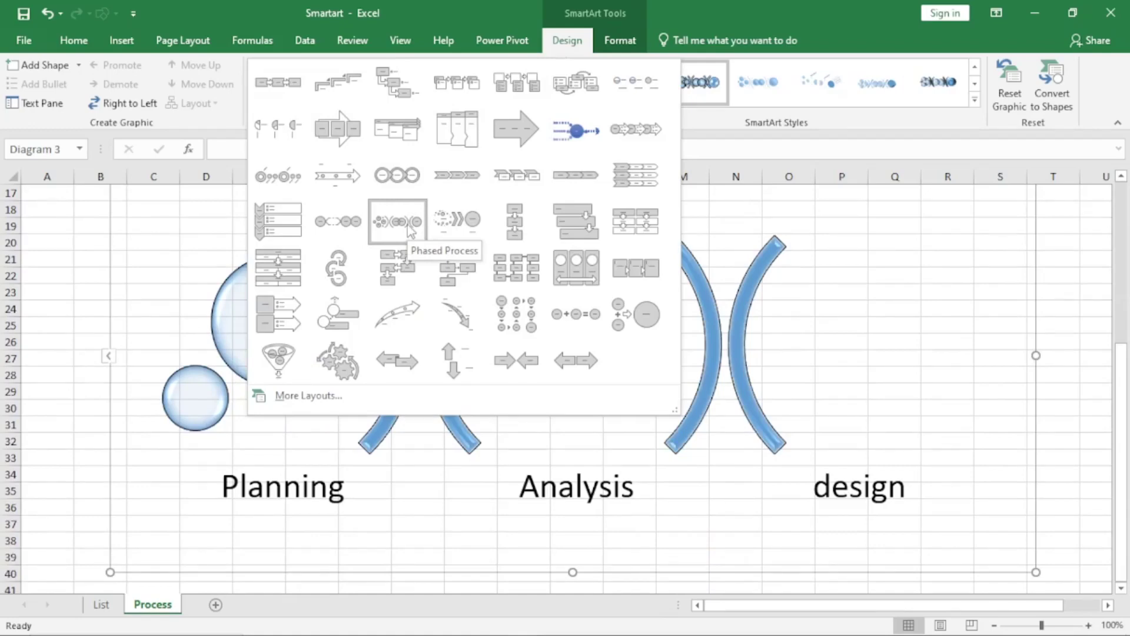
{"action": "left_click", "coordinate": [473, 222]}
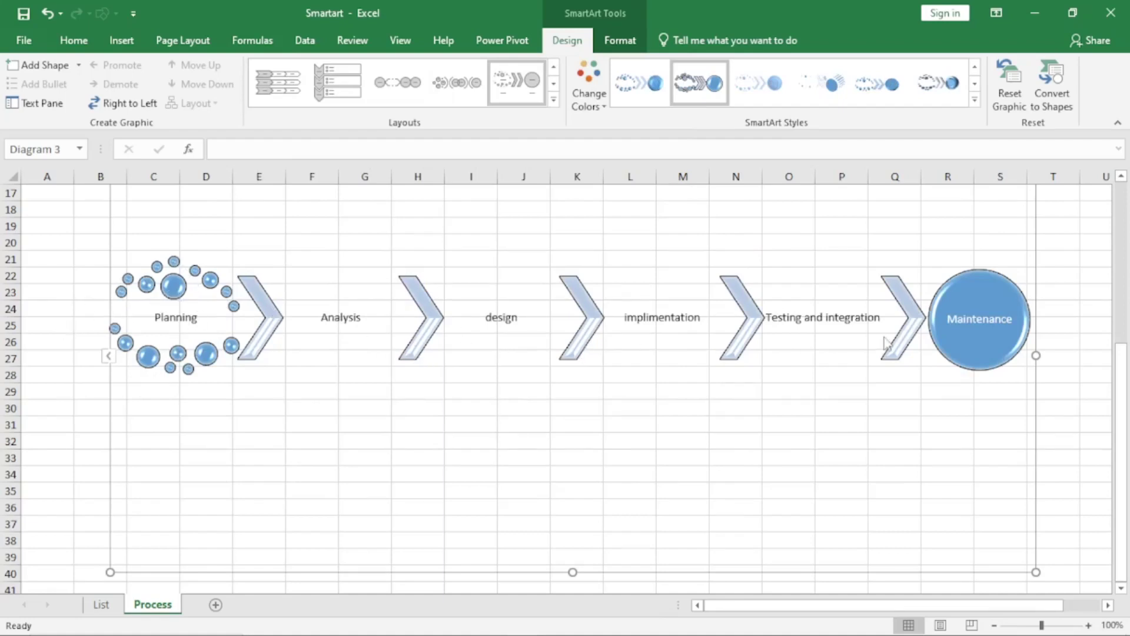
{"action": "scroll", "coordinate": [288, 527], "scroll_direction": "down", "scroll_amount": 2}
- Insert a Random to Result Process SmartArt and place it below the Chevron List diagram, starting at about row 78 between columns G and N
{"action": "scroll", "coordinate": [277, 506], "scroll_direction": "down", "scroll_amount": 14}
{"action": "left_click_drag", "start_coordinate": [239, 430], "coordinate": [237, 416]}
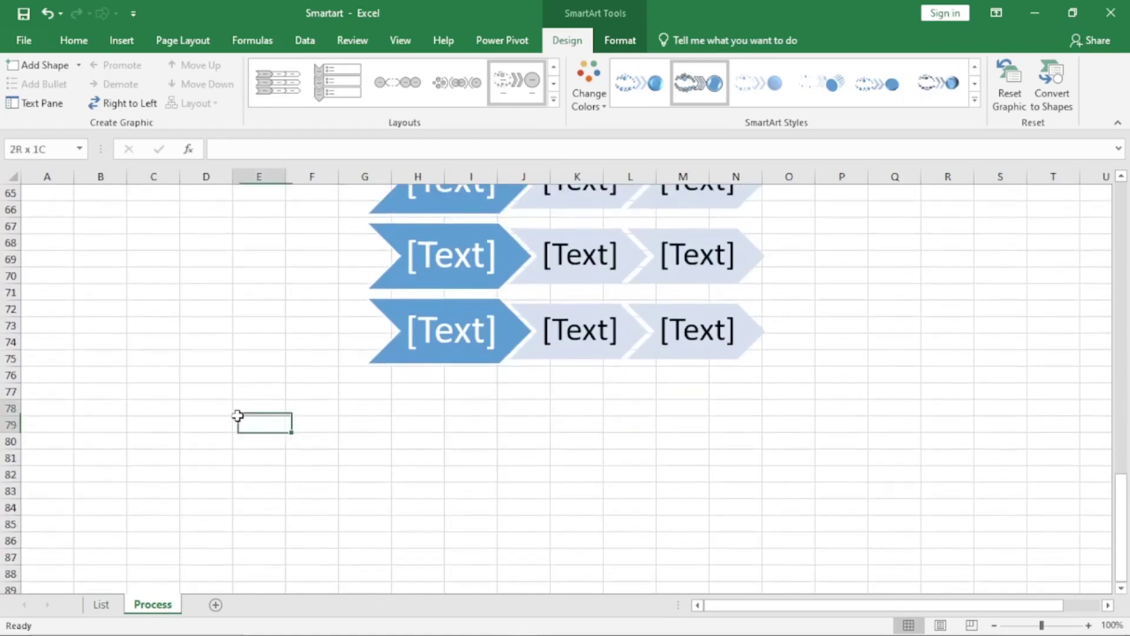
{"action": "left_click", "coordinate": [121, 40]}
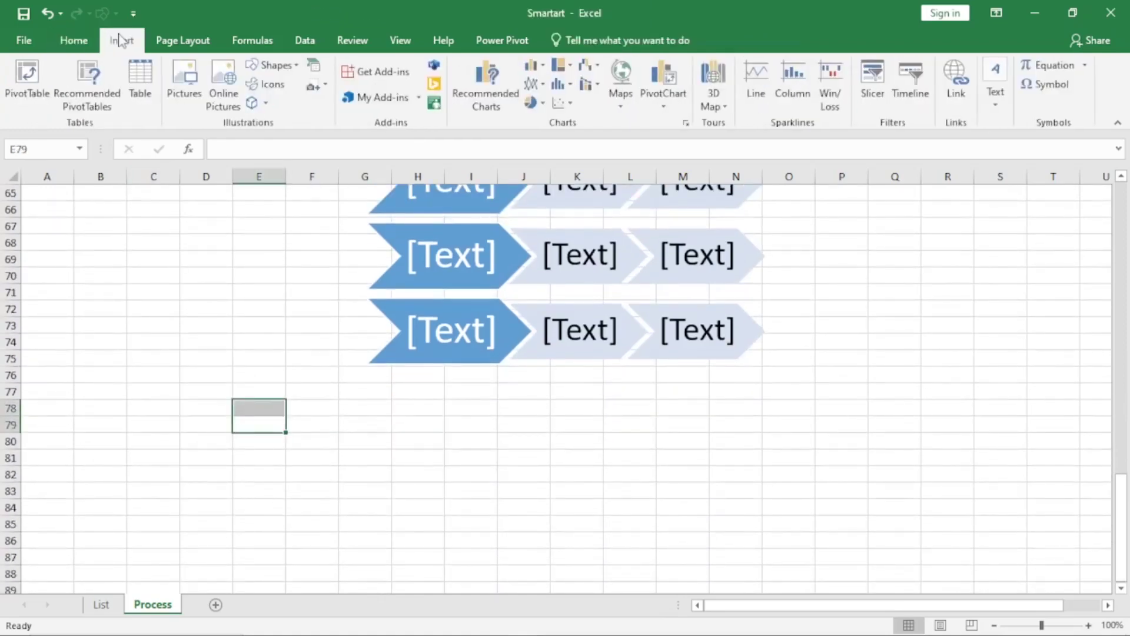
{"action": "left_click", "coordinate": [313, 66]}
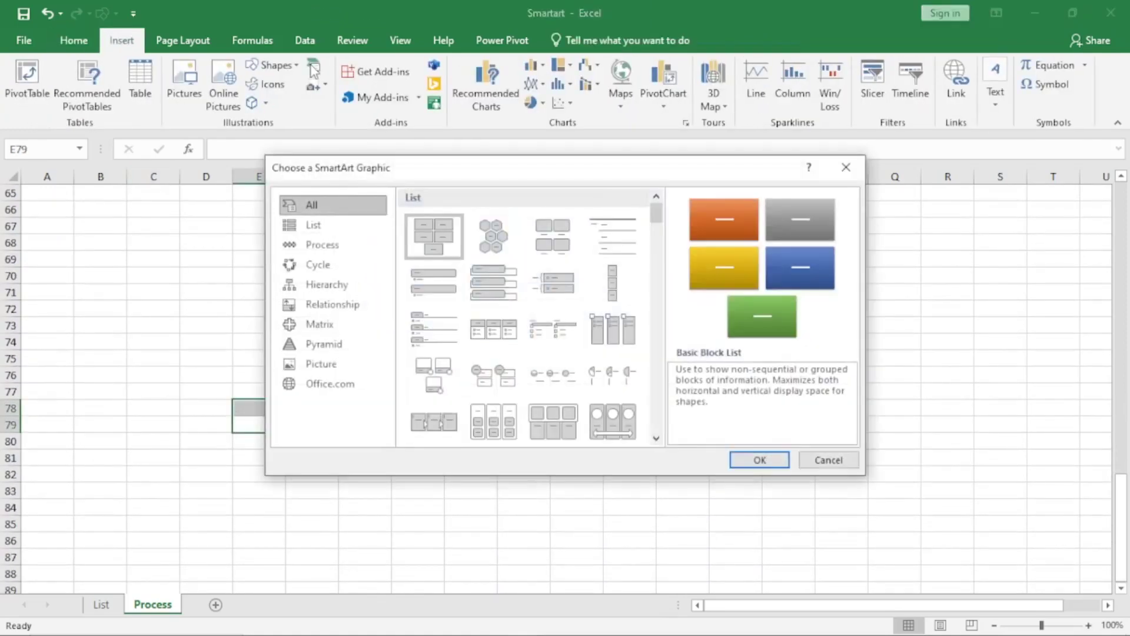
{"action": "left_click", "coordinate": [324, 247]}
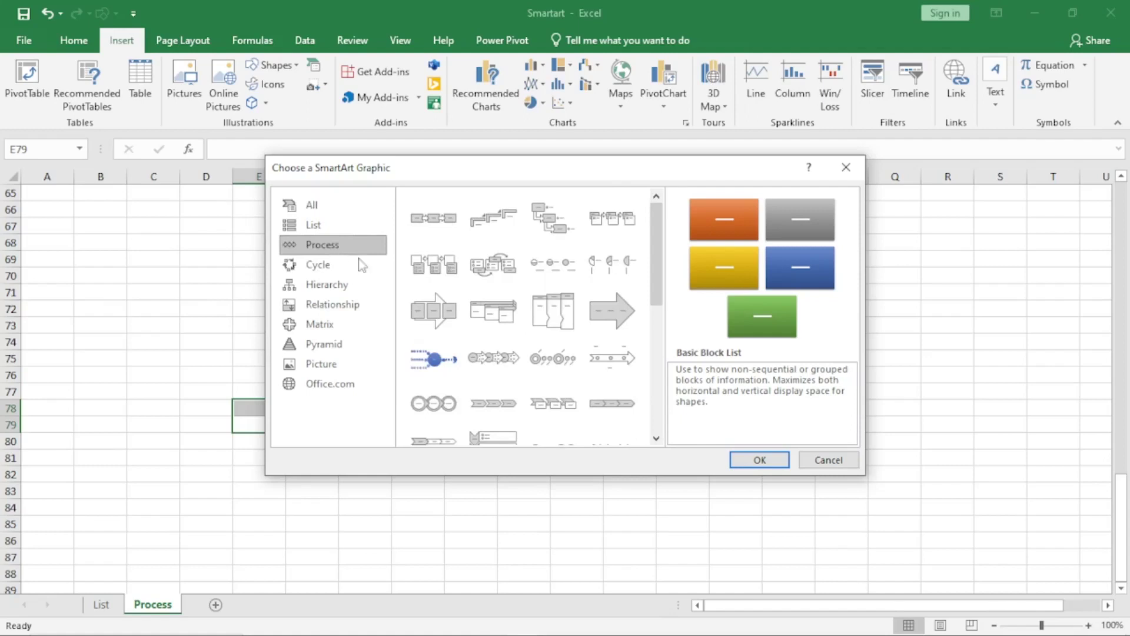
{"action": "left_click", "coordinate": [657, 440]}
{"action": "left_click", "coordinate": [657, 441]}
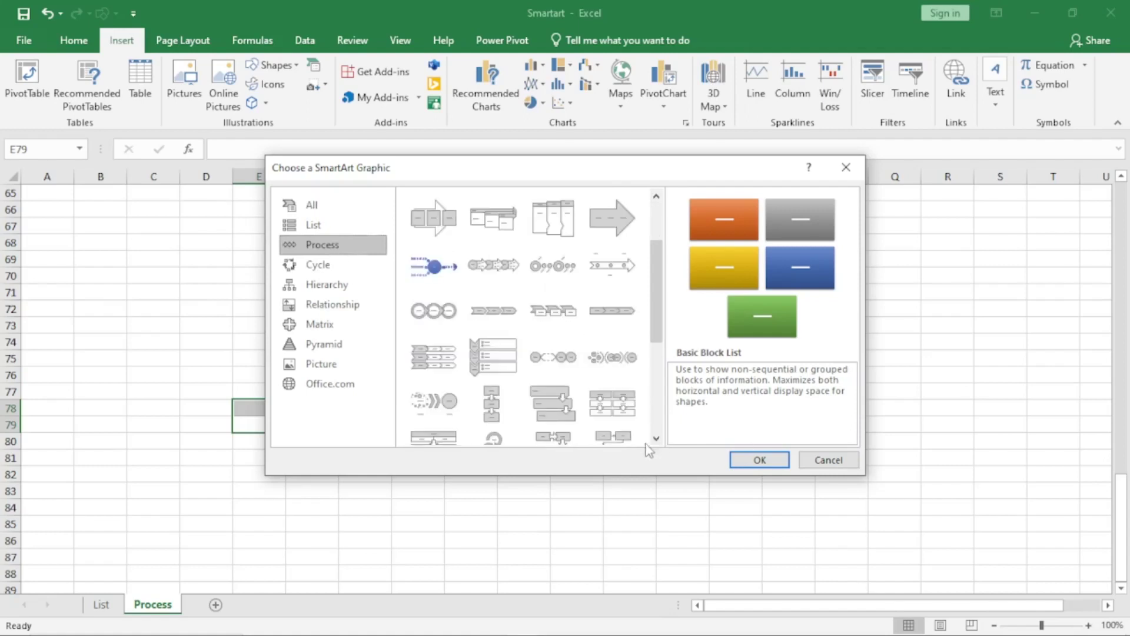
{"action": "left_click", "coordinate": [427, 410]}
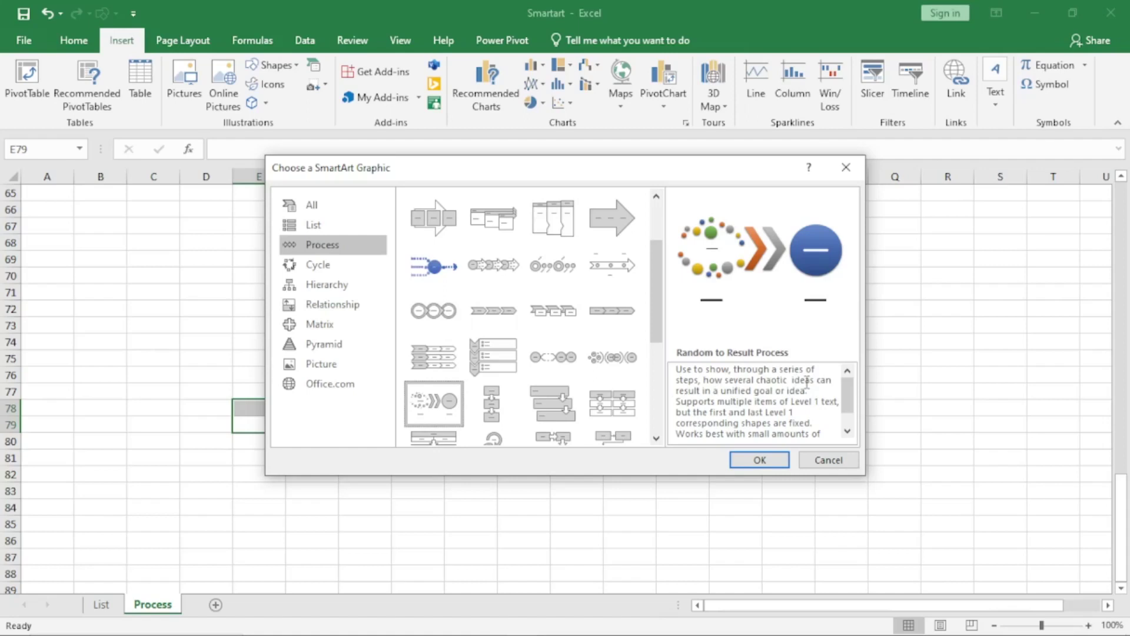
{"action": "left_click", "coordinate": [764, 460]}
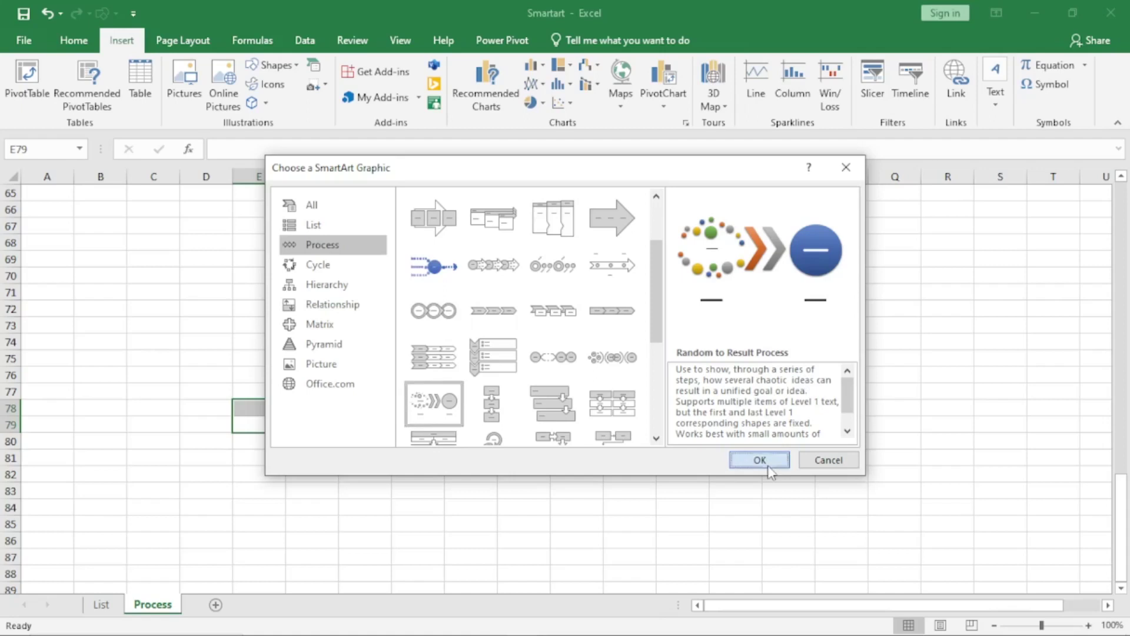
{"action": "left_click_drag", "start_coordinate": [658, 268], "coordinate": [623, 397]}
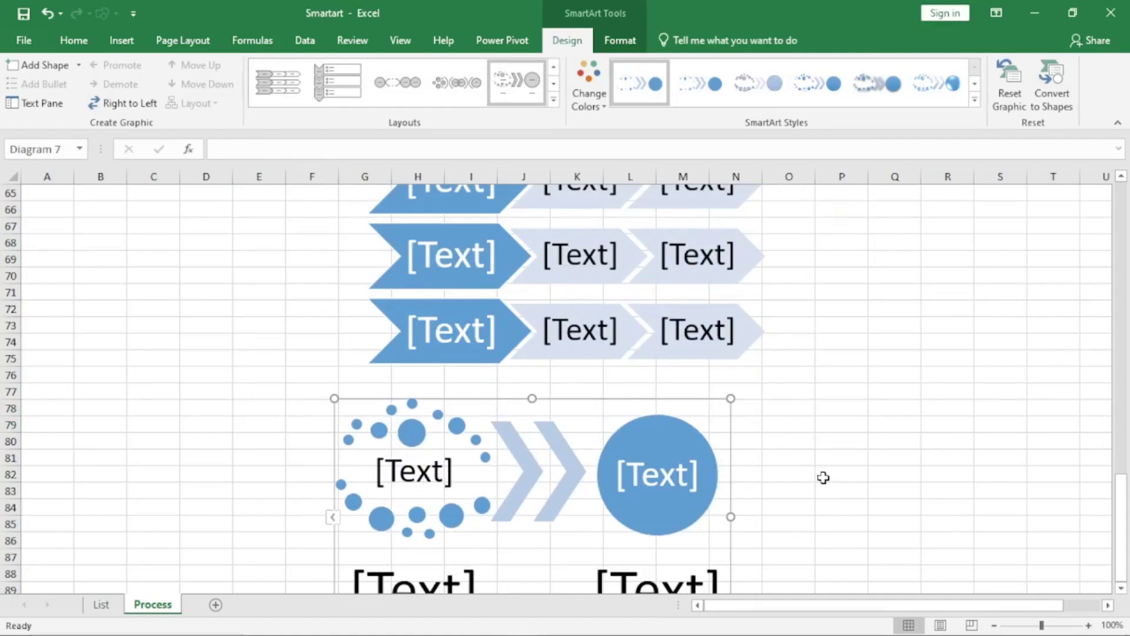
- Change the six-stage diagram to the vertical process layout with a single column of boxes linked by downward arrows
{"action": "scroll", "coordinate": [855, 514], "scroll_direction": "up", "scroll_amount": 19}
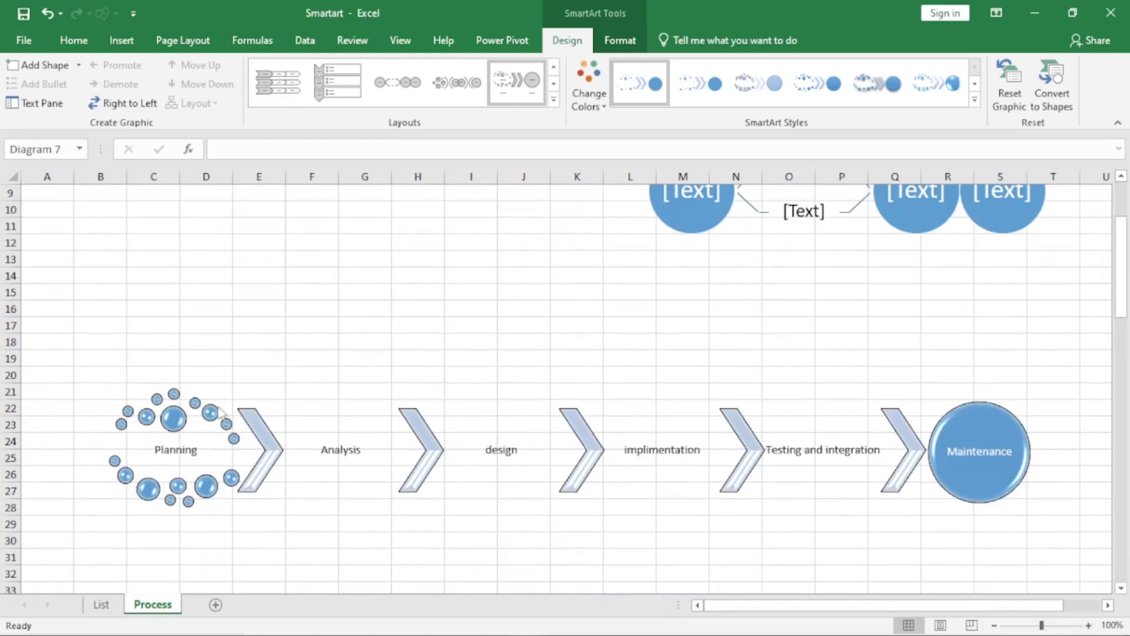
{"action": "left_click", "coordinate": [197, 413]}
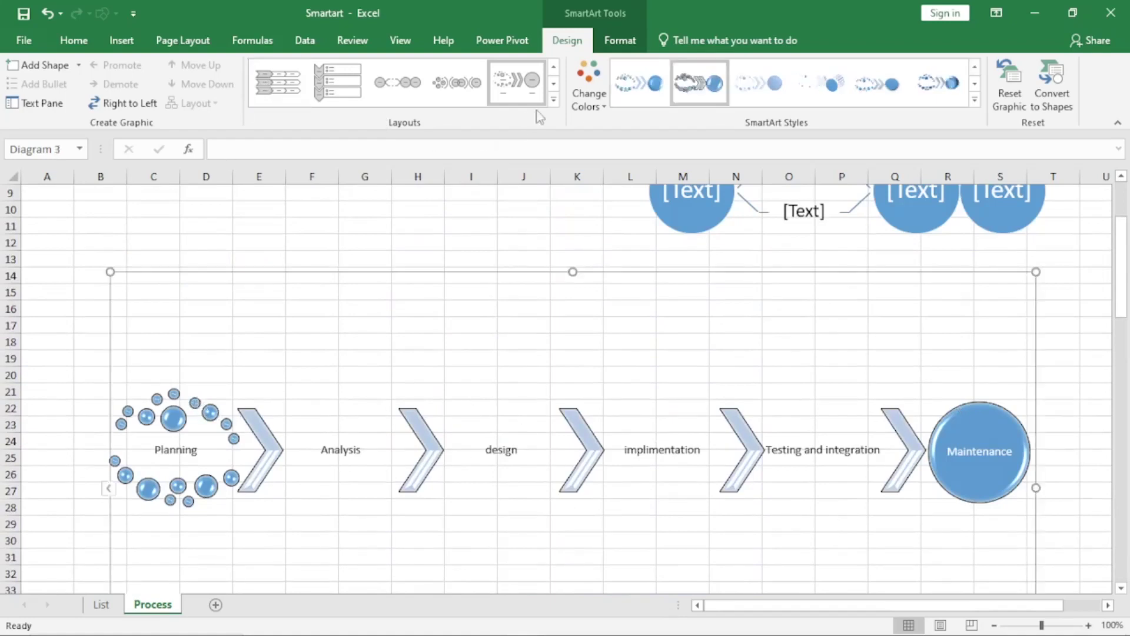
{"action": "left_click", "coordinate": [554, 101]}
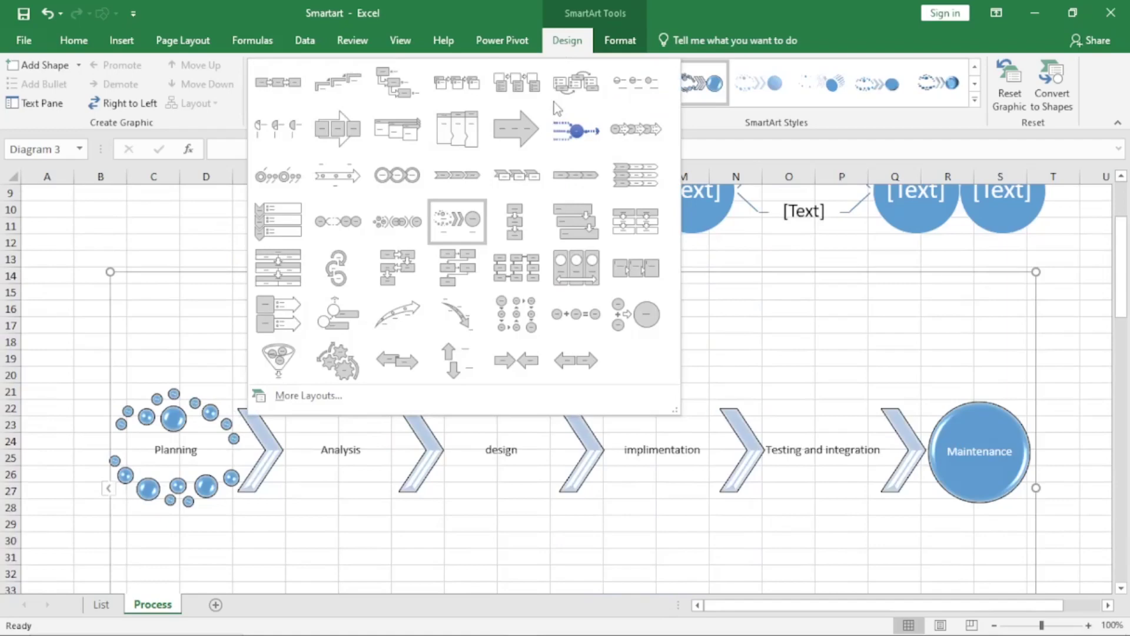
{"action": "left_click", "coordinate": [514, 227]}
{"action": "scroll", "coordinate": [682, 396], "scroll_direction": "down", "scroll_amount": 4}
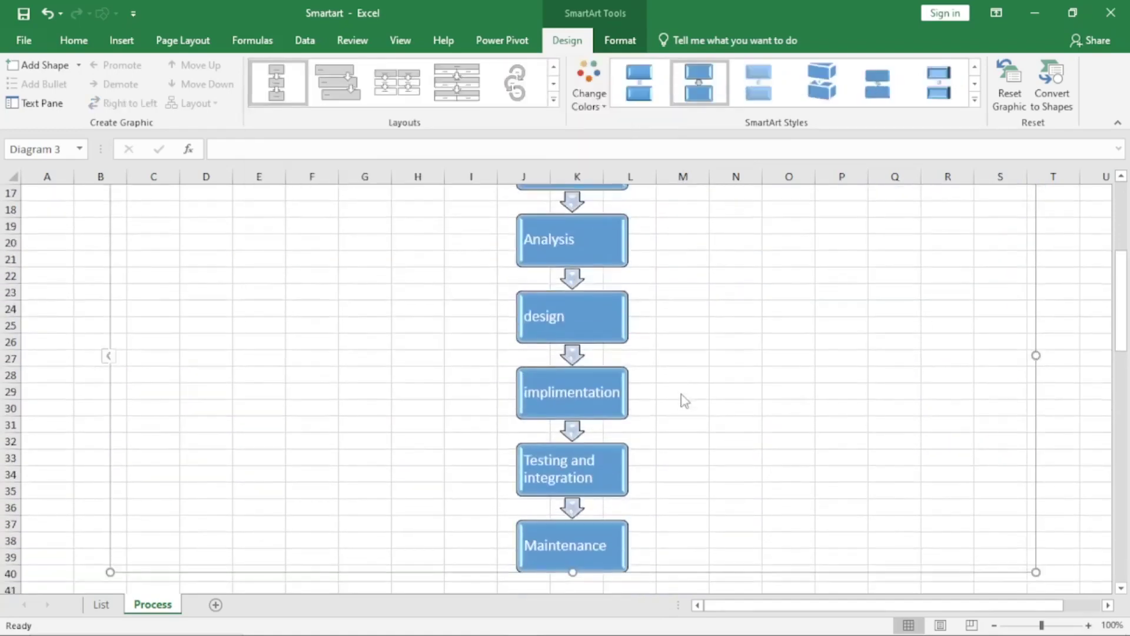
{"action": "scroll", "coordinate": [685, 398], "scroll_direction": "up", "scroll_amount": 4}
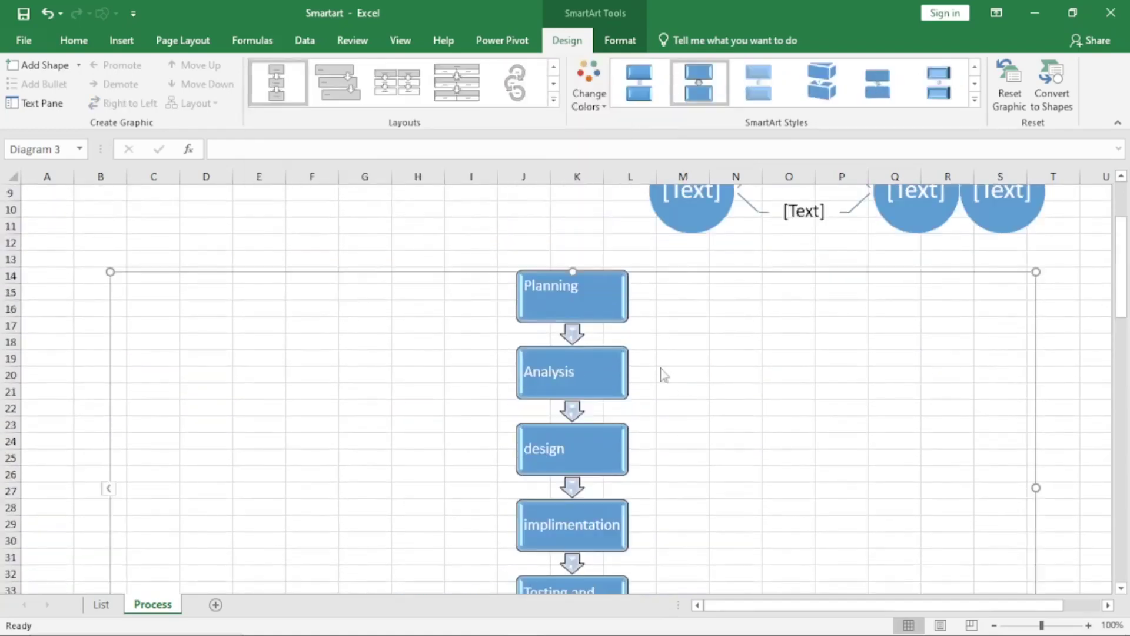
- Switch the six-stage diagram to the staggered layout of descending bars and try a second line "hhhh" in the Planning bar, removing it again
{"action": "left_click", "coordinate": [553, 100]}
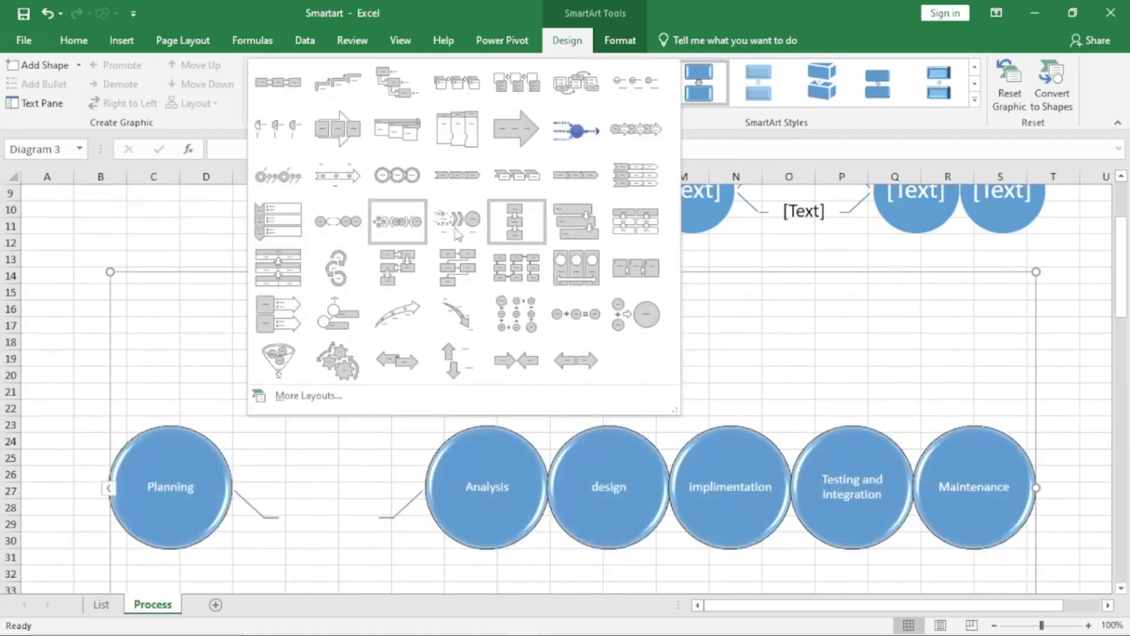
{"action": "left_click", "coordinate": [588, 236]}
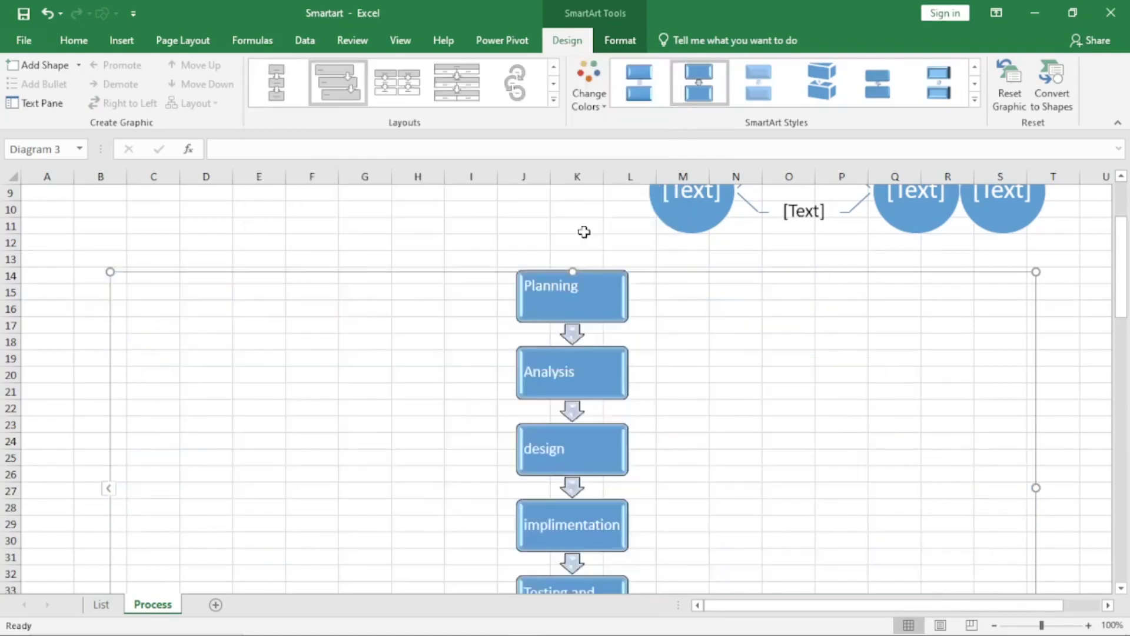
{"action": "left_click", "coordinate": [223, 296]}
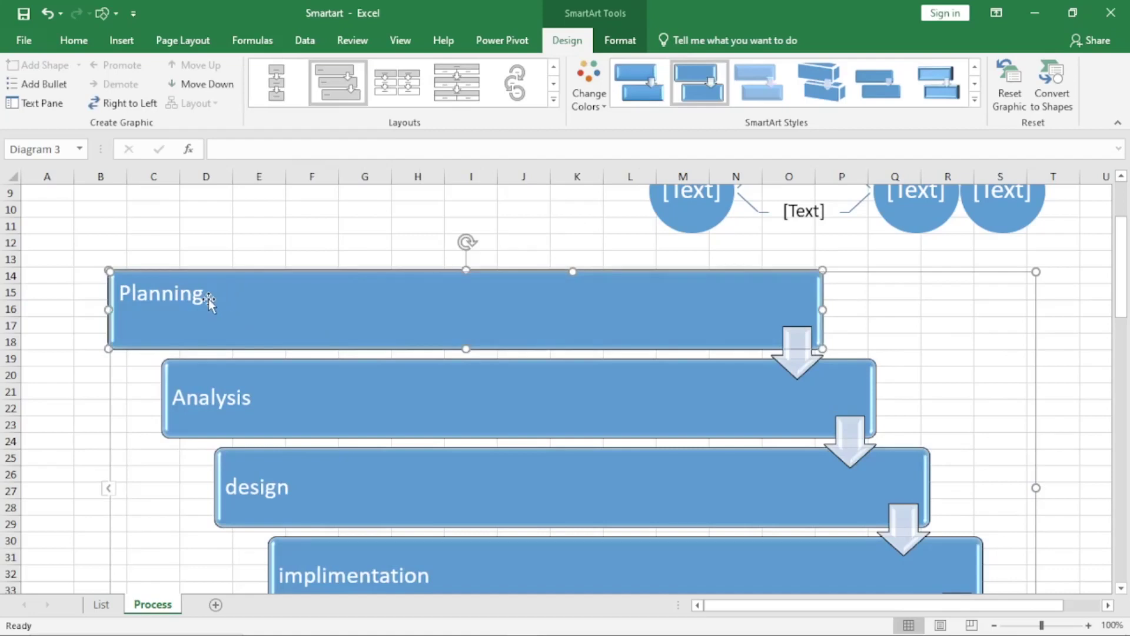
{"action": "left_click", "coordinate": [208, 299]}
{"action": "key", "text": "Return"}
{"action": "type", "text": "hhhh"}
{"action": "key", "text": "BackSpace"}
{"action": "key", "text": "BackSpace"}
{"action": "key", "text": "BackSpace"}
{"action": "key", "text": "BackSpace"}
{"action": "key", "text": "BackSpace"}
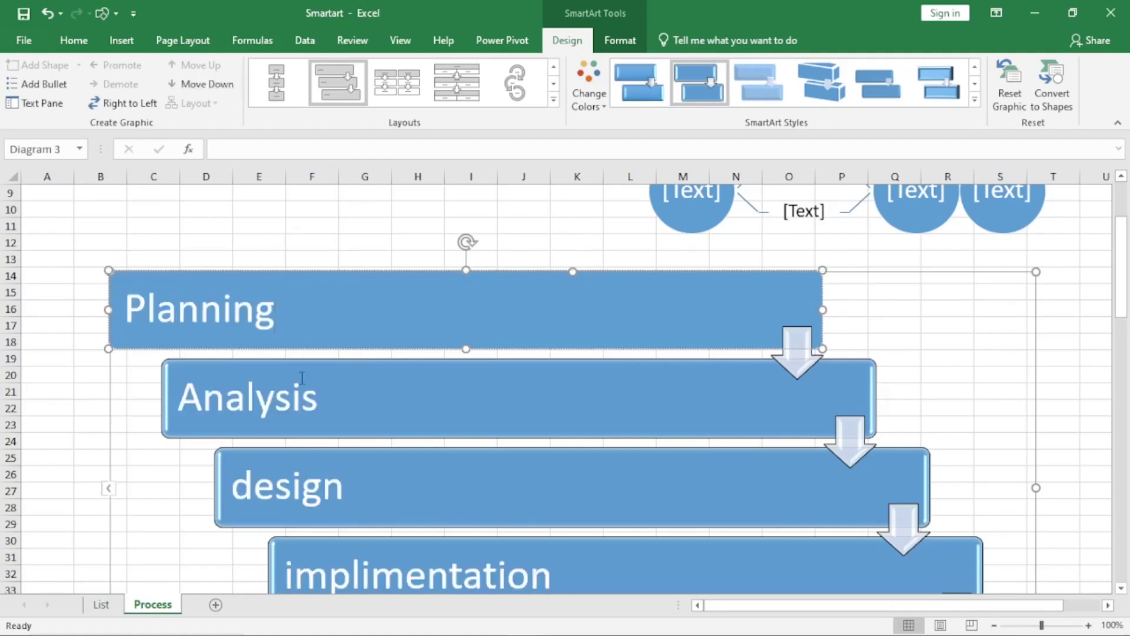
{"action": "left_click", "coordinate": [323, 399]}
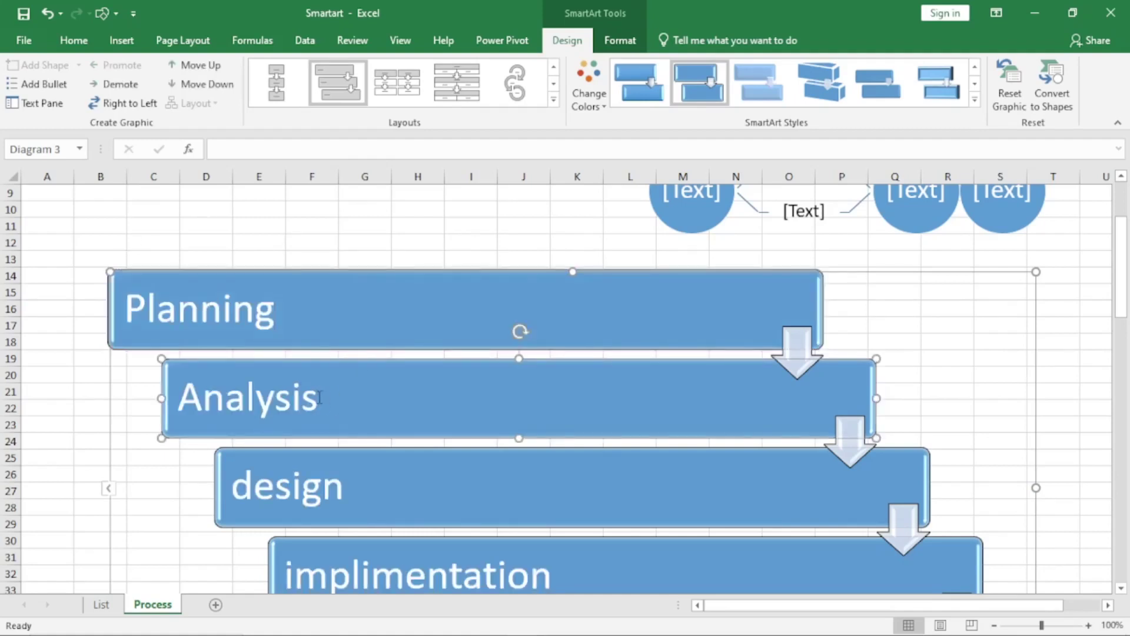
{"action": "left_click", "coordinate": [351, 492]}
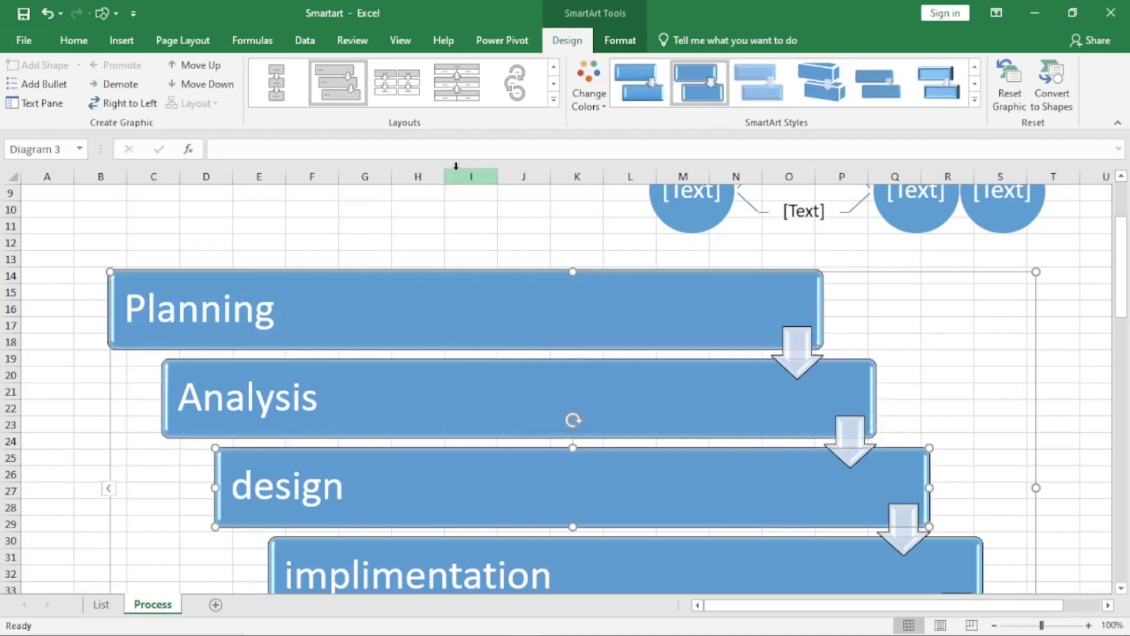
- Change the six-stage diagram to the Circle Arrow Process layout and review the whole chain of stages
{"action": "left_click", "coordinate": [553, 100]}
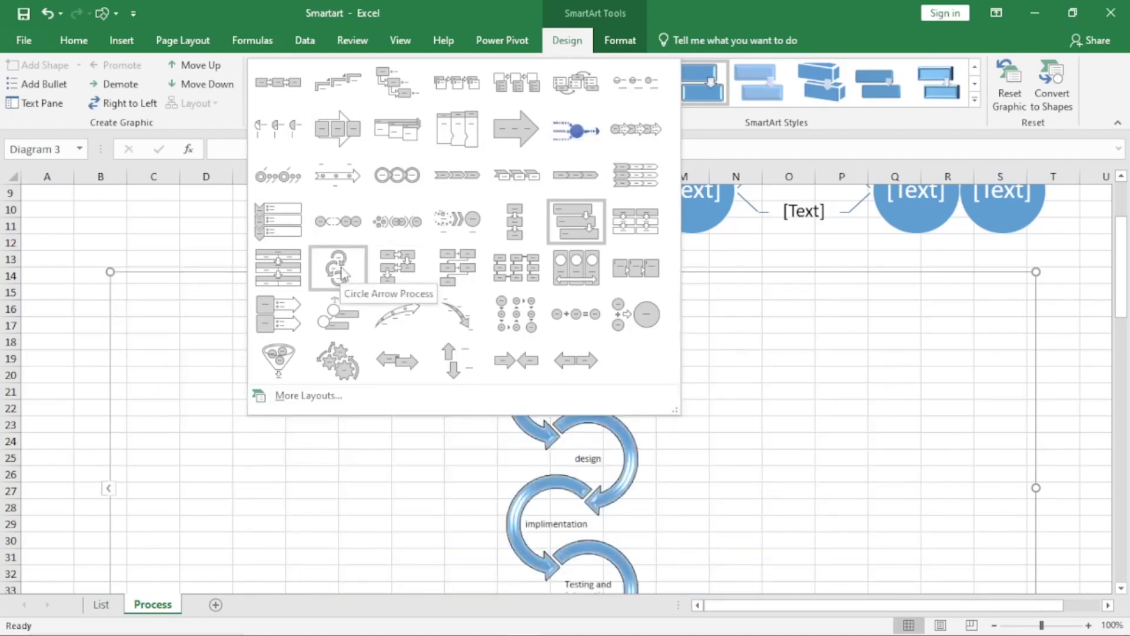
{"action": "left_click", "coordinate": [341, 274]}
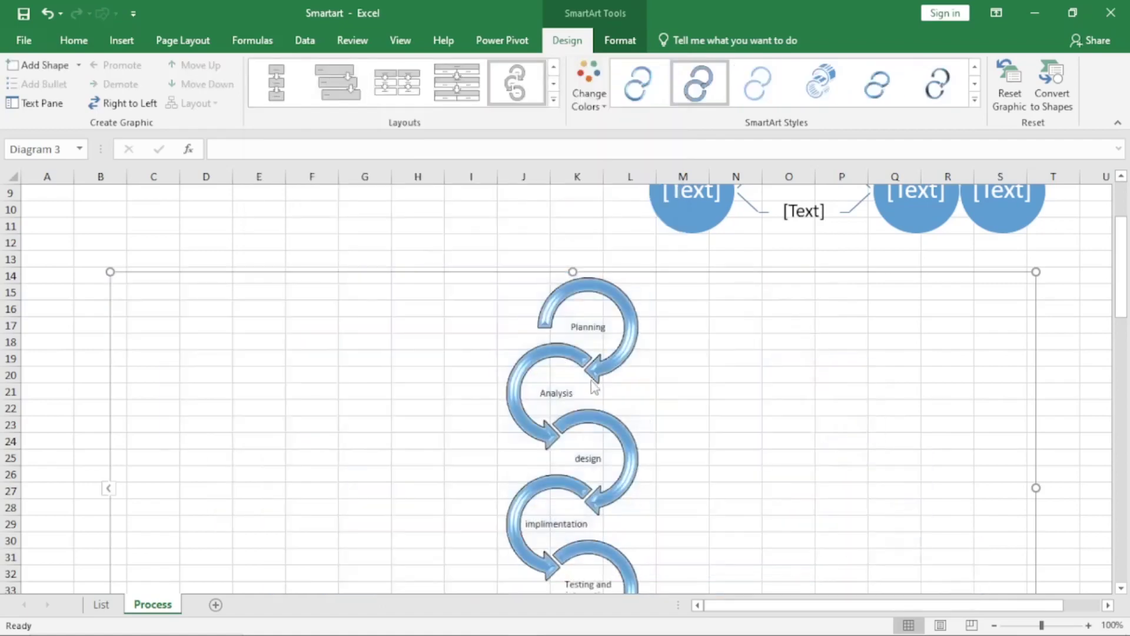
{"action": "scroll", "coordinate": [590, 381], "scroll_direction": "down", "scroll_amount": 8}
{"action": "scroll", "coordinate": [590, 382], "scroll_direction": "up", "scroll_amount": 11}
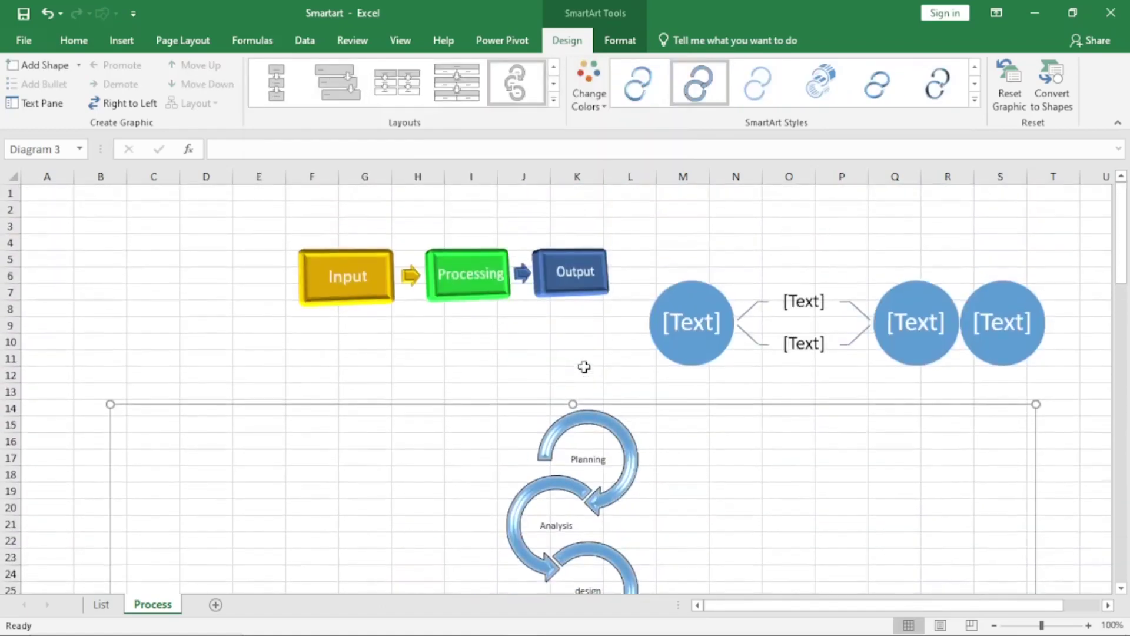
- Change the six-stage diagram to the bending process layout with block arrows that turn down at design and run back to Maintenance
{"action": "left_click", "coordinate": [554, 100]}
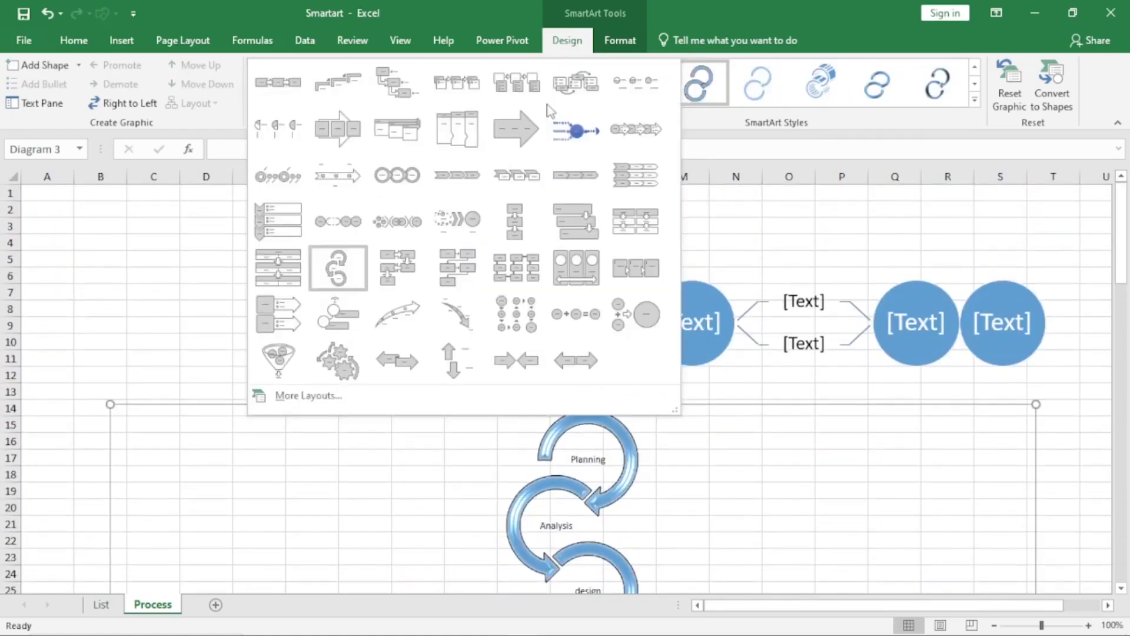
{"action": "left_click", "coordinate": [390, 272]}
{"action": "scroll", "coordinate": [604, 434], "scroll_direction": "down", "scroll_amount": 5}
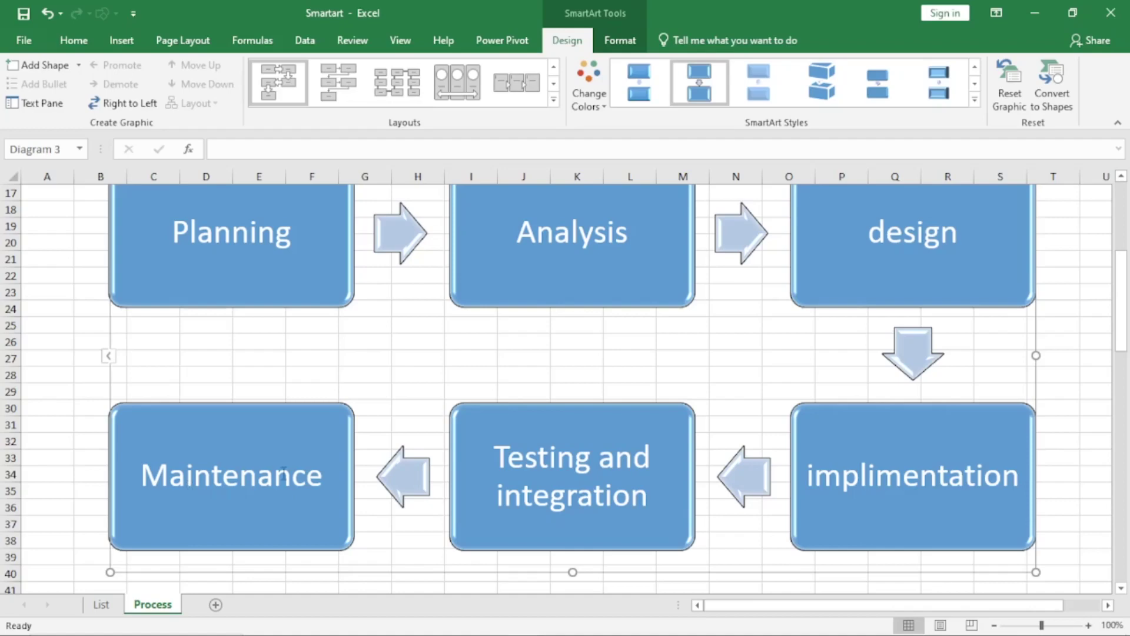
{"action": "scroll", "coordinate": [496, 232], "scroll_direction": "up", "scroll_amount": 5}
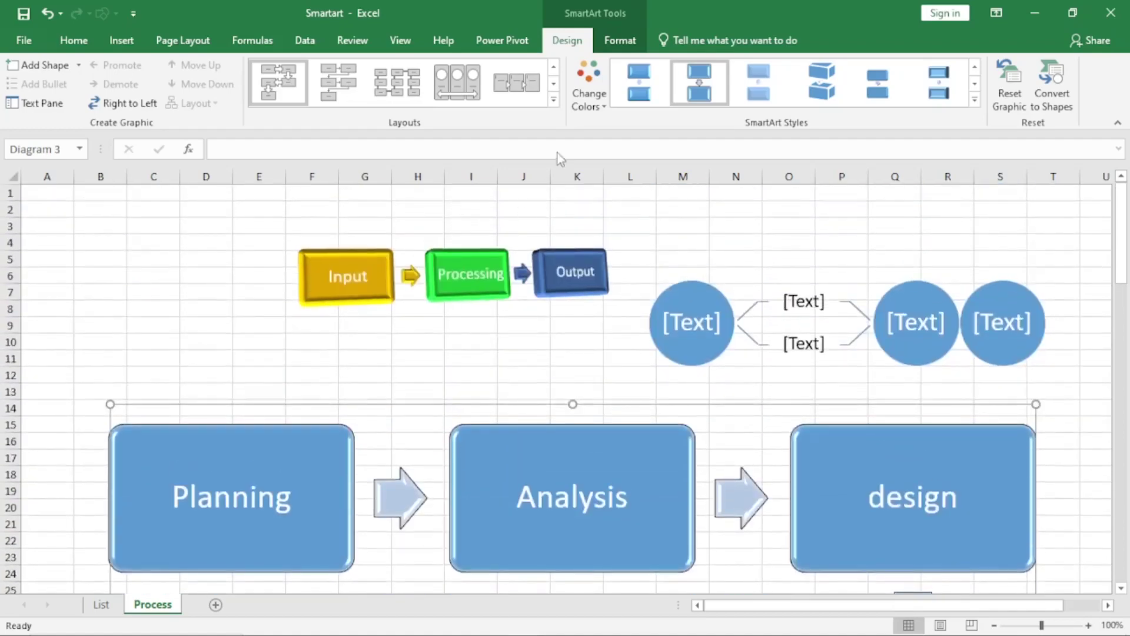
- Change the six-stage diagram to the repeating bending layout with thin connector arrows, and point out the connectors on either side of Analysis
{"action": "left_click", "coordinate": [554, 101]}
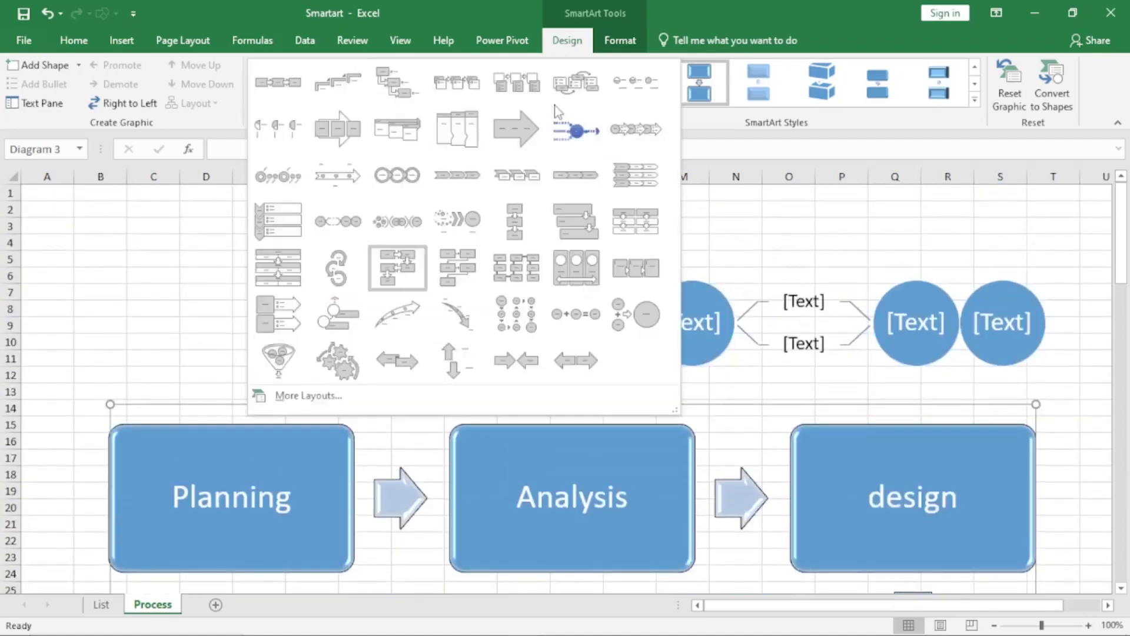
{"action": "left_click", "coordinate": [445, 272]}
{"action": "scroll", "coordinate": [588, 408], "scroll_direction": "down", "scroll_amount": 7}
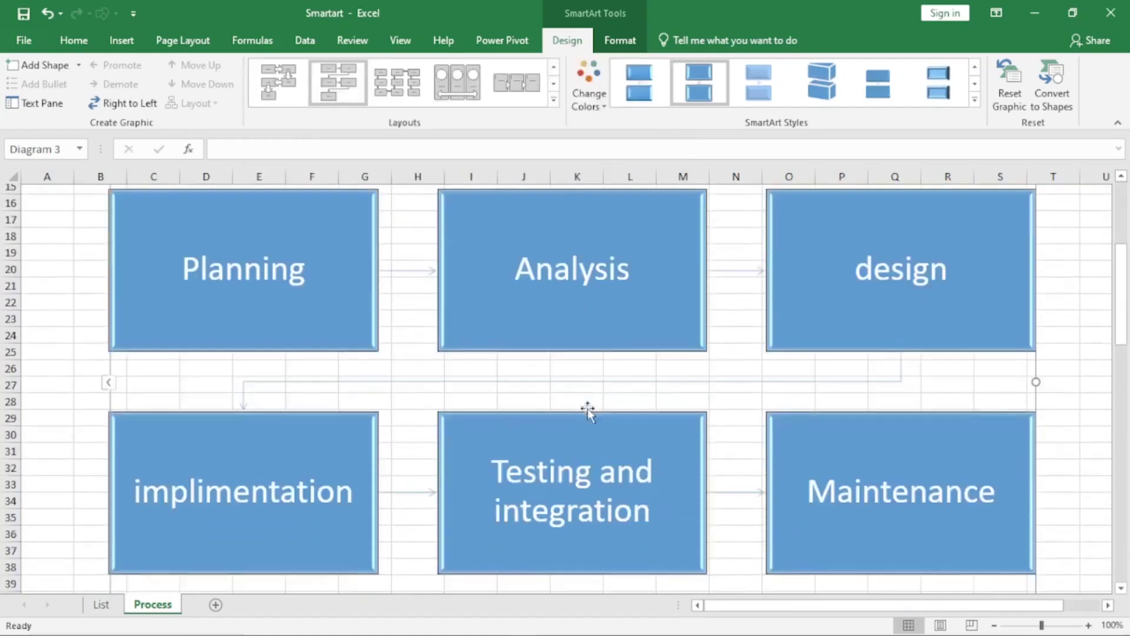
{"action": "scroll", "coordinate": [588, 408], "scroll_direction": "up", "scroll_amount": 4}
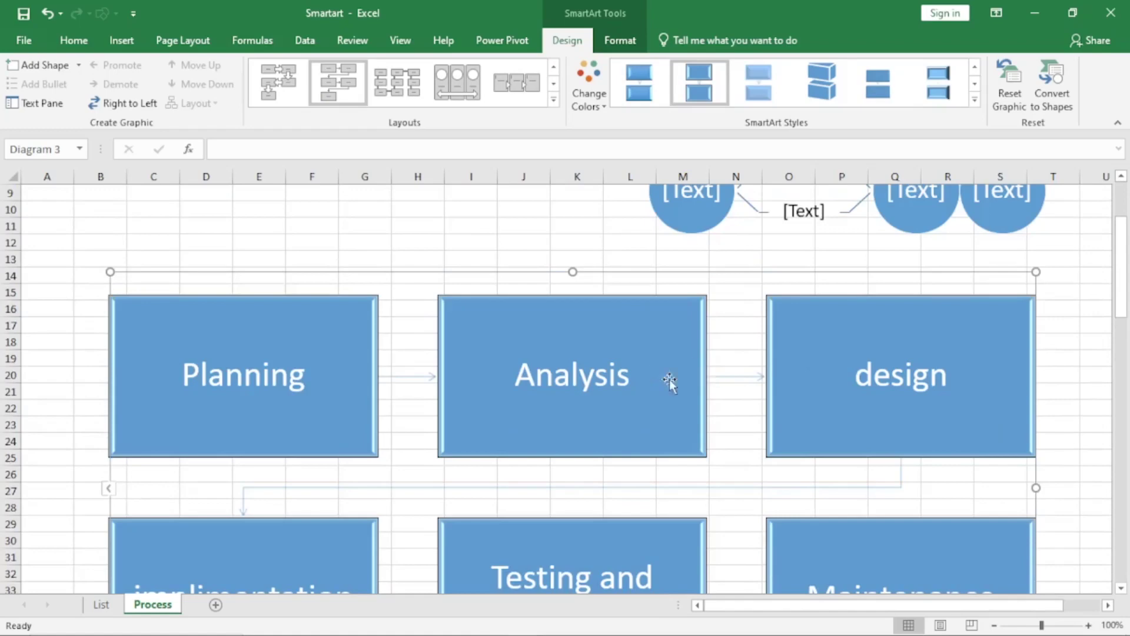
{"action": "left_click", "coordinate": [409, 375]}
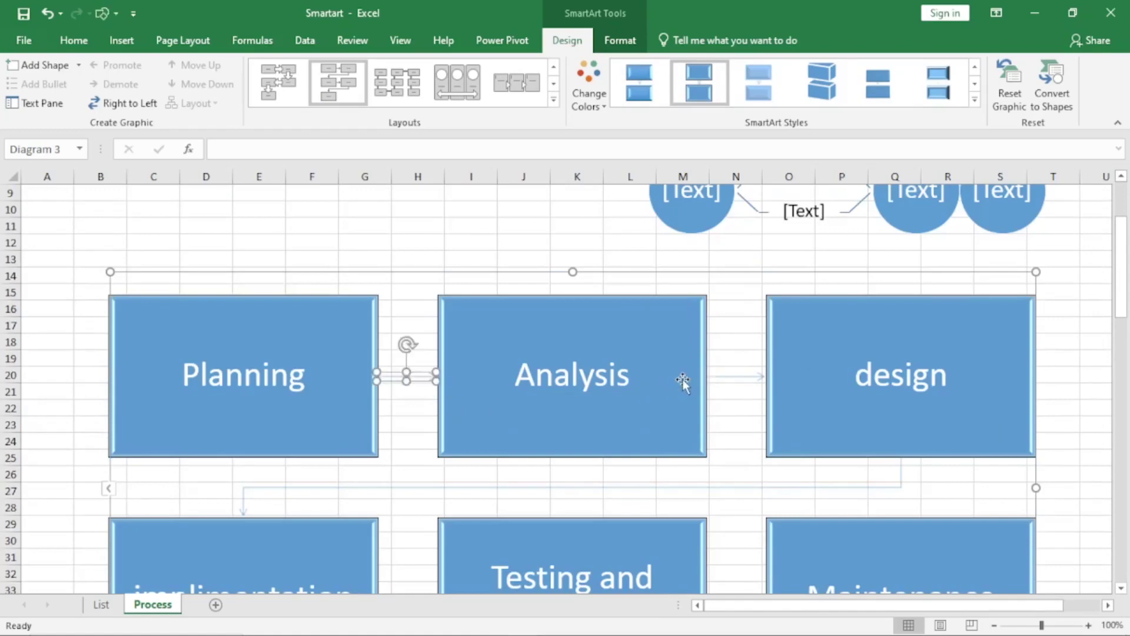
{"action": "left_click", "coordinate": [740, 377]}
{"action": "scroll", "coordinate": [882, 469], "scroll_direction": "down", "scroll_amount": 2}
{"action": "scroll", "coordinate": [882, 469], "scroll_direction": "up", "scroll_amount": 5}
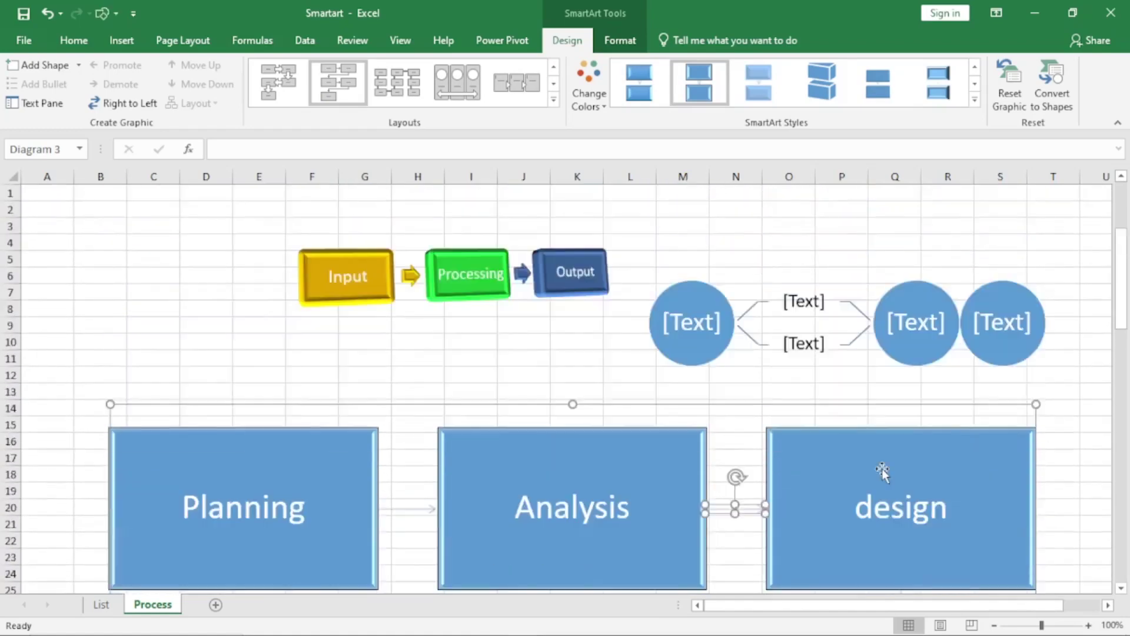
- Change the six-stage diagram to the vertical bending layout with two columns of three connected boxes, and review both columns
{"action": "left_click", "coordinate": [555, 101]}
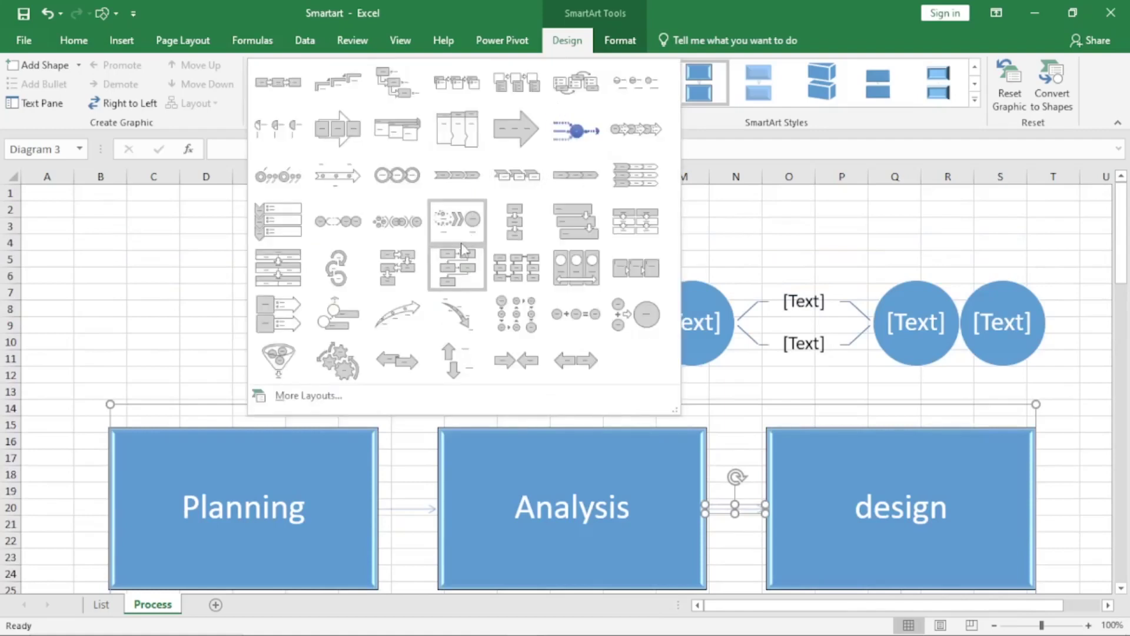
{"action": "left_click", "coordinate": [524, 274]}
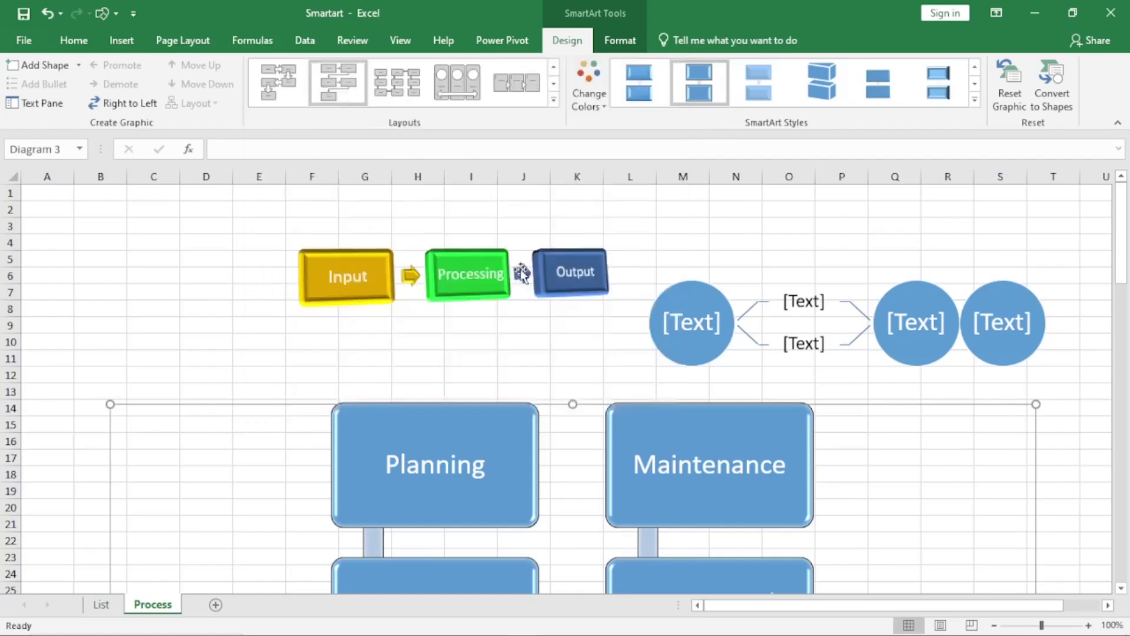
{"action": "scroll", "coordinate": [651, 371], "scroll_direction": "down", "scroll_amount": 8}
{"action": "scroll", "coordinate": [652, 370], "scroll_direction": "up", "scroll_amount": 5}
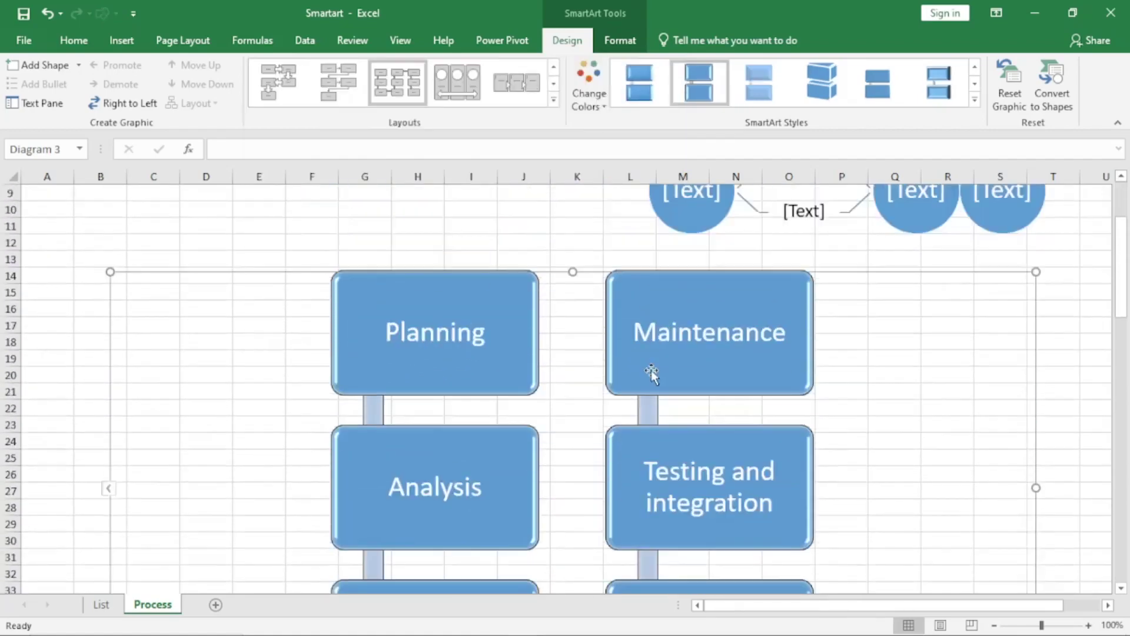
{"action": "scroll", "coordinate": [652, 370], "scroll_direction": "down", "scroll_amount": 3}
{"action": "scroll", "coordinate": [652, 370], "scroll_direction": "up", "scroll_amount": 5}
{"action": "scroll", "coordinate": [652, 370], "scroll_direction": "down", "scroll_amount": 3}
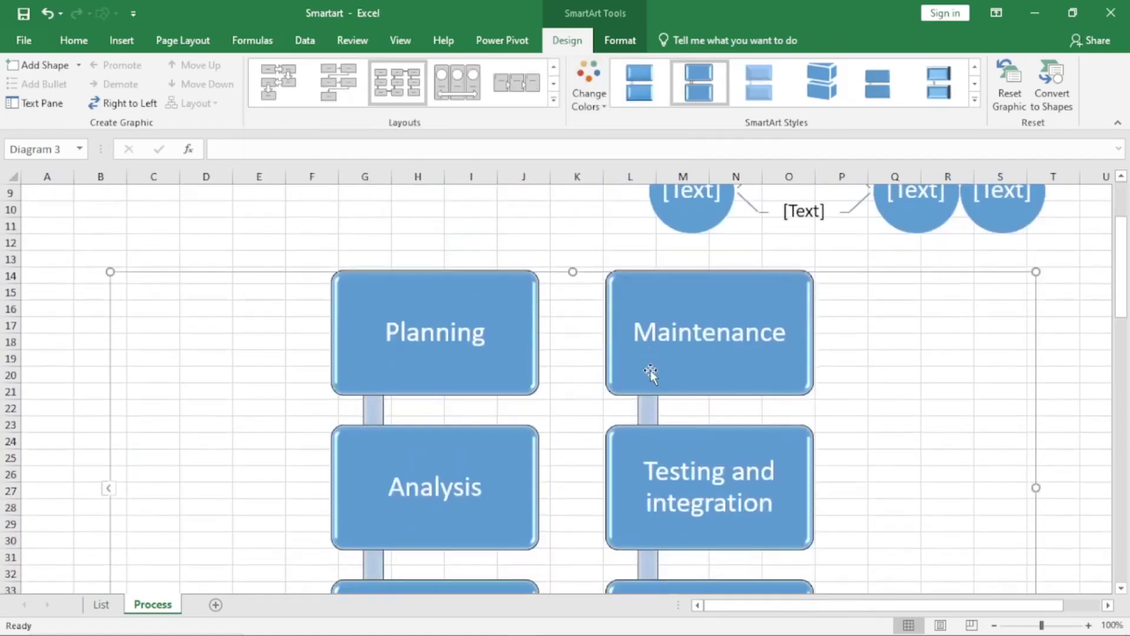
- Change the six-stage diagram to the picture layout with a circular picture placeholder above each stage name, and review the columns
{"action": "left_click", "coordinate": [554, 100]}
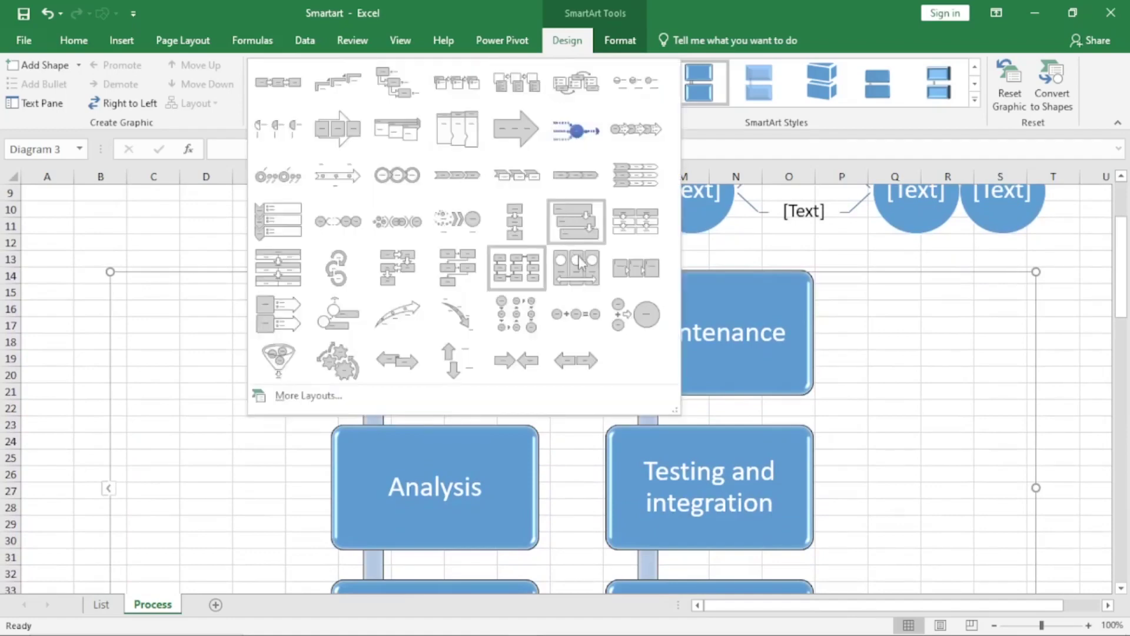
{"action": "left_click", "coordinate": [581, 274]}
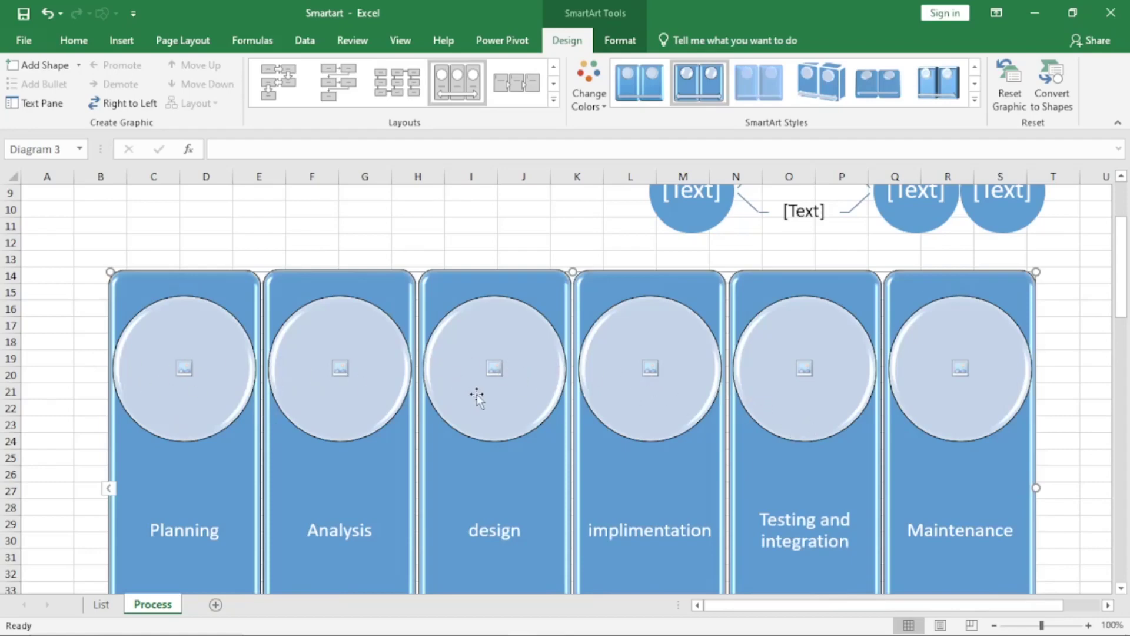
{"action": "scroll", "coordinate": [477, 394], "scroll_direction": "down", "scroll_amount": 3}
{"action": "scroll", "coordinate": [474, 440], "scroll_direction": "up", "scroll_amount": 5}
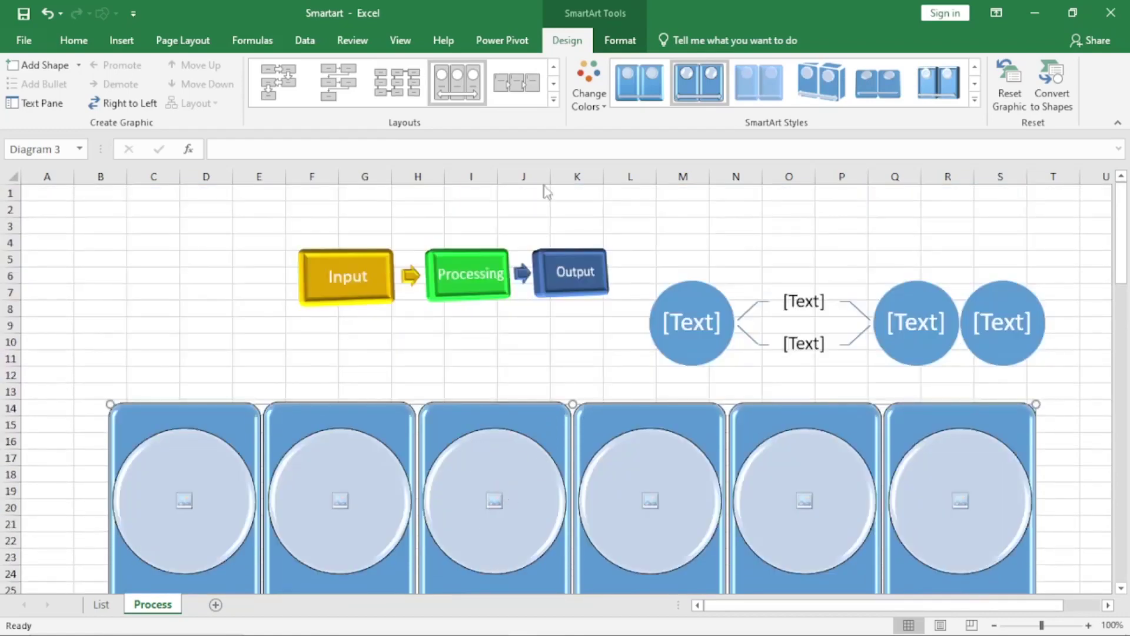
- Change the six-stage diagram to the layout of boxes with vertical titles and small linking arrows, and point out each stage from Planning to Maintenance
{"action": "left_click", "coordinate": [554, 100]}
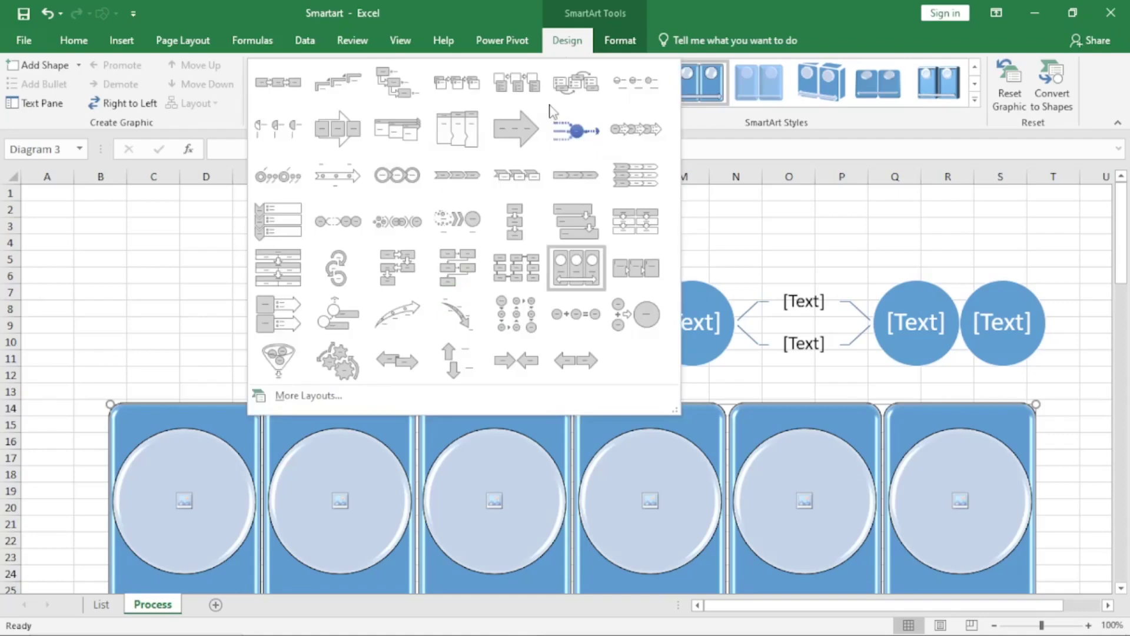
{"action": "left_click", "coordinate": [626, 277]}
{"action": "scroll", "coordinate": [651, 341], "scroll_direction": "down", "scroll_amount": 5}
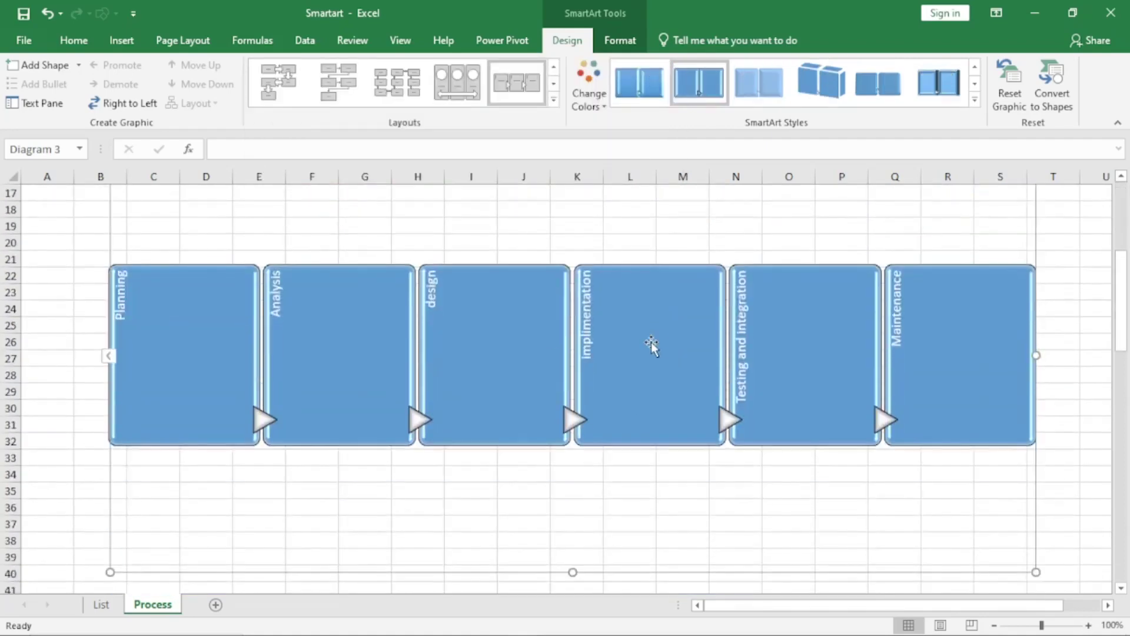
{"action": "left_click", "coordinate": [172, 325]}
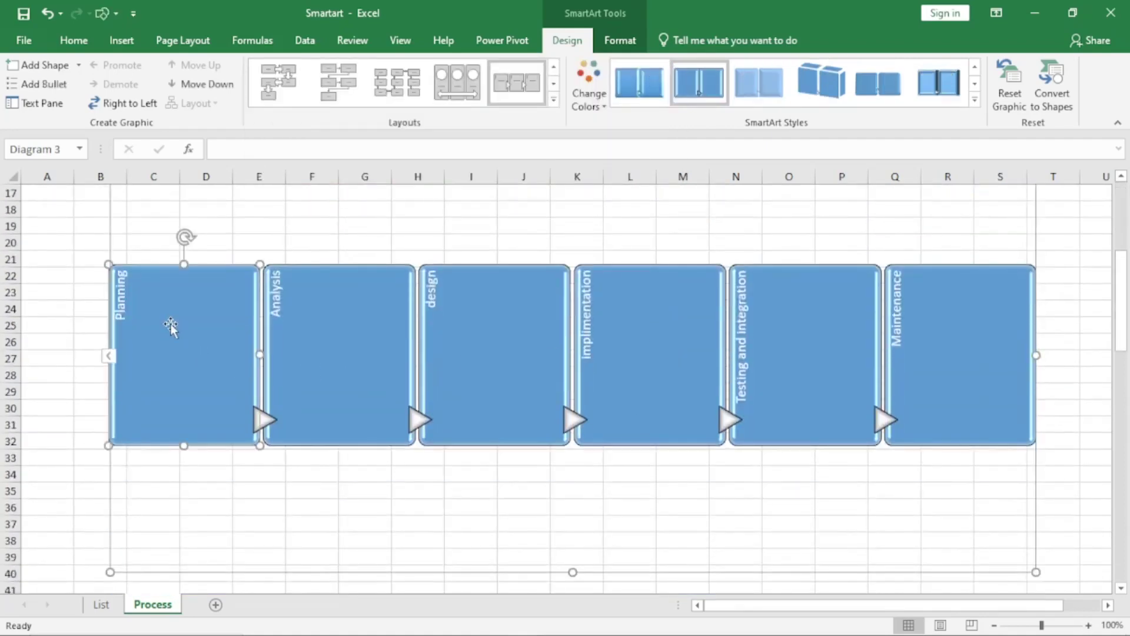
{"action": "left_click", "coordinate": [344, 341]}
{"action": "left_click", "coordinate": [511, 341]}
{"action": "left_click", "coordinate": [626, 351]}
{"action": "left_click", "coordinate": [807, 351]}
{"action": "left_click", "coordinate": [942, 354]}
{"action": "scroll", "coordinate": [646, 361], "scroll_direction": "up", "scroll_amount": 3}
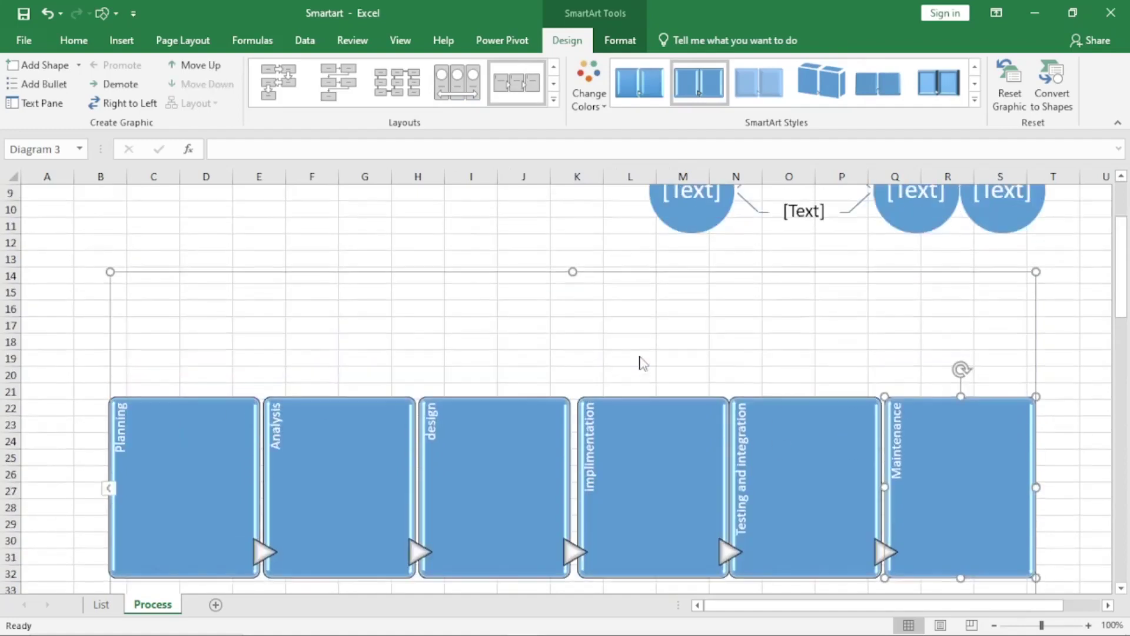
- Change the six-stage diagram to the Vertical Arrow List layout, and point out the arrows beside Planning, Analysis and design
{"action": "left_click", "coordinate": [554, 101]}
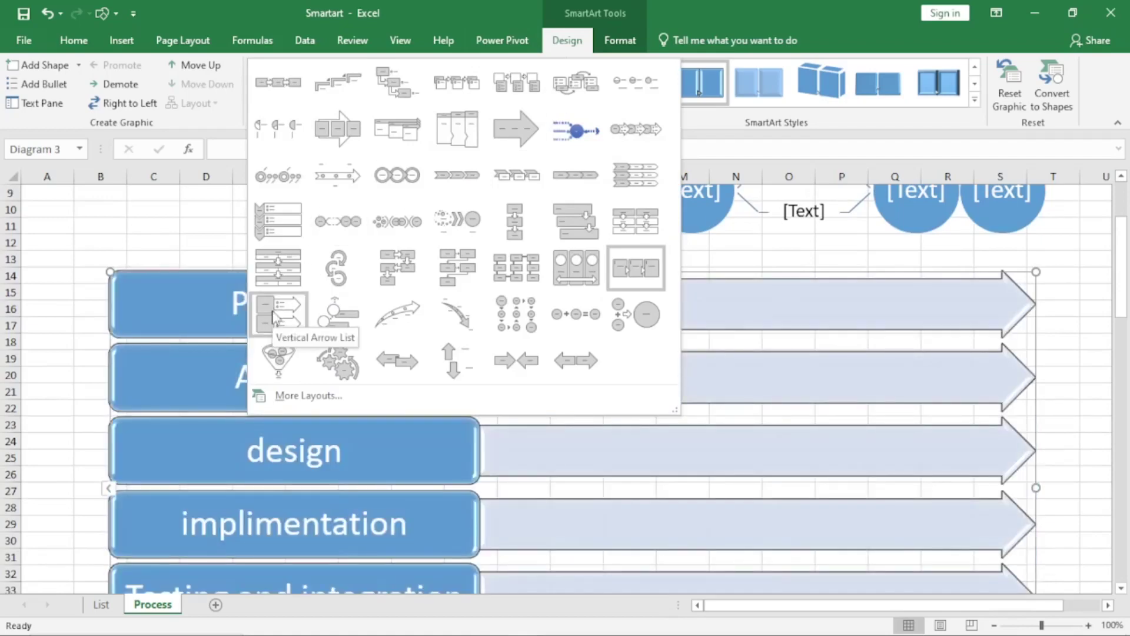
{"action": "left_click", "coordinate": [273, 318]}
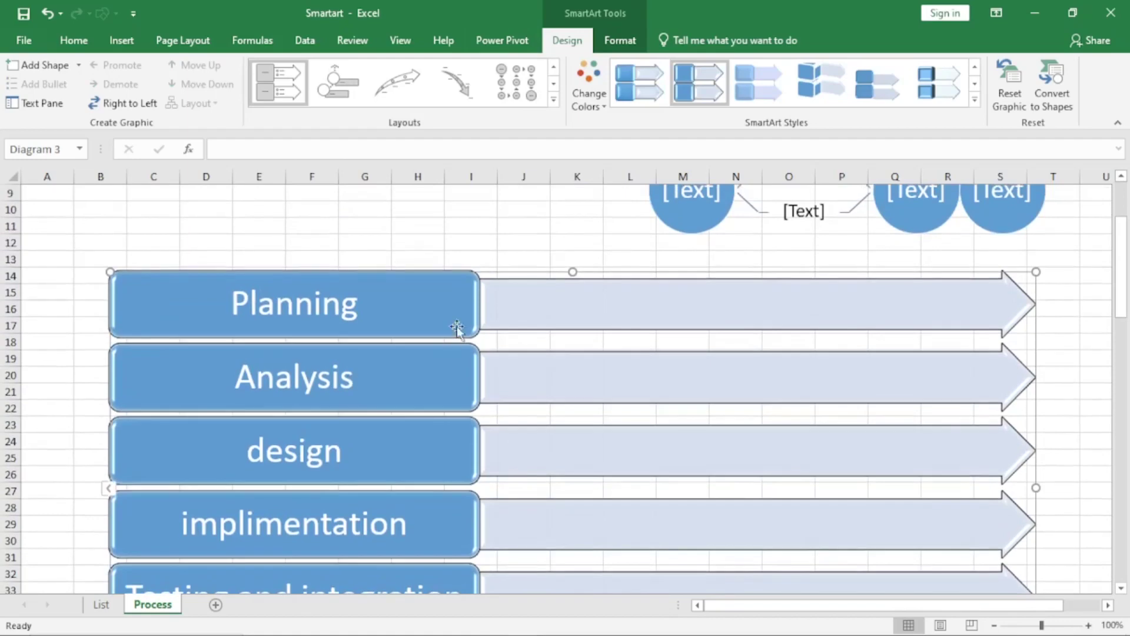
{"action": "left_click", "coordinate": [509, 302]}
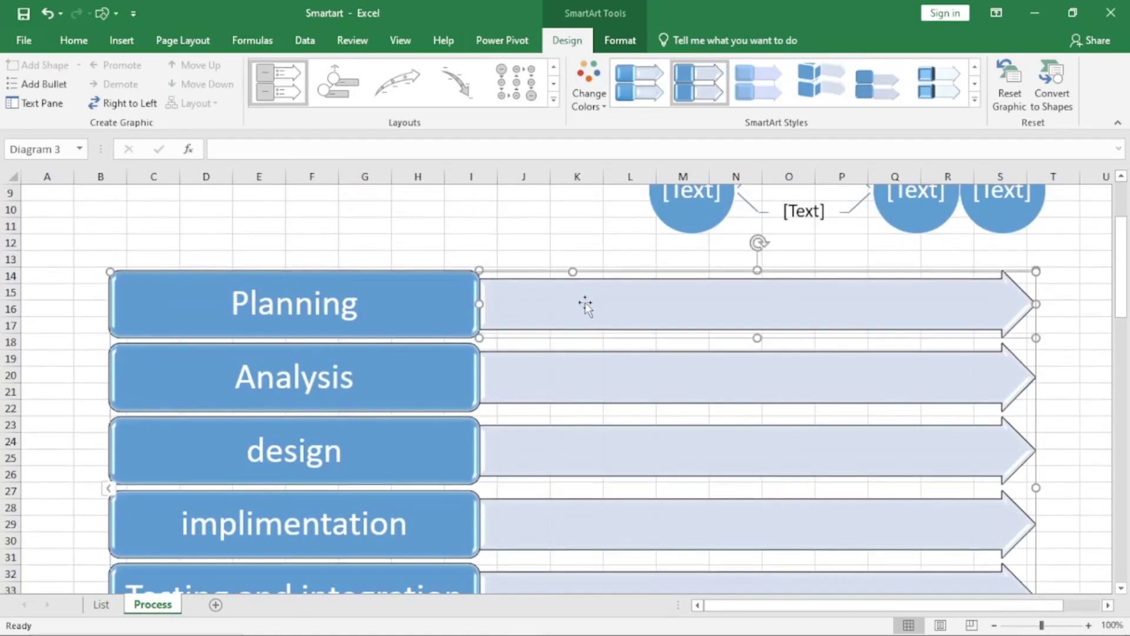
{"action": "left_click", "coordinate": [495, 366]}
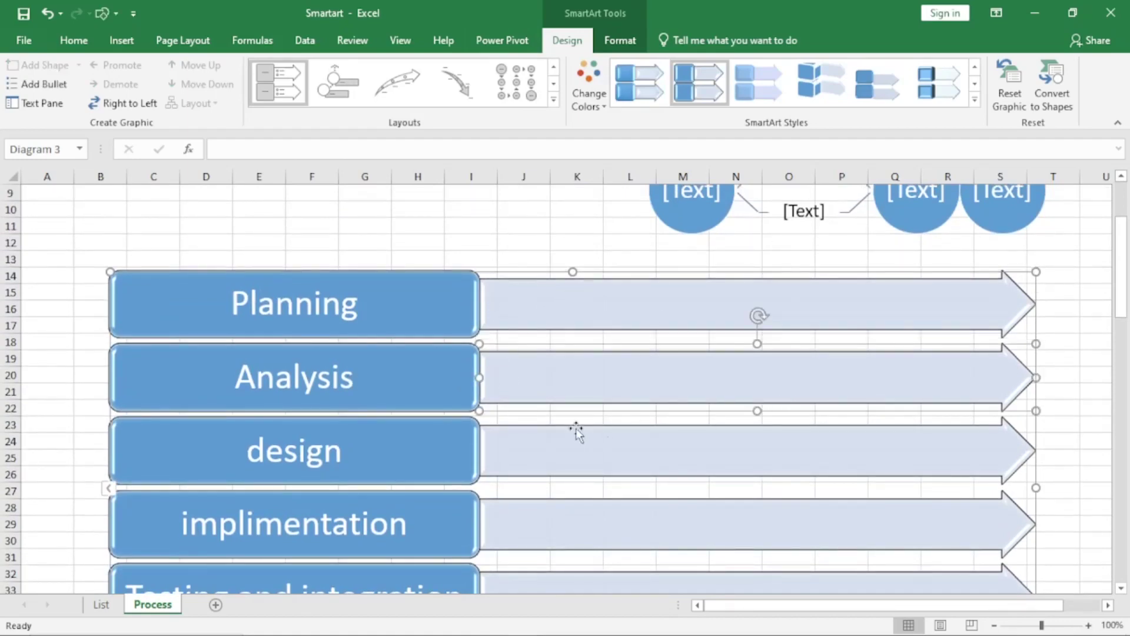
{"action": "left_click", "coordinate": [537, 441]}
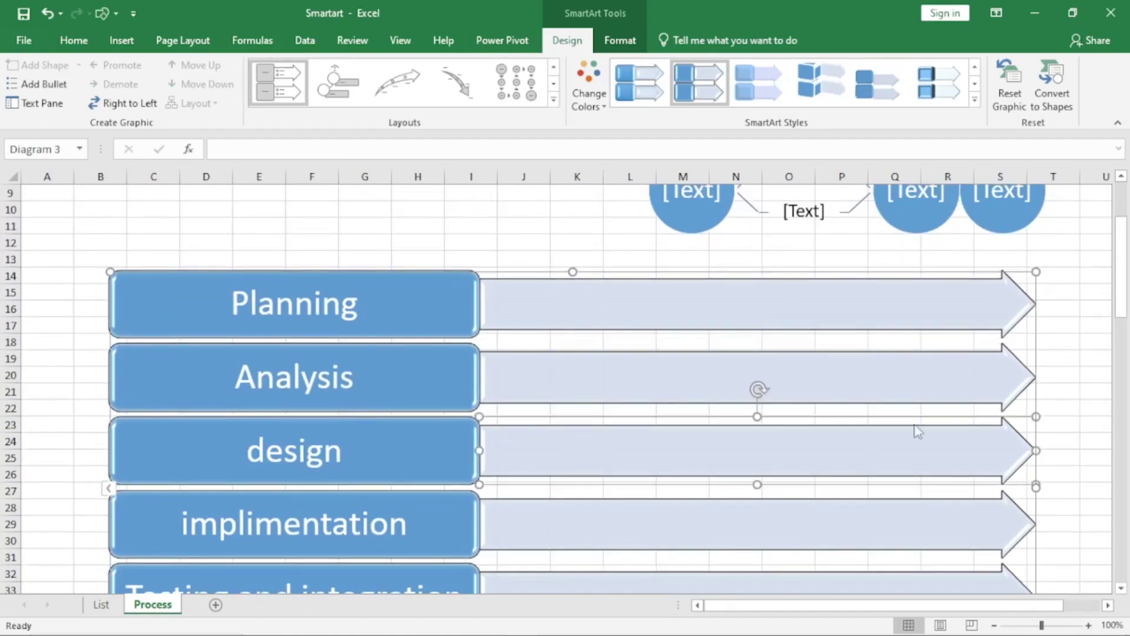
- Change the six-stage diagram to the ascending layout with circular picture placeholders joined by dots, and review the path from Planning to Maintenance
{"action": "left_click", "coordinate": [554, 101]}
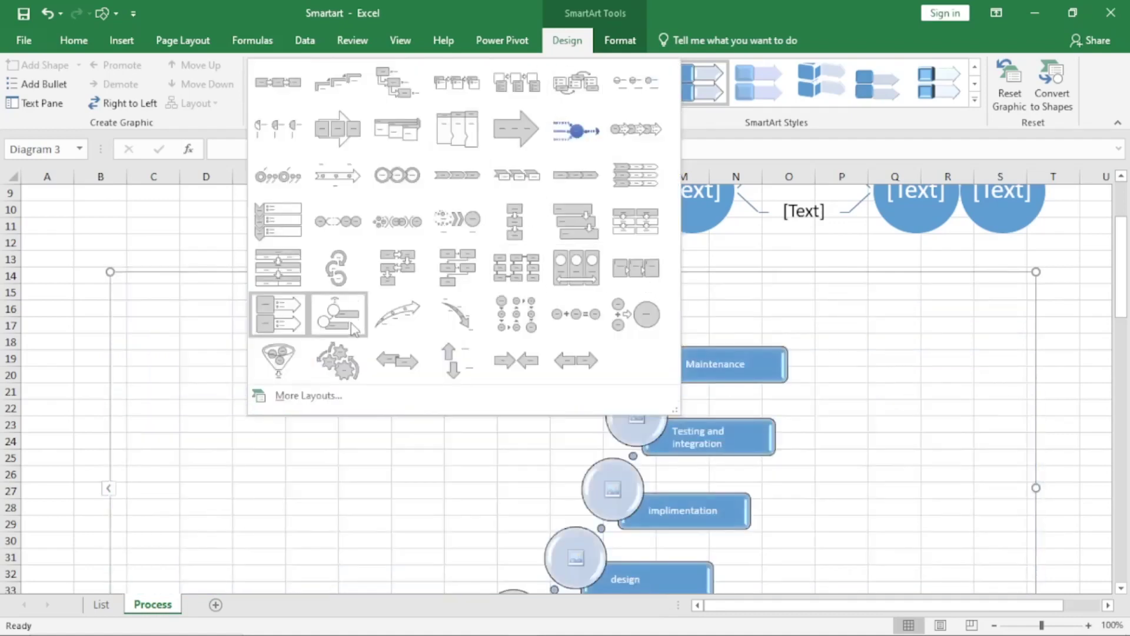
{"action": "left_click", "coordinate": [353, 328]}
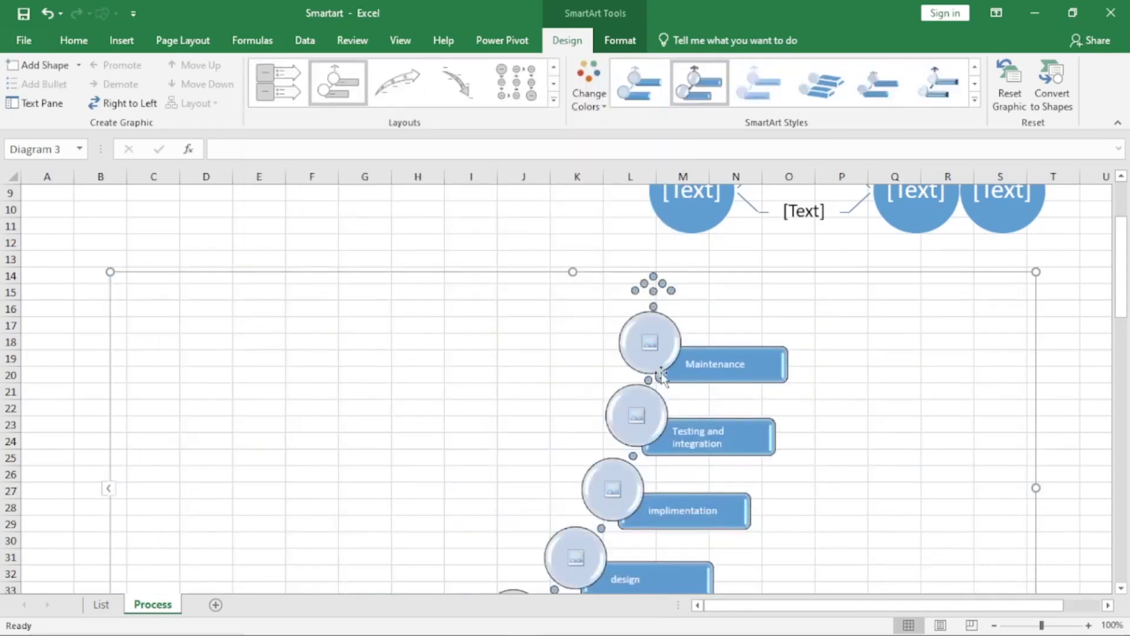
{"action": "scroll", "coordinate": [615, 406], "scroll_direction": "down", "scroll_amount": 3}
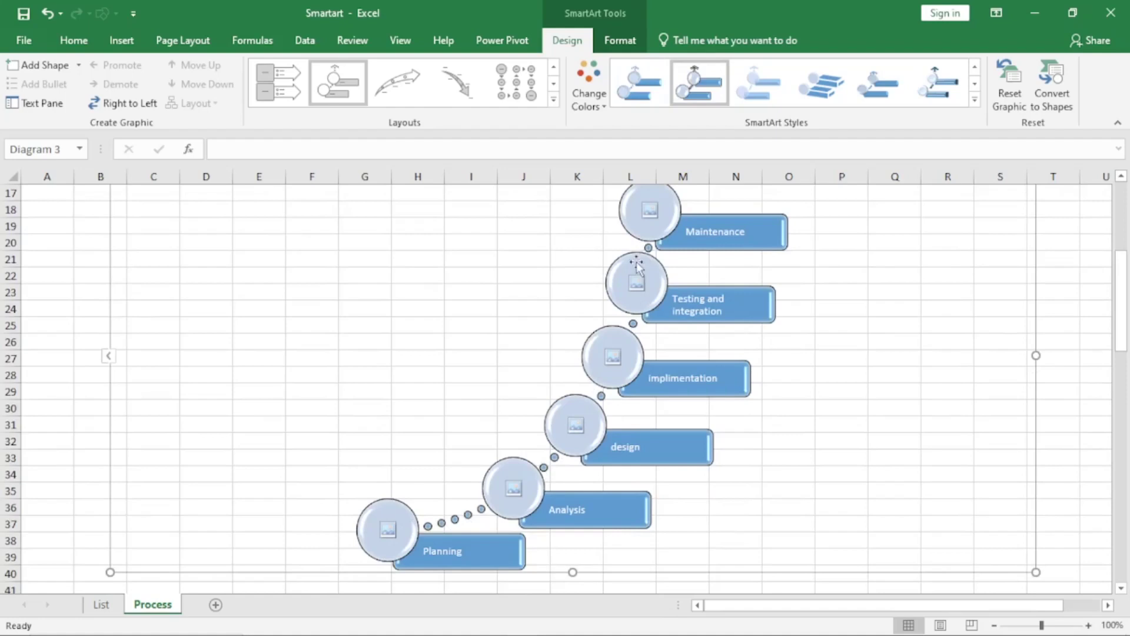
- Change the six-stage diagram to the upward-curving arrow layout with growing circles, and review the whole arrow
{"action": "left_click", "coordinate": [554, 102]}
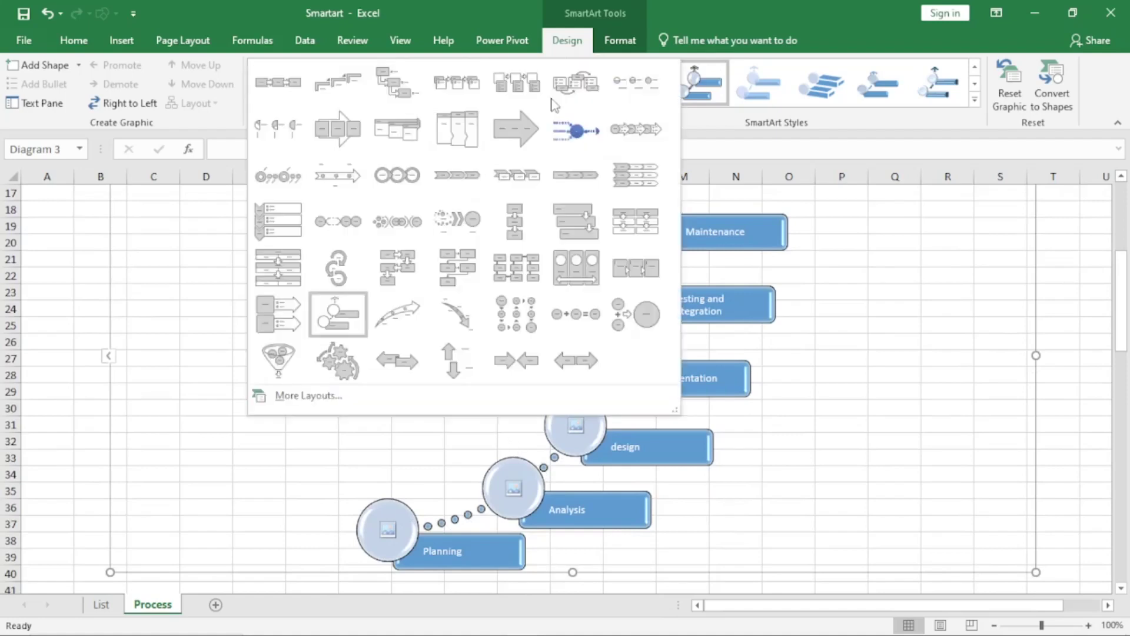
{"action": "left_click", "coordinate": [410, 318]}
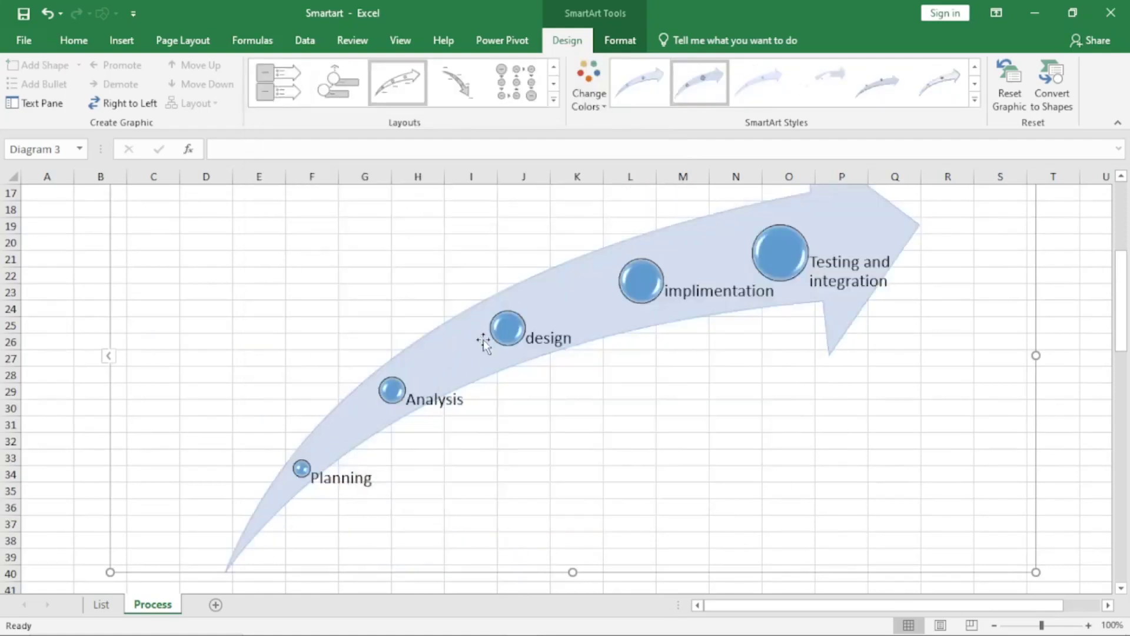
{"action": "scroll", "coordinate": [849, 257], "scroll_direction": "up", "scroll_amount": 3}
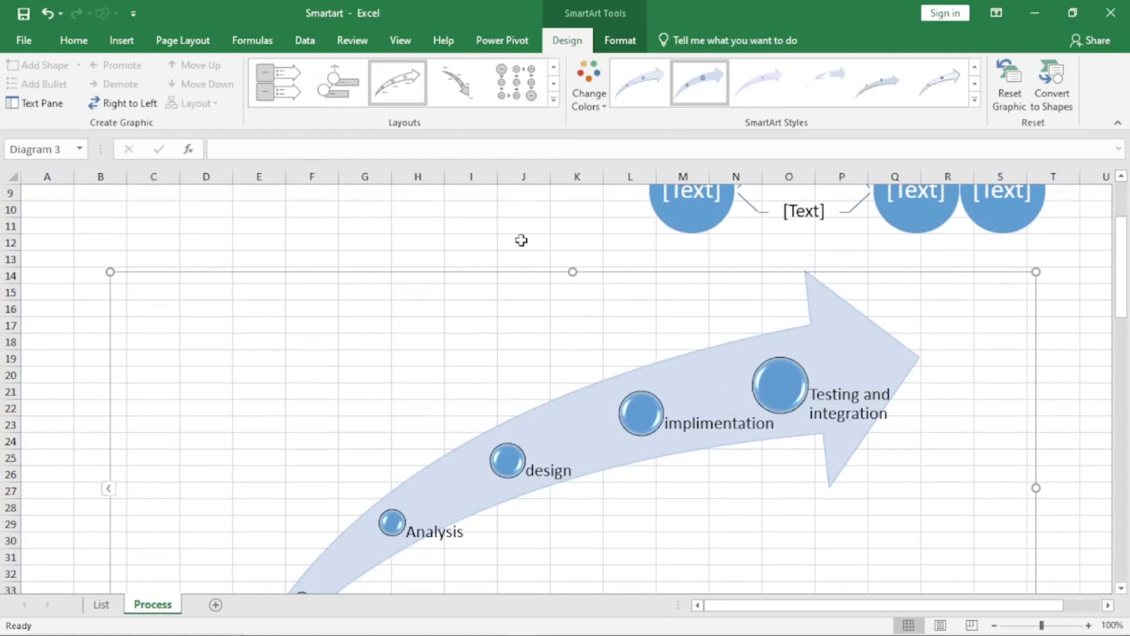
- Change the six-stage diagram to the descending curved arrow layout, and review the stage labels on both sides of the arrow
{"action": "left_click", "coordinate": [461, 89]}
{"action": "scroll", "coordinate": [599, 359], "scroll_direction": "down", "scroll_amount": 3}
{"action": "scroll", "coordinate": [599, 364], "scroll_direction": "up", "scroll_amount": 3}
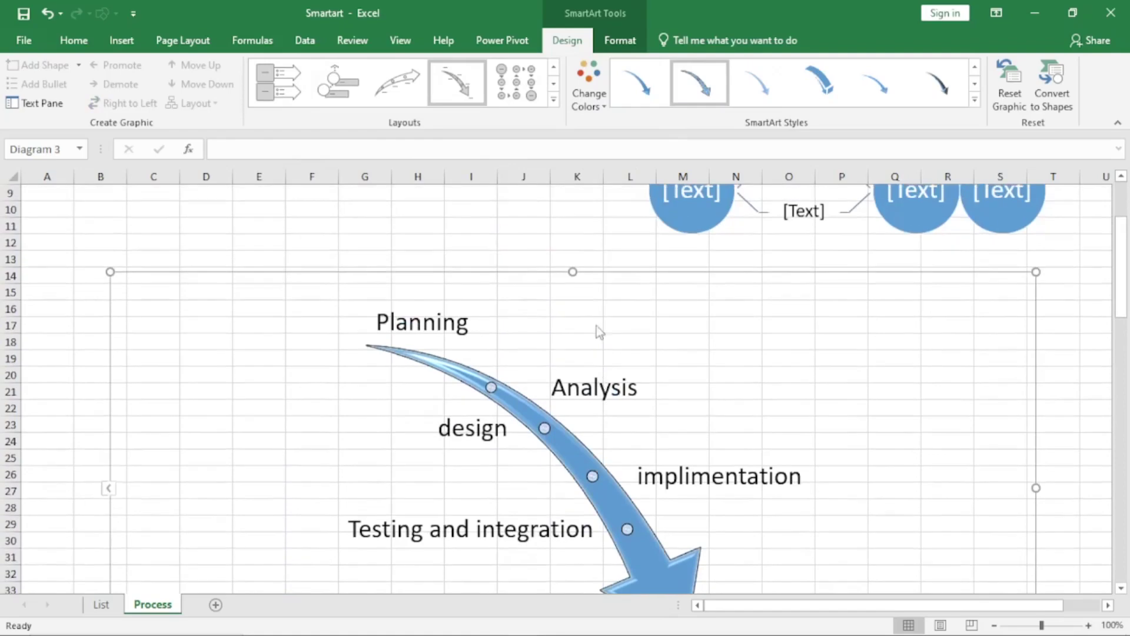
- Change the six-stage diagram to the Circular Bending Process layout and review the path from Planning to Maintenance
{"action": "left_click", "coordinate": [554, 101]}
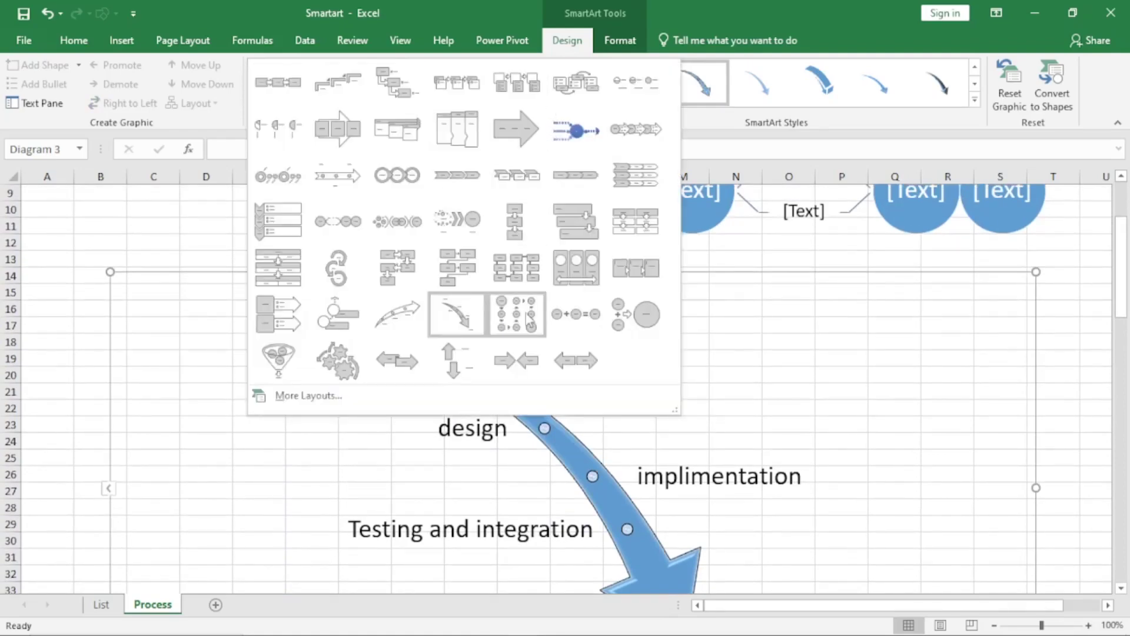
{"action": "left_click", "coordinate": [526, 315]}
{"action": "scroll", "coordinate": [530, 346], "scroll_direction": "down", "scroll_amount": 3}
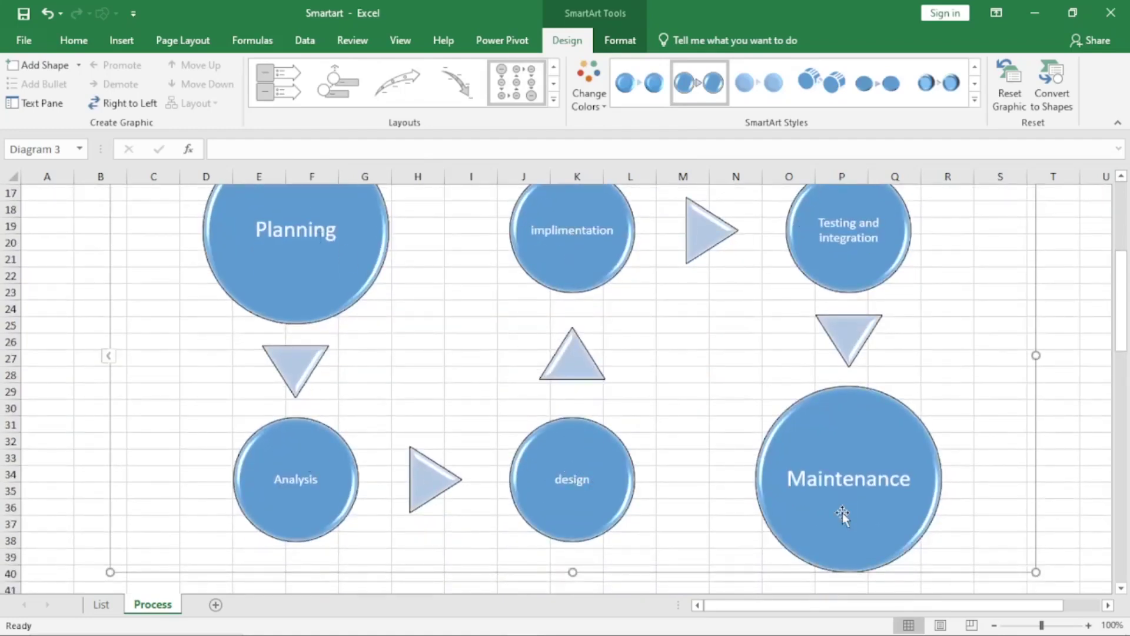
- Try the Equation layout on the six-stage diagram and undo the layout change
{"action": "left_click", "coordinate": [554, 100]}
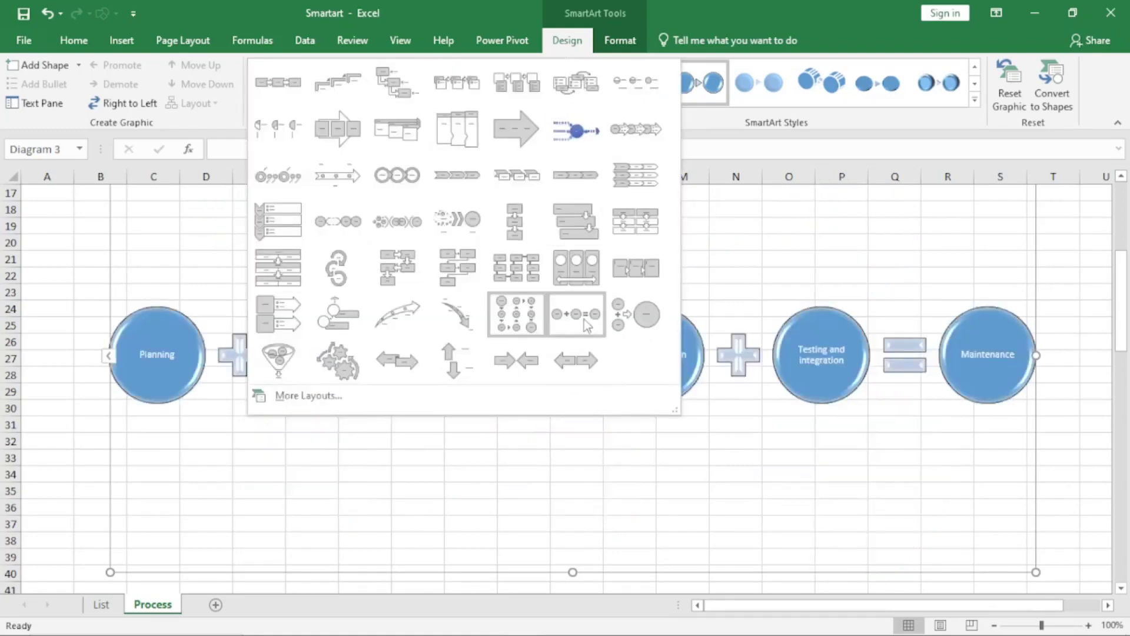
{"action": "left_click", "coordinate": [584, 319]}
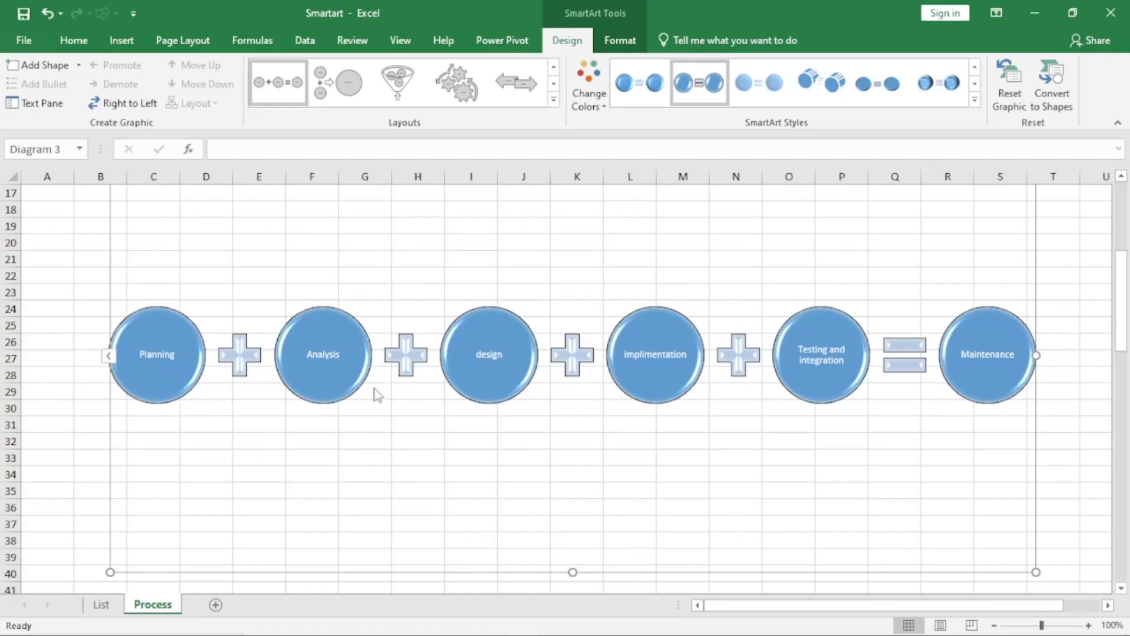
{"action": "key", "text": "ctrl+z"}
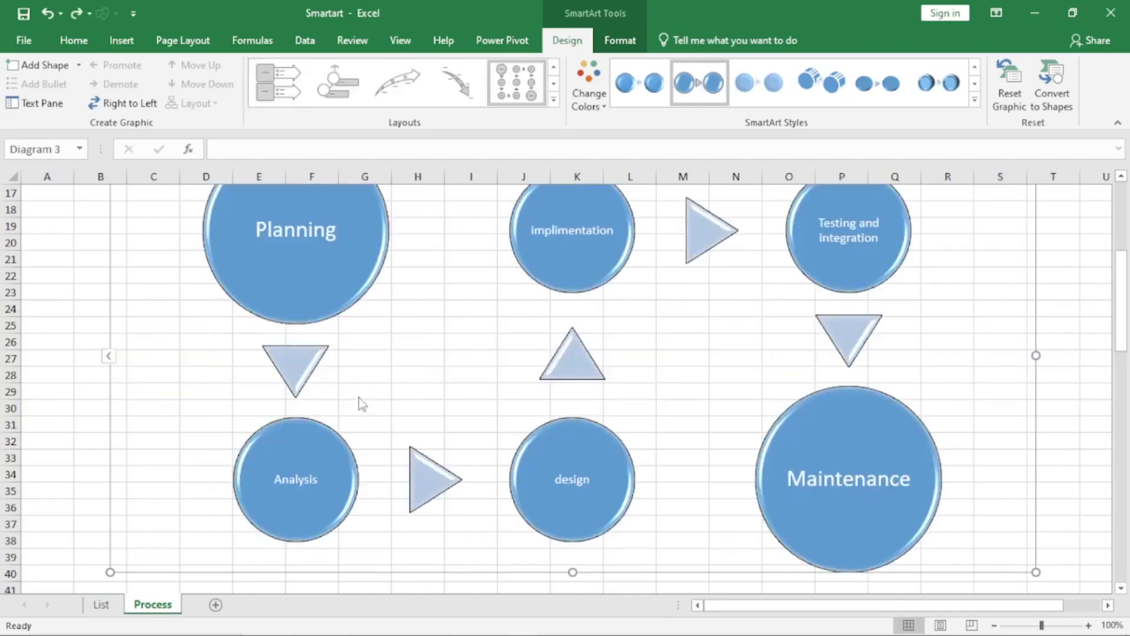
- Insert a separate Equation process SmartArt in the empty rows below the existing diagrams on the Process sheet
{"action": "scroll", "coordinate": [444, 400], "scroll_direction": "down", "scroll_amount": 2}
{"action": "scroll", "coordinate": [445, 399], "scroll_direction": "down", "scroll_amount": 18}
{"action": "scroll", "coordinate": [441, 394], "scroll_direction": "up", "scroll_amount": 8}
{"action": "scroll", "coordinate": [442, 394], "scroll_direction": "down", "scroll_amount": 10}
{"action": "scroll", "coordinate": [446, 335], "scroll_direction": "down", "scroll_amount": 4}
{"action": "scroll", "coordinate": [434, 330], "scroll_direction": "up", "scroll_amount": 2}
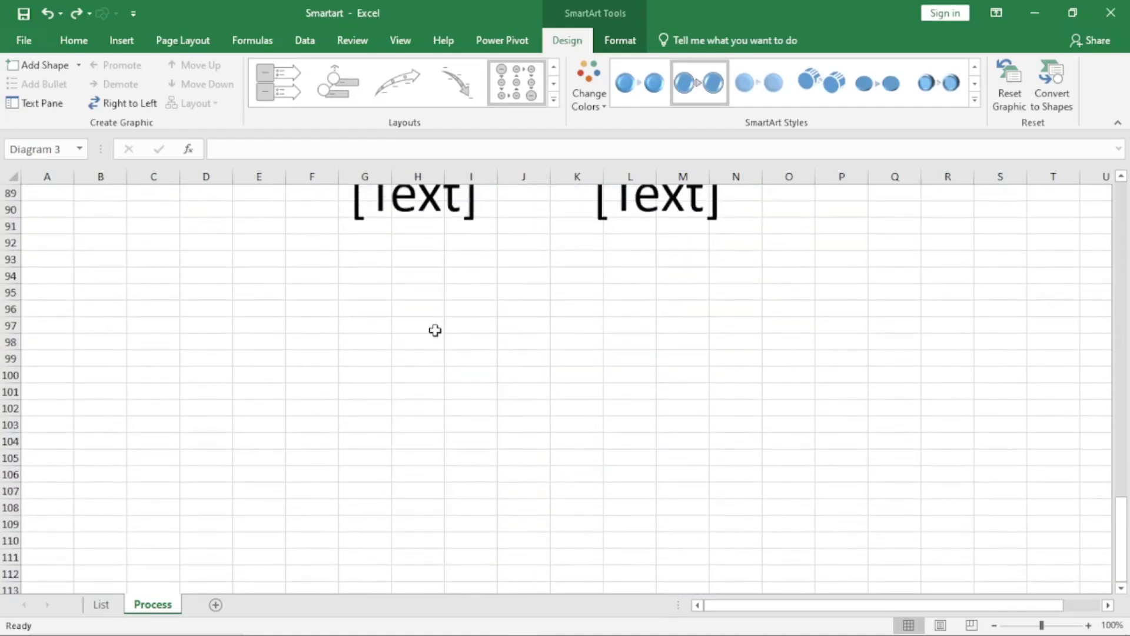
{"action": "left_click", "coordinate": [554, 100]}
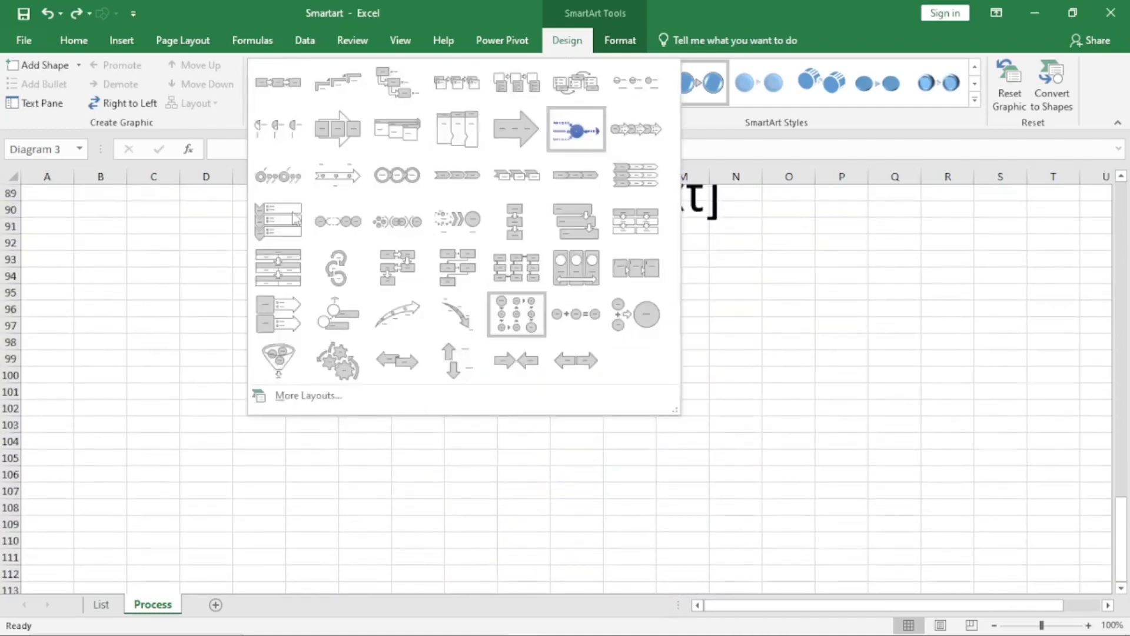
{"action": "left_click", "coordinate": [74, 40]}
{"action": "left_click", "coordinate": [121, 40]}
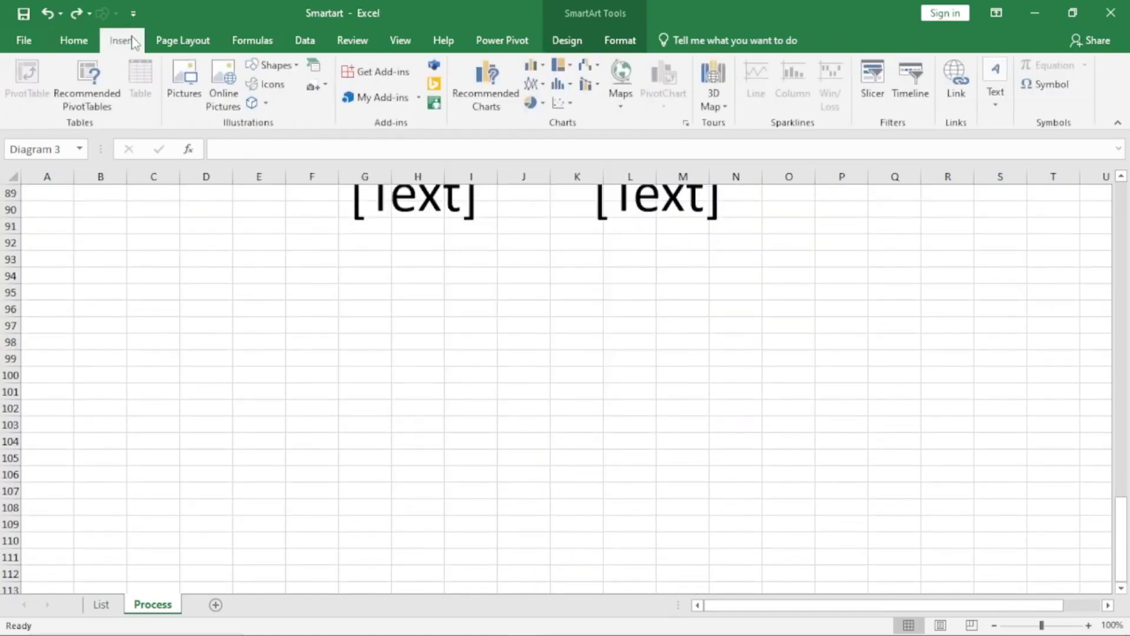
{"action": "left_click", "coordinate": [314, 65]}
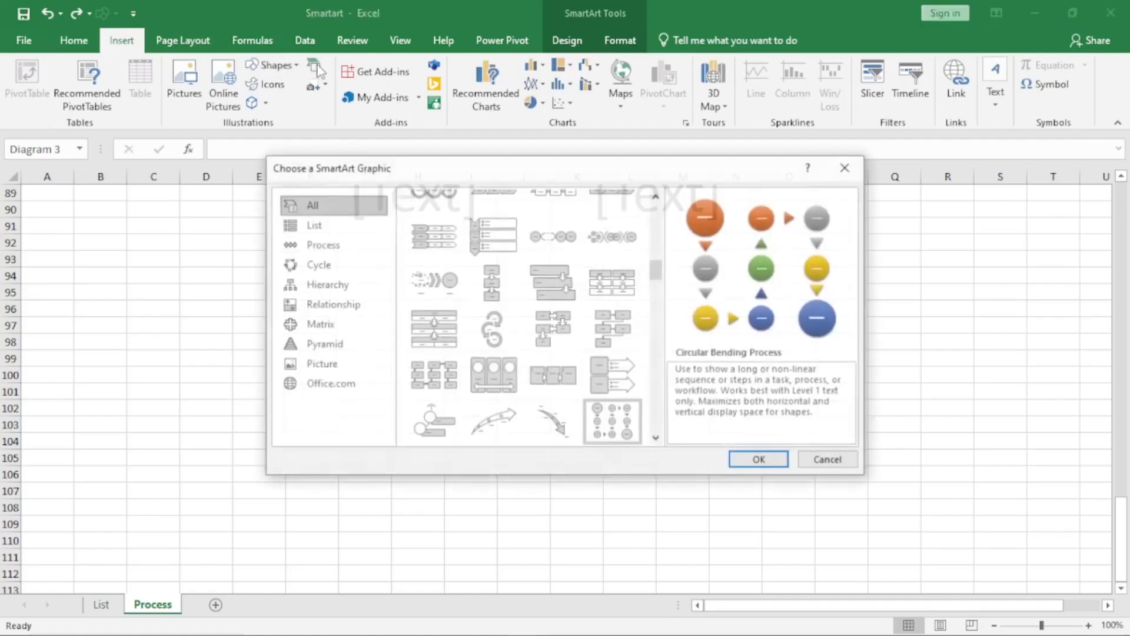
{"action": "left_click", "coordinate": [321, 245]}
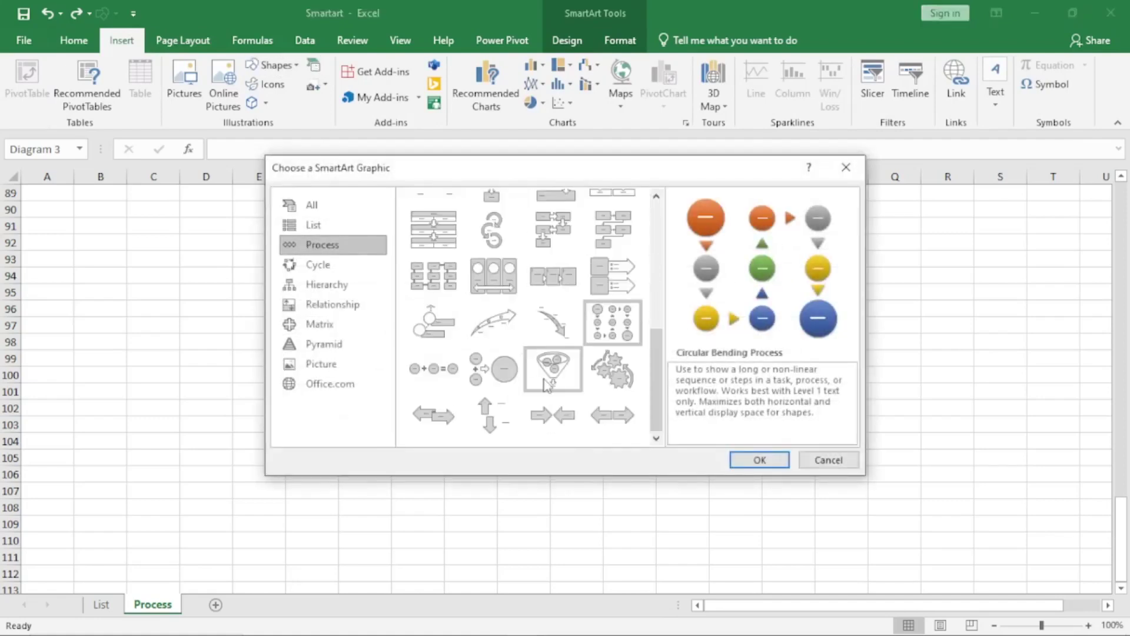
{"action": "left_click", "coordinate": [435, 370]}
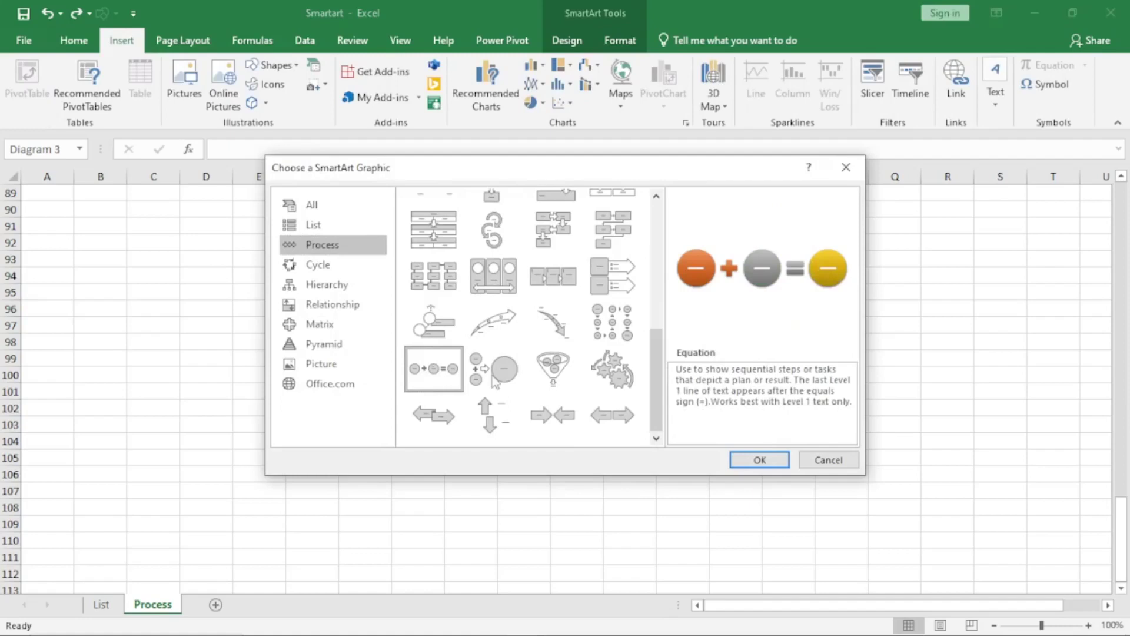
{"action": "left_click", "coordinate": [760, 461]}
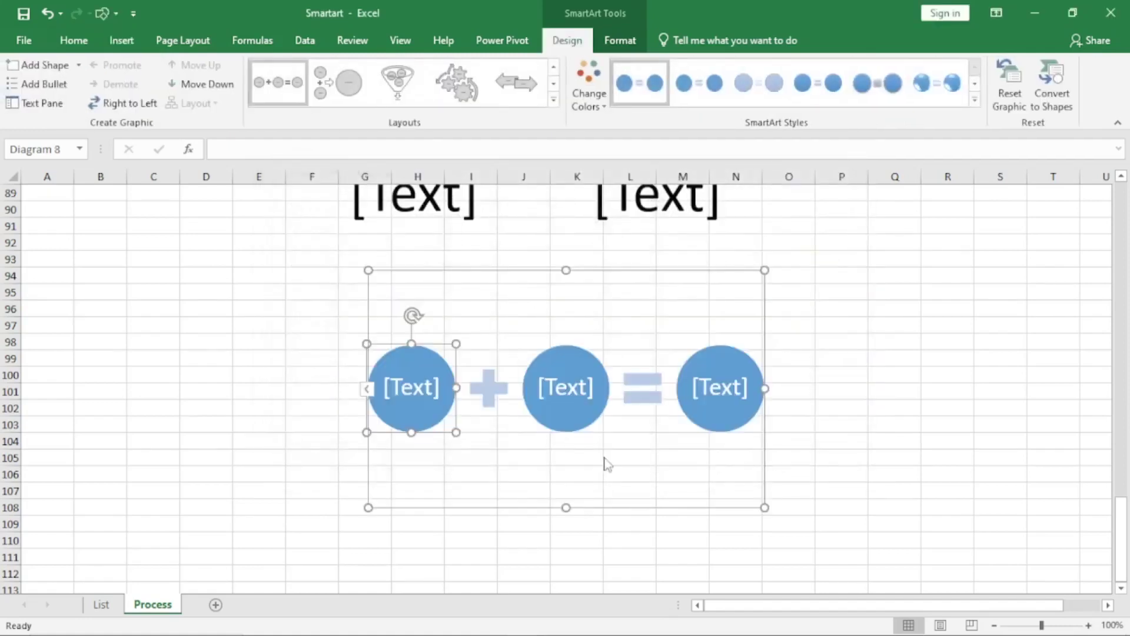
- Fill the three circles of the new Equation diagram with H2, O and H2O
{"action": "left_click", "coordinate": [385, 375]}
{"action": "type", "text": "H2"}
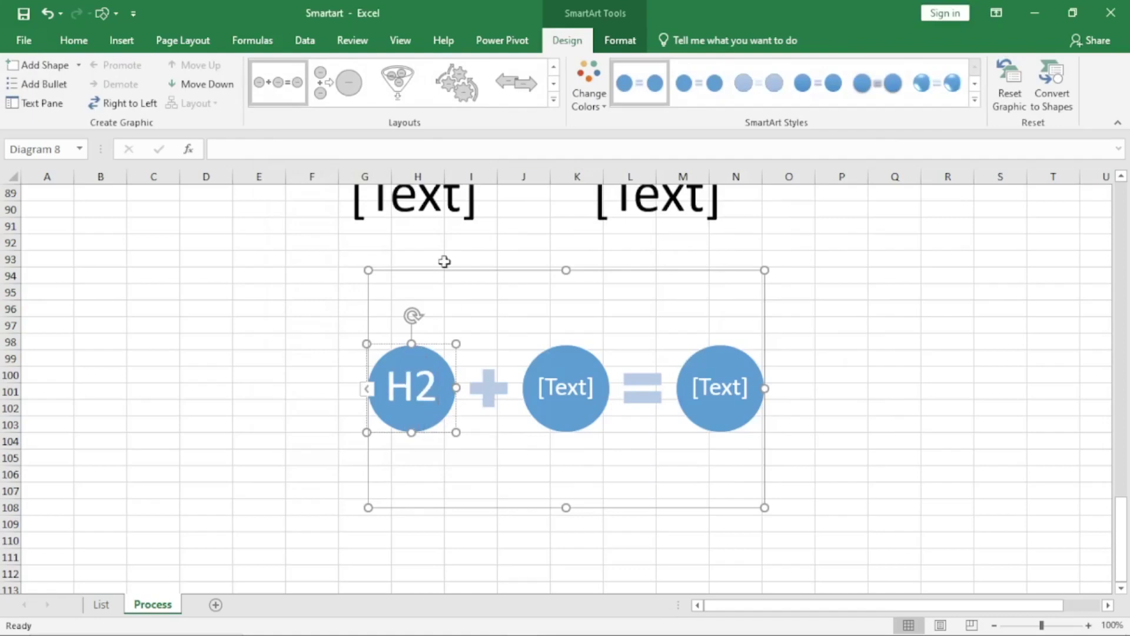
{"action": "left_click", "coordinate": [577, 393]}
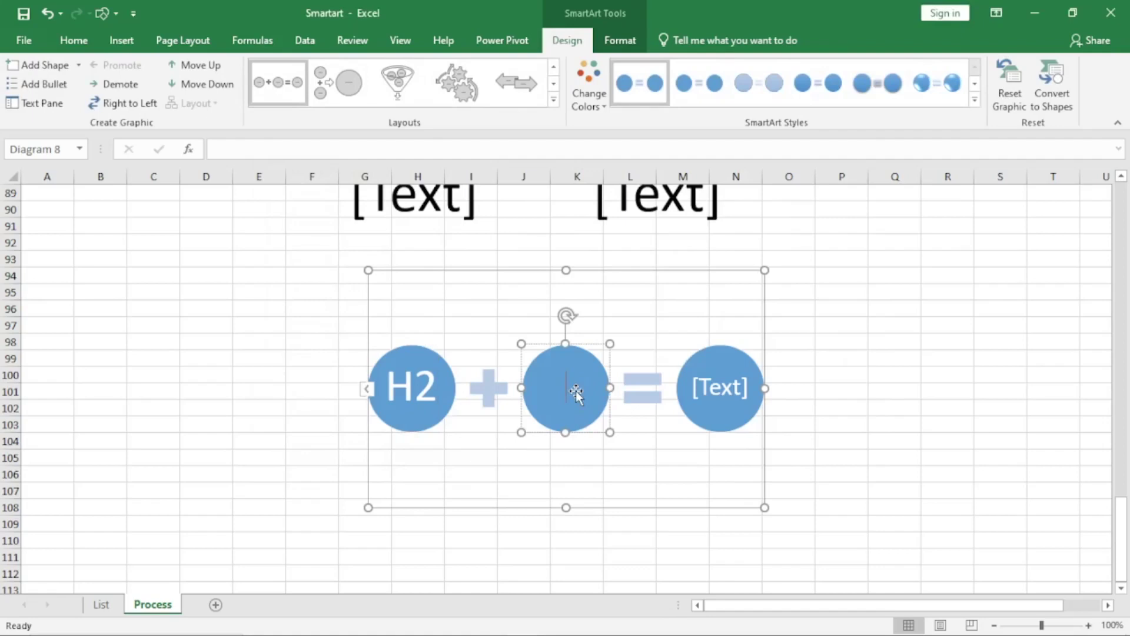
{"action": "type", "text": "O"}
{"action": "left_click", "coordinate": [724, 389]}
{"action": "type", "text": "H"}
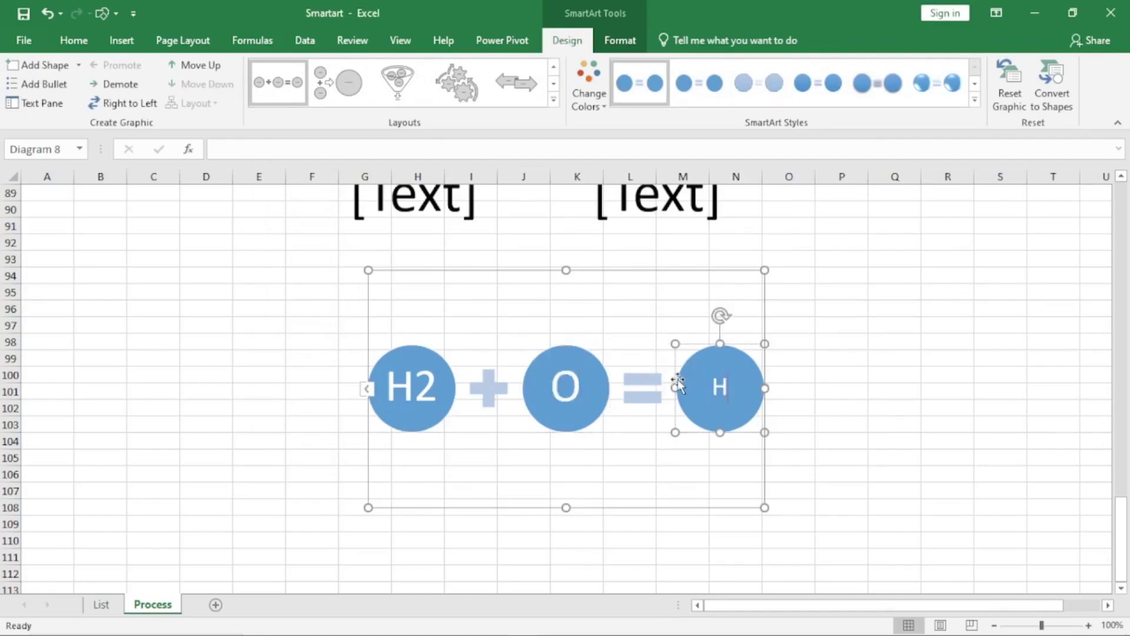
{"action": "type", "text": "2"}
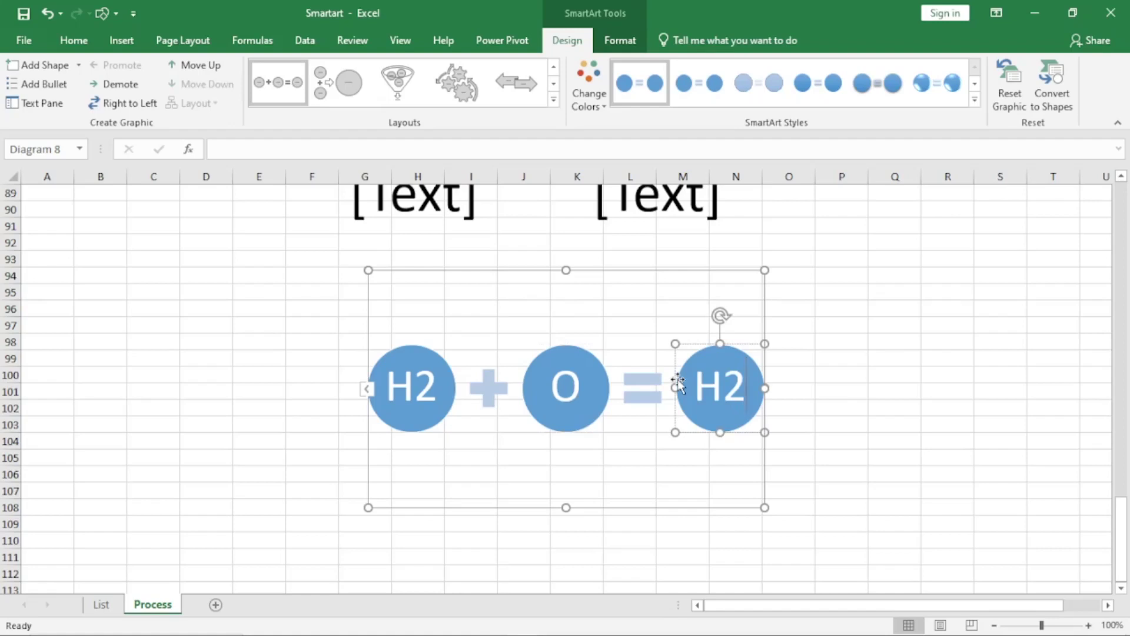
{"action": "type", "text": "O"}
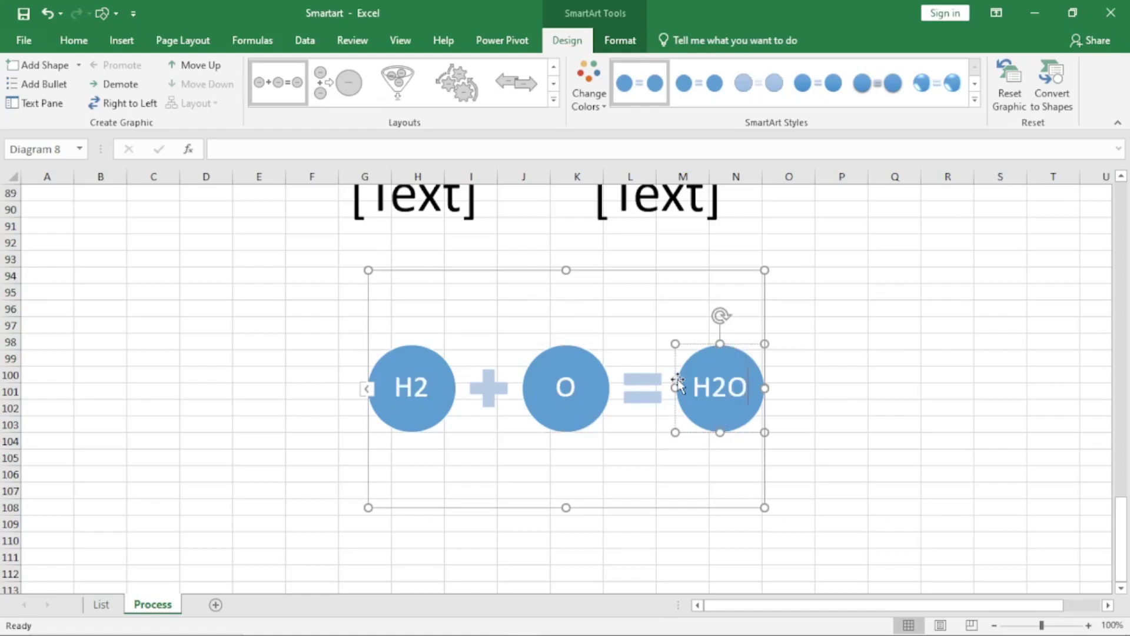
{"action": "left_click", "coordinate": [877, 348]}
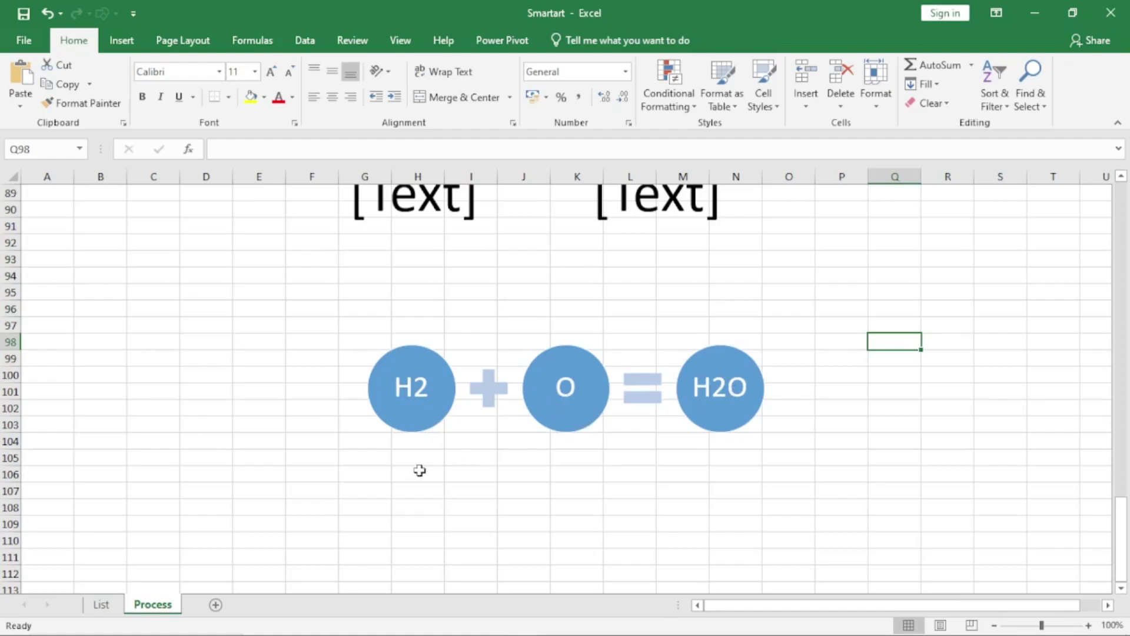
- Insert a Funnel process SmartArt and move it below the water equation, starting at about row 106
{"action": "scroll", "coordinate": [418, 469], "scroll_direction": "down", "scroll_amount": 3}
{"action": "left_click", "coordinate": [388, 344]}
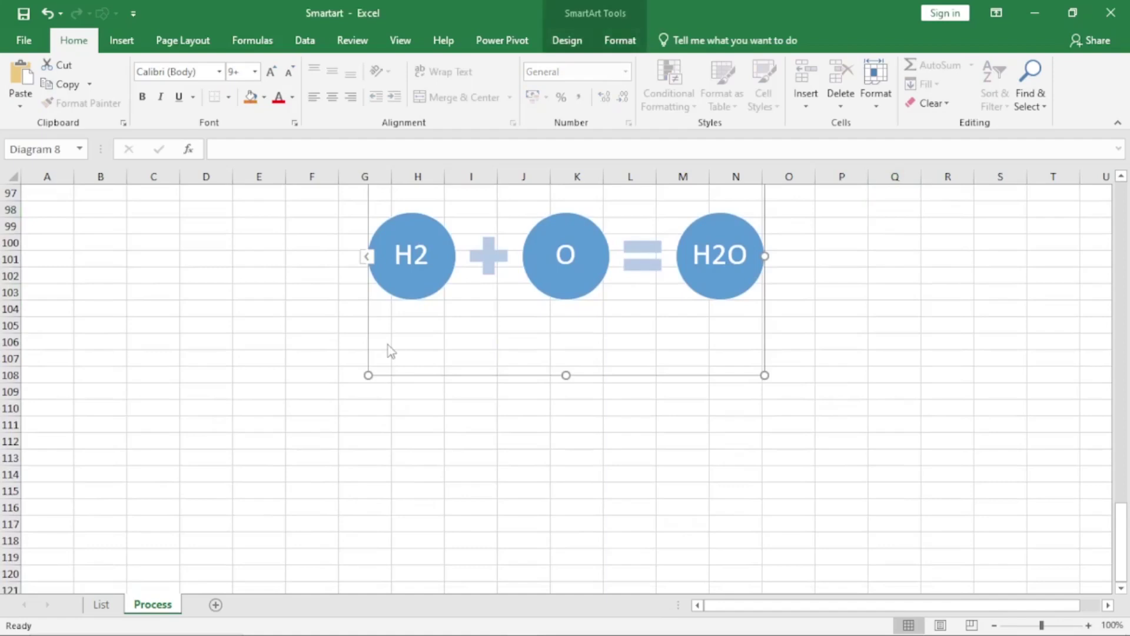
{"action": "left_click", "coordinate": [384, 421]}
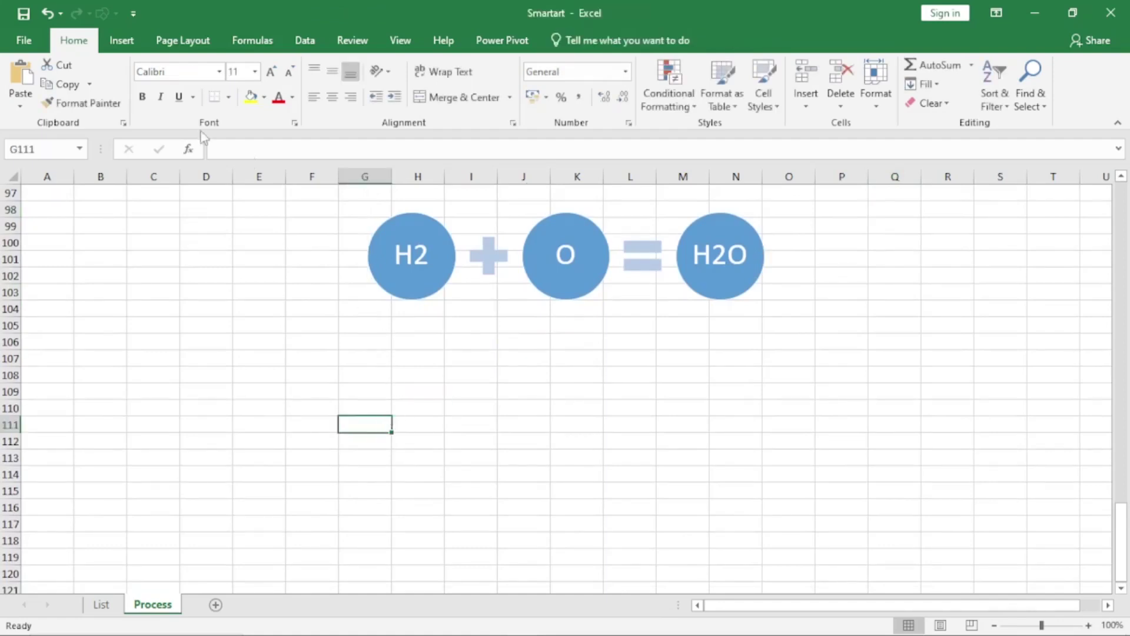
{"action": "left_click", "coordinate": [125, 43]}
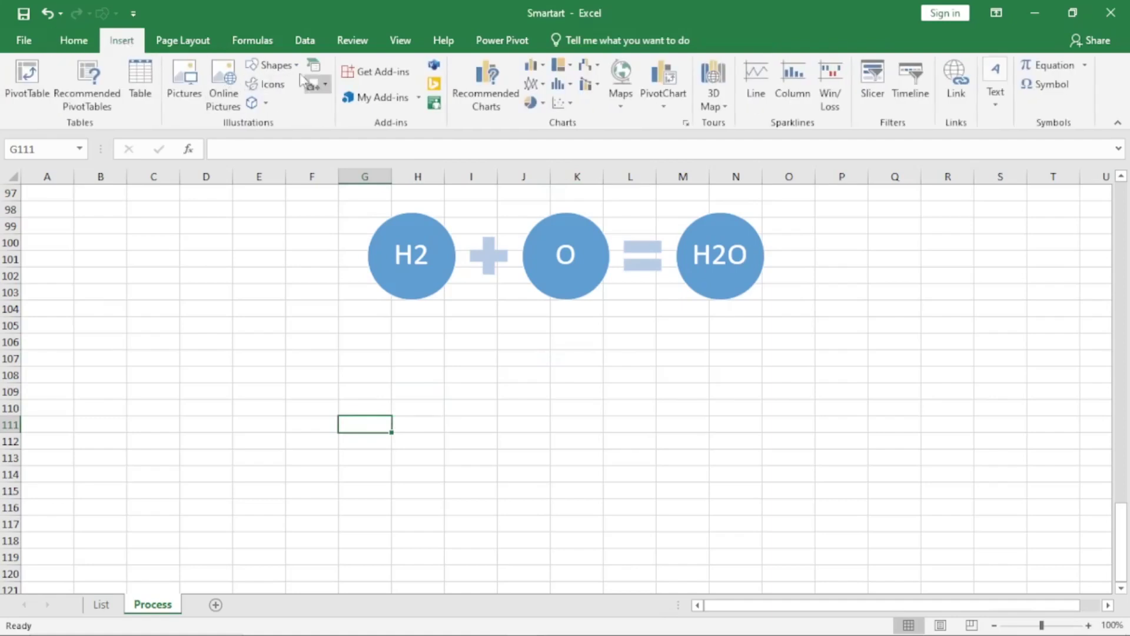
{"action": "left_click", "coordinate": [313, 67]}
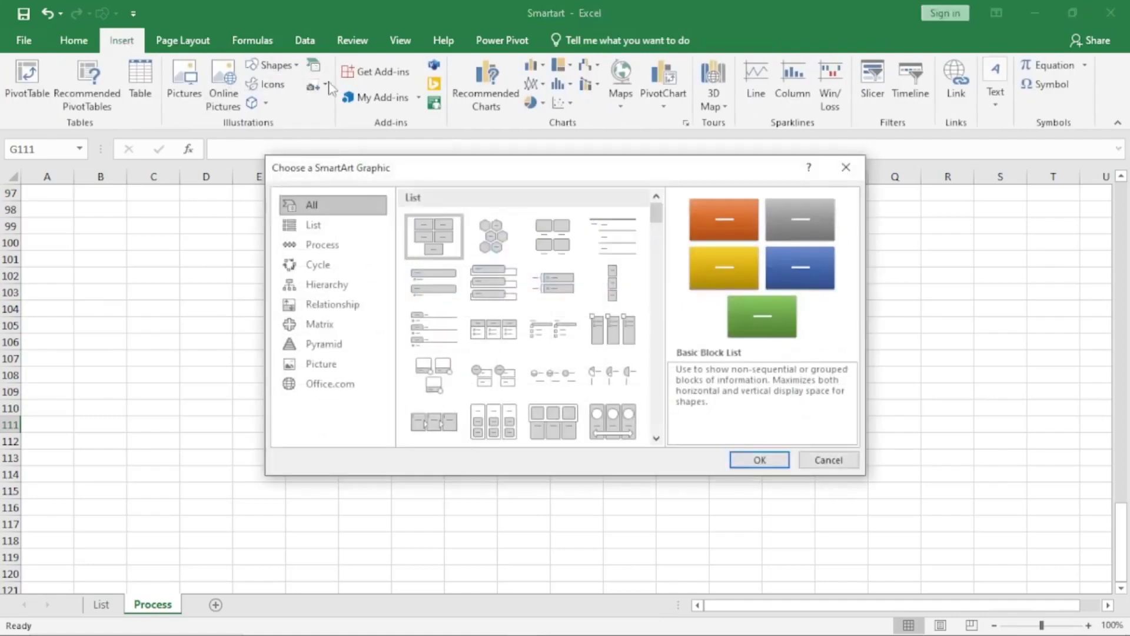
{"action": "left_click", "coordinate": [335, 247]}
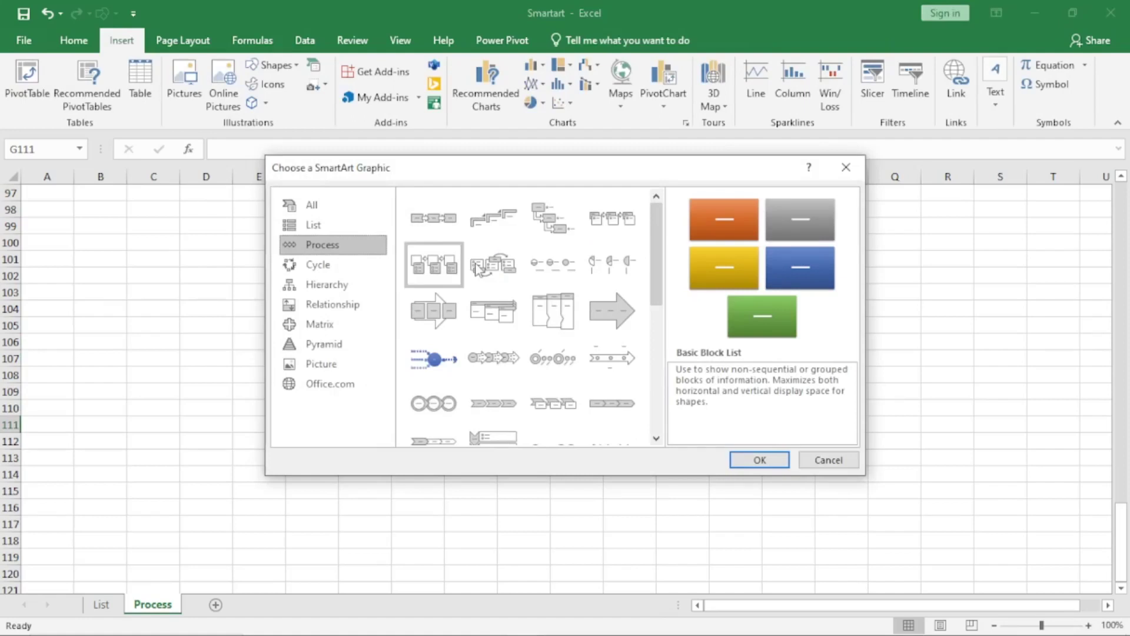
{"action": "scroll", "coordinate": [655, 446], "scroll_direction": "down", "scroll_amount": 4}
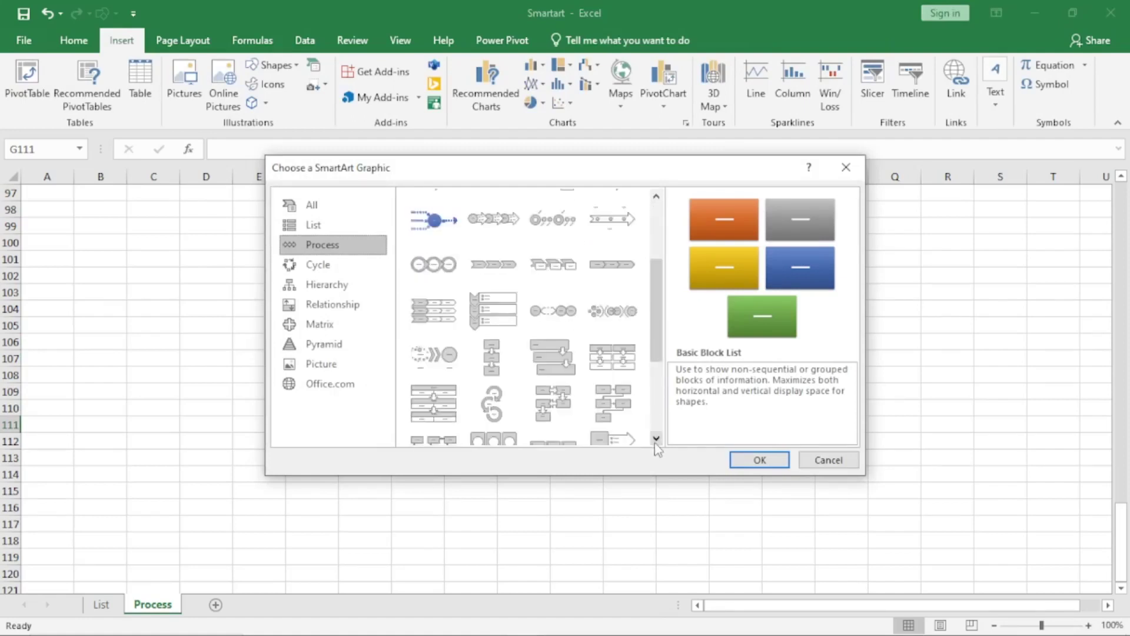
{"action": "scroll", "coordinate": [657, 450], "scroll_direction": "down", "scroll_amount": 3}
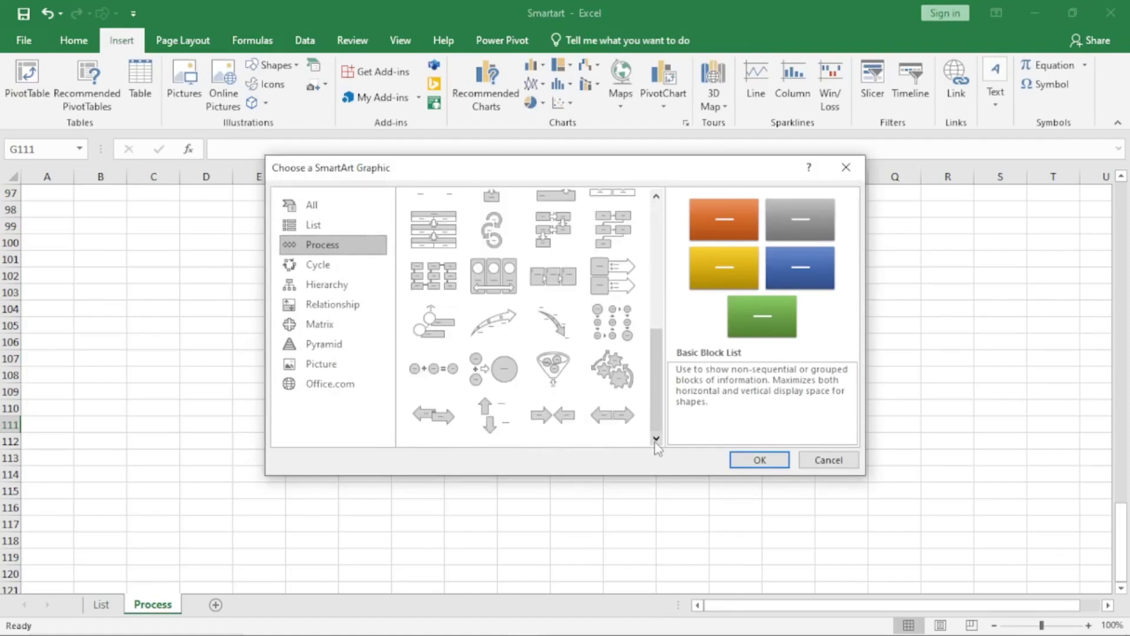
{"action": "left_click", "coordinate": [493, 368]}
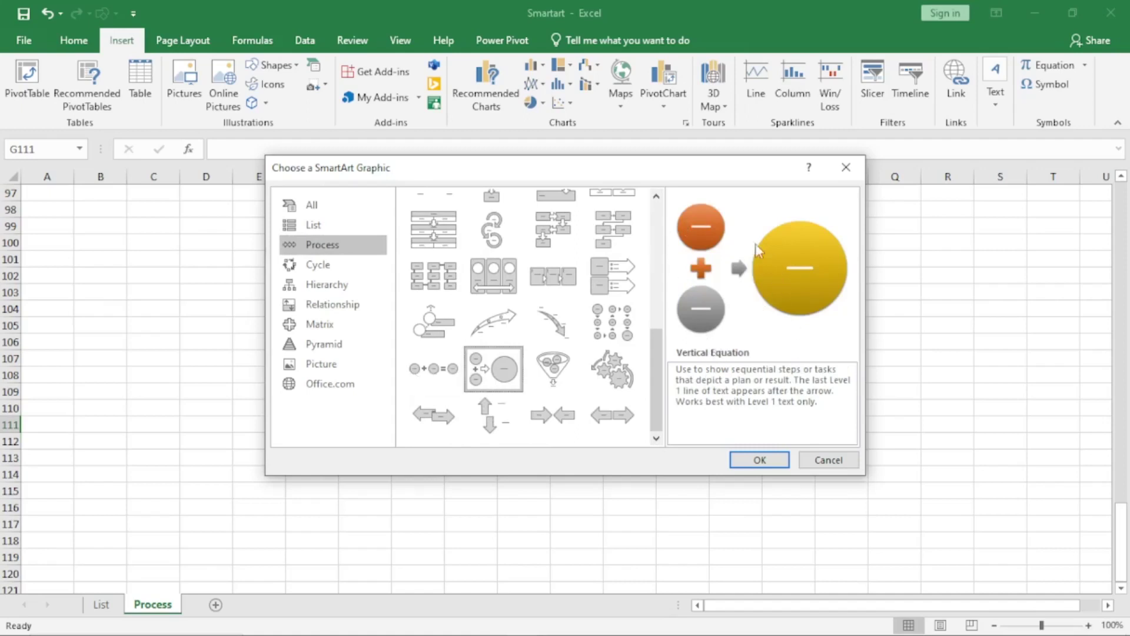
{"action": "left_click", "coordinate": [562, 370]}
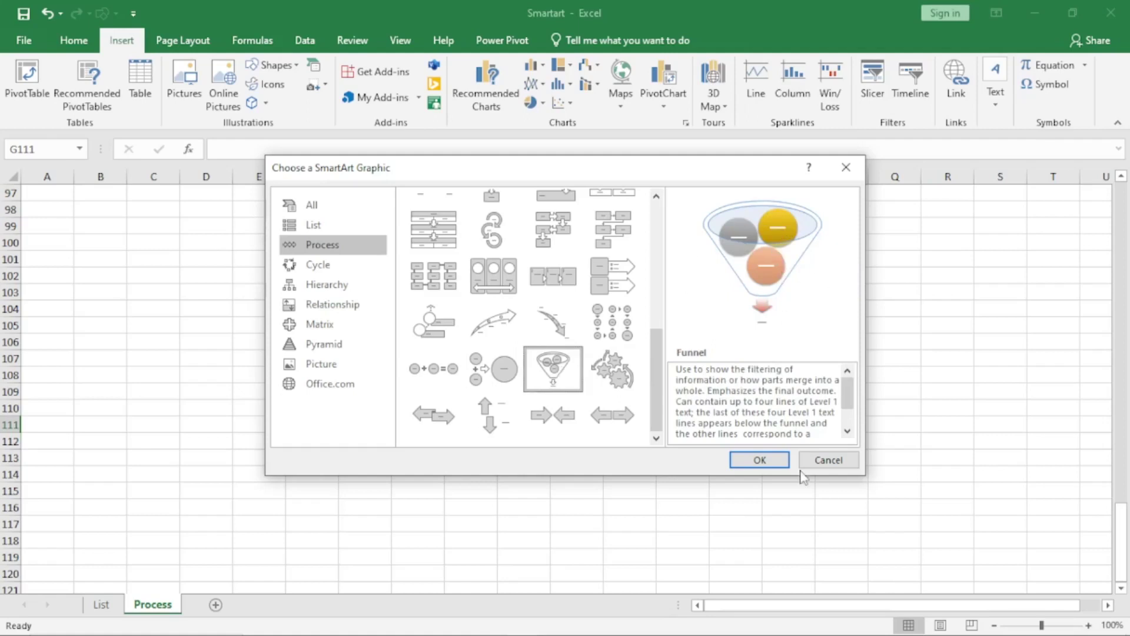
{"action": "left_click", "coordinate": [761, 460]}
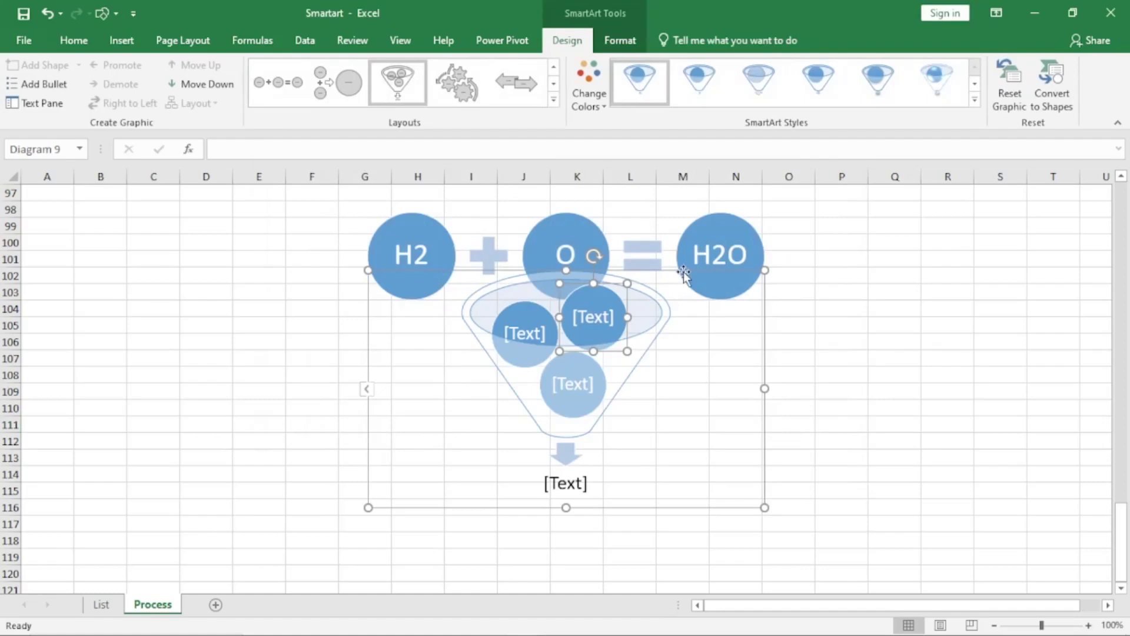
{"action": "left_click_drag", "start_coordinate": [676, 270], "coordinate": [685, 340]}
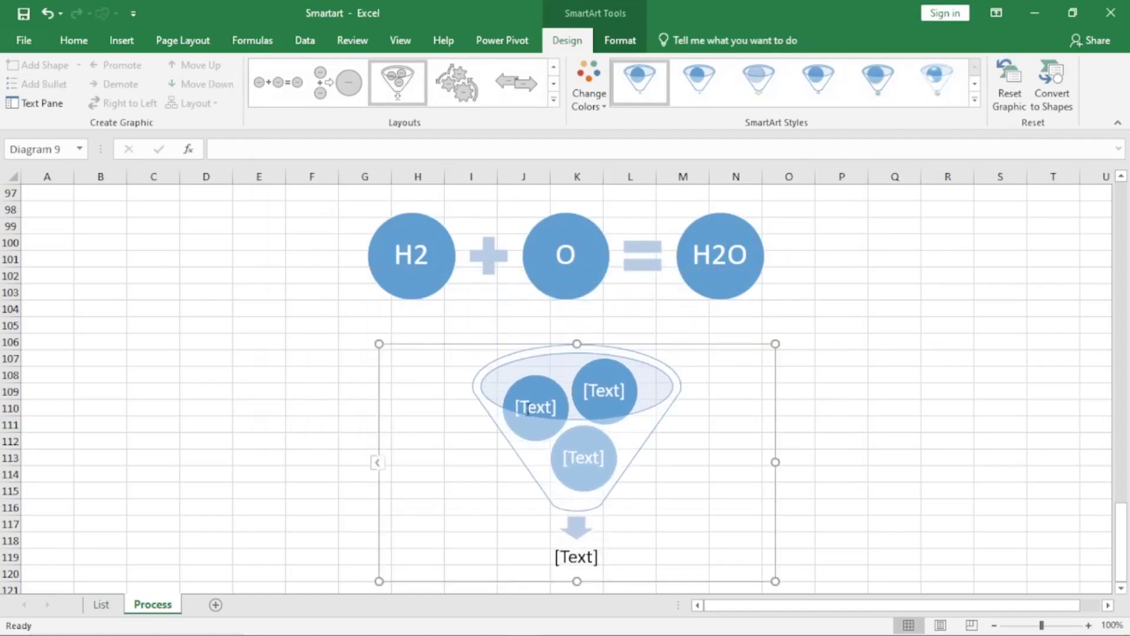
- Examine the circles inside the funnel and the result text placeholder beneath its arrow
{"action": "left_click", "coordinate": [610, 392]}
{"action": "left_click", "coordinate": [599, 458]}
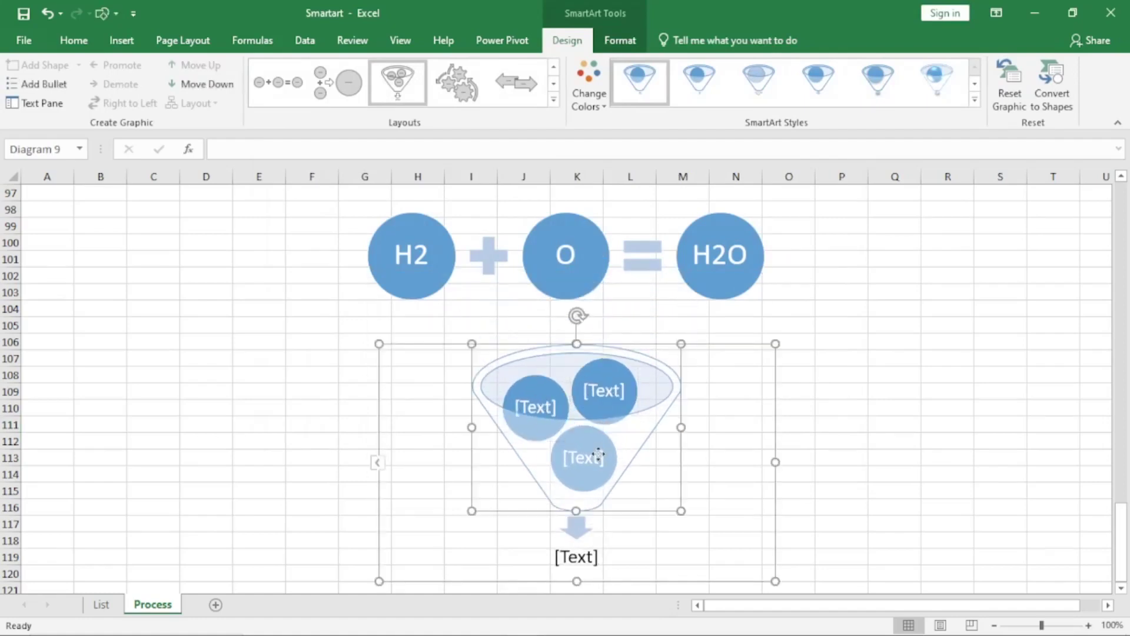
{"action": "scroll", "coordinate": [677, 465], "scroll_direction": "down", "scroll_amount": 3}
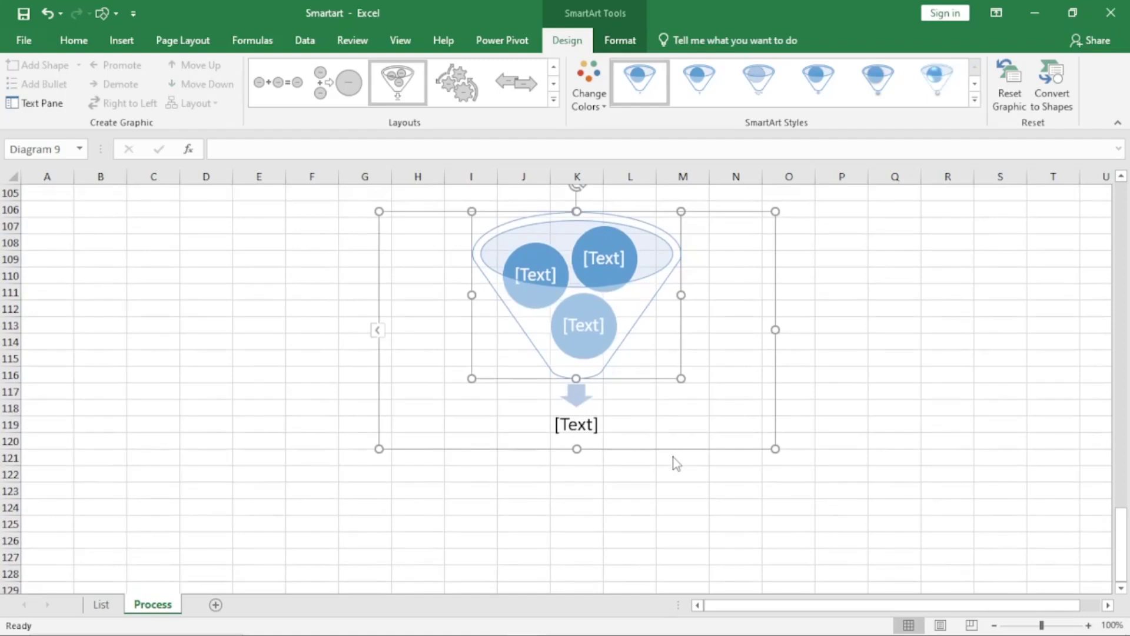
{"action": "left_click", "coordinate": [580, 425]}
{"action": "scroll", "coordinate": [577, 468], "scroll_direction": "down", "scroll_amount": 3}
- Insert a separate Gear process SmartArt on the Process sheet
{"action": "left_click", "coordinate": [330, 358]}
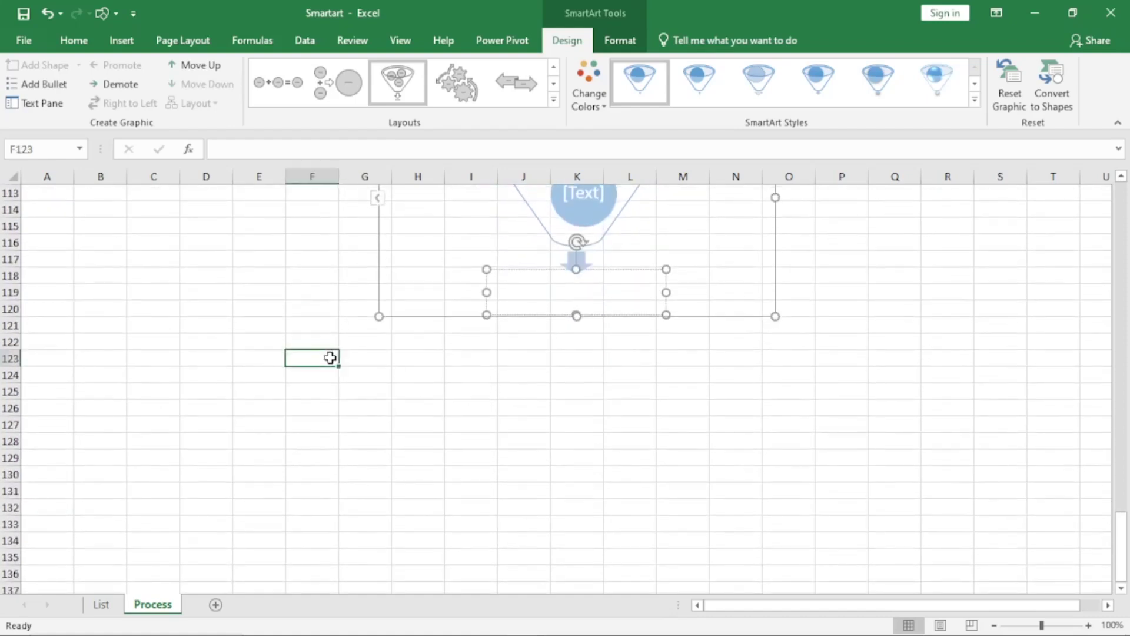
{"action": "left_click", "coordinate": [122, 41]}
{"action": "scroll", "coordinate": [730, 306], "scroll_direction": "up", "scroll_amount": 3}
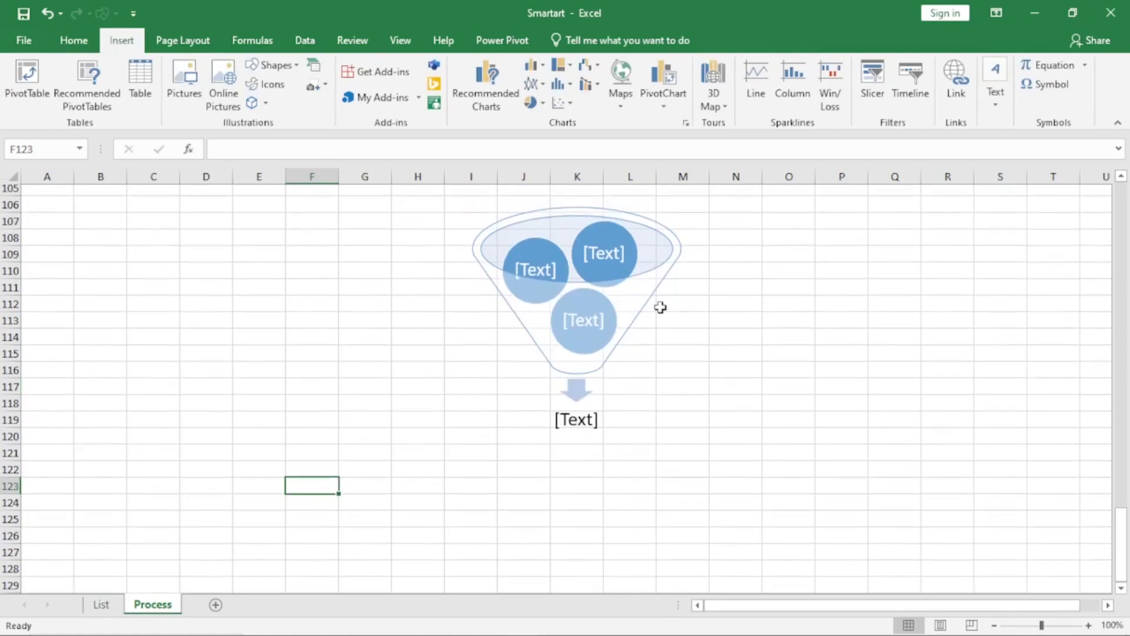
{"action": "left_click", "coordinate": [314, 65]}
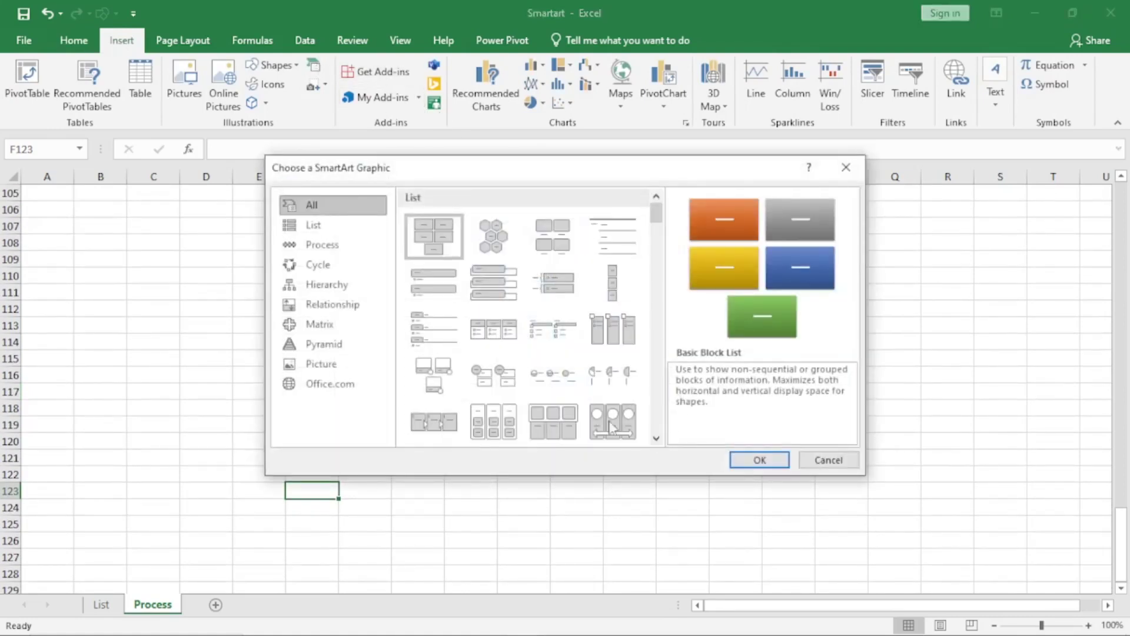
{"action": "left_click", "coordinate": [313, 245]}
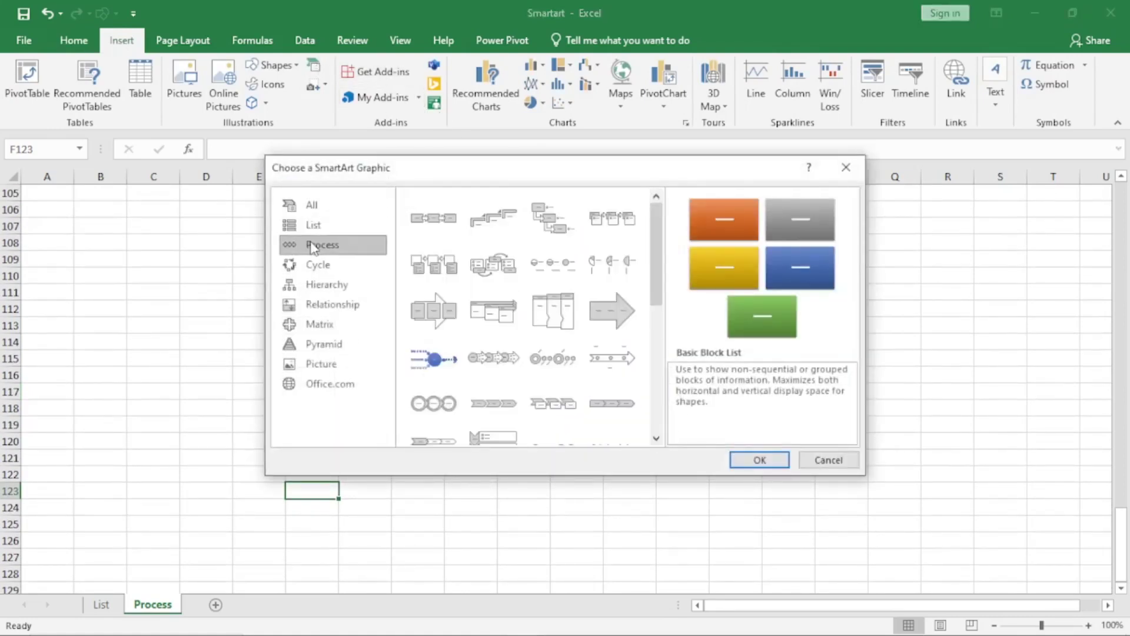
{"action": "left_click", "coordinate": [656, 439]}
{"action": "left_click", "coordinate": [655, 439]}
{"action": "scroll", "coordinate": [656, 439], "scroll_direction": "down", "scroll_amount": 5}
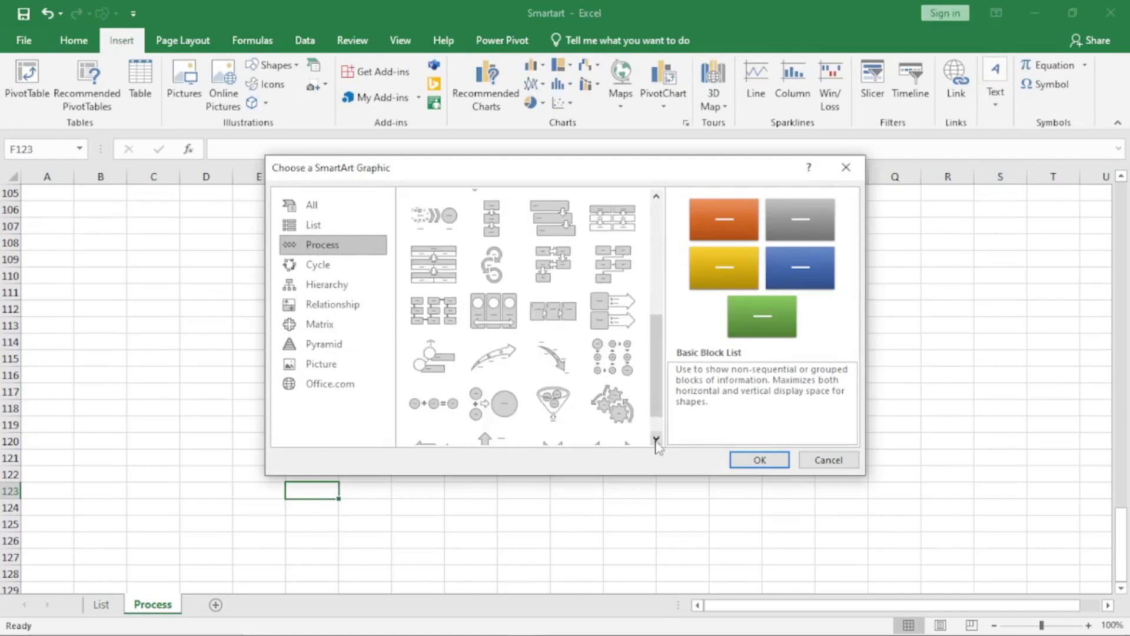
{"action": "left_click", "coordinate": [603, 365]}
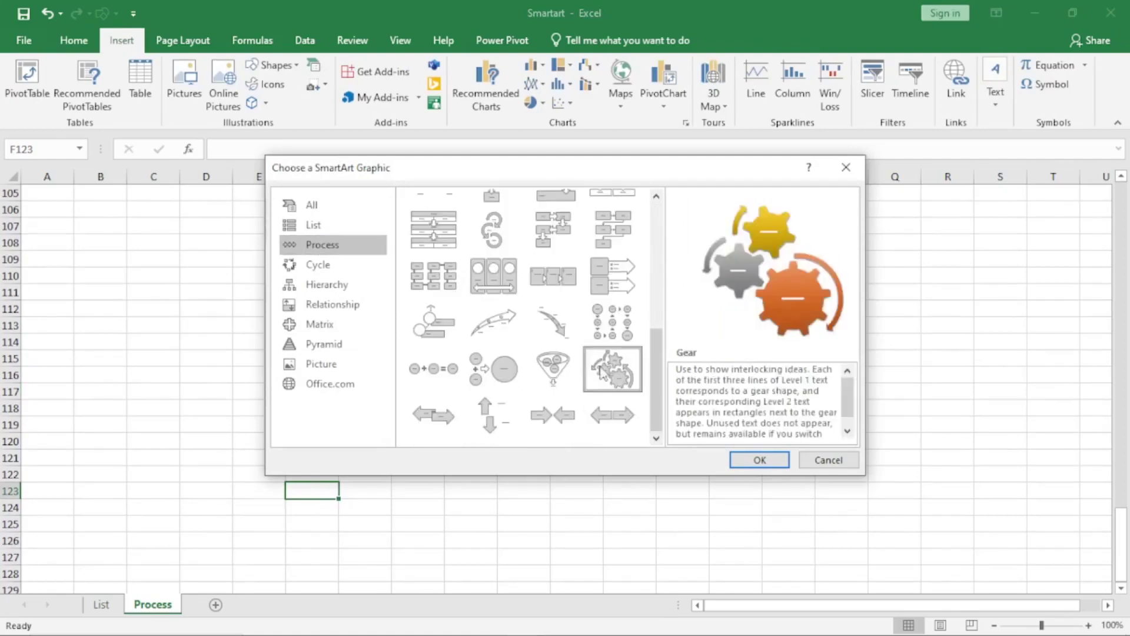
{"action": "left_click", "coordinate": [760, 460]}
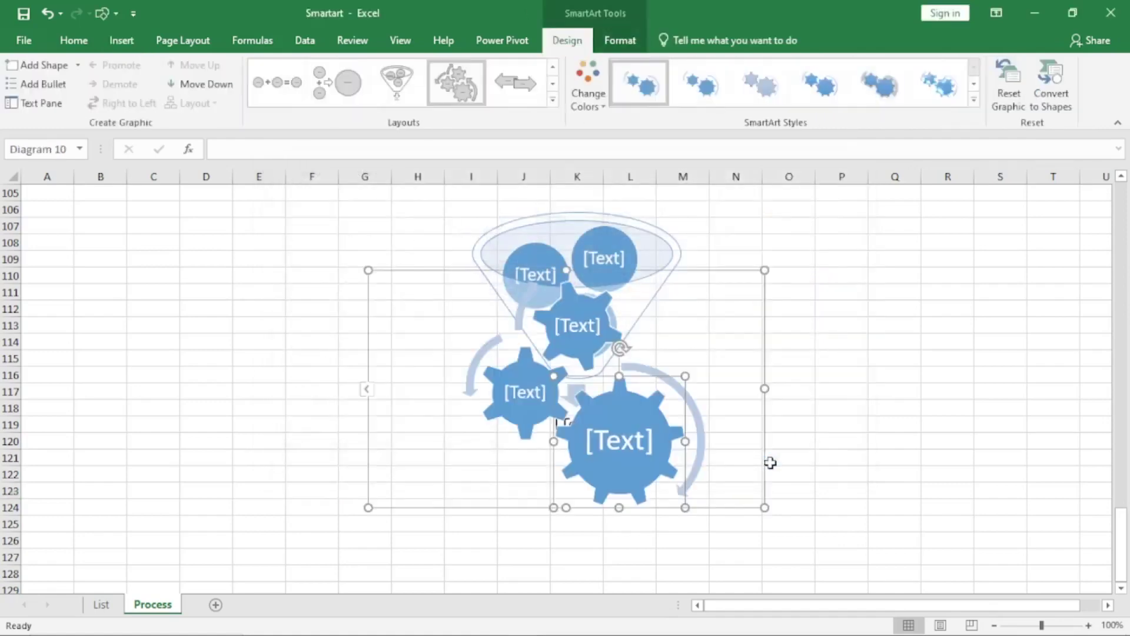
- Move the gear diagram below the funnel's result text and enlarge it slightly to span about rows 121 to 135
{"action": "left_click_drag", "start_coordinate": [719, 271], "coordinate": [679, 398]}
{"action": "scroll", "coordinate": [711, 319], "scroll_direction": "down", "scroll_amount": 5}
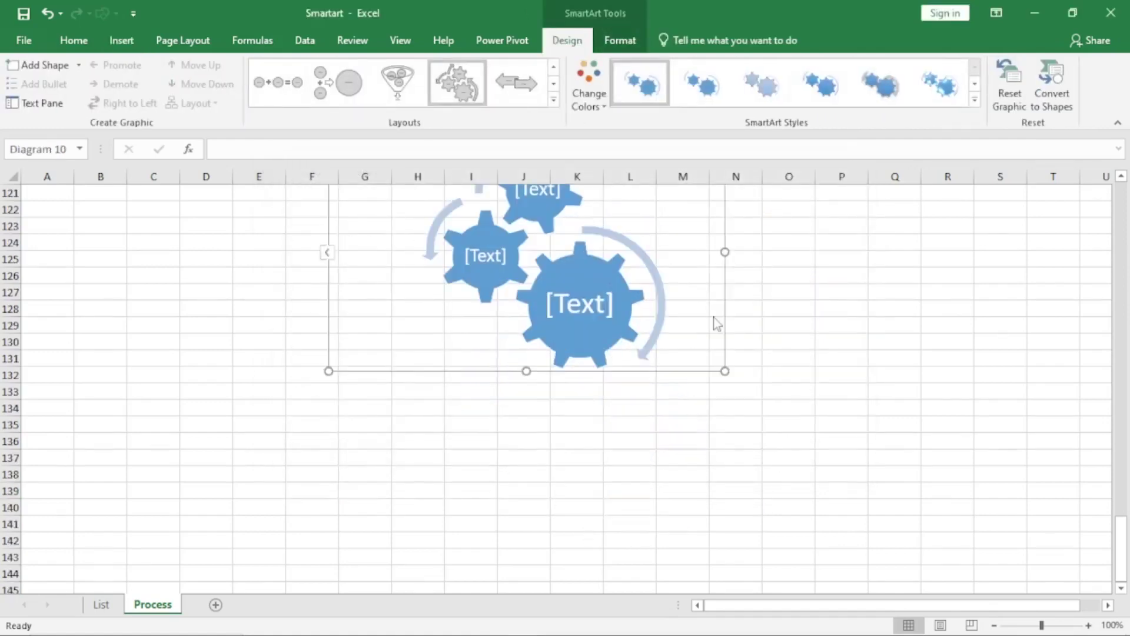
{"action": "scroll", "coordinate": [679, 287], "scroll_direction": "up", "scroll_amount": 3}
{"action": "left_click_drag", "start_coordinate": [674, 265], "coordinate": [676, 319]}
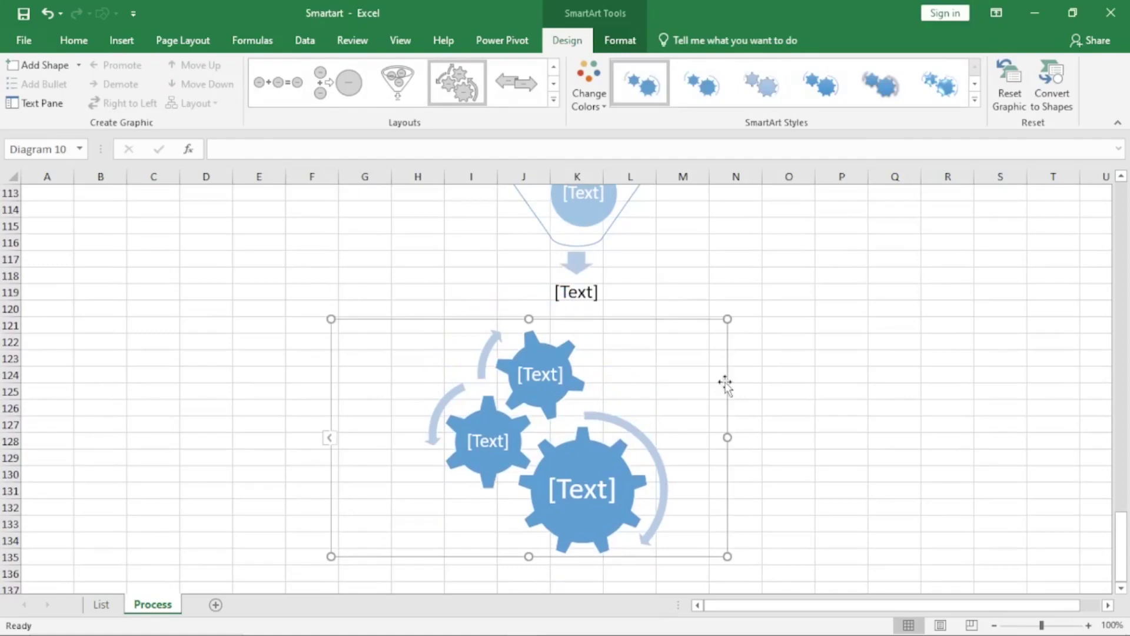
{"action": "left_click_drag", "start_coordinate": [728, 555], "coordinate": [761, 565]}
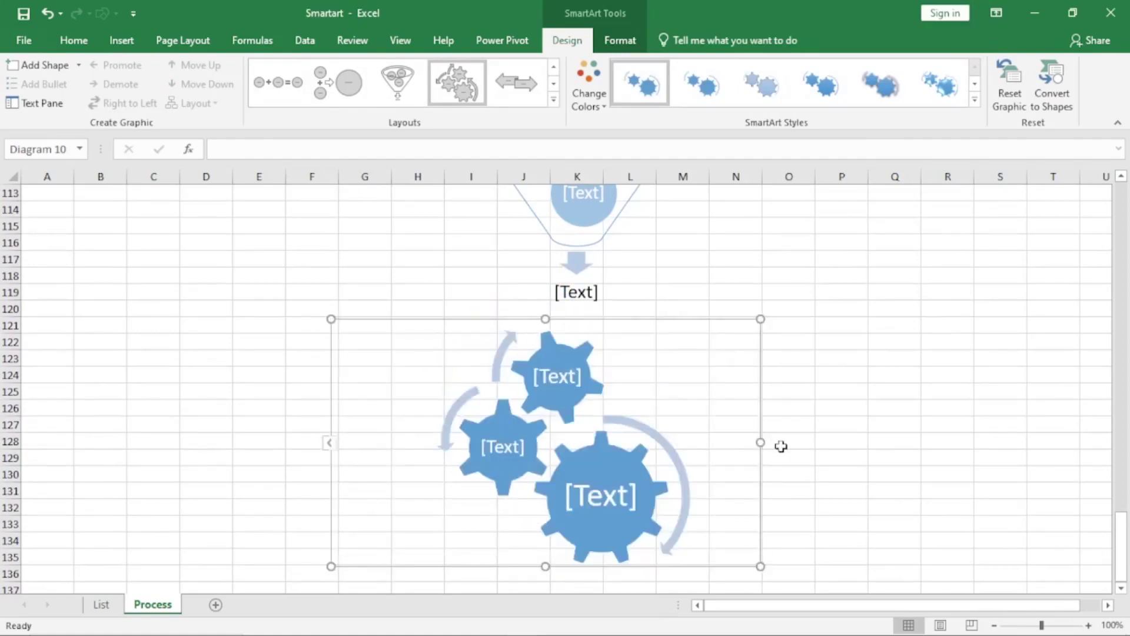
- Examine the text placeholders of the three interlocking gears and how the gears relate to each other
{"action": "left_click", "coordinate": [501, 438]}
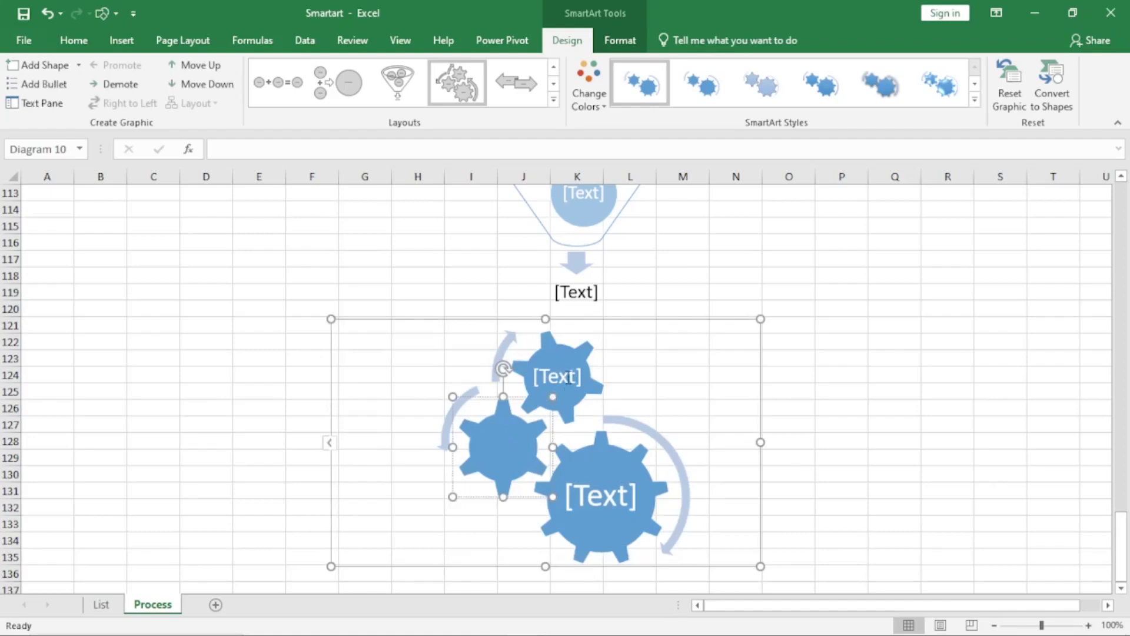
{"action": "left_click", "coordinate": [567, 379]}
{"action": "key", "text": "Tab"}
{"action": "key", "text": "Tab"}
{"action": "key", "text": "Tab"}
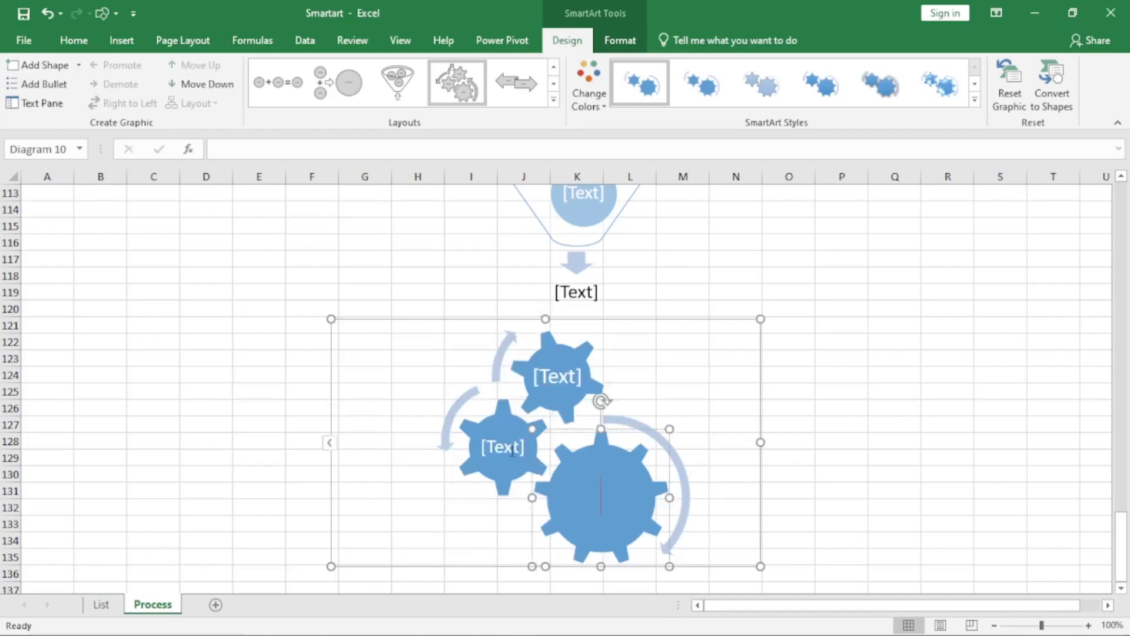
{"action": "left_click", "coordinate": [611, 483]}
{"action": "left_click", "coordinate": [553, 369]}
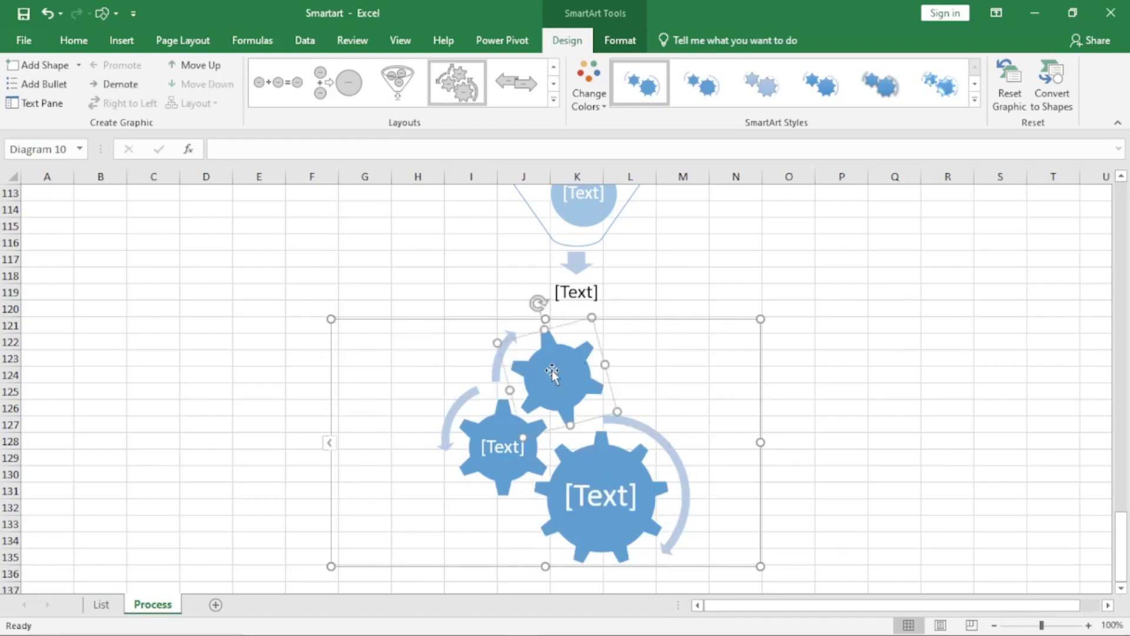
{"action": "left_click", "coordinate": [505, 438]}
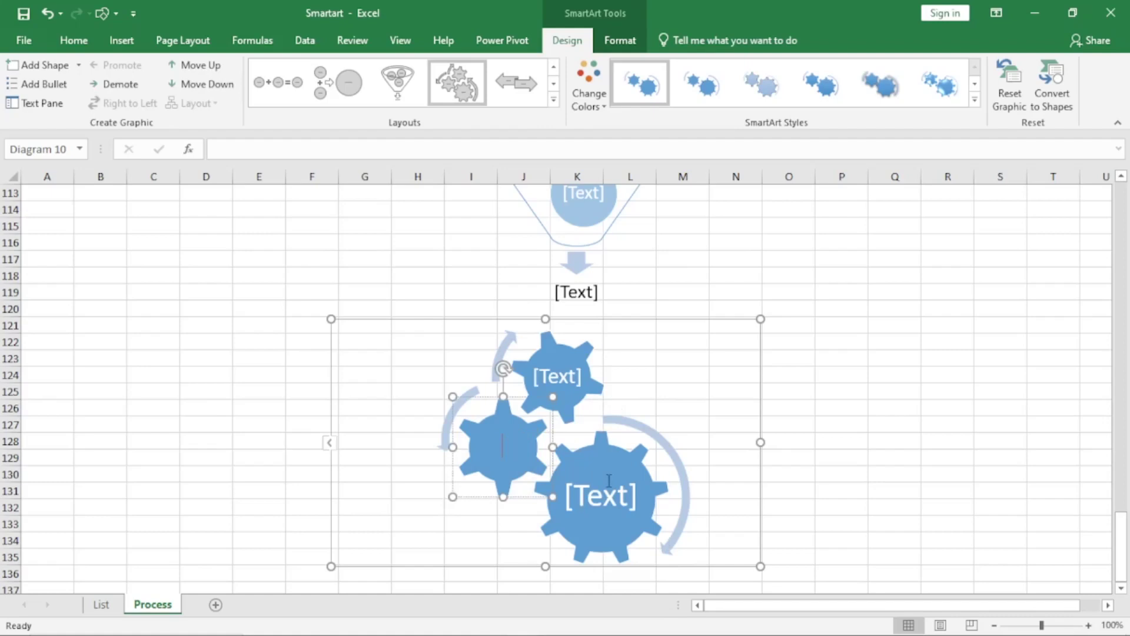
{"action": "left_click", "coordinate": [610, 480]}
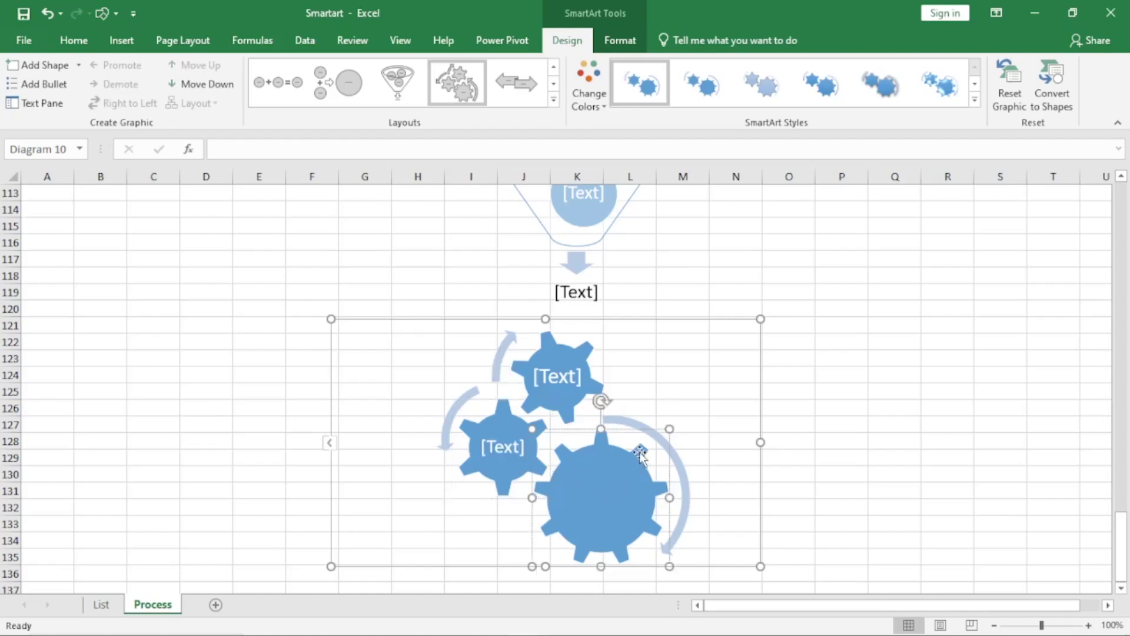
{"action": "left_click", "coordinate": [551, 374]}
{"action": "left_click", "coordinate": [521, 439]}
{"action": "left_click", "coordinate": [612, 494]}
{"action": "scroll", "coordinate": [664, 487], "scroll_direction": "down", "scroll_amount": 5}
{"action": "left_click", "coordinate": [485, 395]}
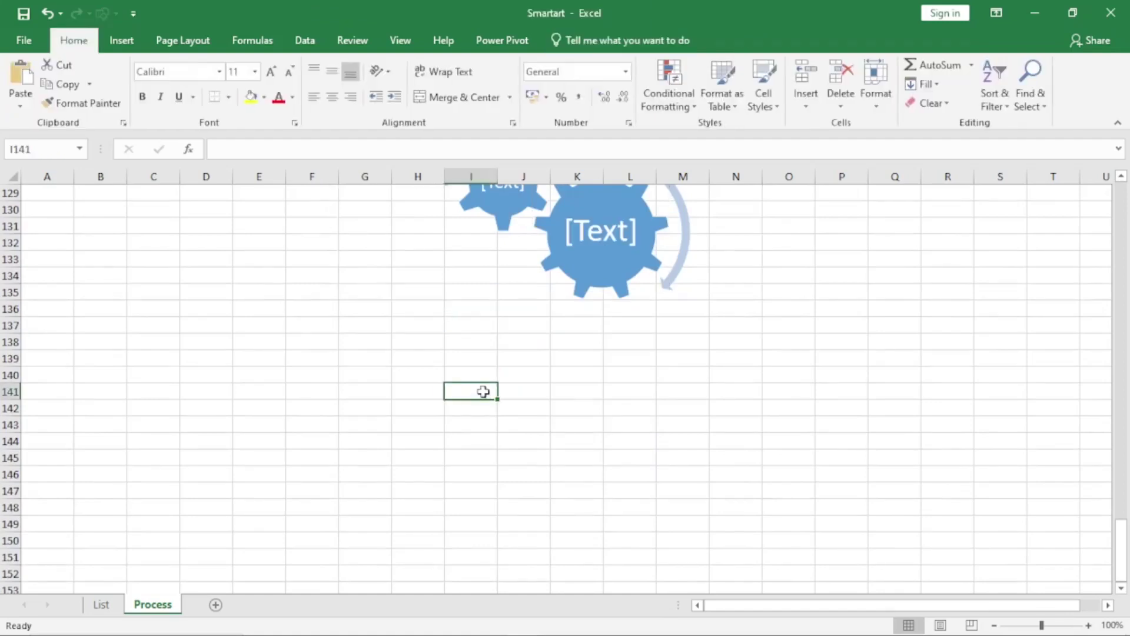
- Insert a separate Converging Arrows process SmartArt below the gear diagram on the Process sheet
{"action": "left_click", "coordinate": [116, 50]}
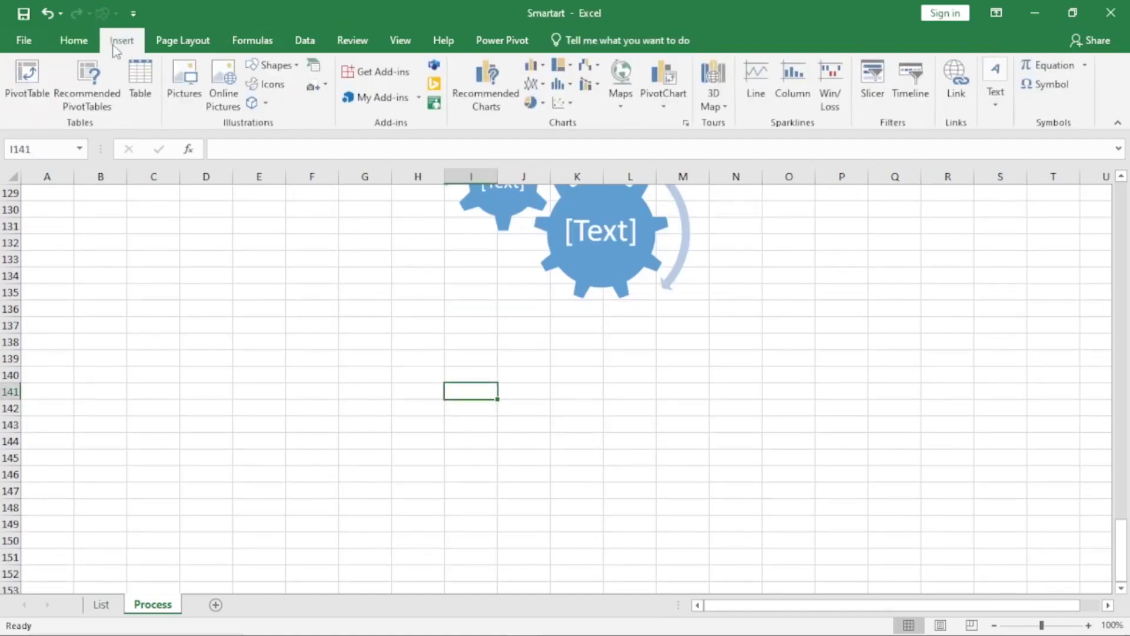
{"action": "left_click", "coordinate": [274, 66]}
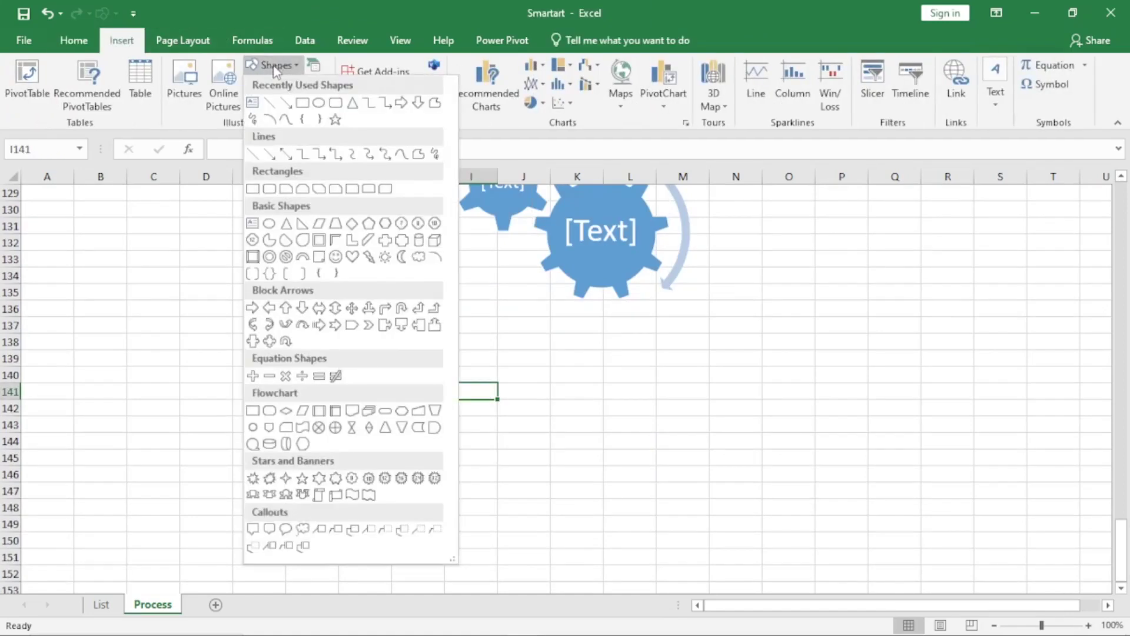
{"action": "left_click", "coordinate": [315, 68]}
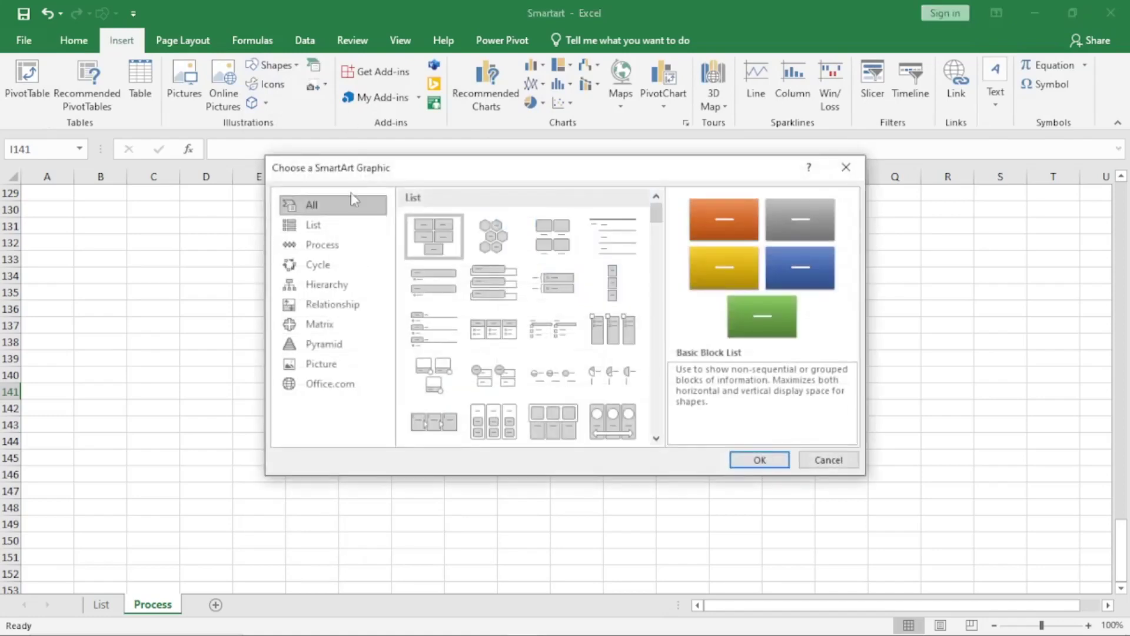
{"action": "left_click", "coordinate": [323, 245]}
{"action": "left_click_drag", "start_coordinate": [662, 438], "coordinate": [661, 437]}
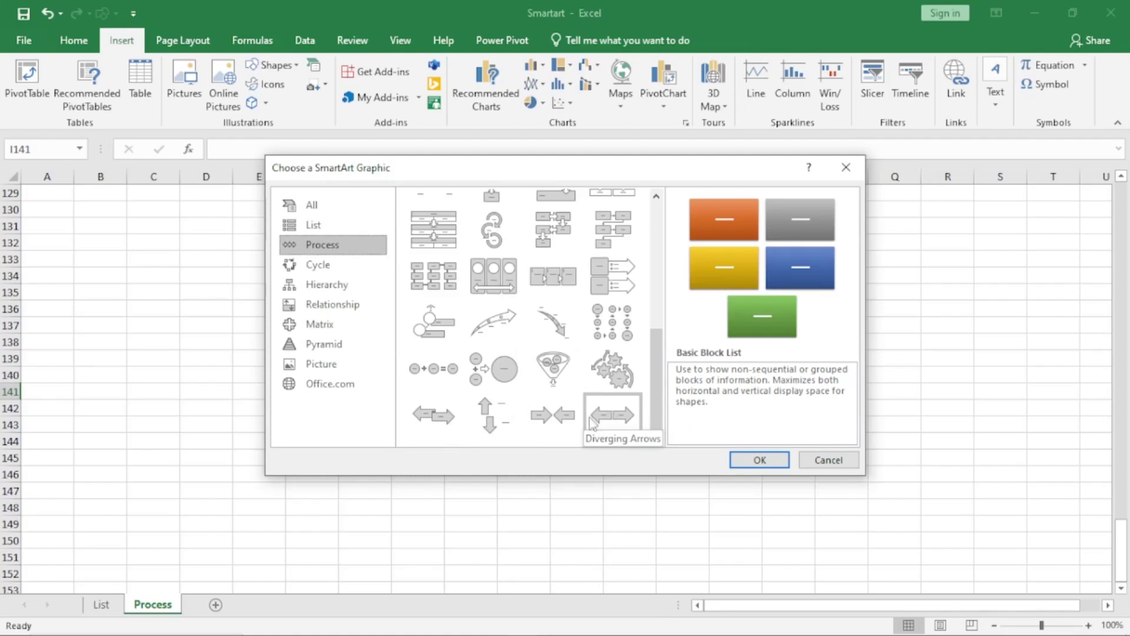
{"action": "left_click", "coordinate": [551, 417]}
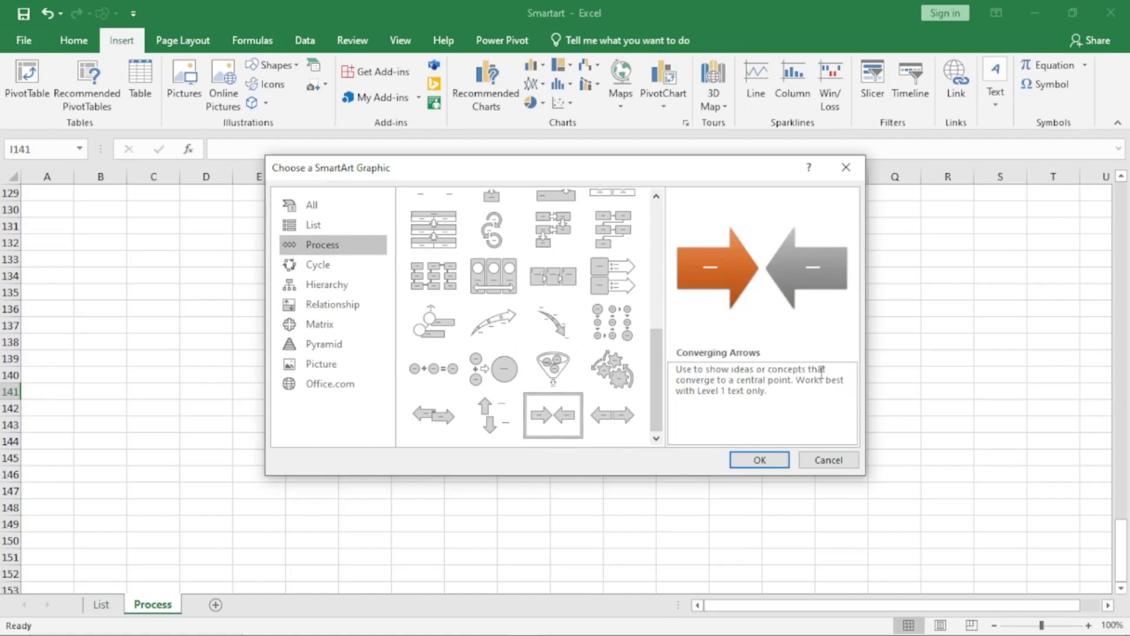
{"action": "left_click", "coordinate": [759, 459]}
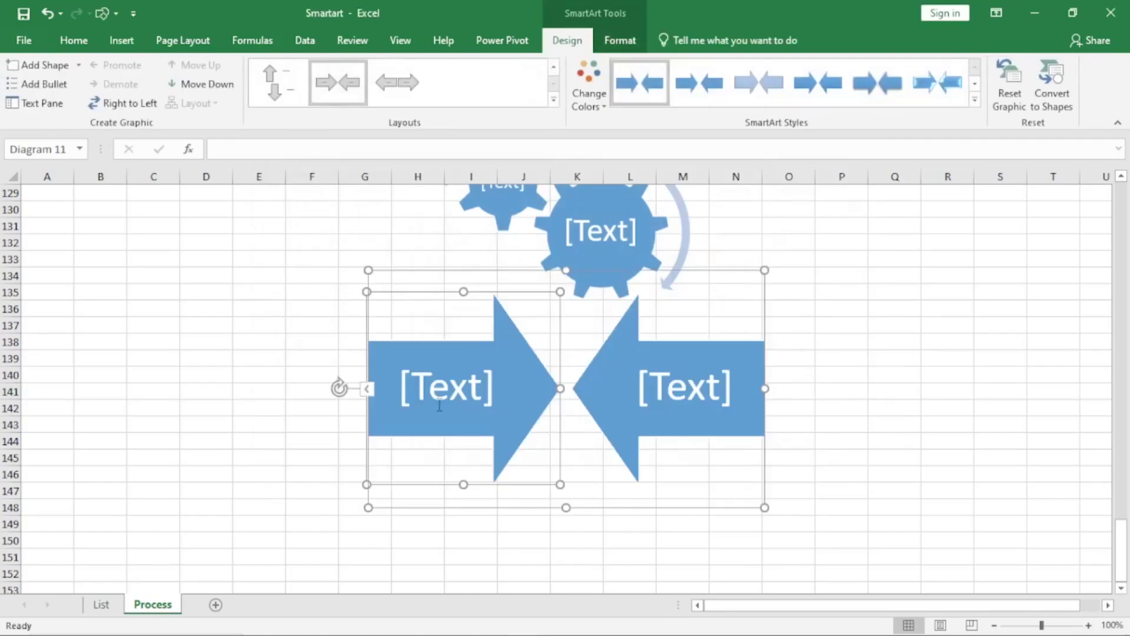
- Examine the text placeholders of the two converging arrows and how the arrows point toward a shared centre
{"action": "left_click", "coordinate": [449, 388]}
{"action": "left_click", "coordinate": [695, 394]}
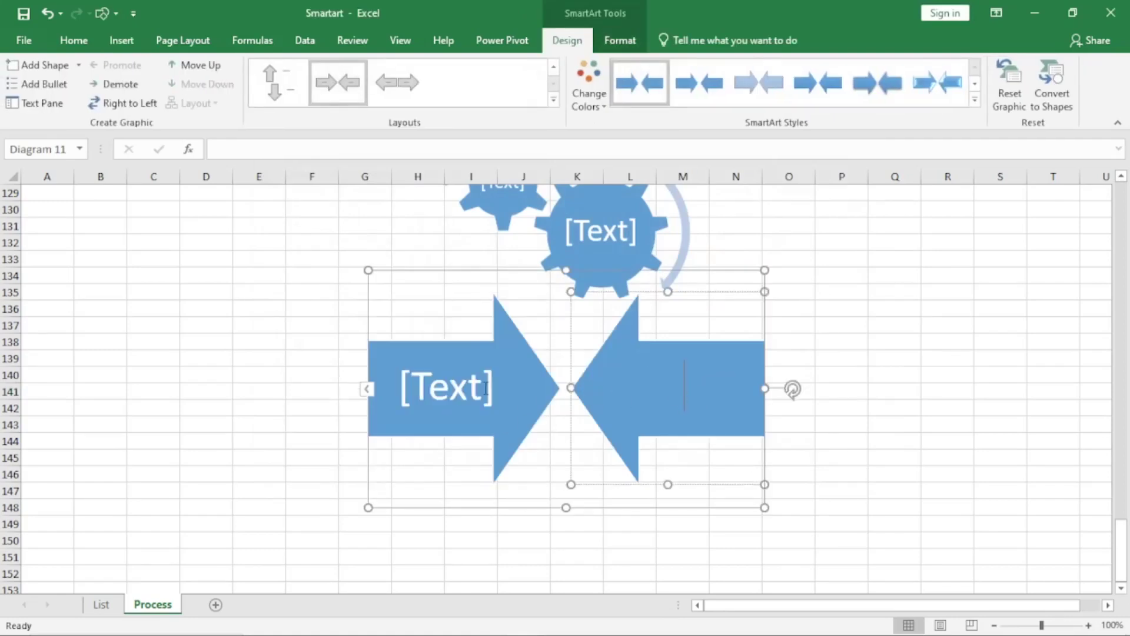
{"action": "left_click", "coordinate": [453, 389]}
{"action": "left_click", "coordinate": [442, 390]}
{"action": "left_click", "coordinate": [660, 397]}
{"action": "left_click", "coordinate": [442, 390]}
{"action": "left_click", "coordinate": [588, 387]}
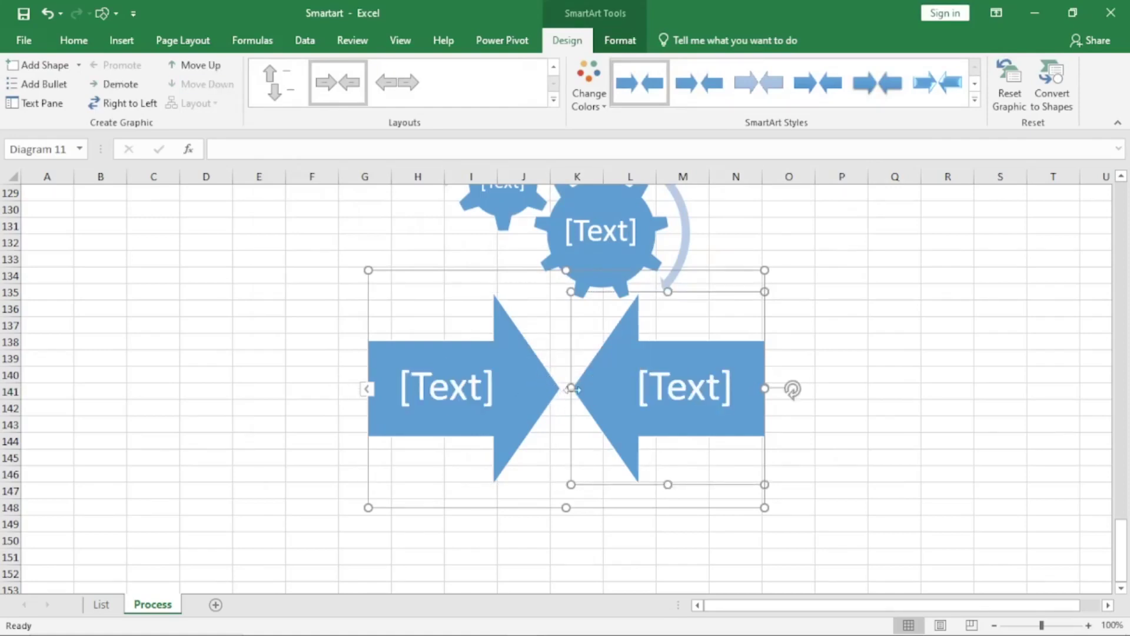
{"action": "left_click", "coordinate": [468, 384]}
- Insert a Diverging Arrows process SmartArt and place it below the converging arrows, spanning about rows 147 to 161
{"action": "scroll", "coordinate": [523, 415], "scroll_direction": "down", "scroll_amount": 3}
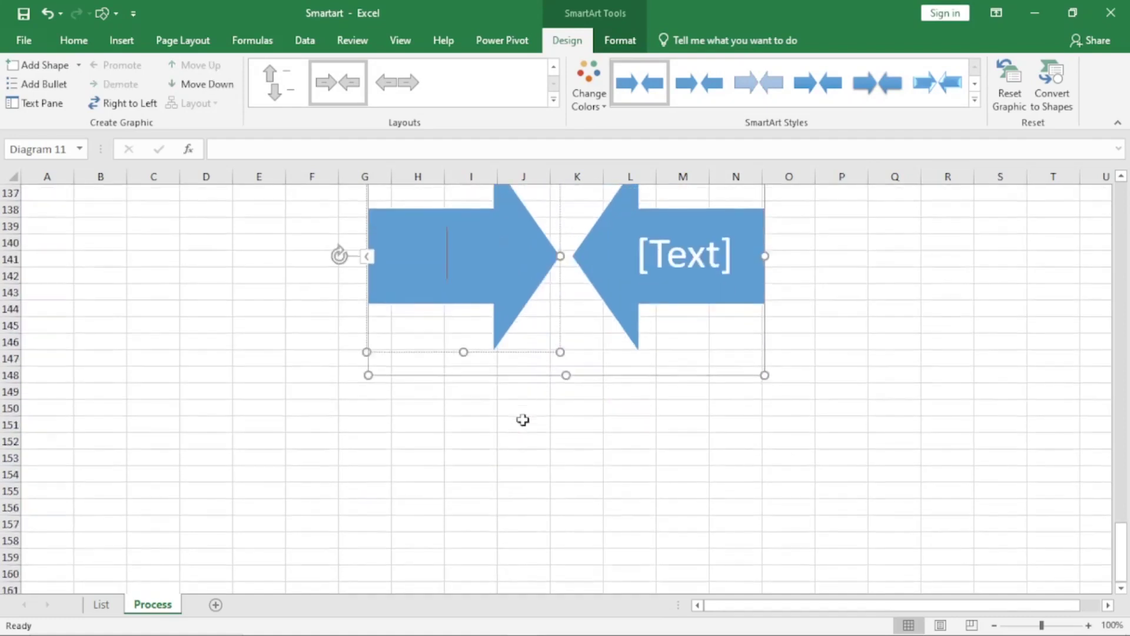
{"action": "left_click", "coordinate": [413, 422]}
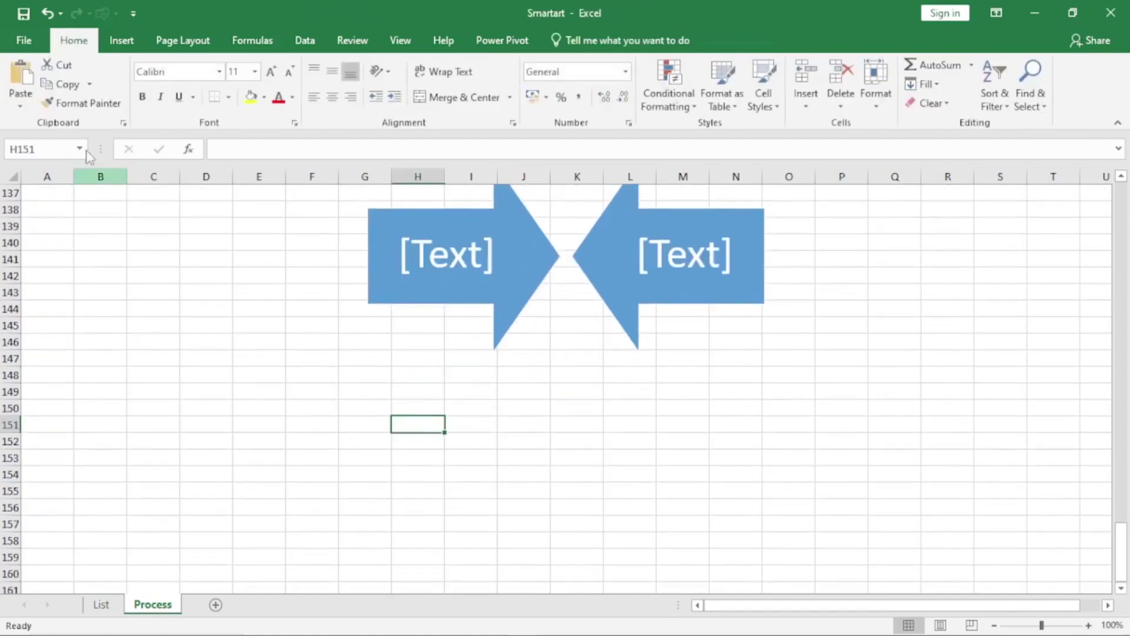
{"action": "left_click", "coordinate": [117, 45]}
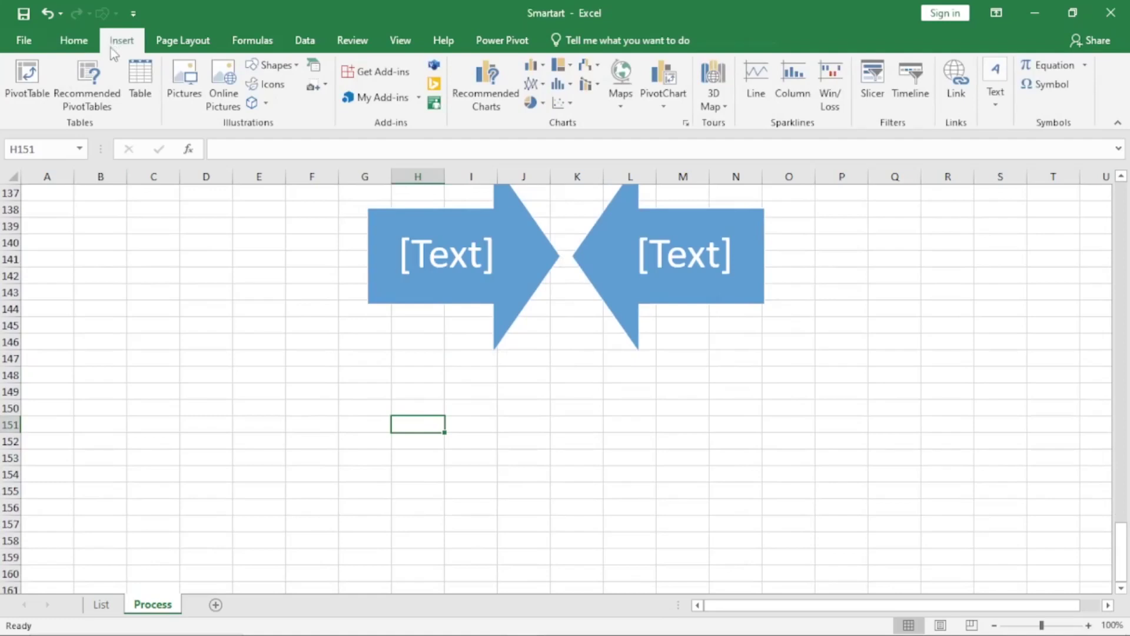
{"action": "left_click", "coordinate": [313, 68]}
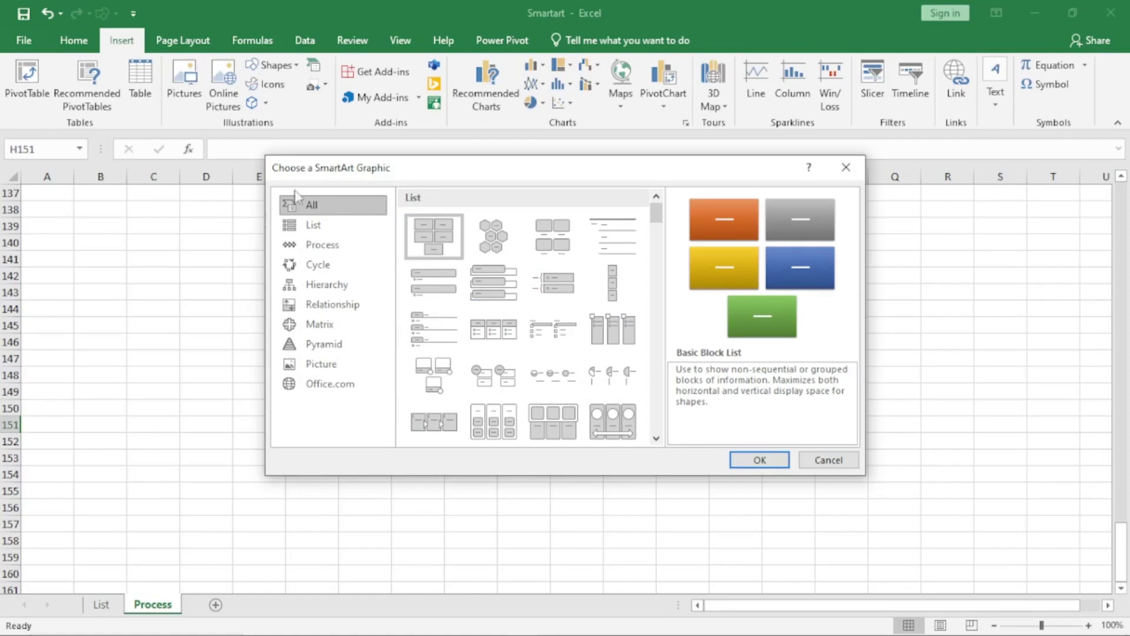
{"action": "left_click", "coordinate": [326, 246]}
{"action": "left_click_drag", "start_coordinate": [653, 286], "coordinate": [674, 430]}
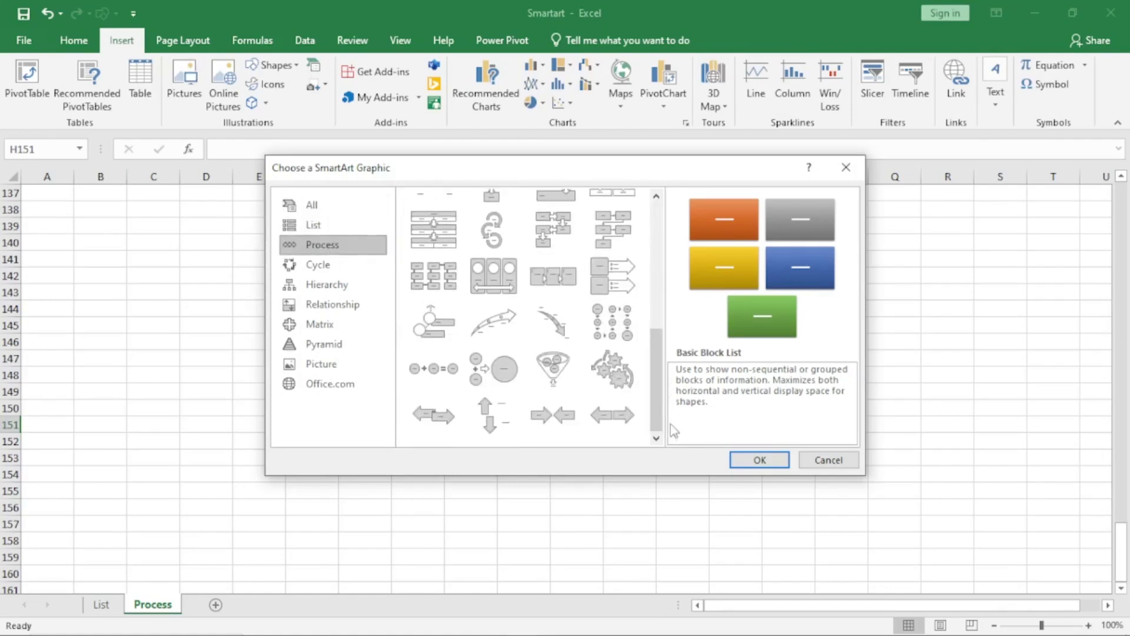
{"action": "left_click", "coordinate": [604, 419]}
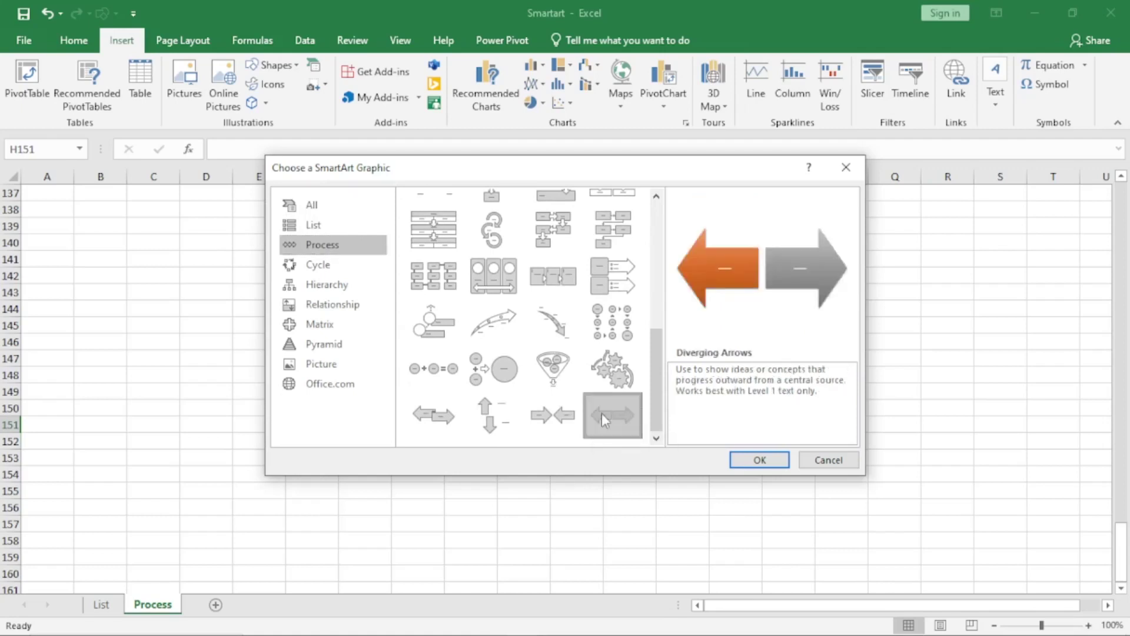
{"action": "left_click", "coordinate": [759, 460]}
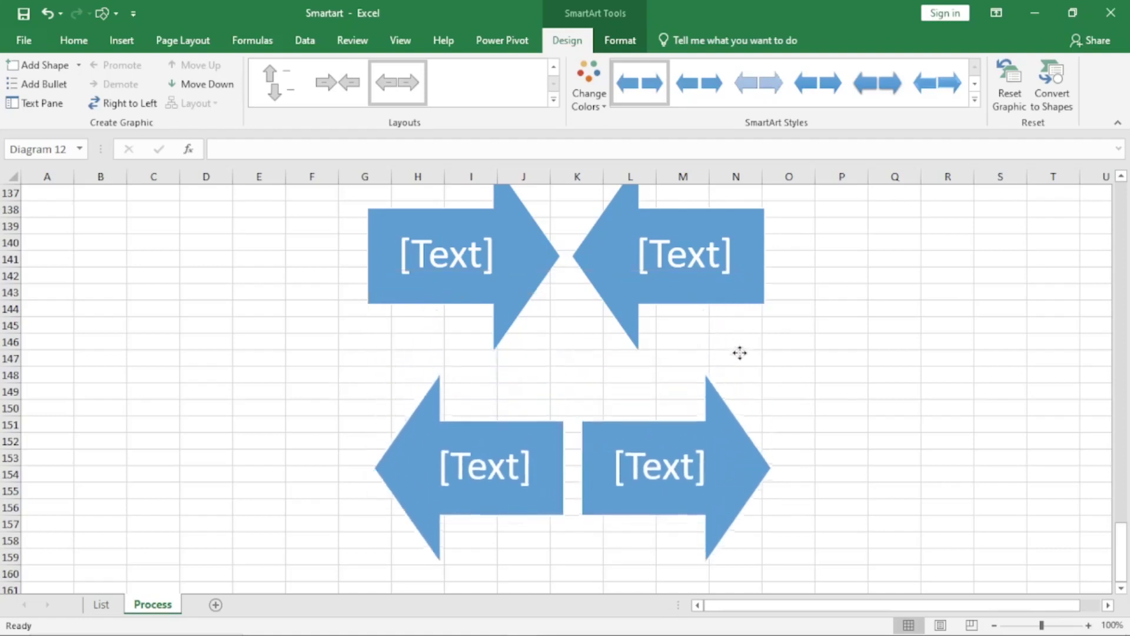
- Examine the text placeholders of the two diverging arrows
{"action": "scroll", "coordinate": [899, 453], "scroll_direction": "down", "scroll_amount": 3}
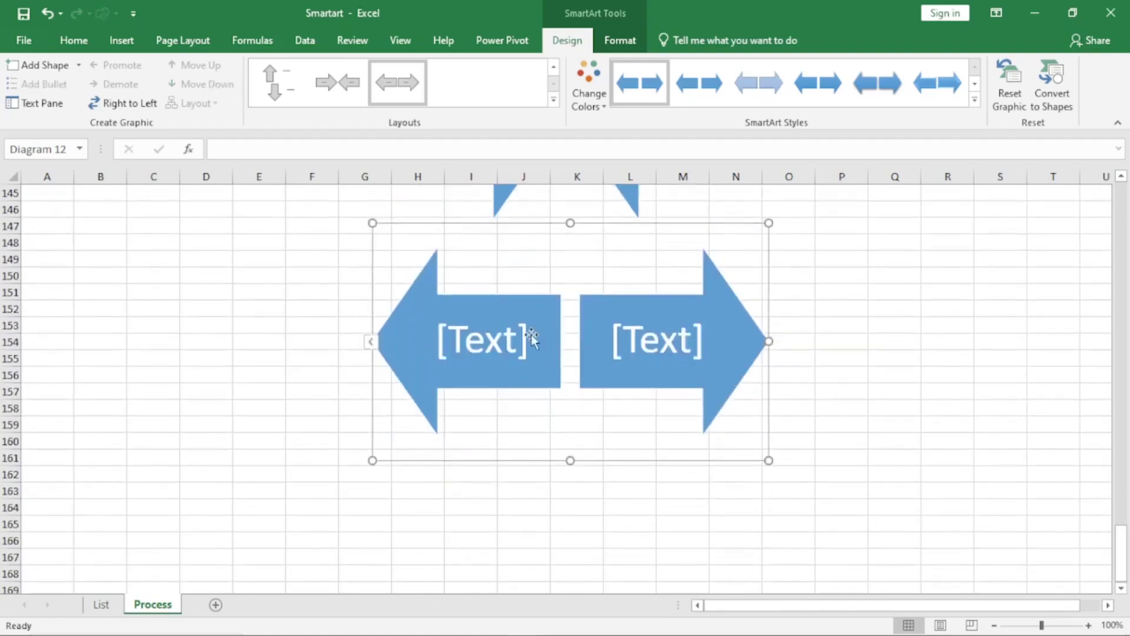
{"action": "left_click", "coordinate": [512, 340]}
{"action": "left_click", "coordinate": [662, 344]}
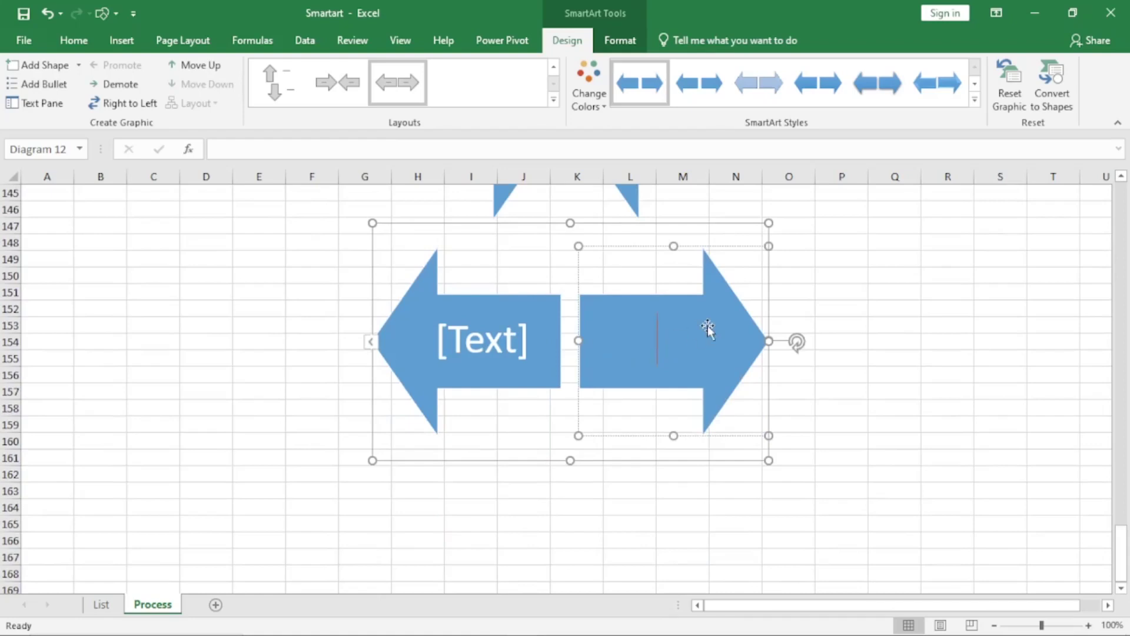
- Preview the Opposing Arrows process layout and insert an Arrow Ribbon SmartArt below the diverging arrows
{"action": "scroll", "coordinate": [666, 352], "scroll_direction": "down", "scroll_amount": 3}
{"action": "left_click", "coordinate": [474, 406]}
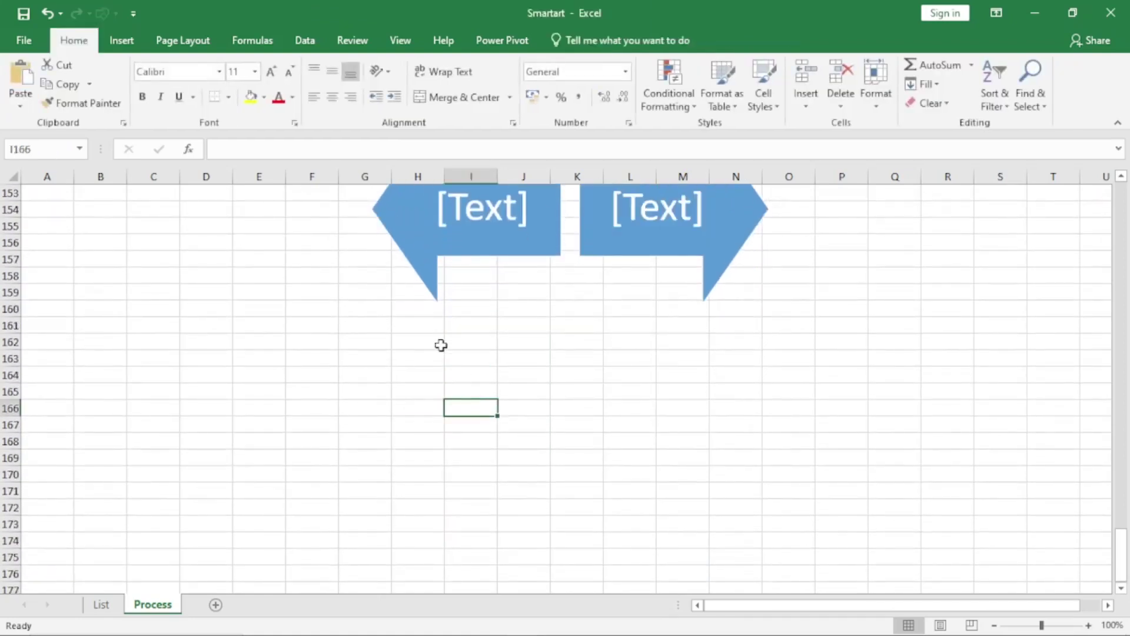
{"action": "left_click", "coordinate": [110, 45]}
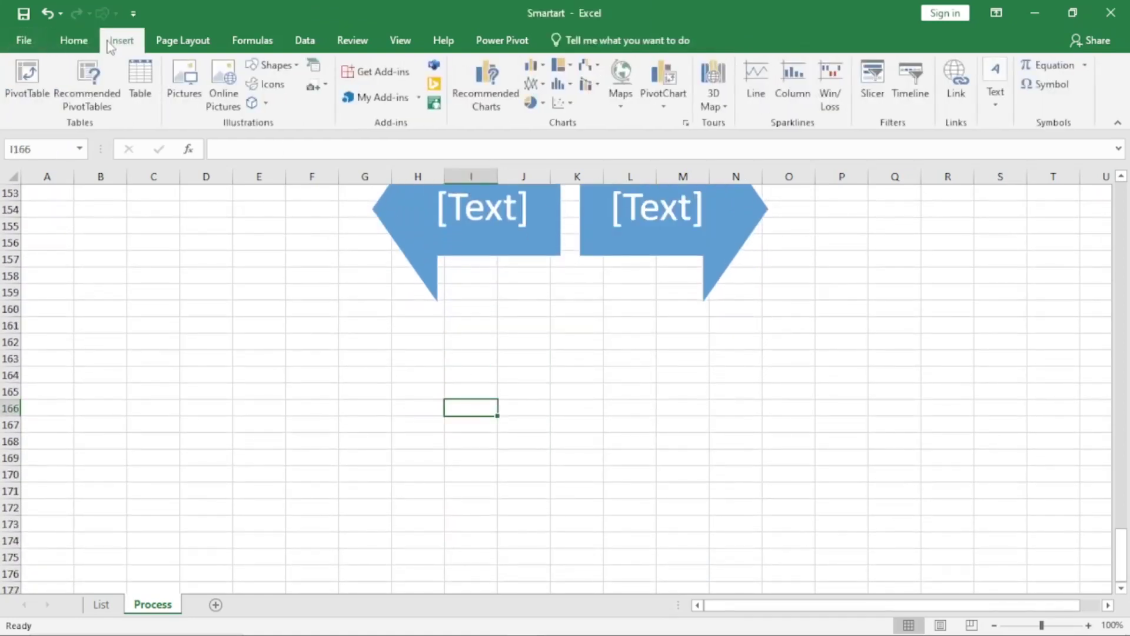
{"action": "left_click", "coordinate": [313, 64]}
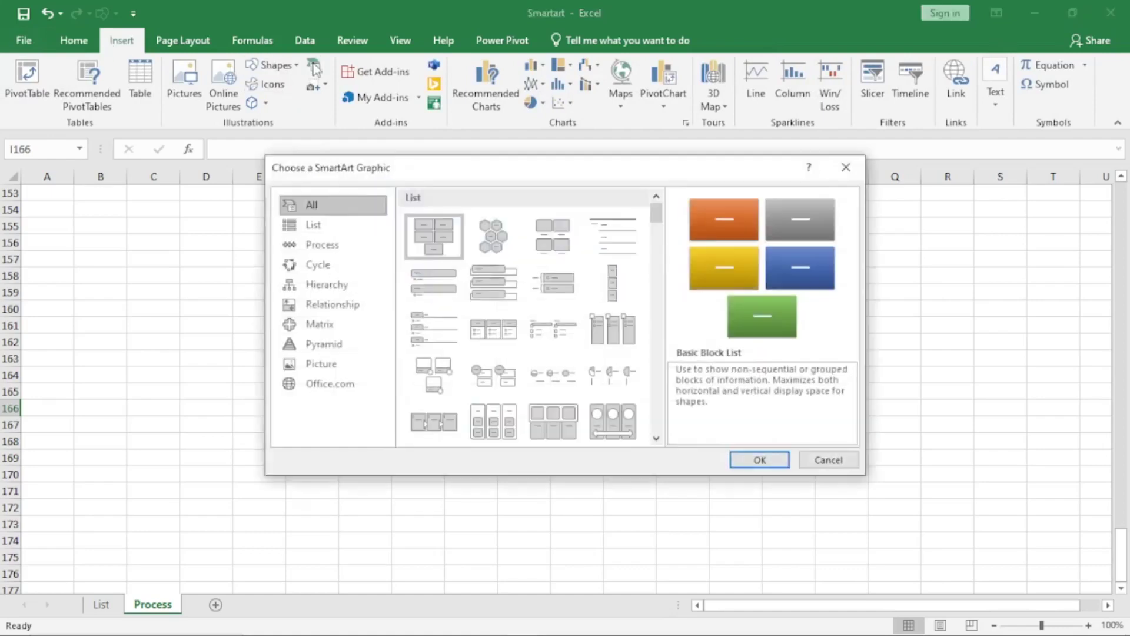
{"action": "left_click", "coordinate": [319, 246]}
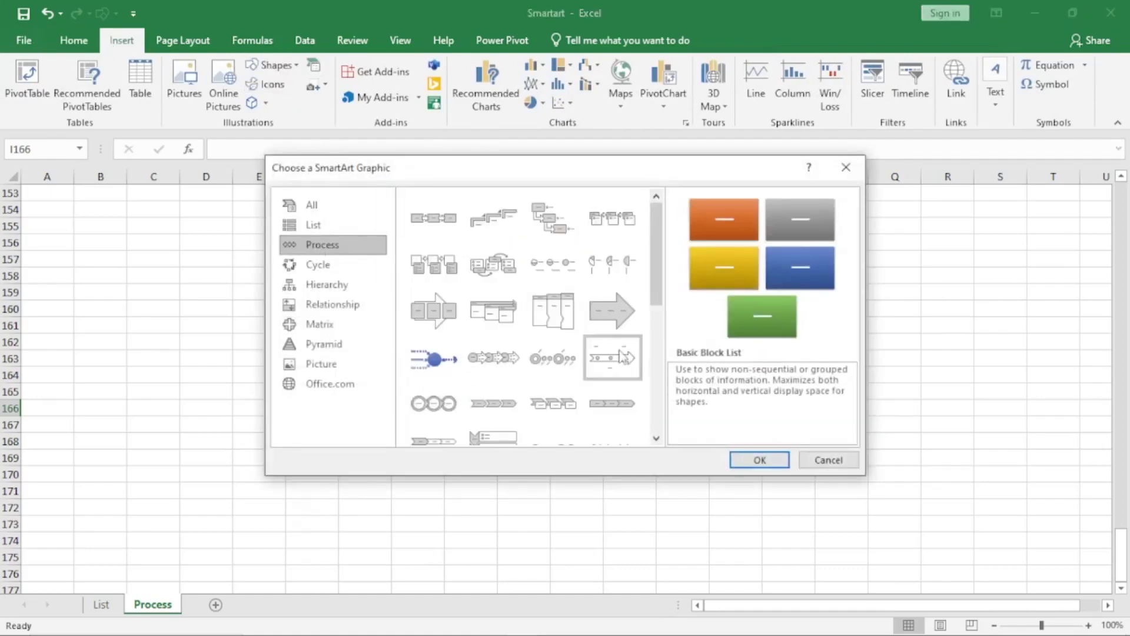
{"action": "left_click_drag", "start_coordinate": [662, 441], "coordinate": [661, 445]}
{"action": "left_click", "coordinate": [497, 425]}
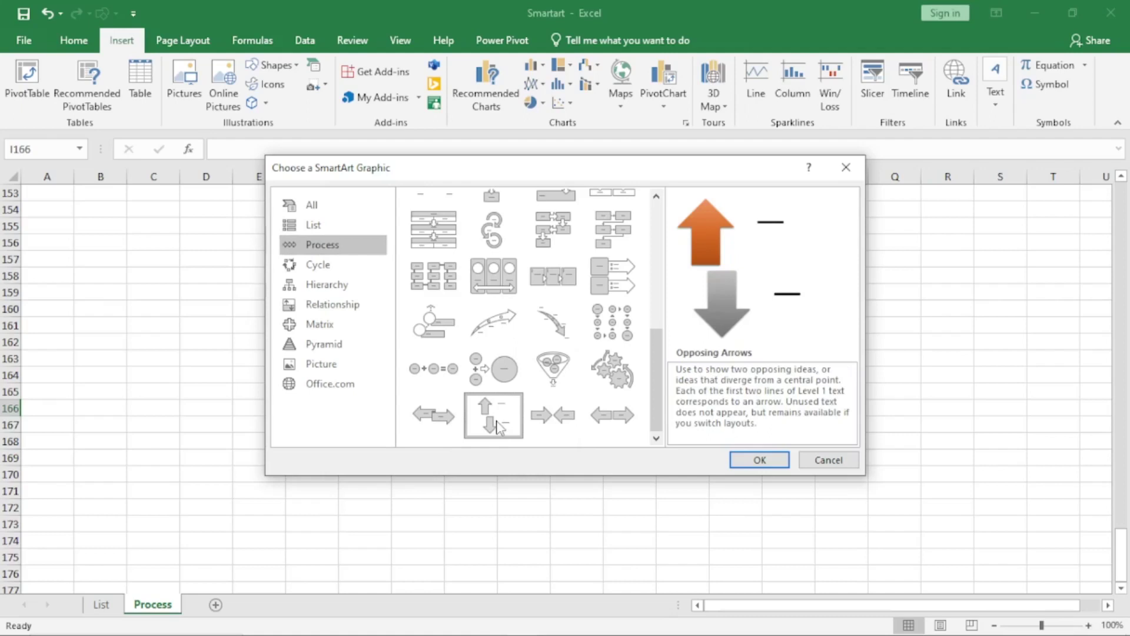
{"action": "left_click", "coordinate": [446, 425]}
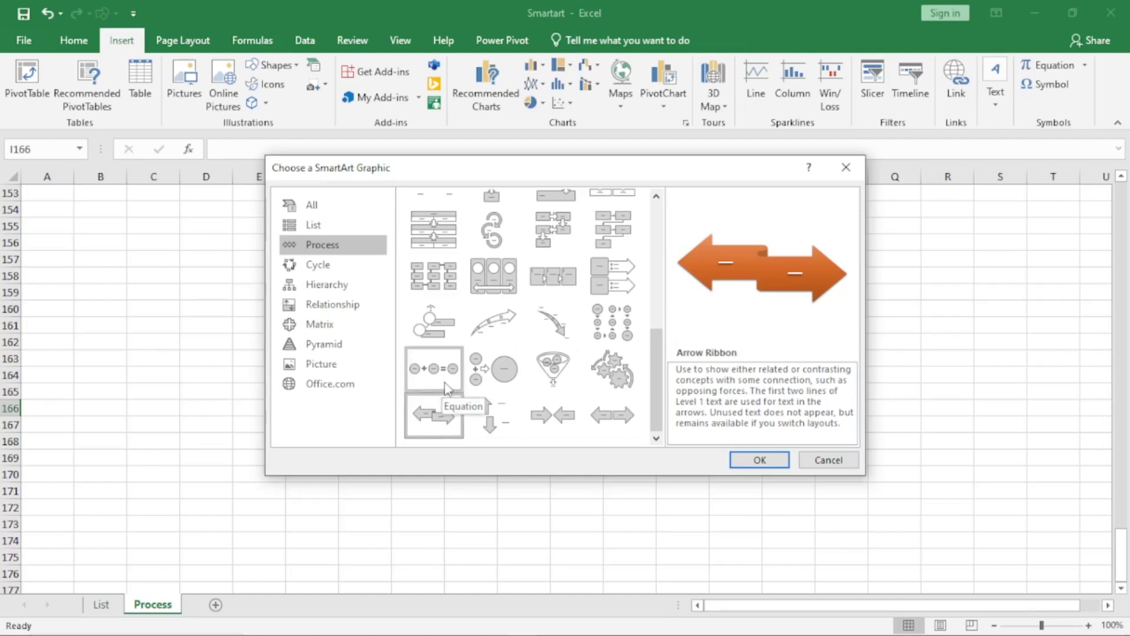
{"action": "left_click", "coordinate": [747, 465]}
- Examine the two text placeholders of the arrow ribbon and look back over the process diagrams above it
{"action": "left_click", "coordinate": [526, 395]}
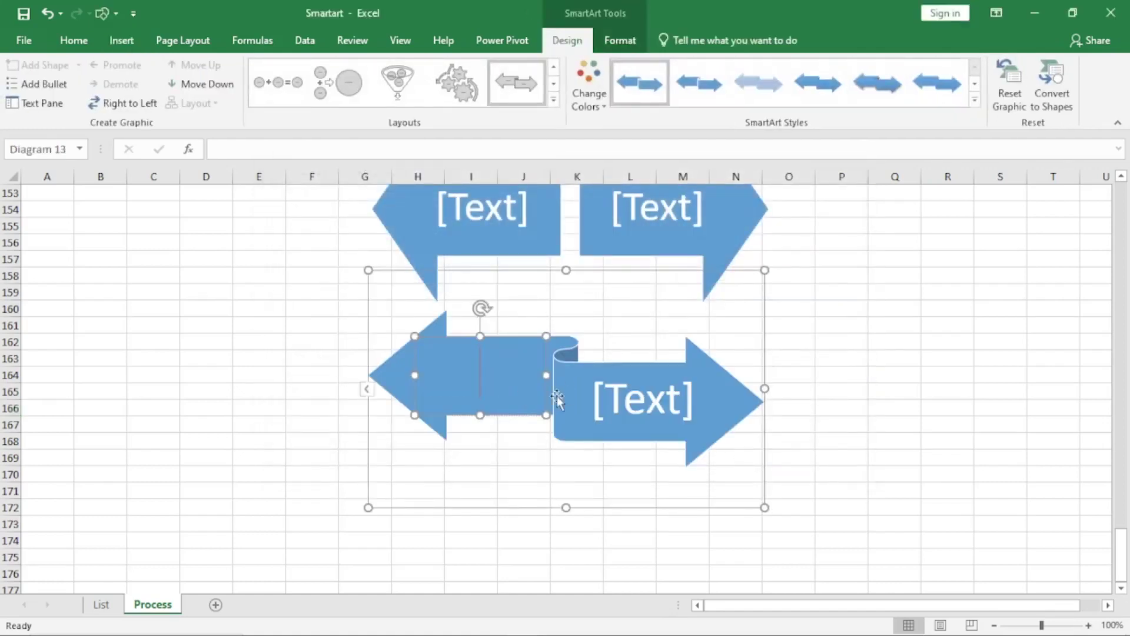
{"action": "left_click", "coordinate": [583, 395]}
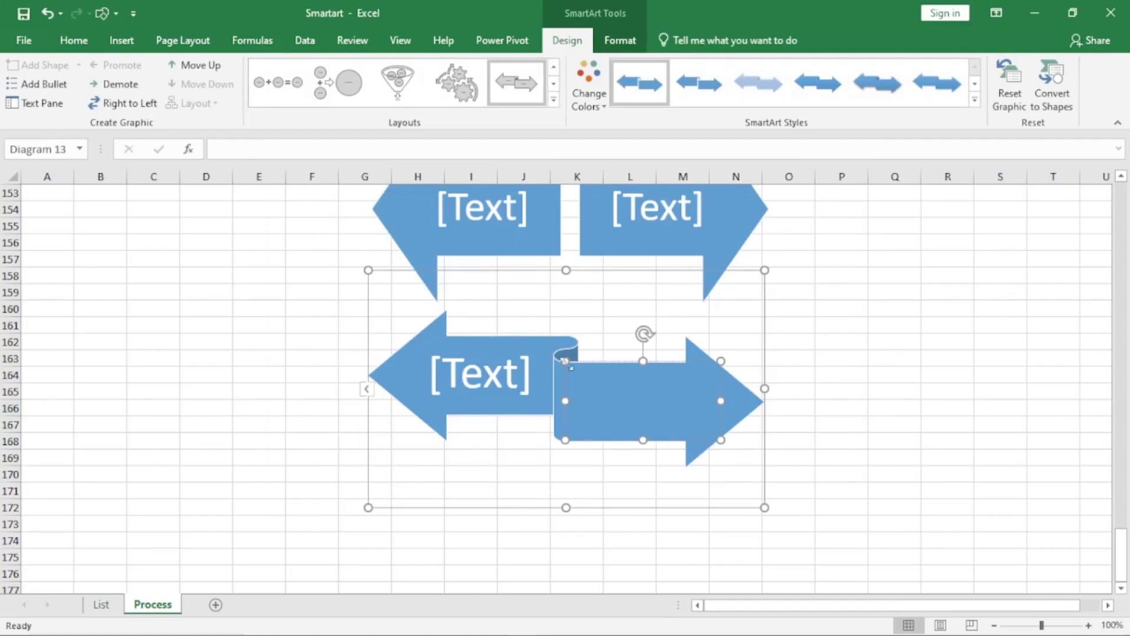
{"action": "left_click", "coordinate": [870, 388]}
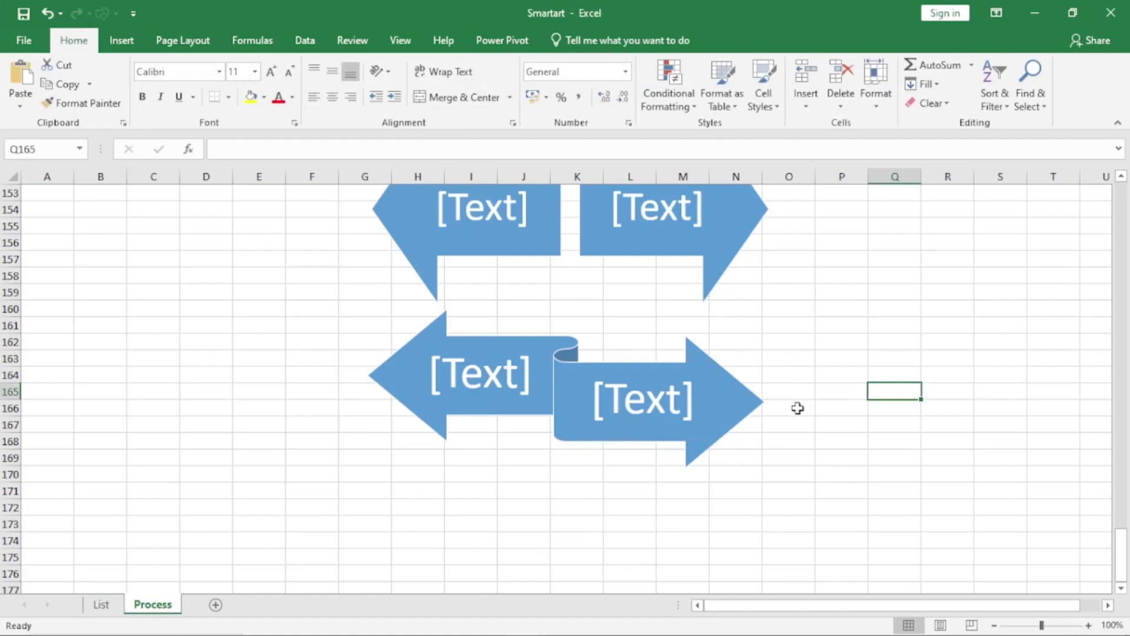
{"action": "scroll", "coordinate": [567, 312], "scroll_direction": "up", "scroll_amount": 5}
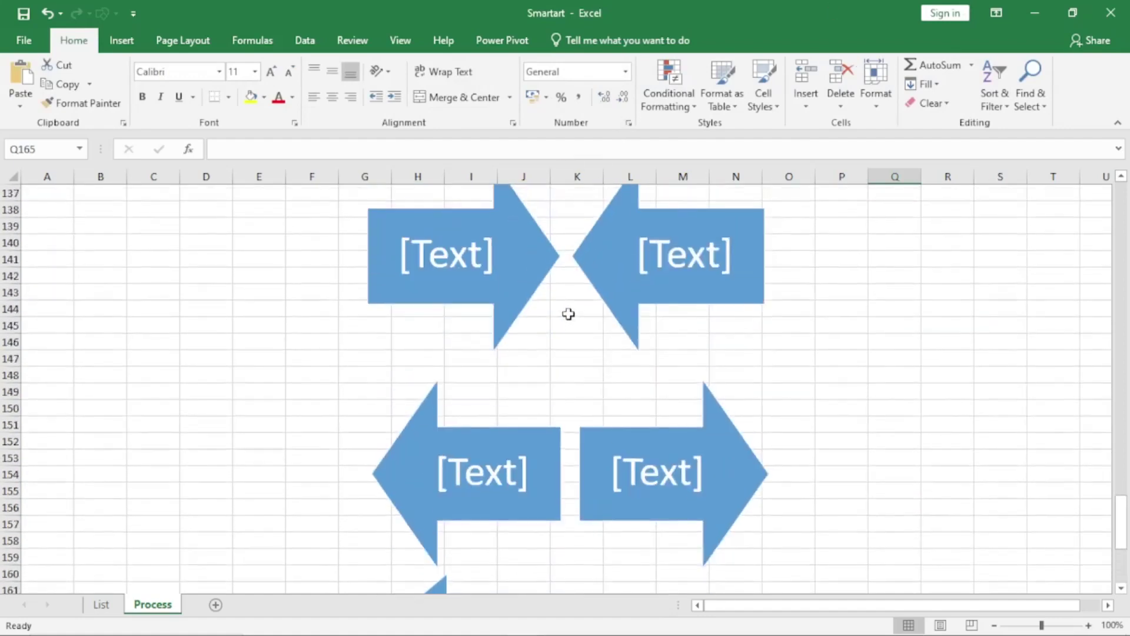
{"action": "scroll", "coordinate": [574, 300], "scroll_direction": "up", "scroll_amount": 16}
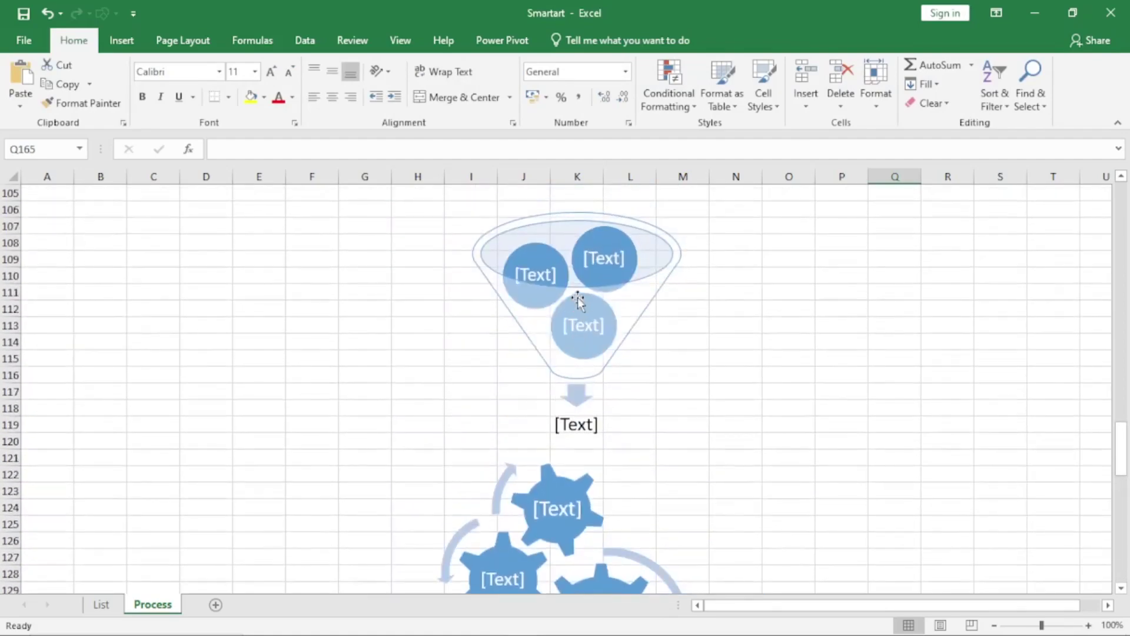